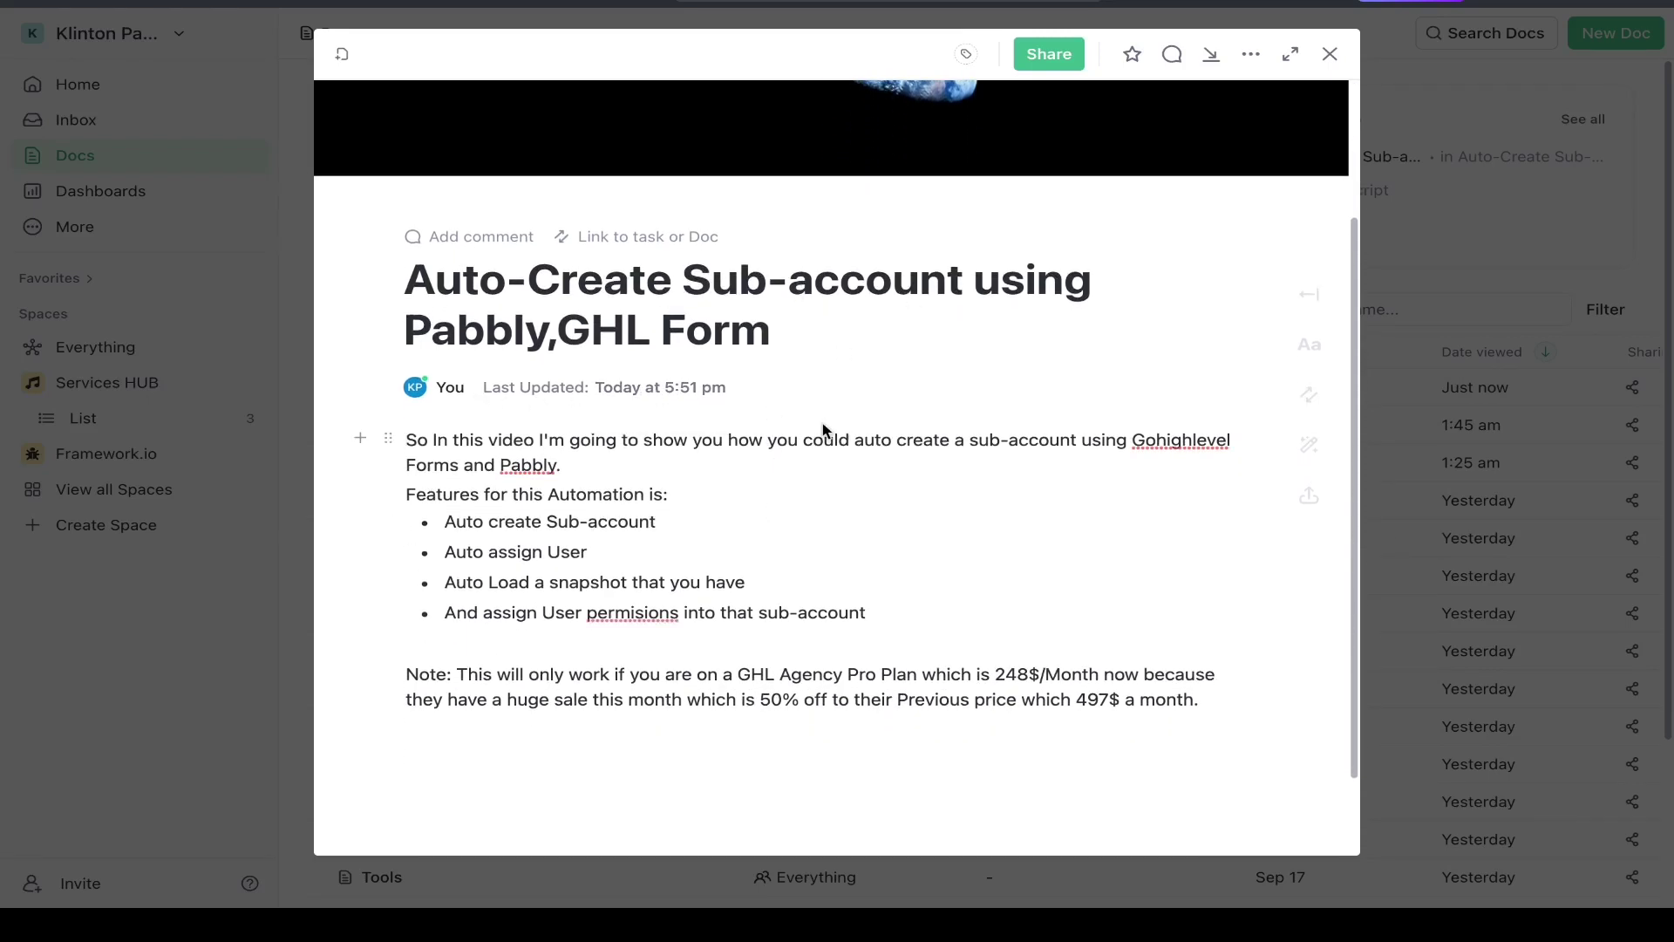
{"action": "scroll", "coordinate": [828, 436], "scroll_direction": "down", "scroll_amount": 1}
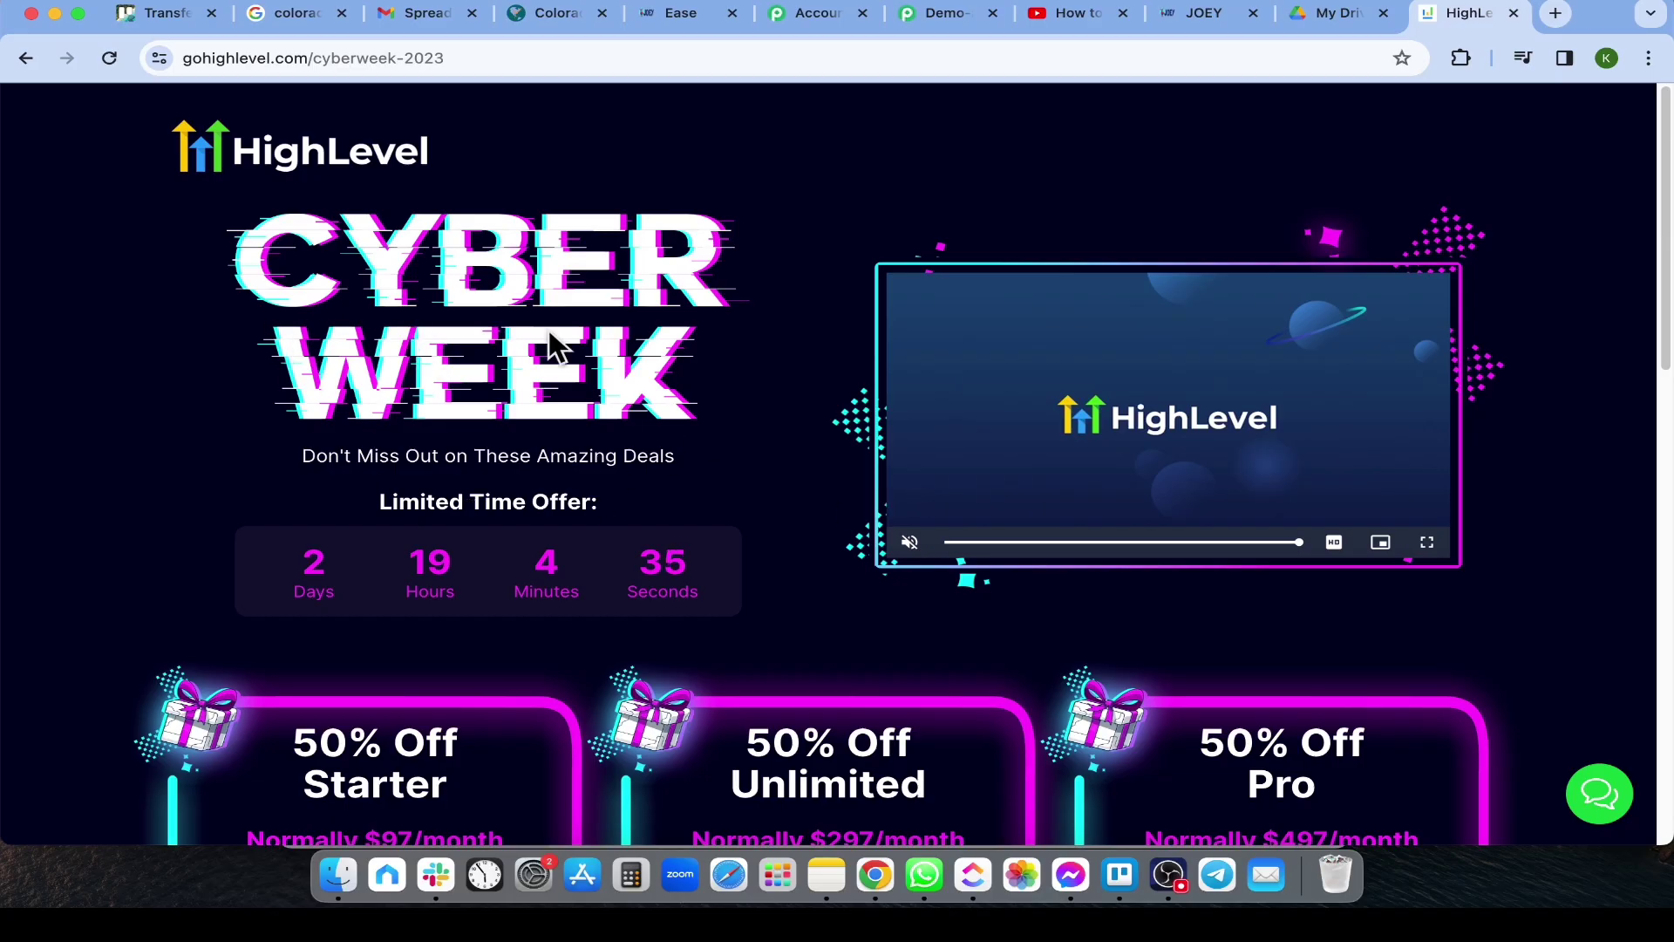
Scroll through the Demo Account Setup- Zappy Chat form fields, from First Name to Website
{"action": "scroll", "coordinate": [389, 322], "scroll_direction": "down", "scroll_amount": 5}
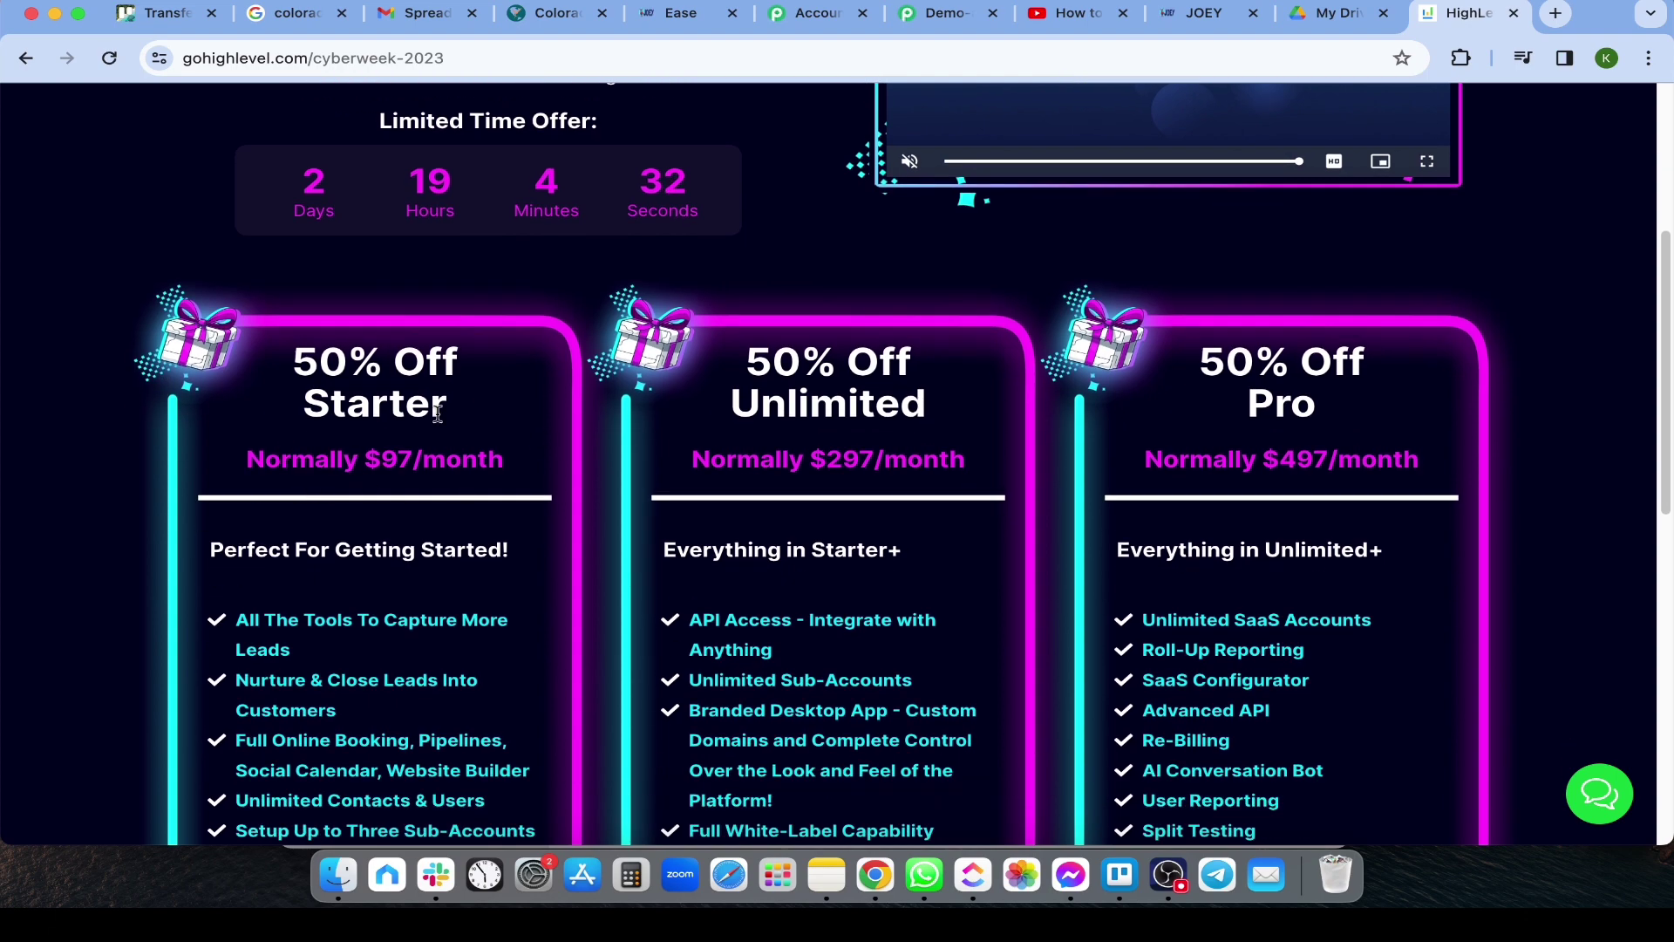
{"action": "scroll", "coordinate": [611, 444], "scroll_direction": "up", "scroll_amount": 4}
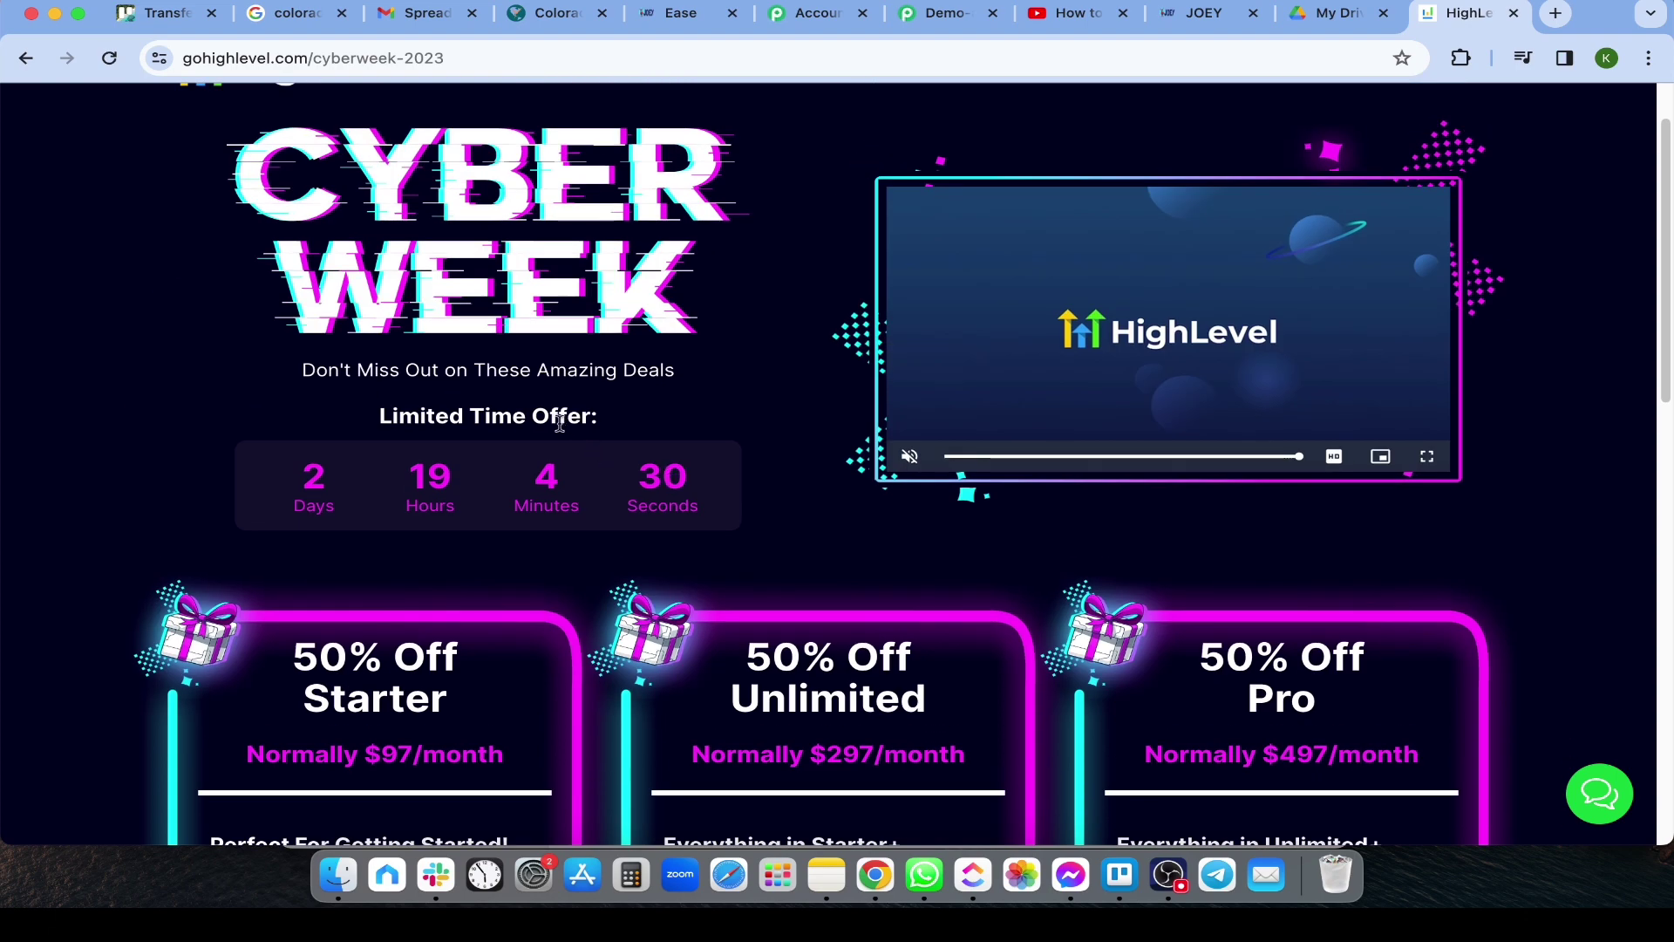
{"action": "scroll", "coordinate": [631, 441], "scroll_direction": "down", "scroll_amount": 5}
{"action": "scroll", "coordinate": [602, 438], "scroll_direction": "down", "scroll_amount": 2}
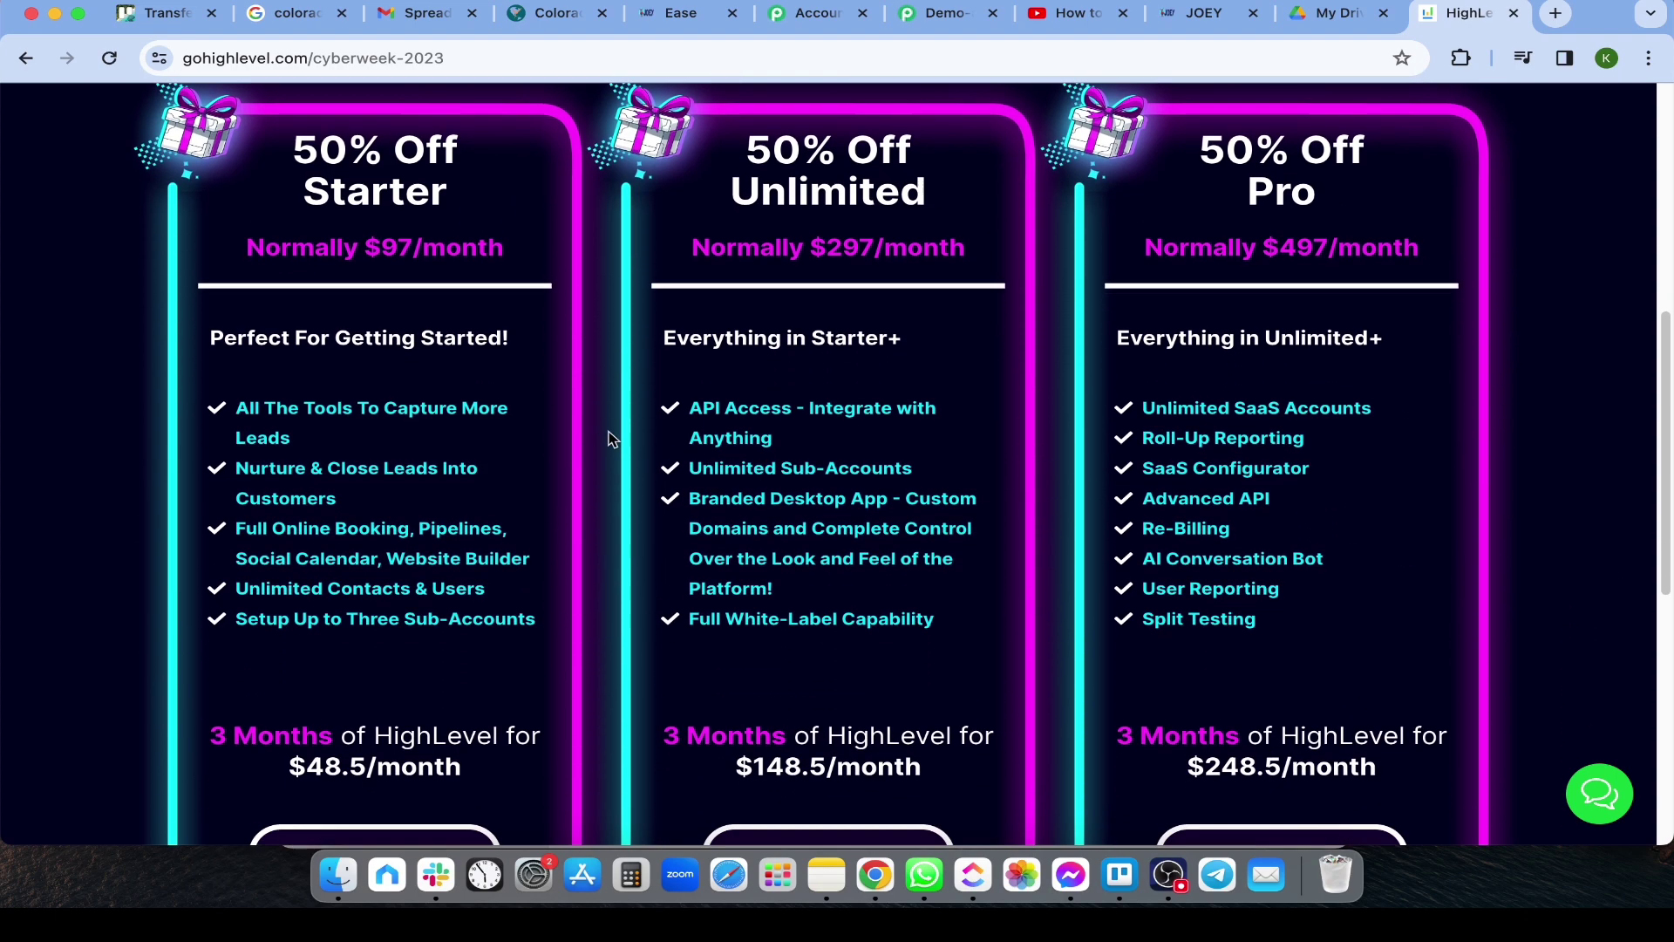
{"action": "scroll", "coordinate": [724, 454], "scroll_direction": "down", "scroll_amount": 1}
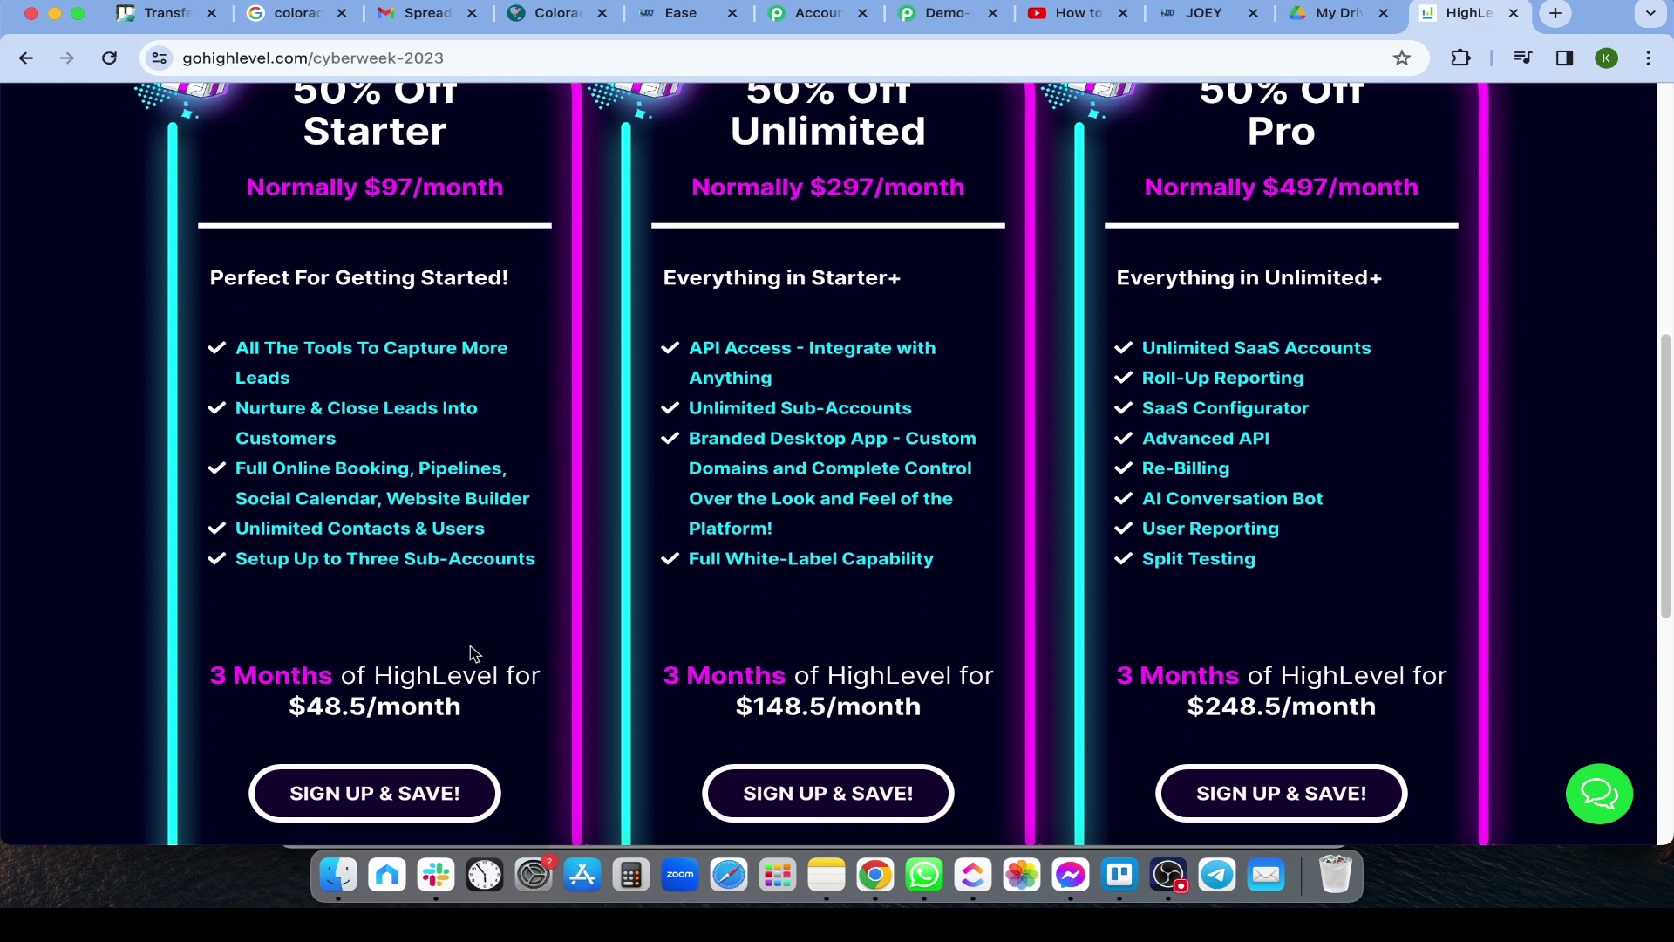
{"action": "scroll", "coordinate": [825, 638], "scroll_direction": "up", "scroll_amount": 8}
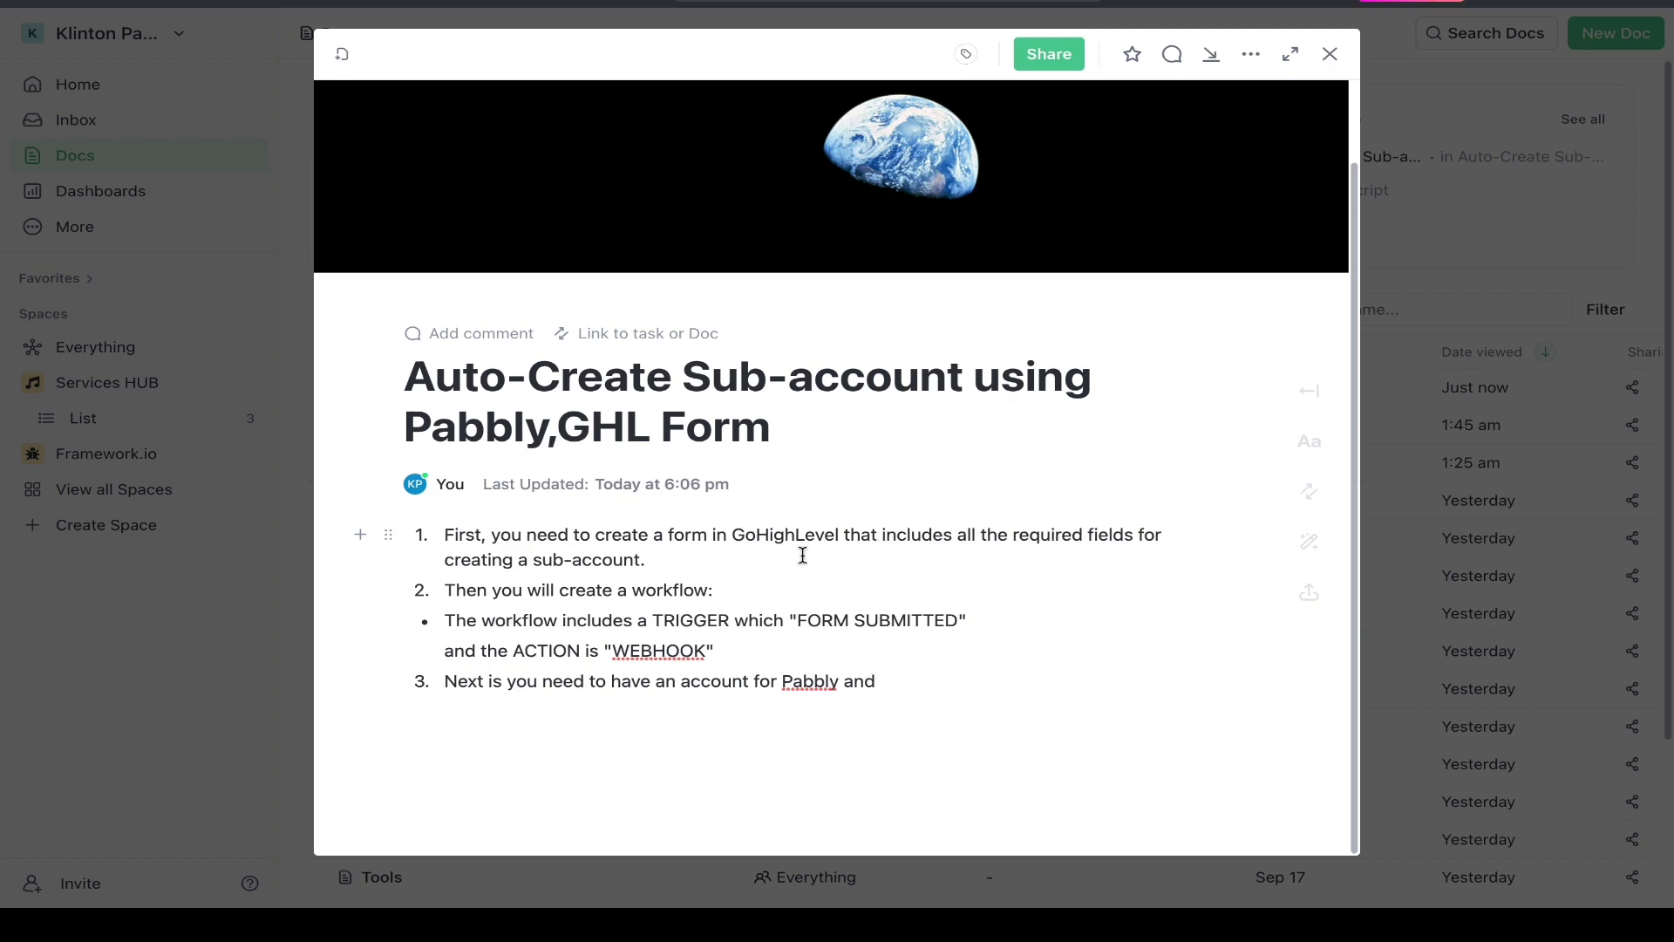
{"action": "key", "text": "ctrl+Left"}
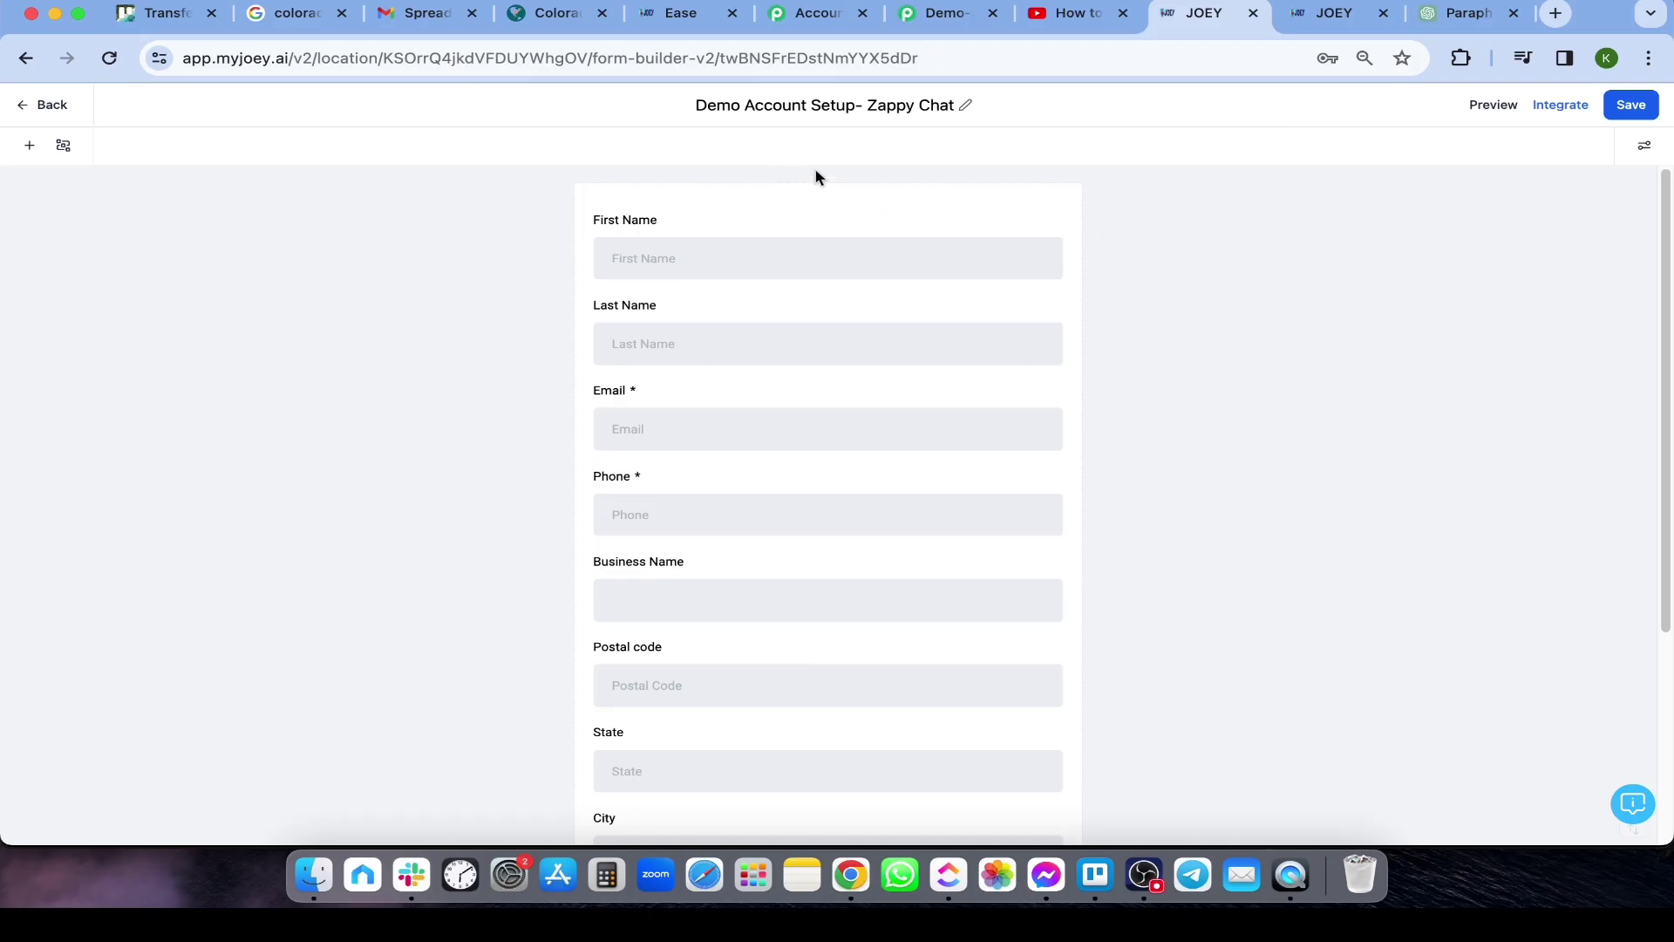
{"action": "scroll", "coordinate": [766, 273], "scroll_direction": "down", "scroll_amount": 1}
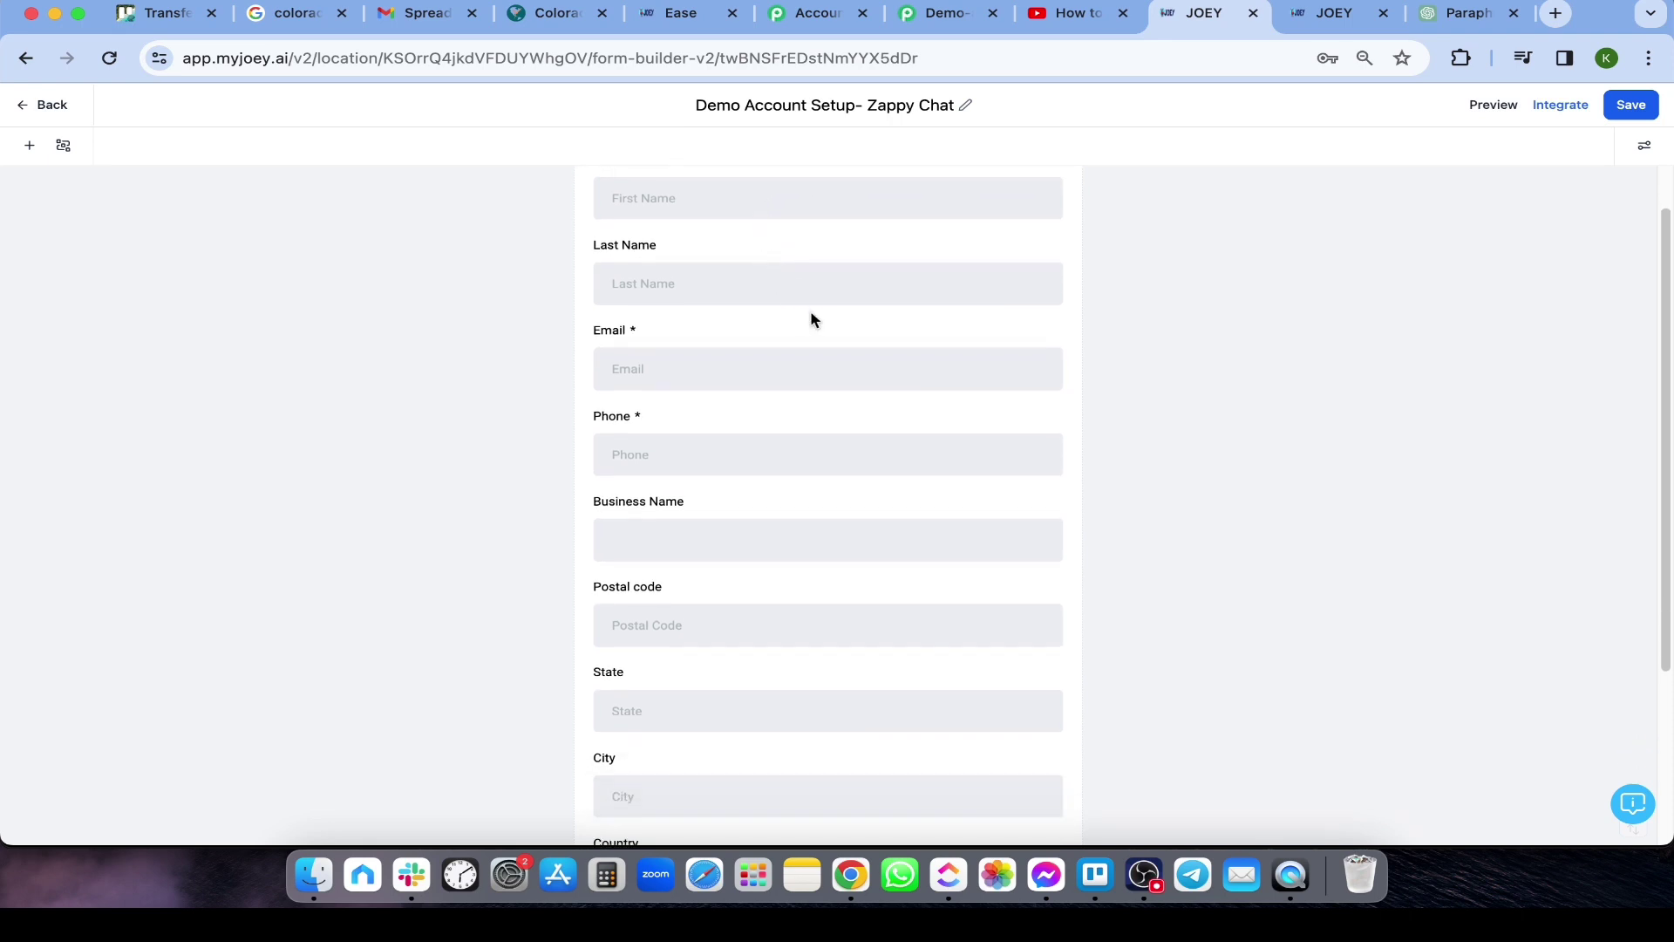
{"action": "scroll", "coordinate": [854, 385], "scroll_direction": "up", "scroll_amount": 1}
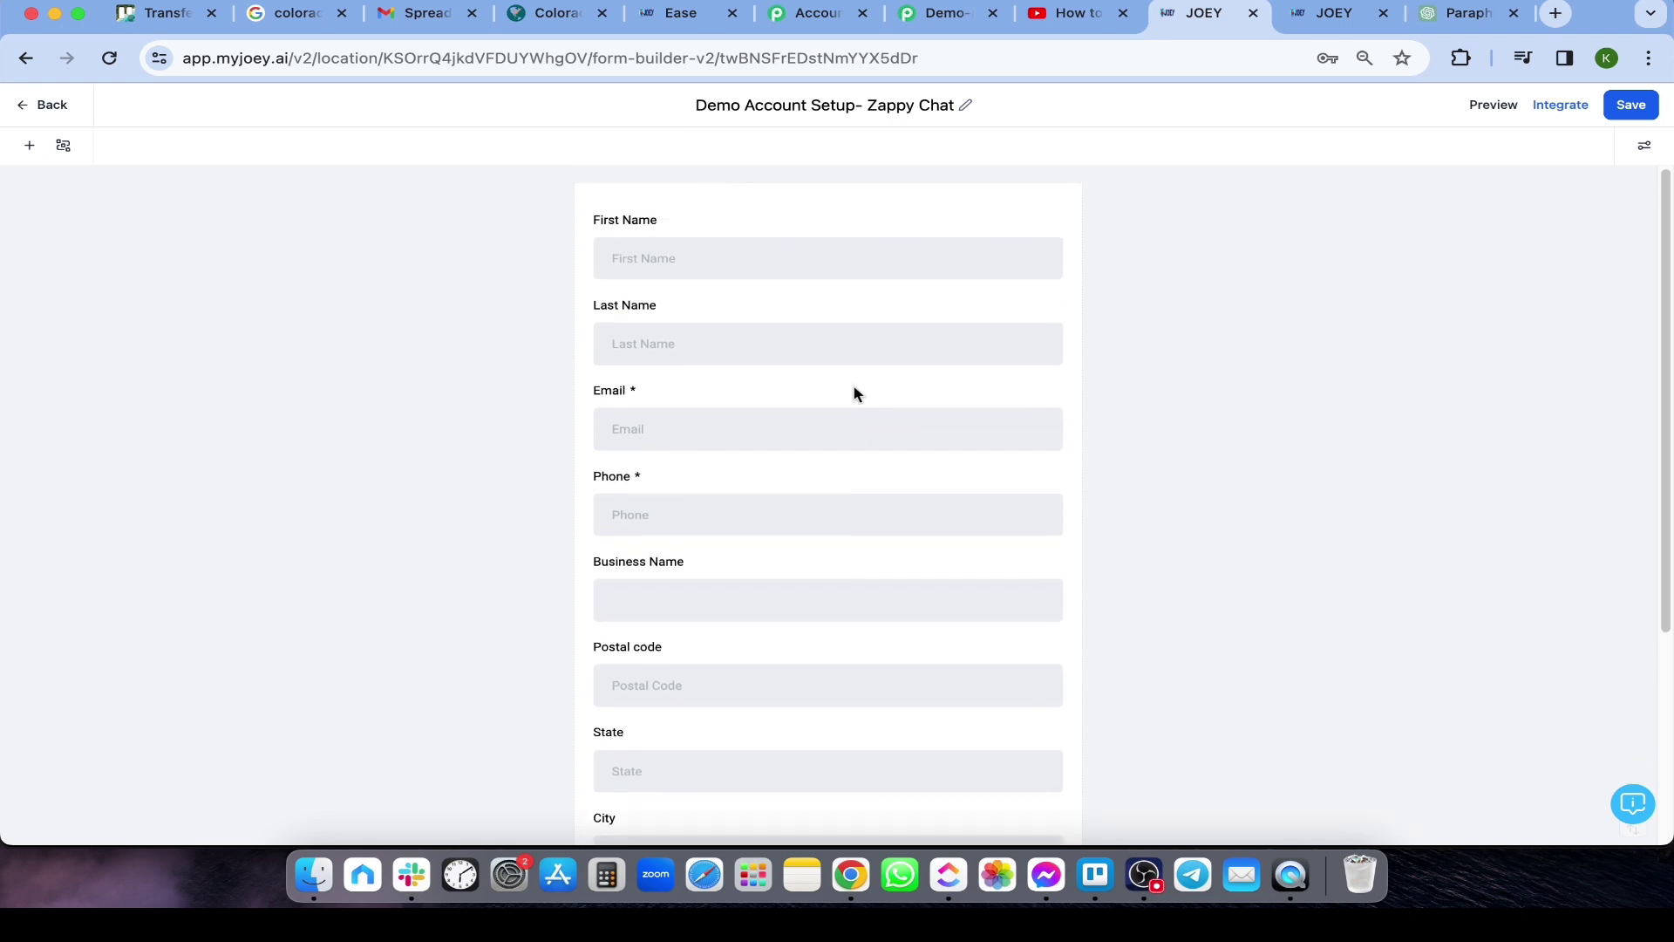
{"action": "scroll", "coordinate": [844, 393], "scroll_direction": "down", "scroll_amount": 5}
{"action": "scroll", "coordinate": [844, 393], "scroll_direction": "up", "scroll_amount": 4}
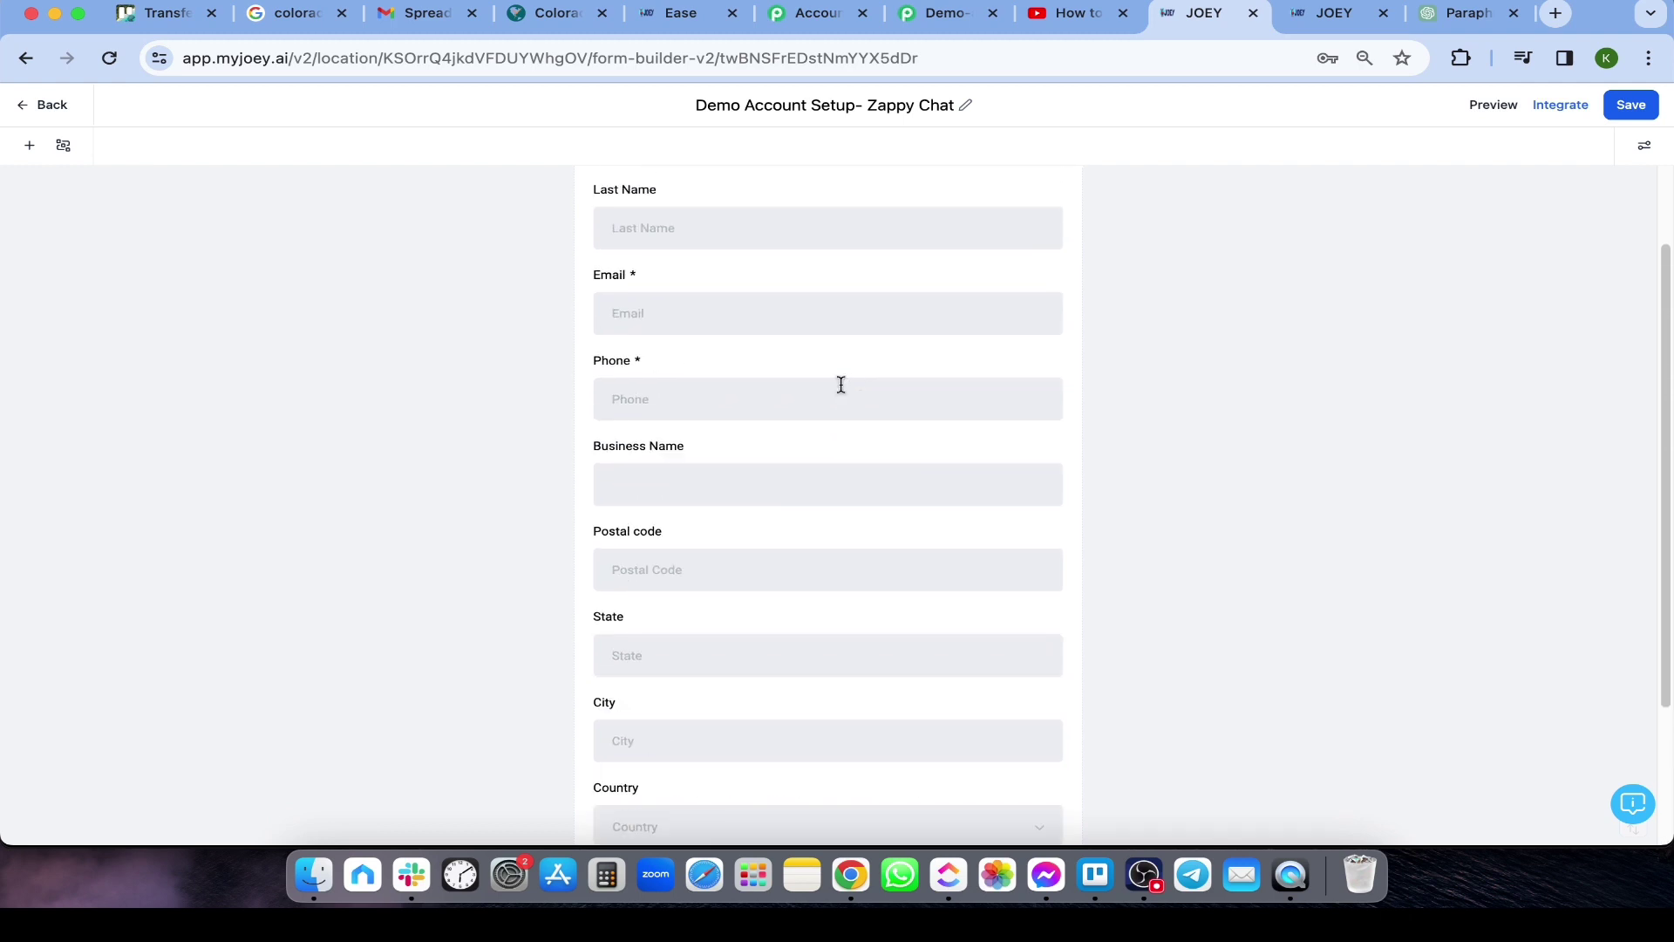
{"action": "scroll", "coordinate": [839, 389], "scroll_direction": "up", "scroll_amount": 1}
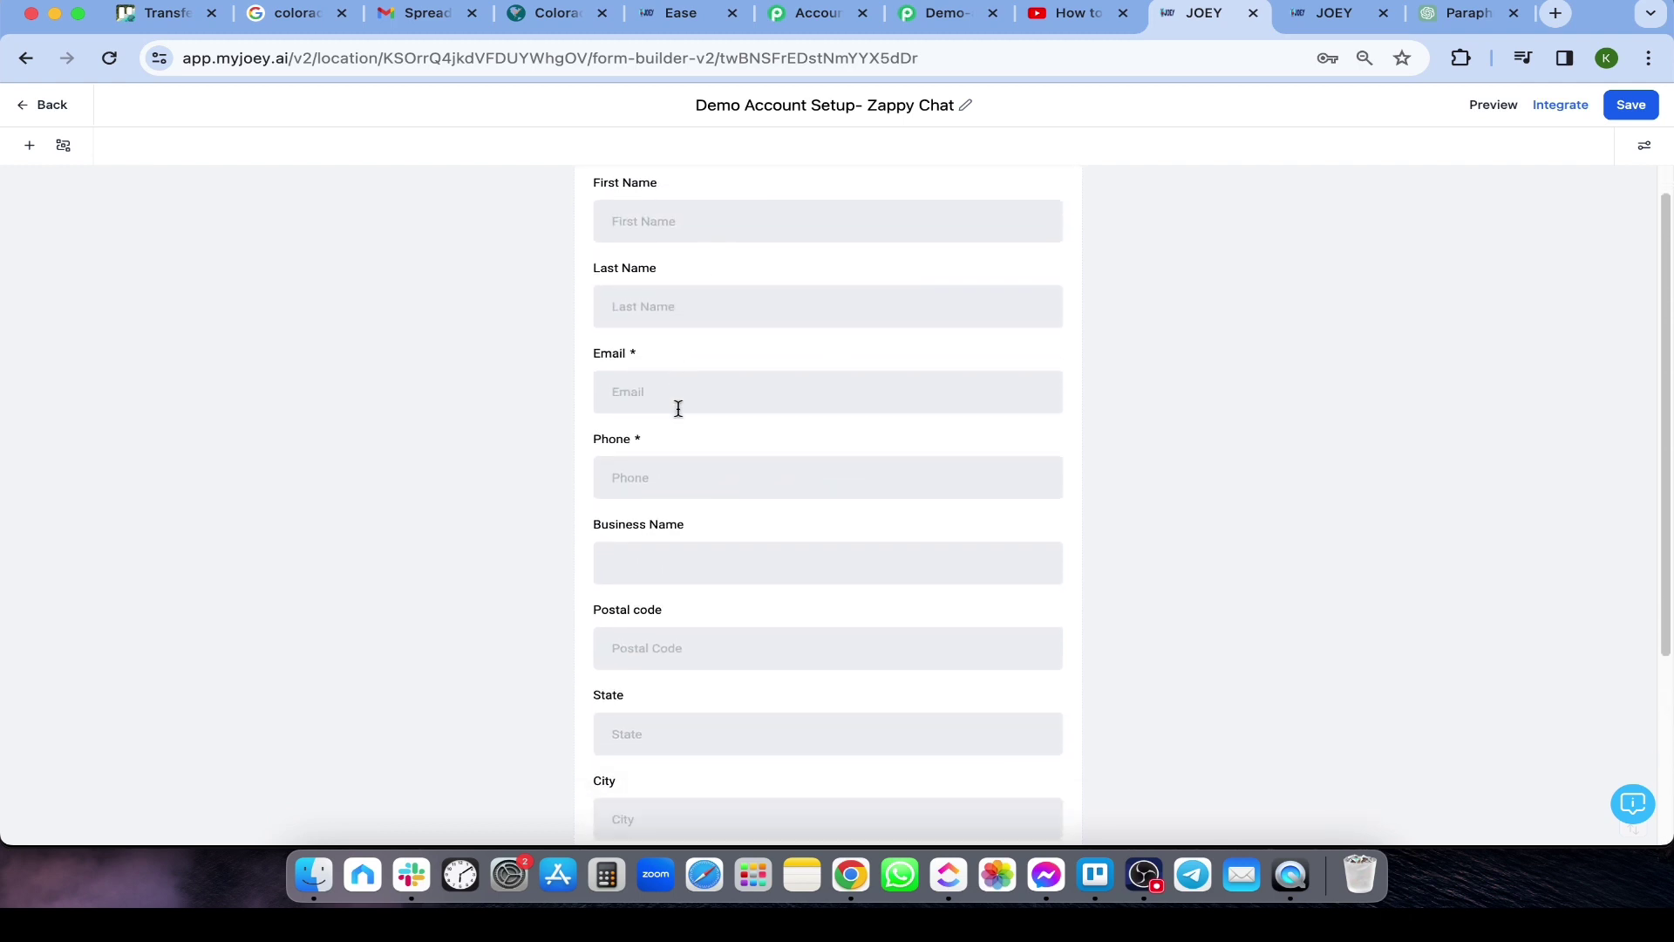
{"action": "scroll", "coordinate": [681, 422], "scroll_direction": "down", "scroll_amount": 4}
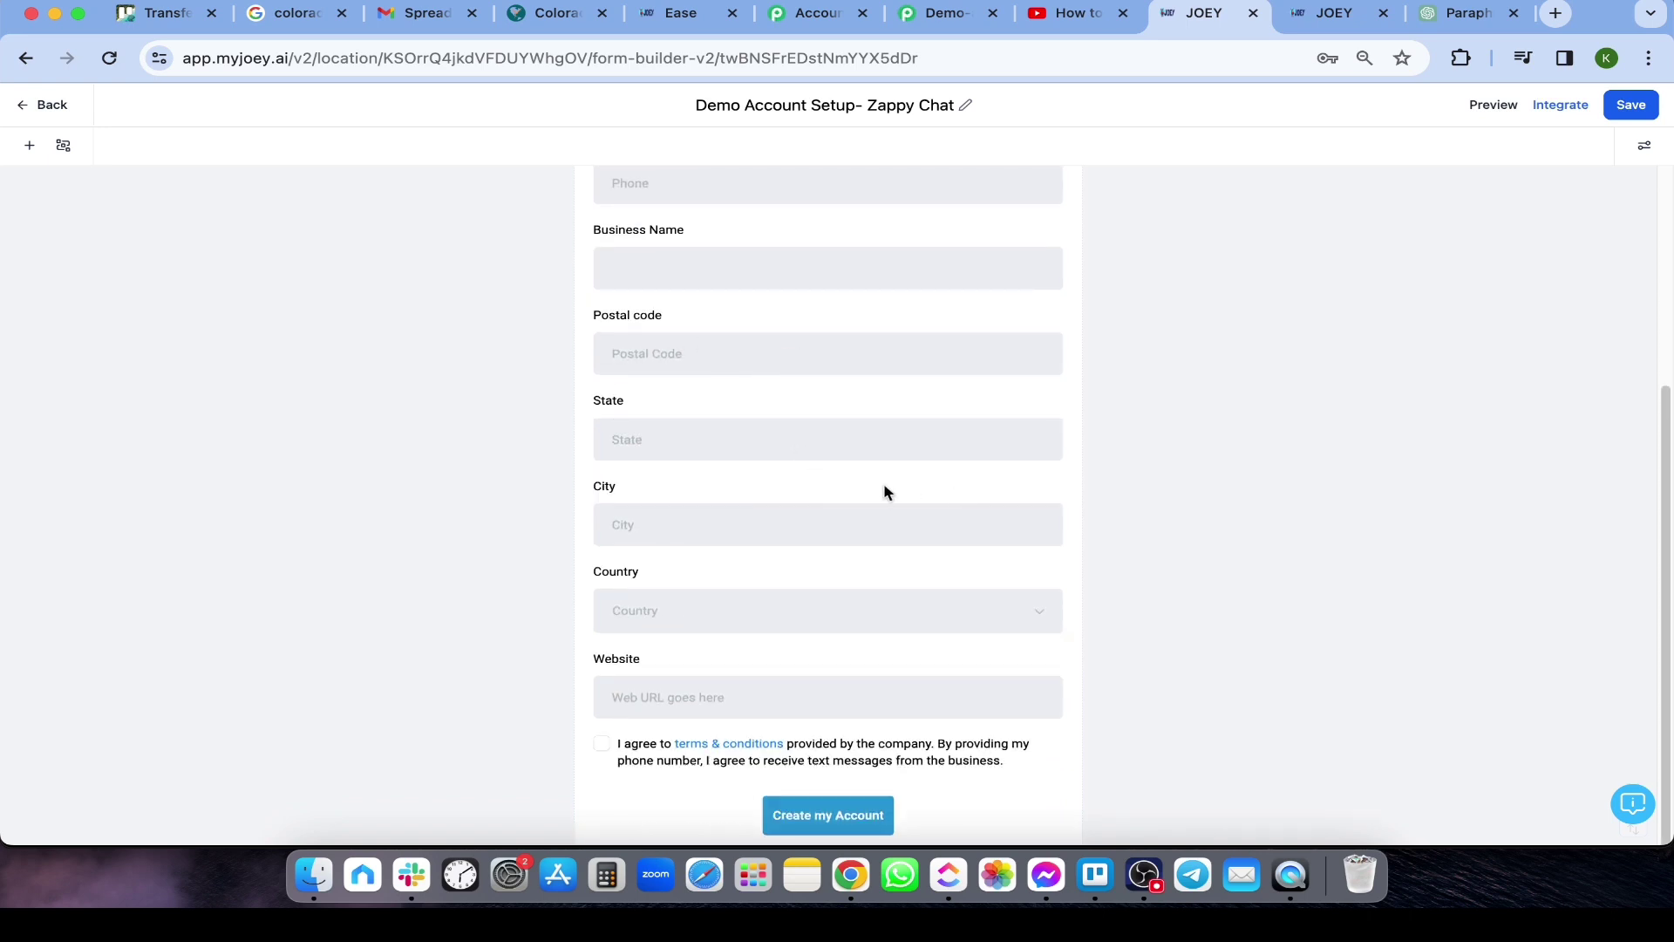
{"action": "scroll", "coordinate": [883, 488], "scroll_direction": "up", "scroll_amount": 4}
{"action": "scroll", "coordinate": [886, 488], "scroll_direction": "down", "scroll_amount": 4}
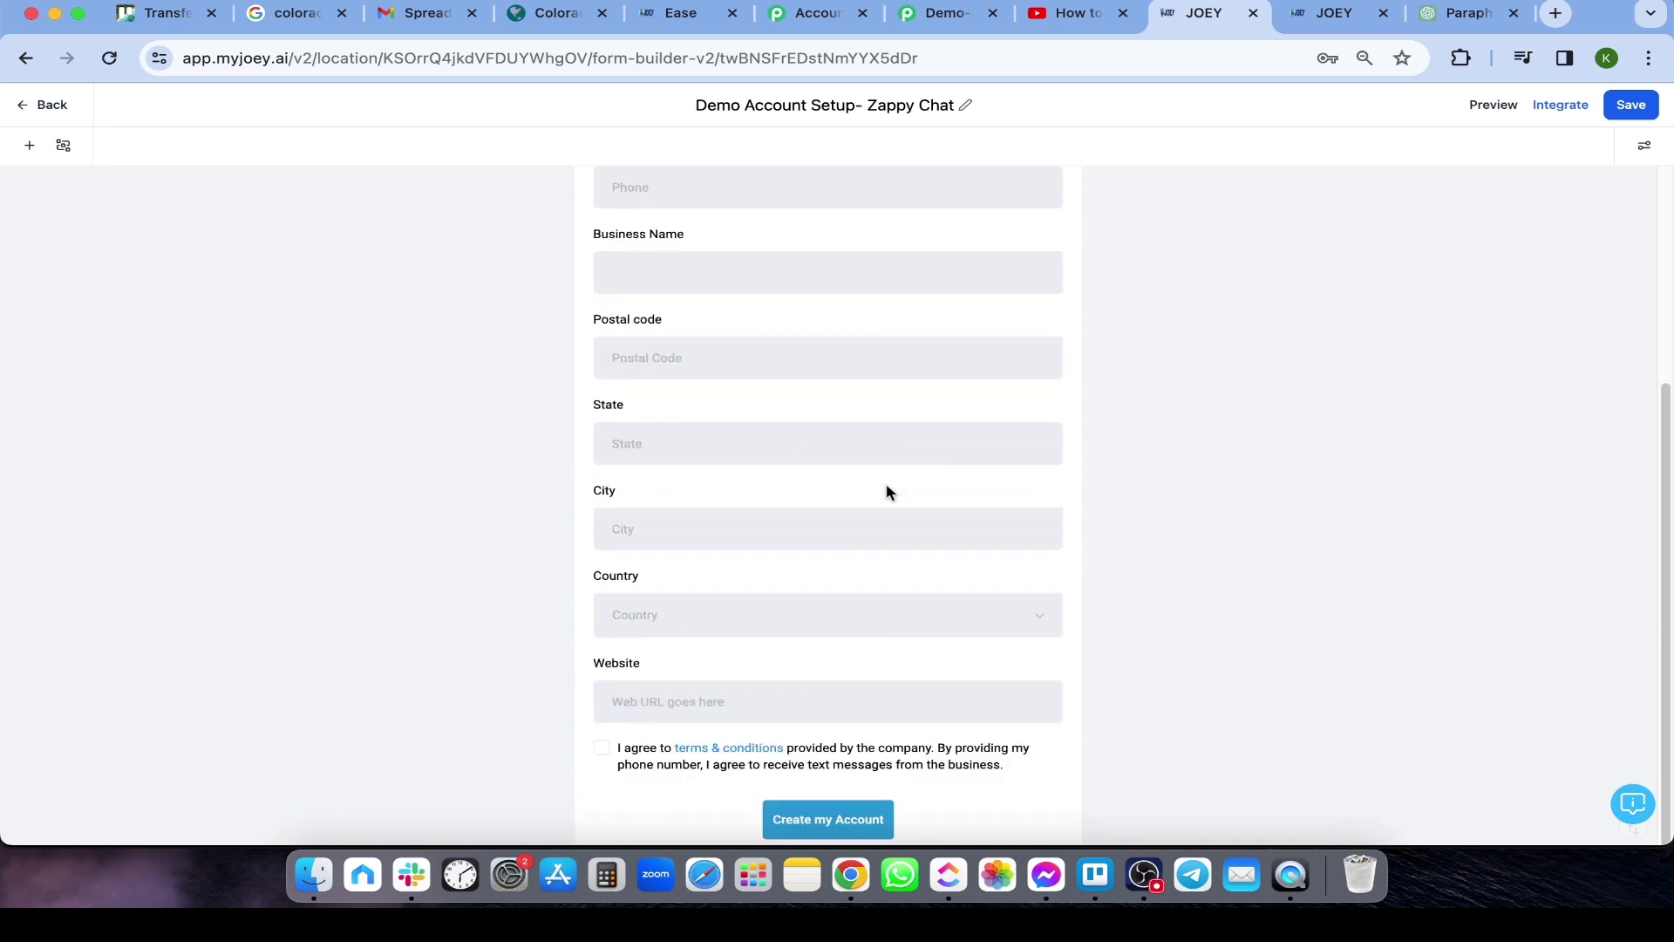
{"action": "scroll", "coordinate": [886, 489], "scroll_direction": "down", "scroll_amount": 1}
{"action": "scroll", "coordinate": [885, 480], "scroll_direction": "up", "scroll_amount": 5}
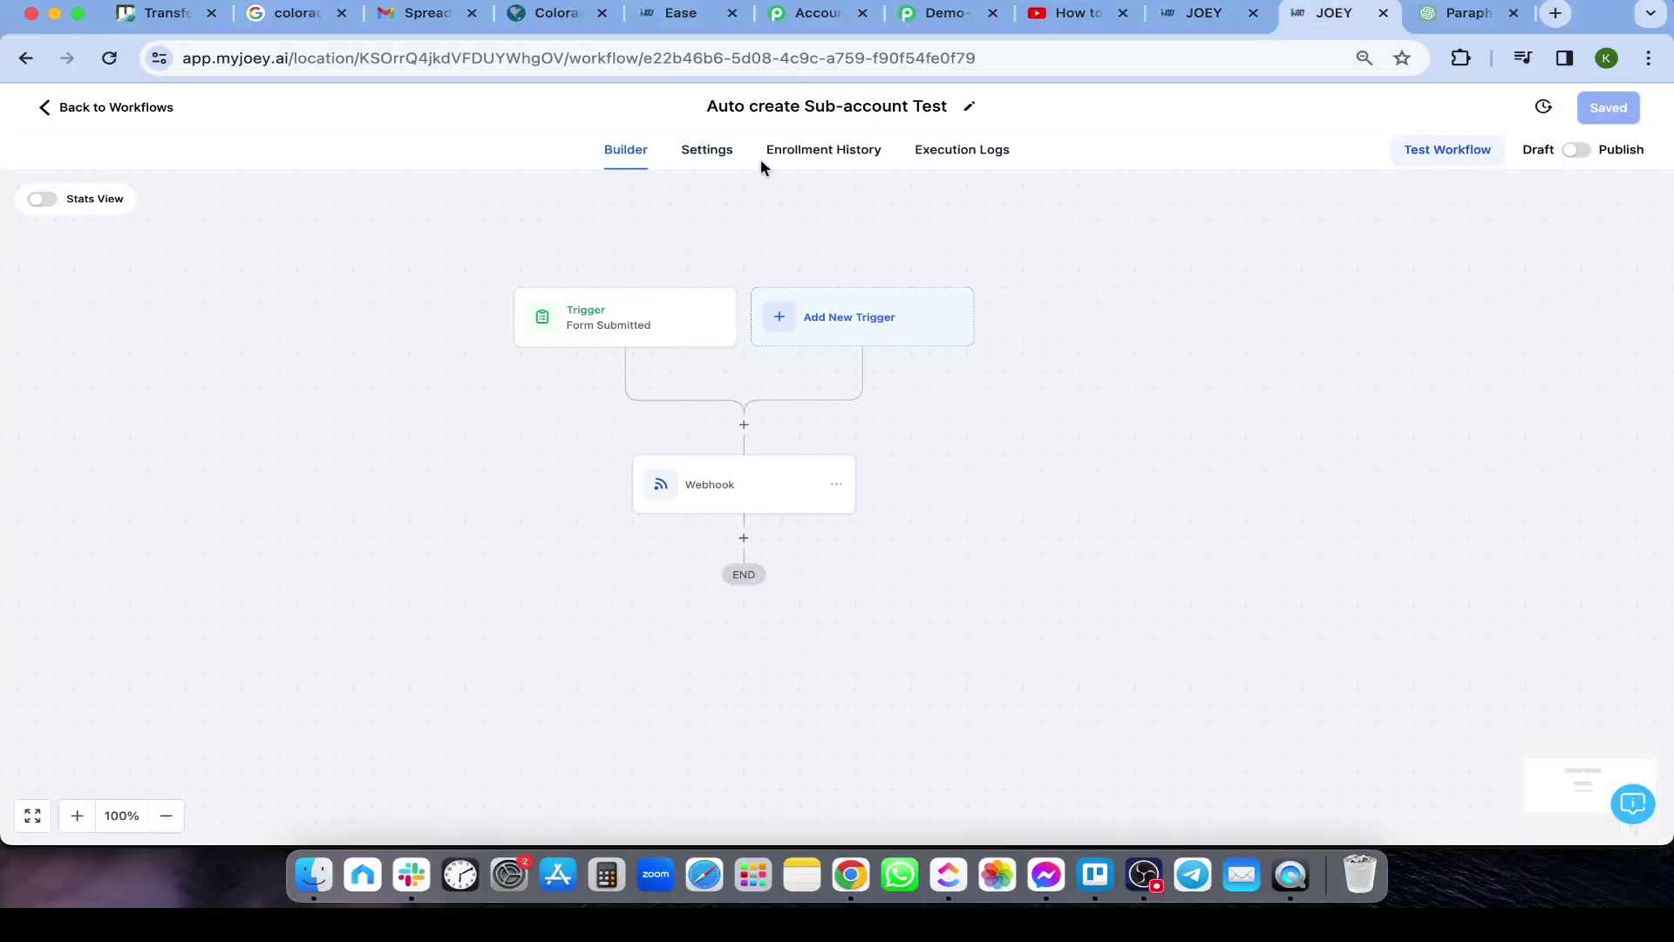
Inspect the Form Submitted trigger, then confirm the Webhook action sends POST to its URL
{"action": "left_click", "coordinate": [616, 334]}
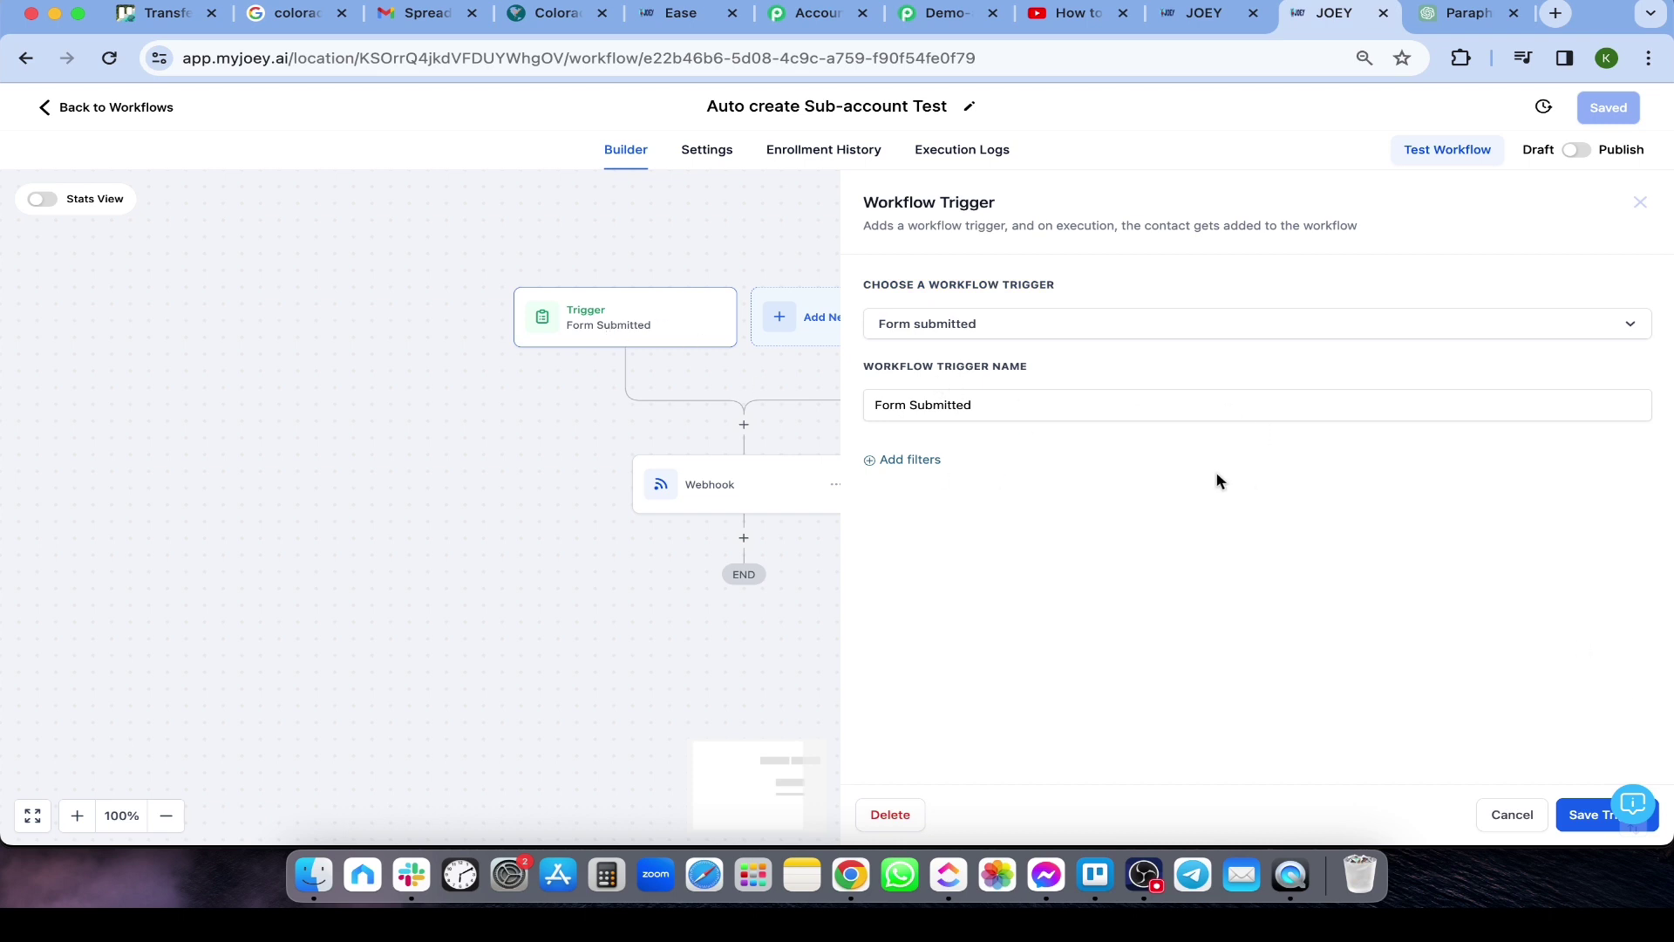
{"action": "left_click", "coordinate": [1506, 816]}
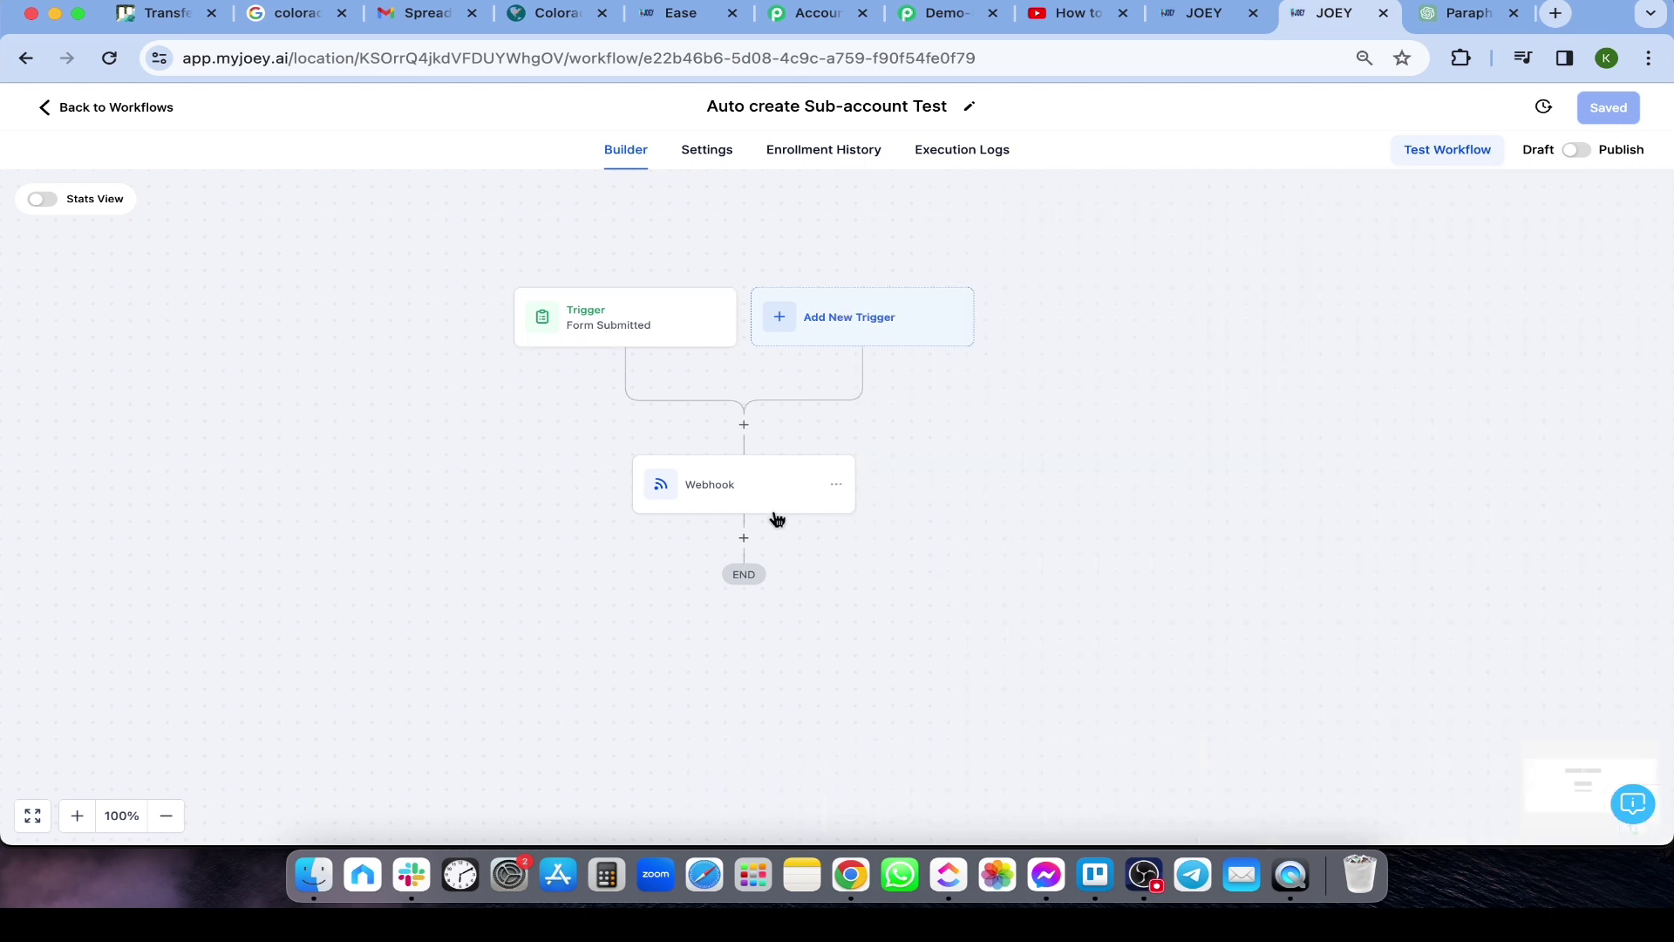
{"action": "left_click", "coordinate": [741, 490]}
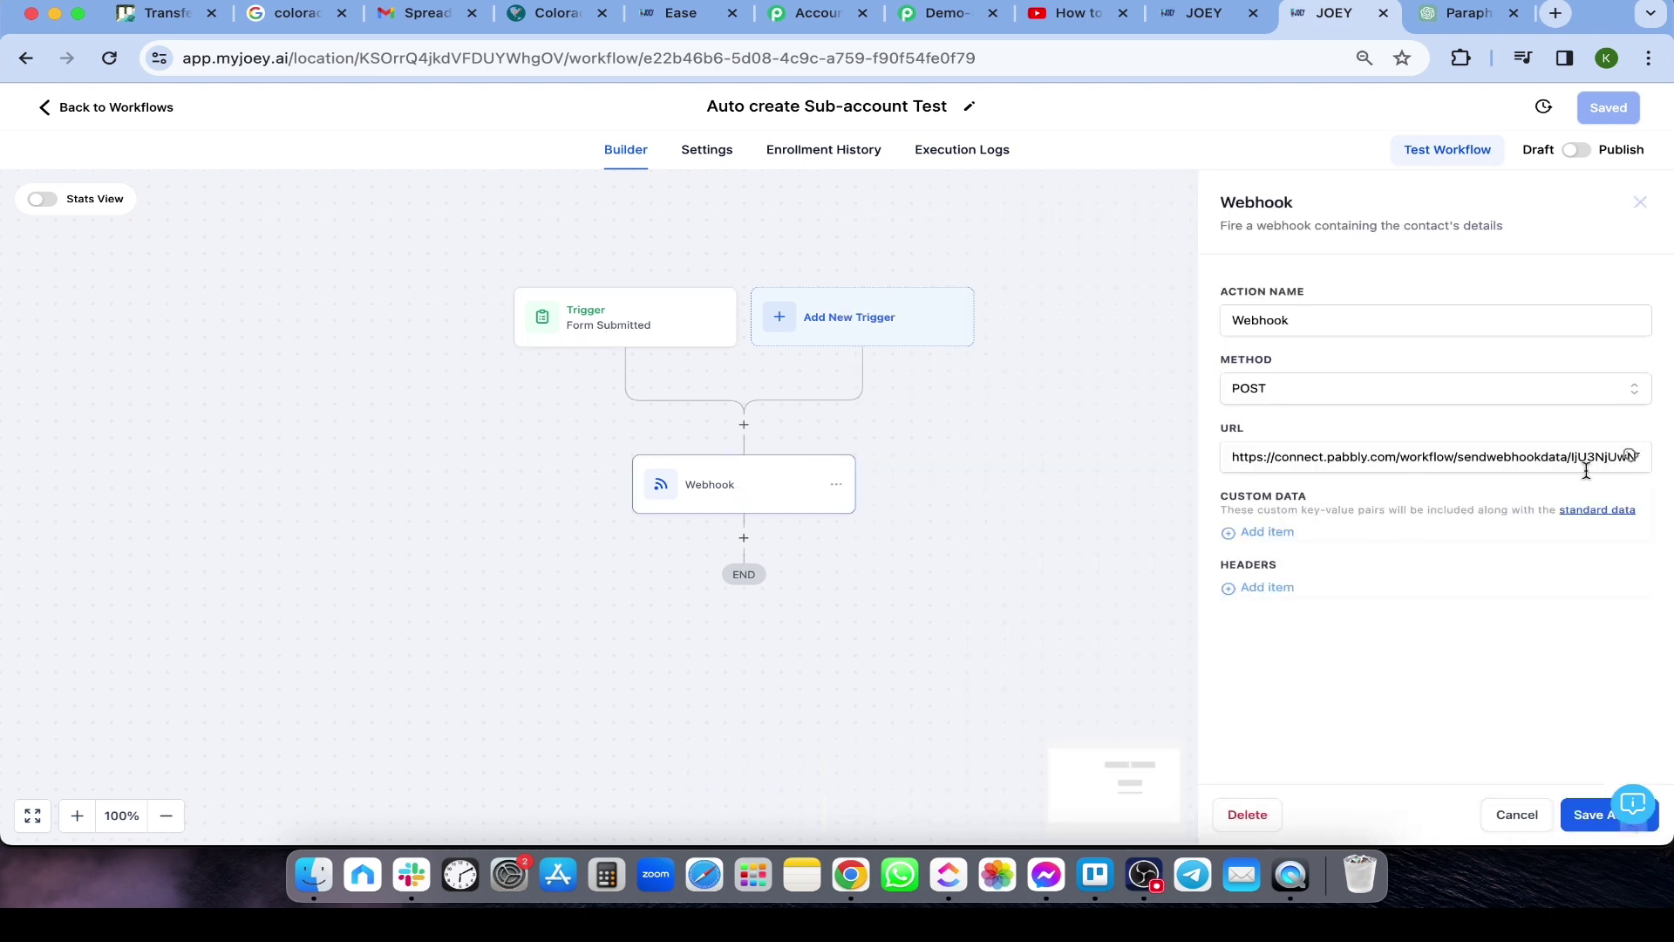
{"action": "left_click", "coordinate": [1318, 389]}
{"action": "left_click", "coordinate": [1258, 442]}
{"action": "left_click", "coordinate": [1315, 459]}
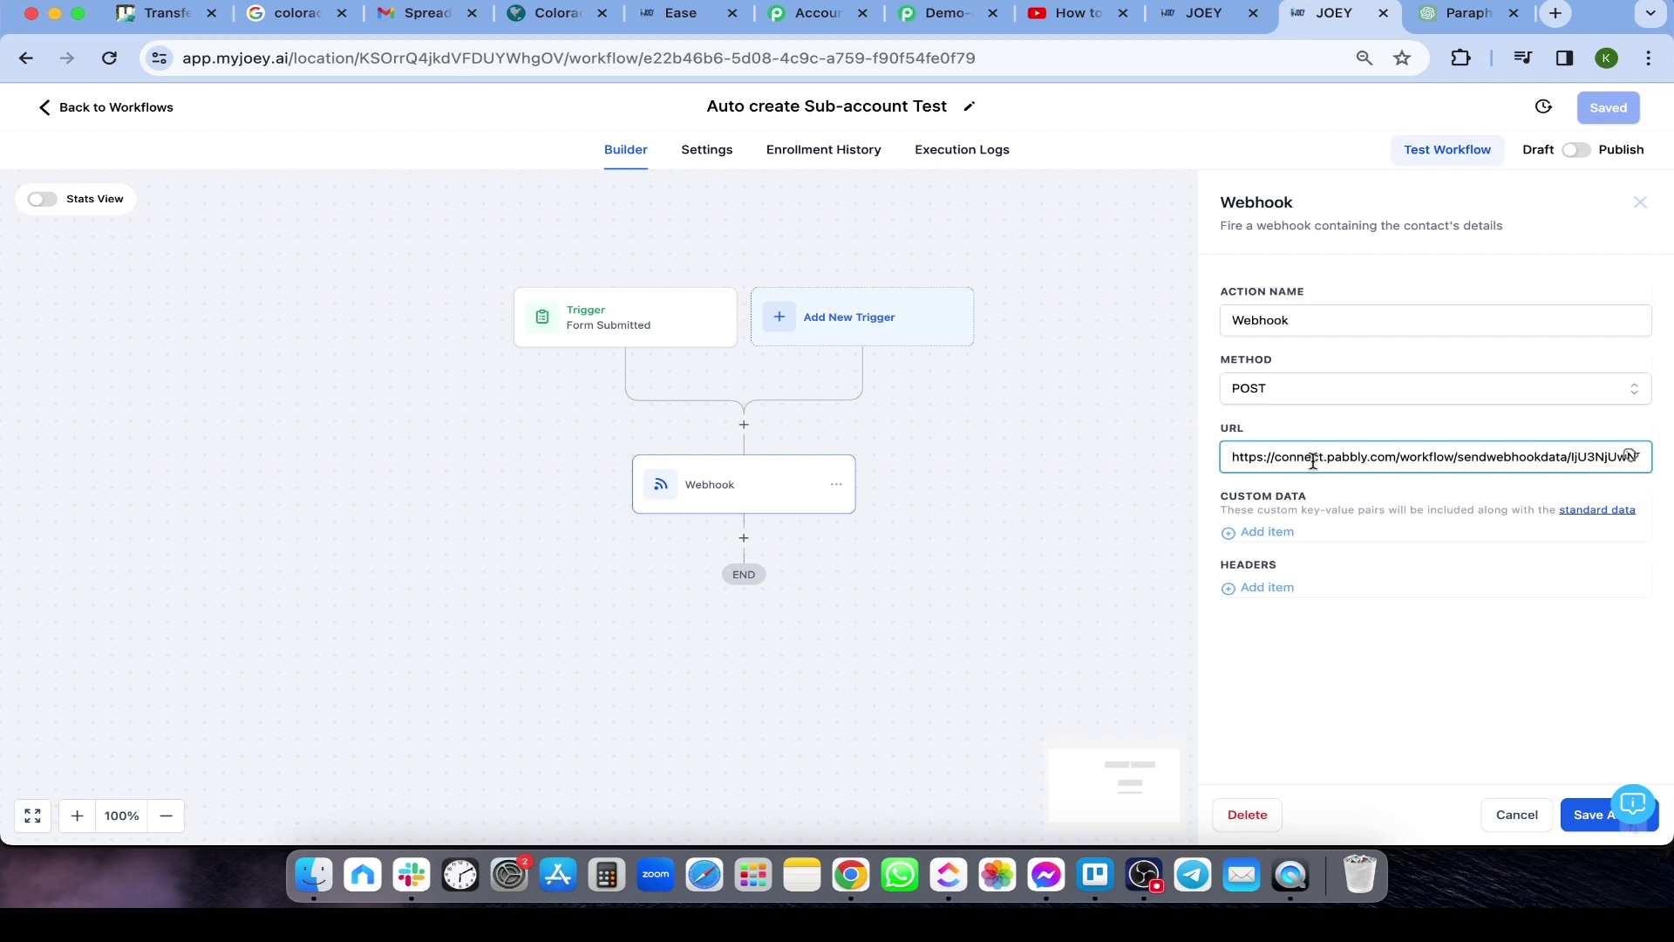
{"action": "left_click", "coordinate": [920, 16]}
{"action": "left_click", "coordinate": [1334, 13]}
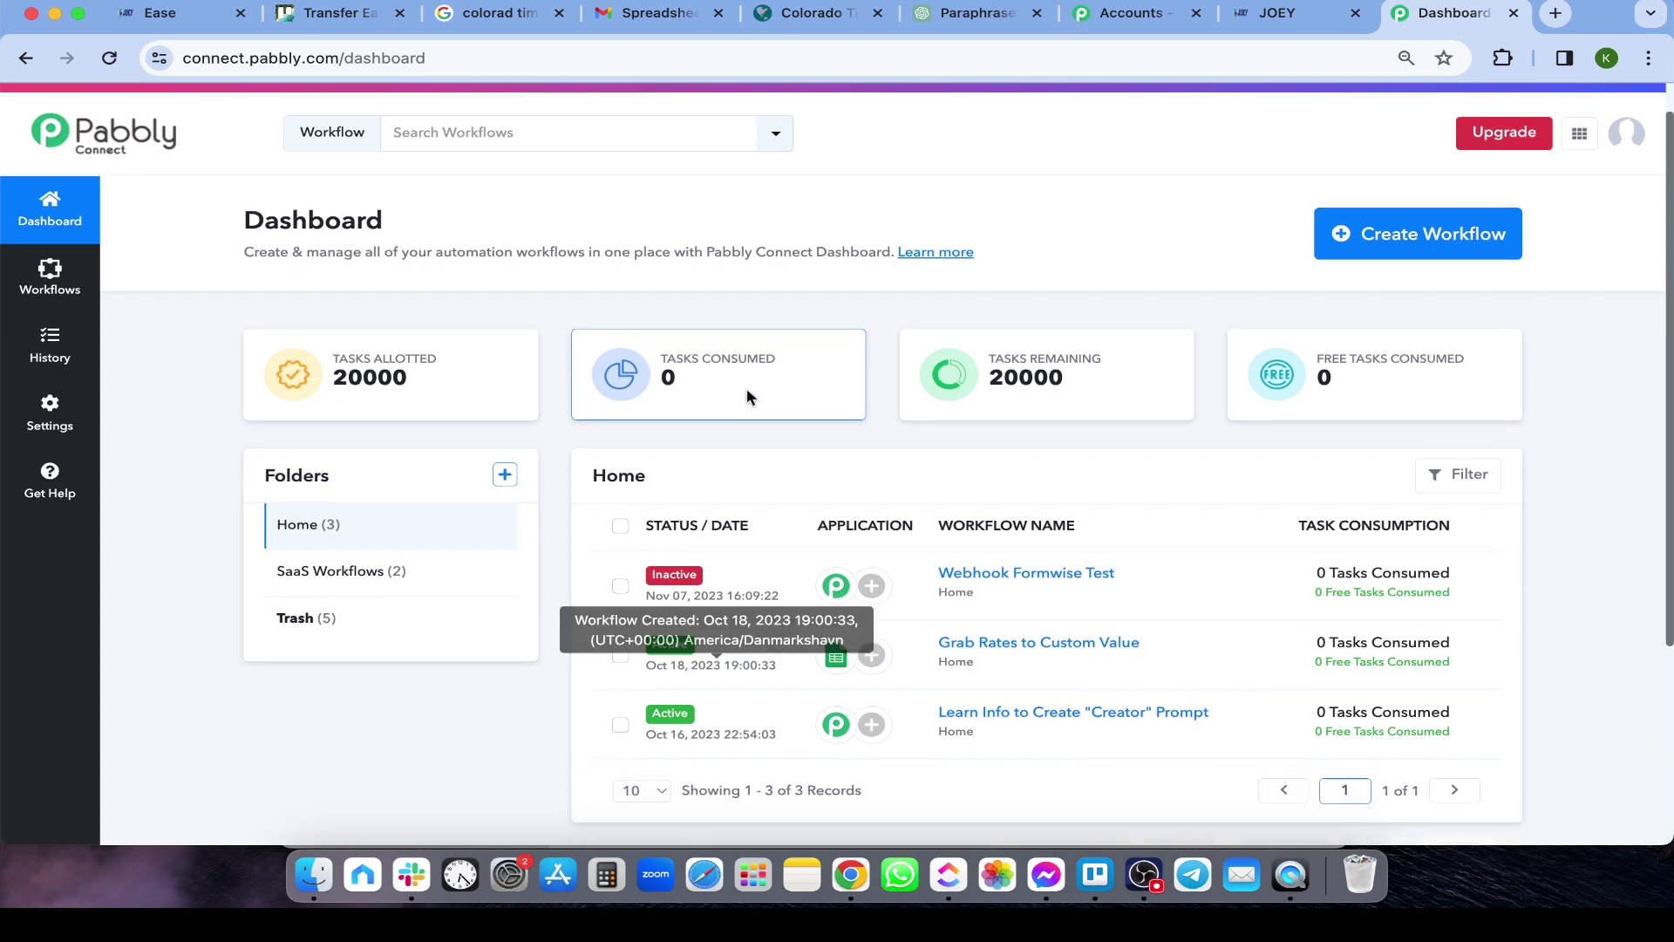
Start a new Pabbly workflow with a Webhook trigger and copy its webhook URL
{"action": "left_click", "coordinate": [1417, 273]}
{"action": "left_click", "coordinate": [814, 404]}
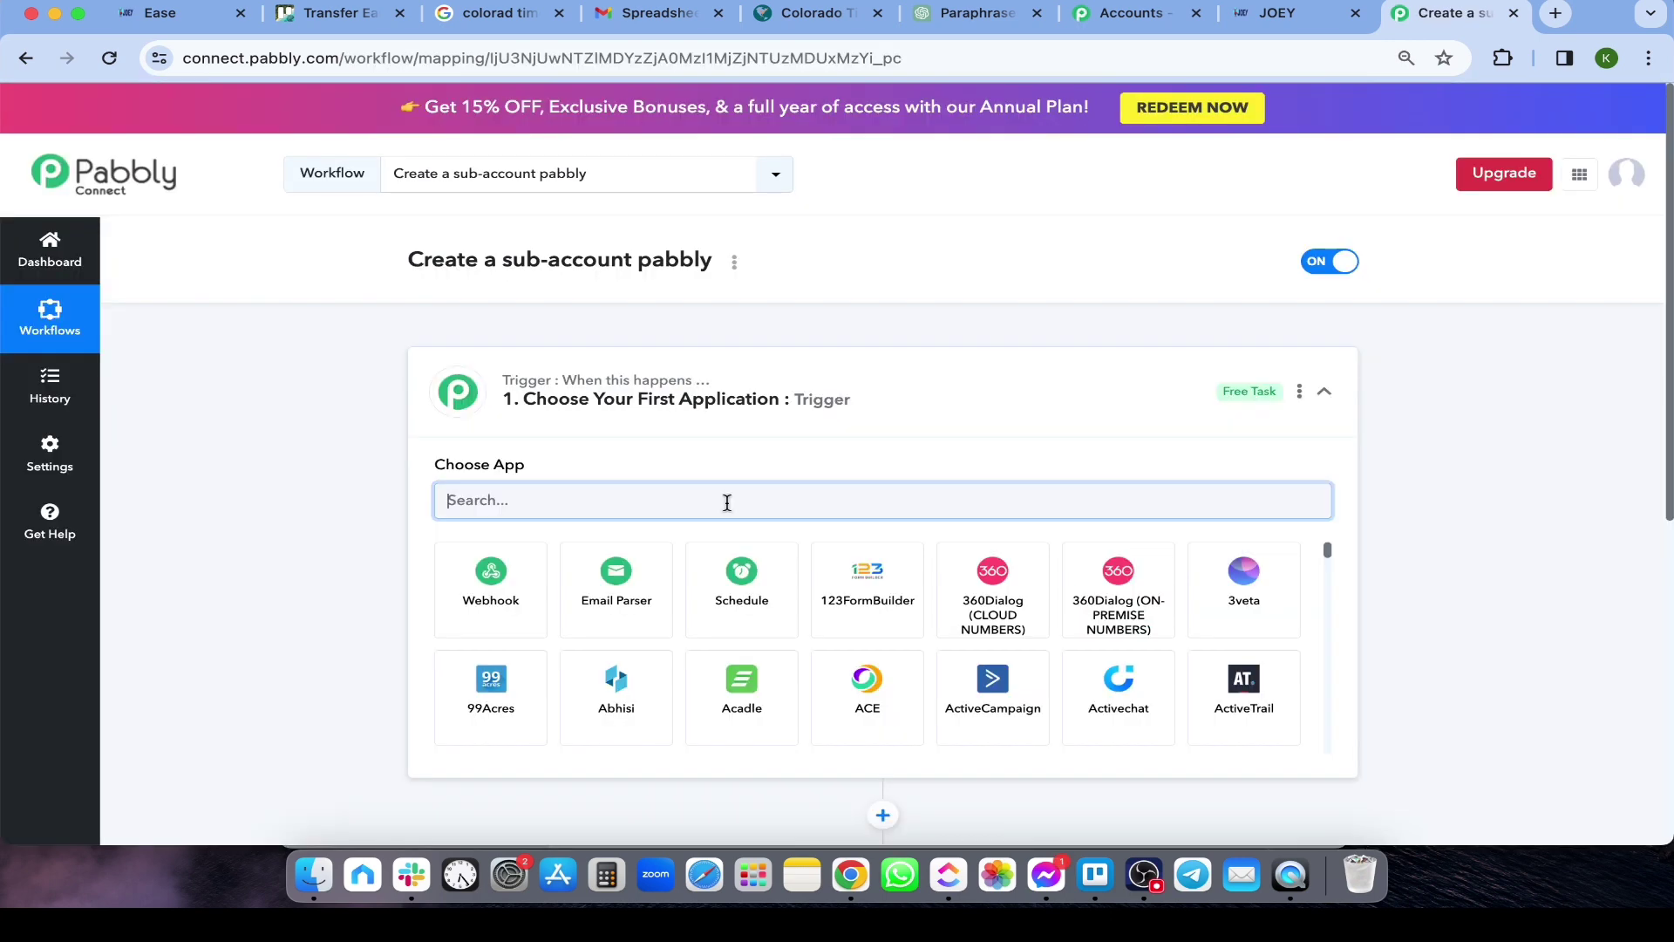
{"action": "type", "text": "webhook"}
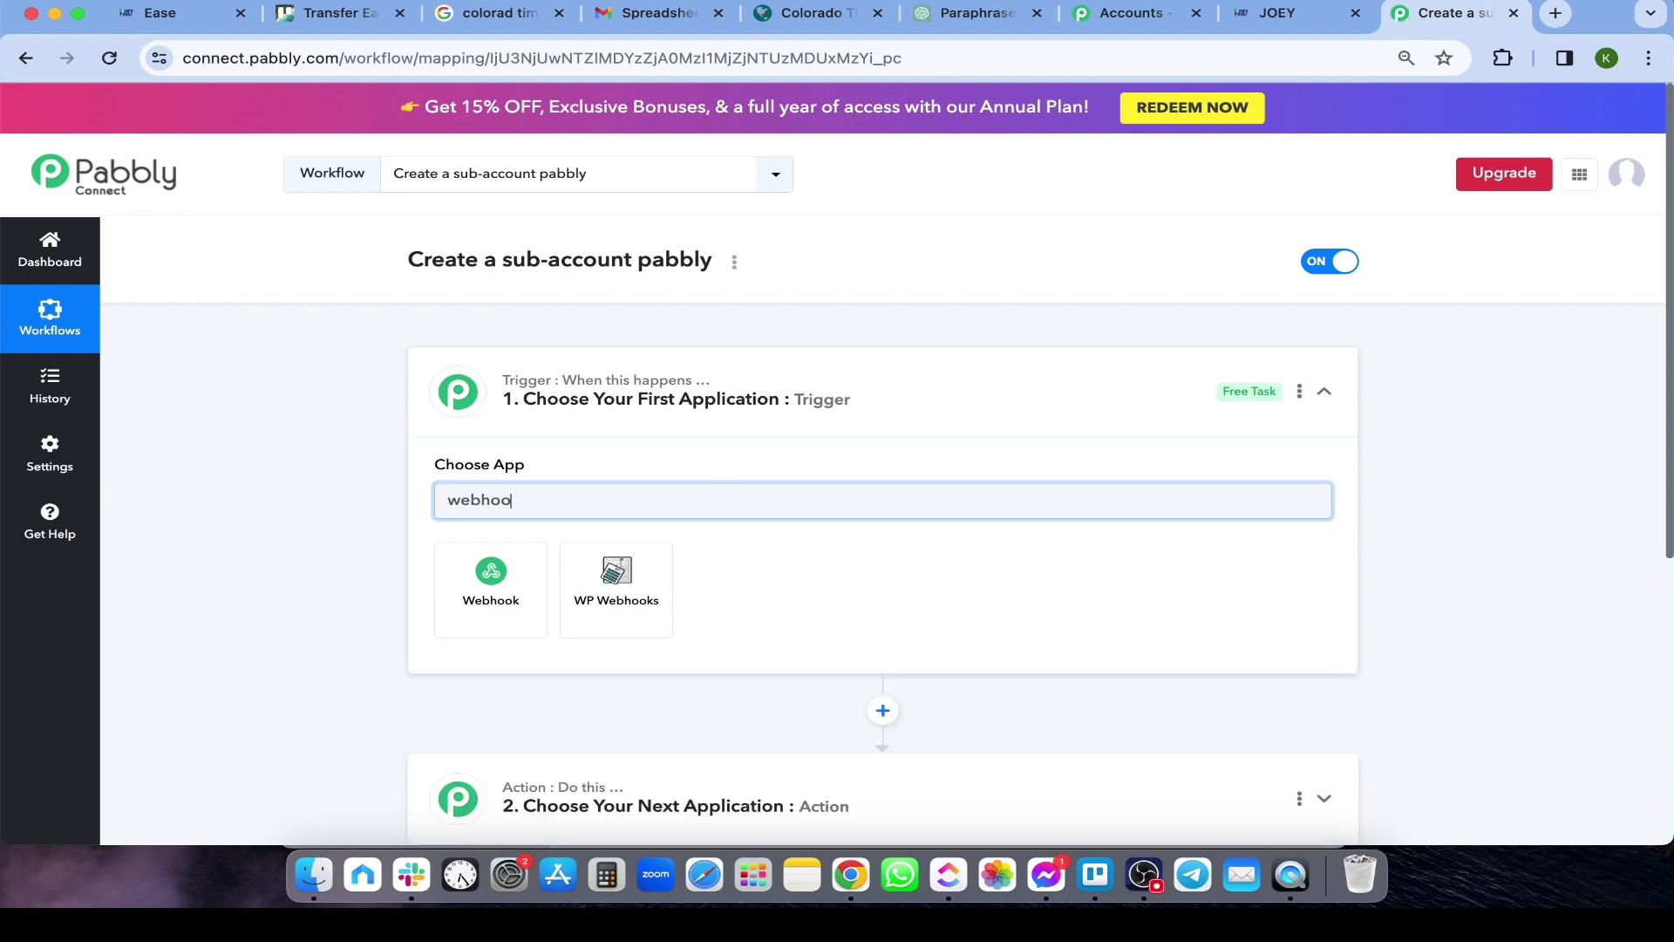
{"action": "left_click", "coordinate": [490, 576]}
{"action": "scroll", "coordinate": [1198, 584], "scroll_direction": "down", "scroll_amount": 1}
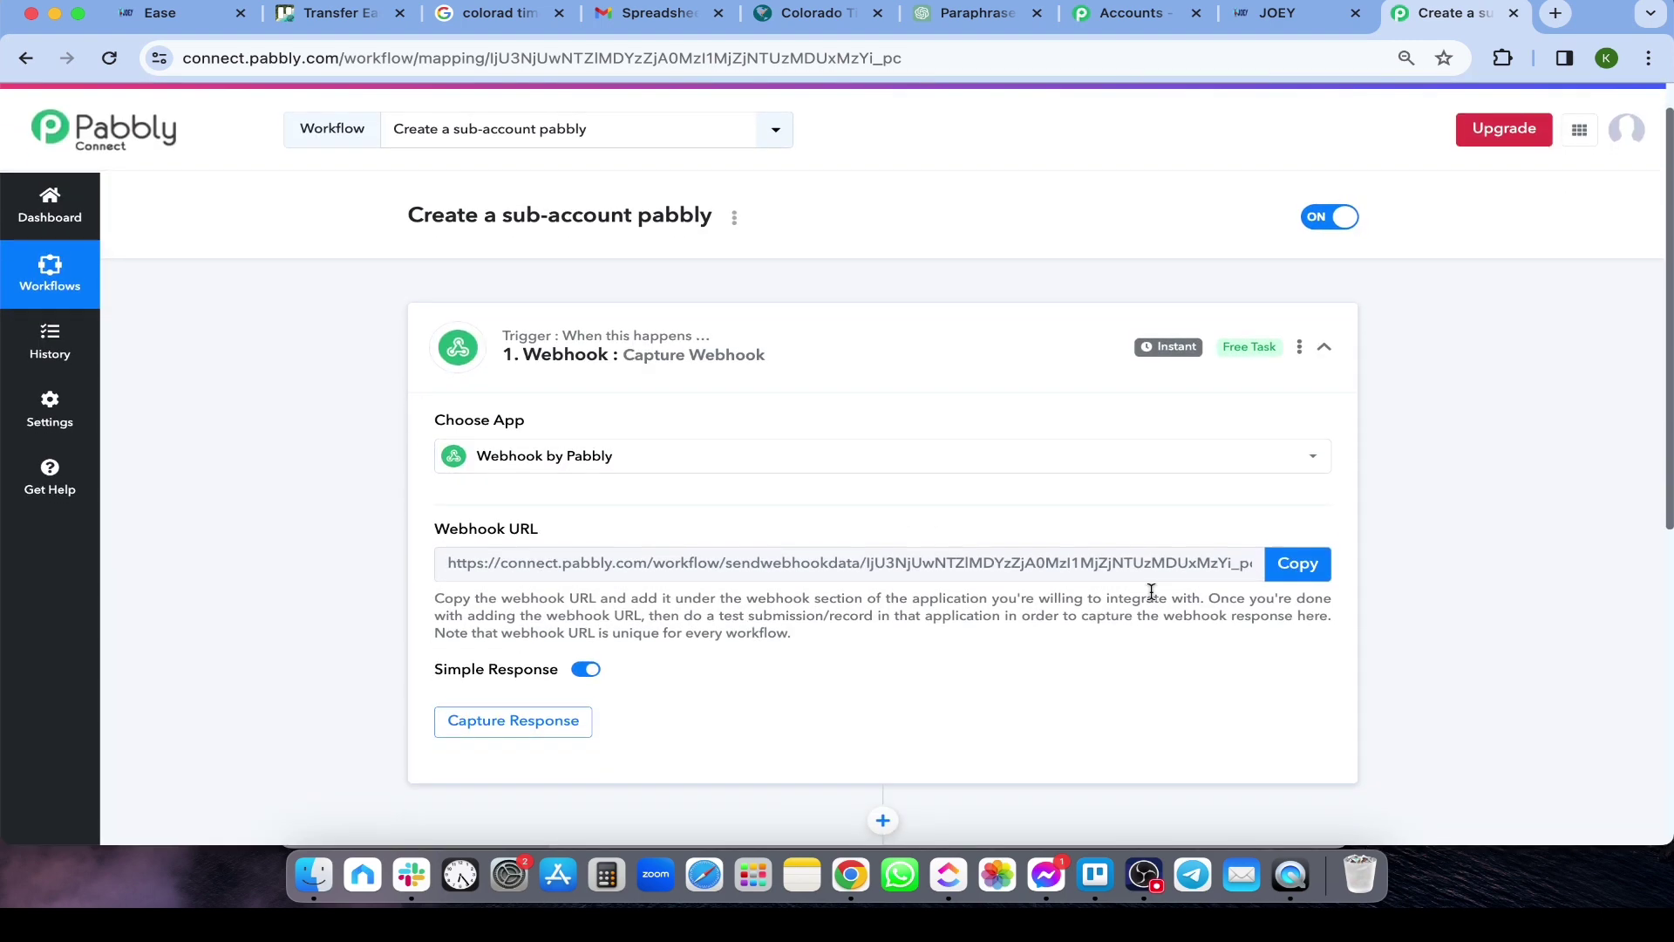
{"action": "left_click", "coordinate": [1303, 568]}
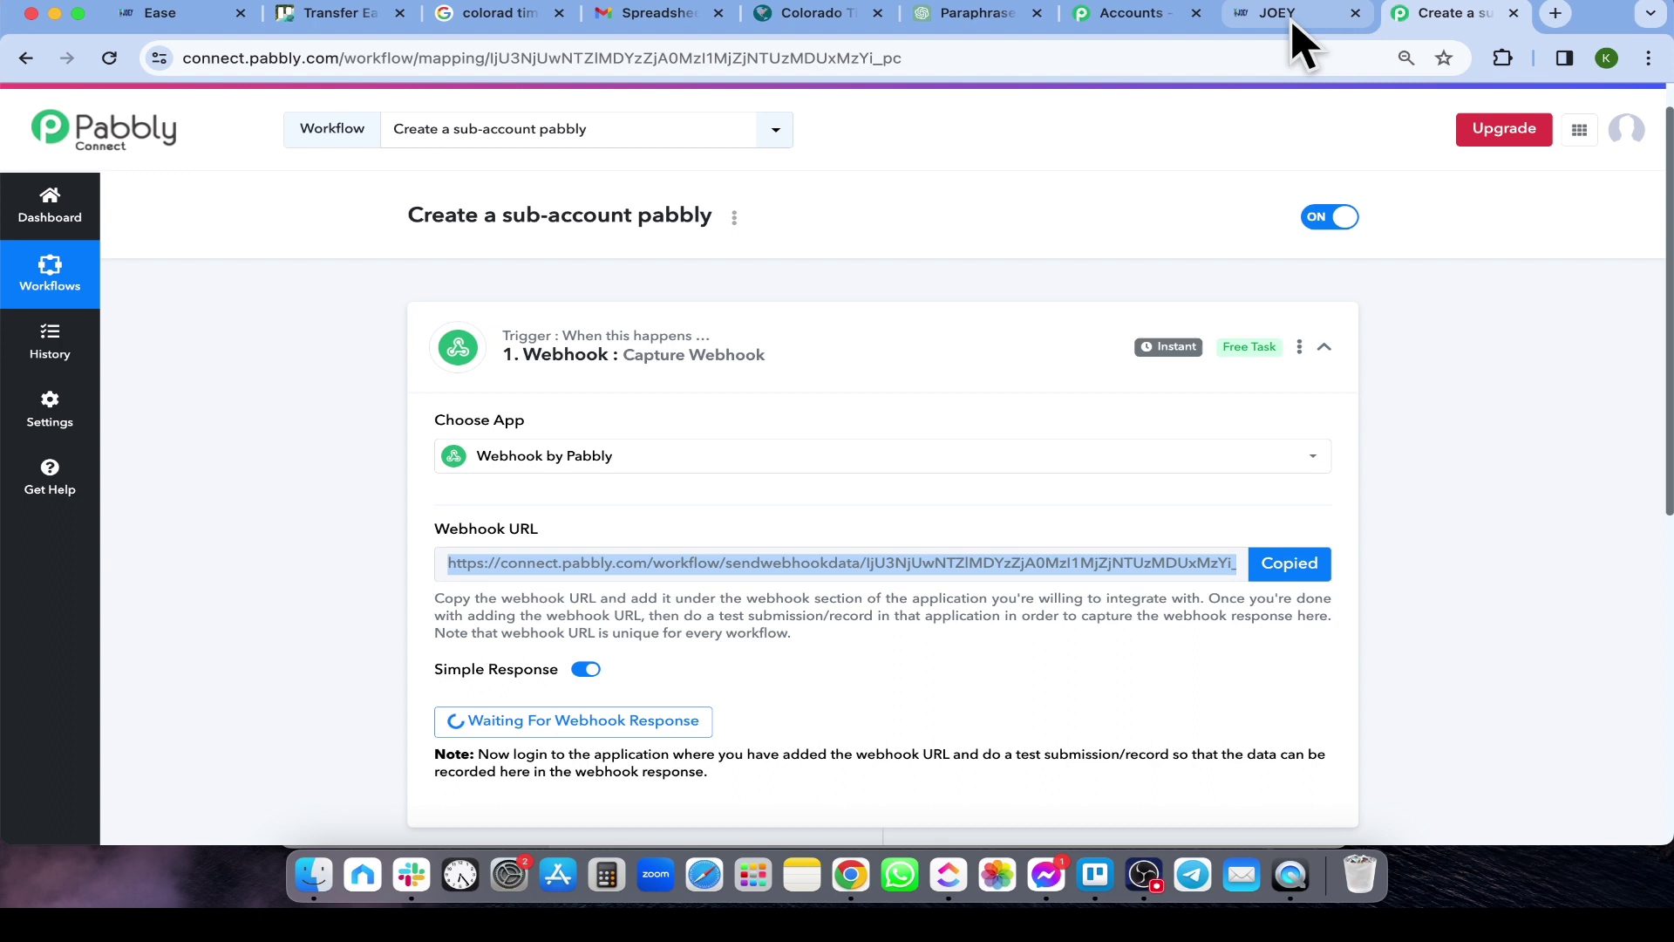
Replace HighLevel's webhook action URL with the Pabbly URL and save the trigger to await a response
{"action": "left_click", "coordinate": [1291, 17]}
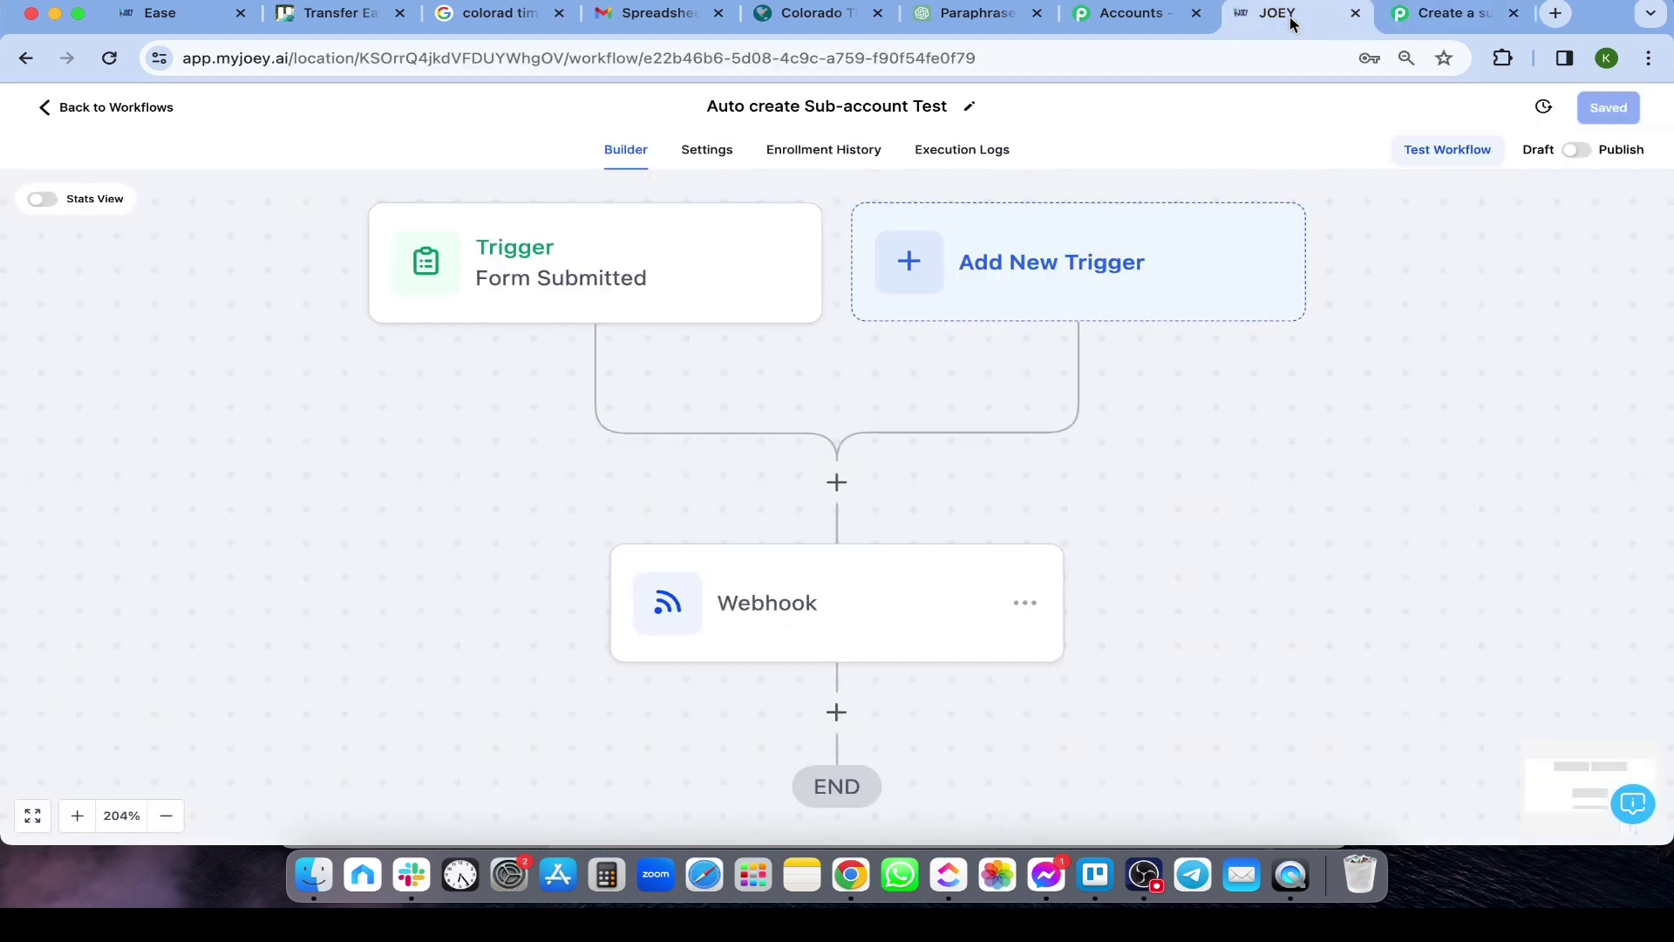
{"action": "left_click", "coordinate": [785, 416]}
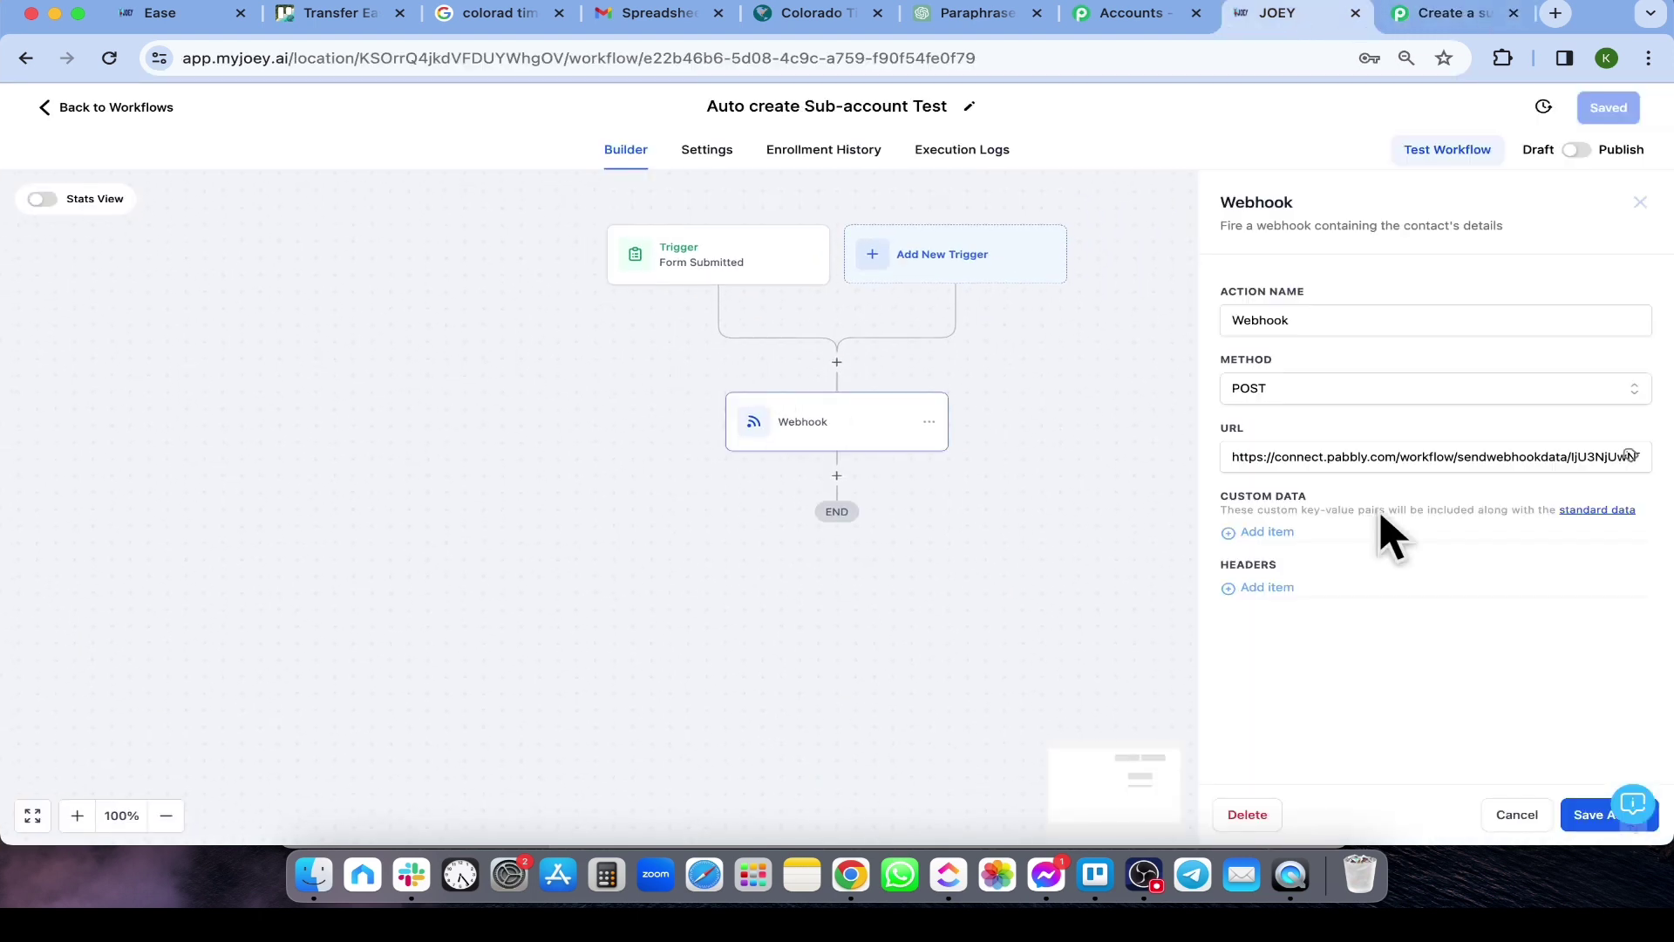
{"action": "left_click", "coordinate": [1435, 456]}
{"action": "key", "text": "ctrl+a"}
{"action": "key", "text": "ctrl+a"}
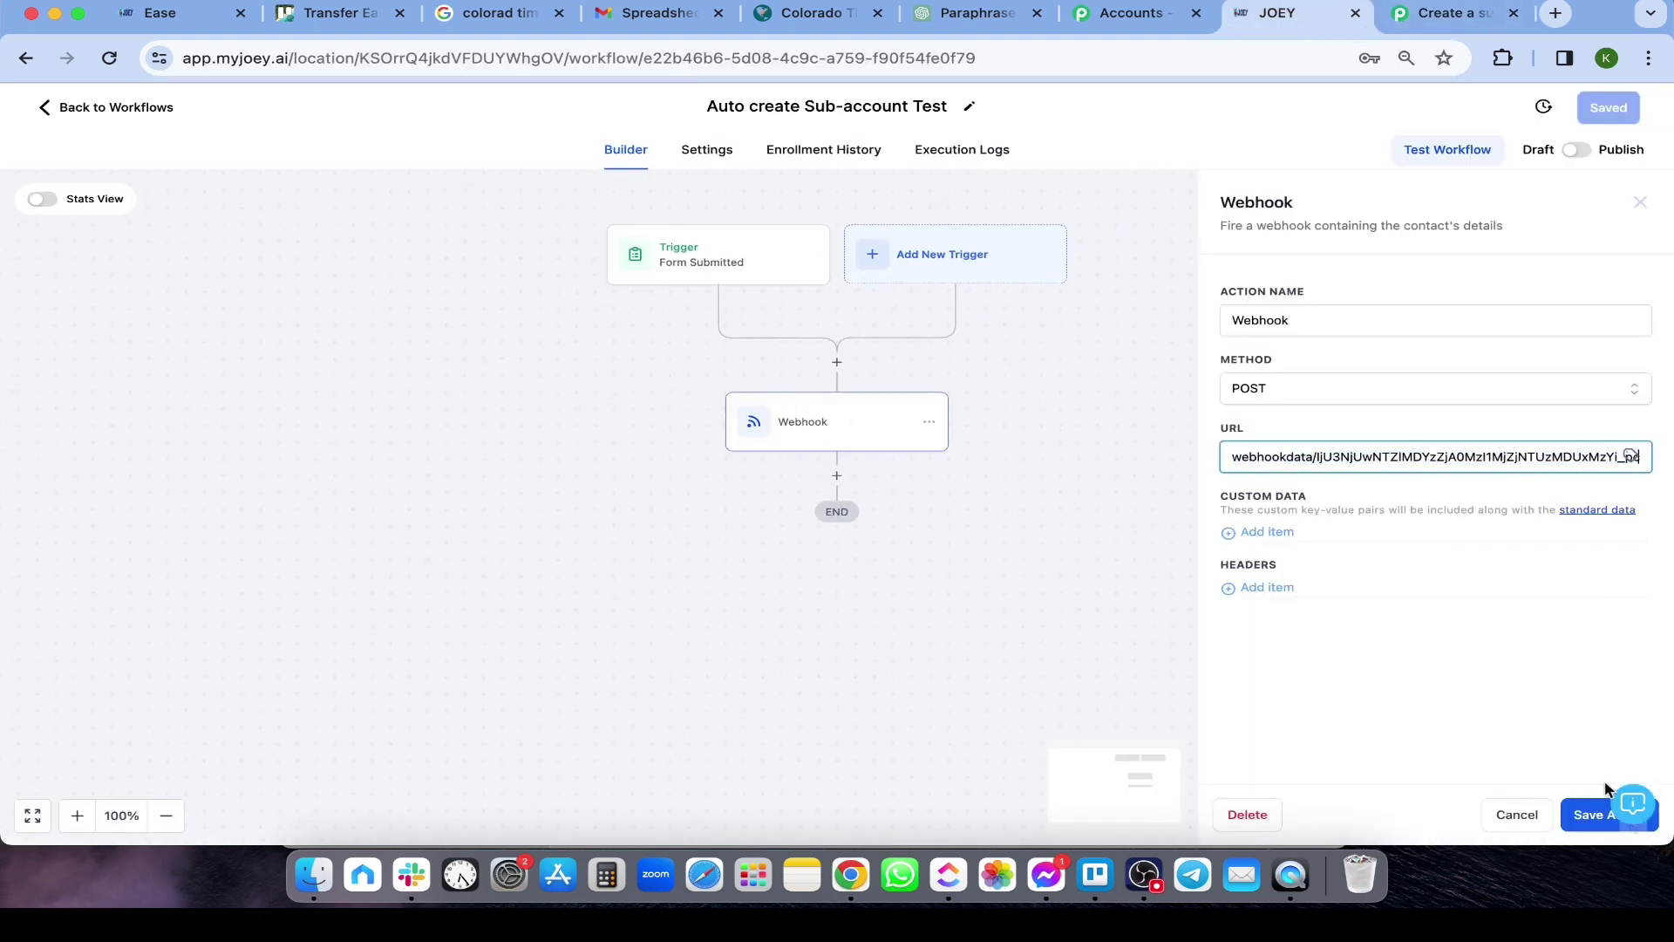
{"action": "left_click", "coordinate": [1591, 813]}
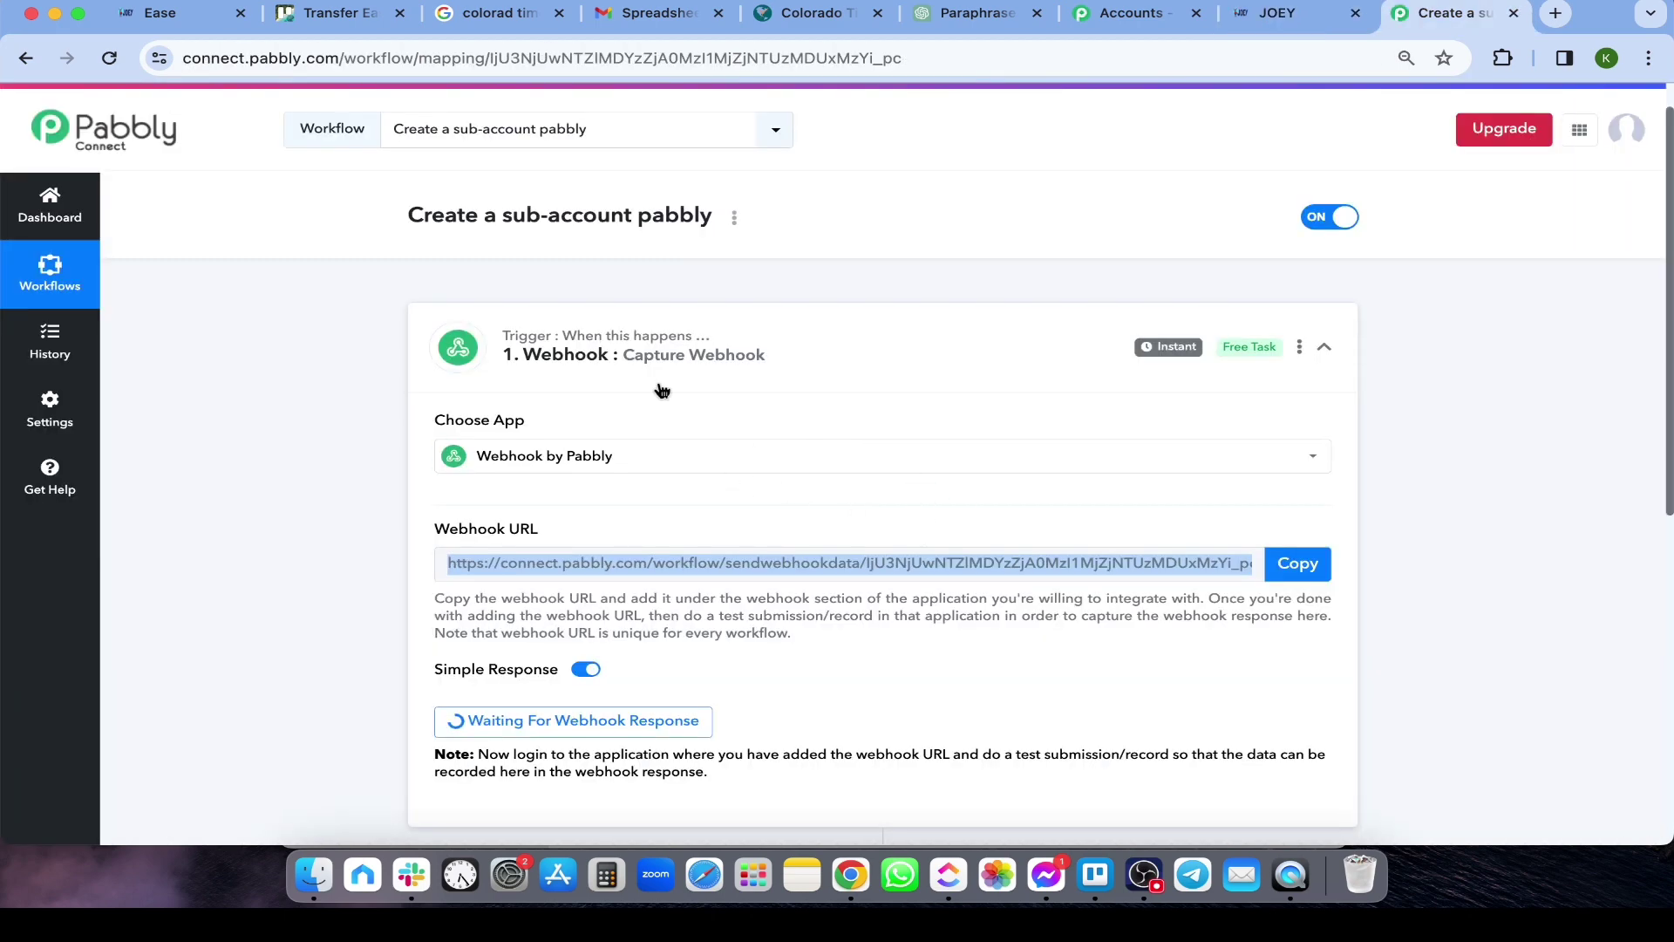
{"action": "scroll", "coordinate": [646, 422], "scroll_direction": "down", "scroll_amount": 2}
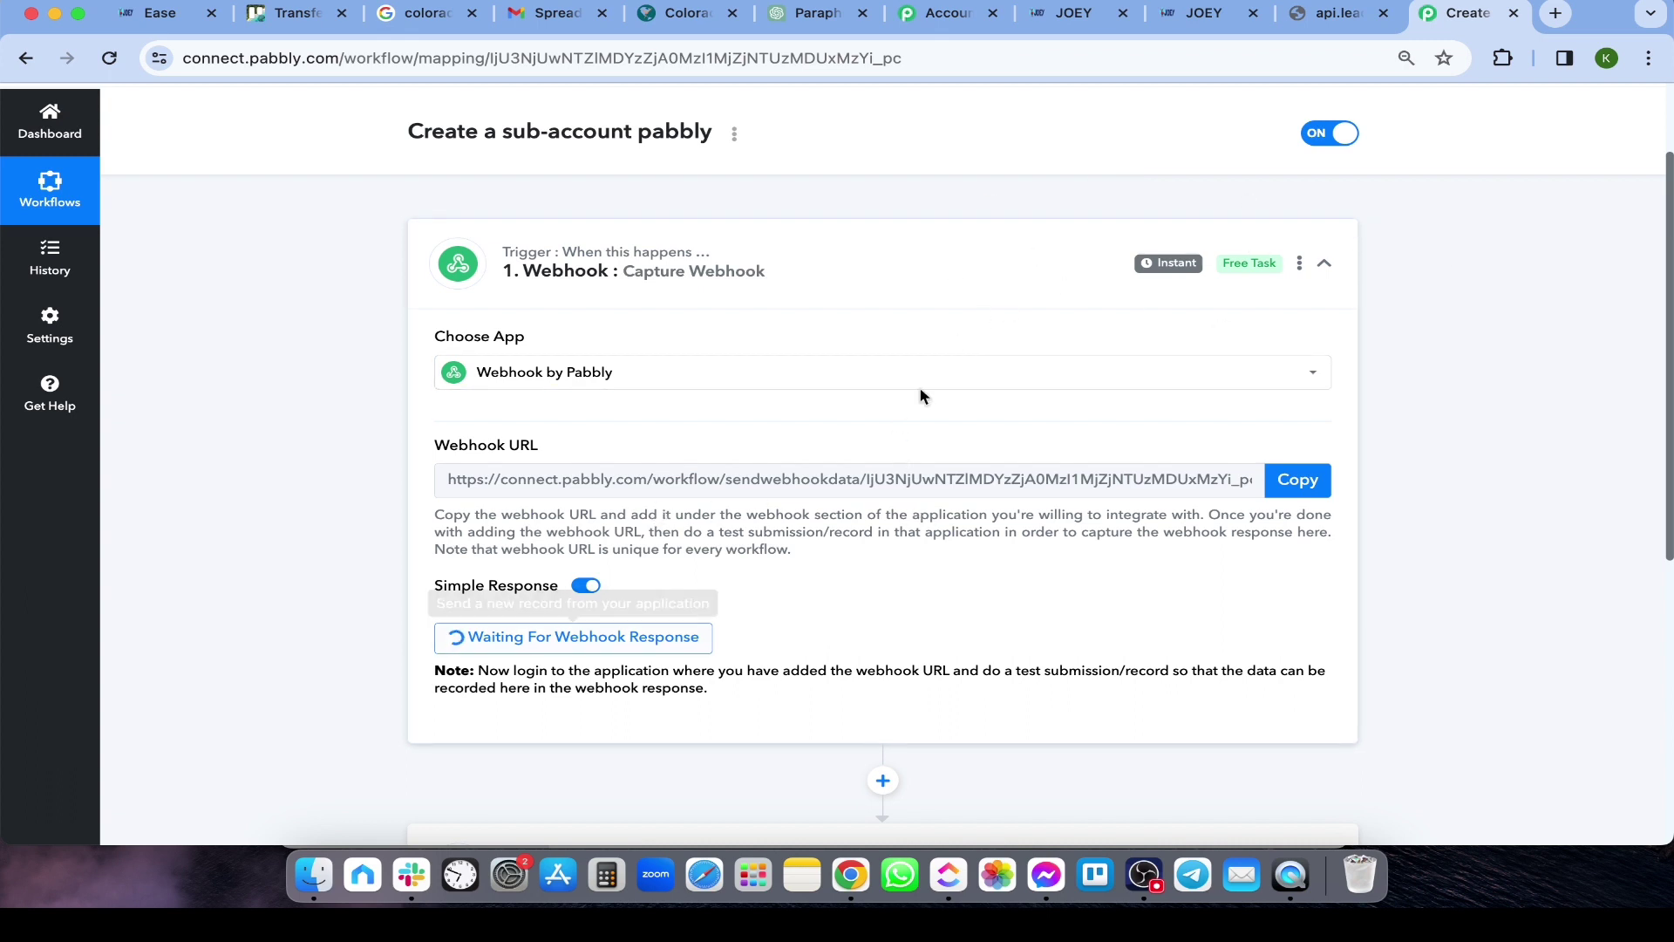
Submit the sign-up form with business name Framework.io, its suggested website, and the terms accepted
{"action": "key", "text": "ctrl+shift+Tab"}
{"action": "scroll", "coordinate": [804, 355], "scroll_direction": "down", "scroll_amount": 5}
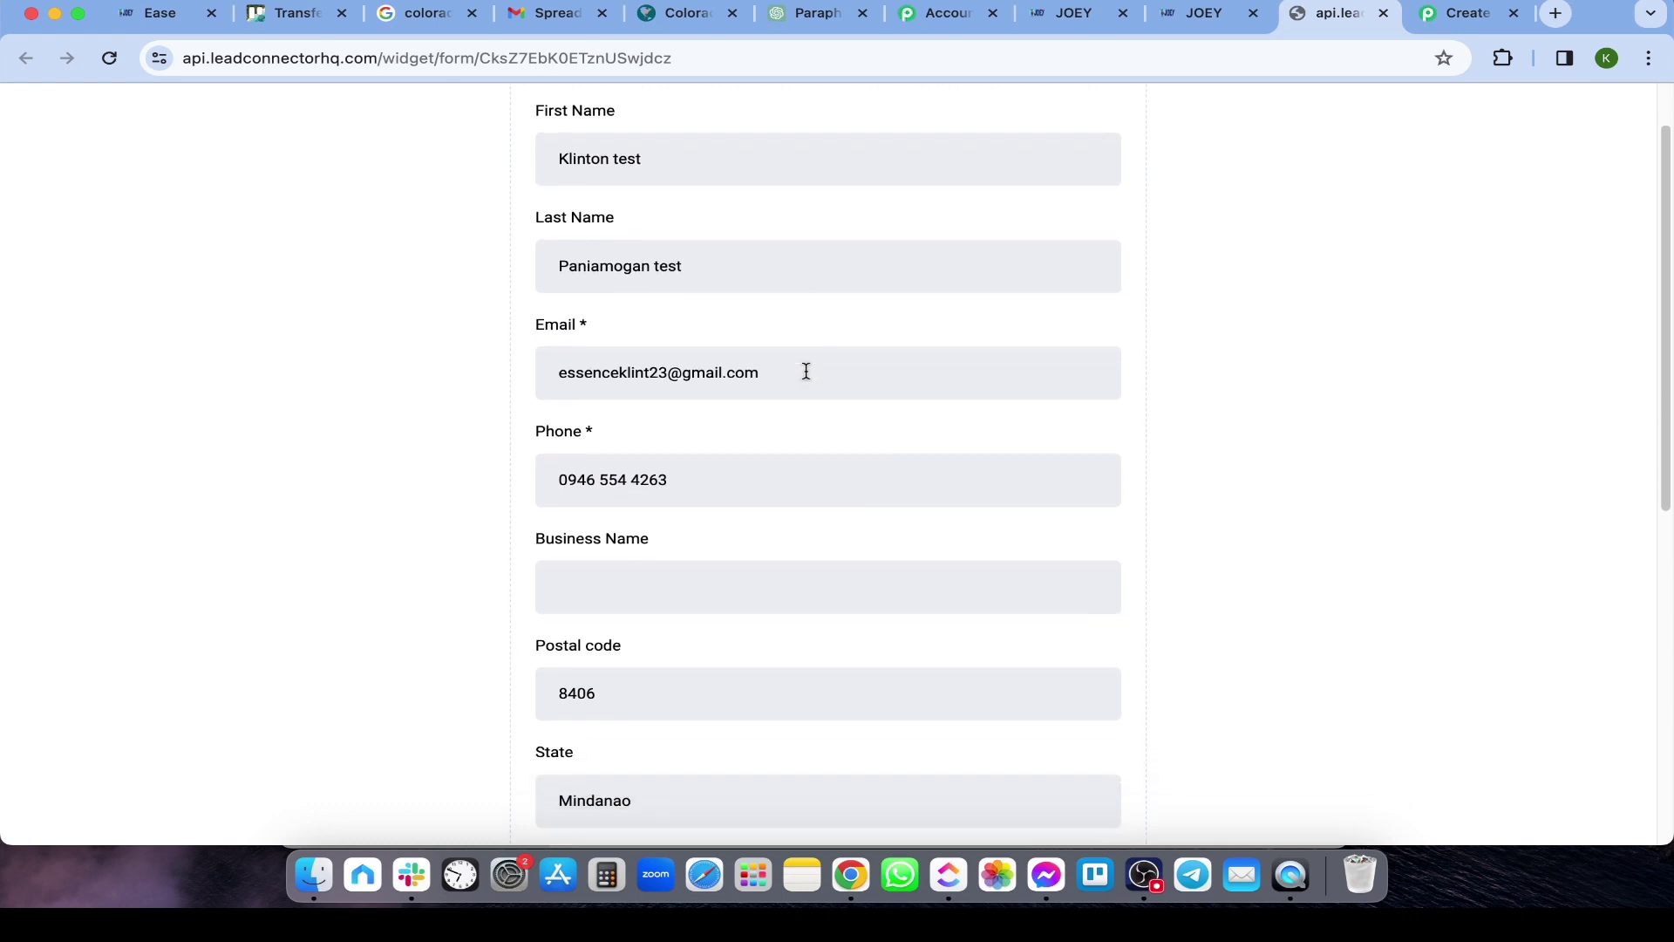
{"action": "left_click", "coordinate": [713, 397]}
{"action": "left_click", "coordinate": [762, 479]}
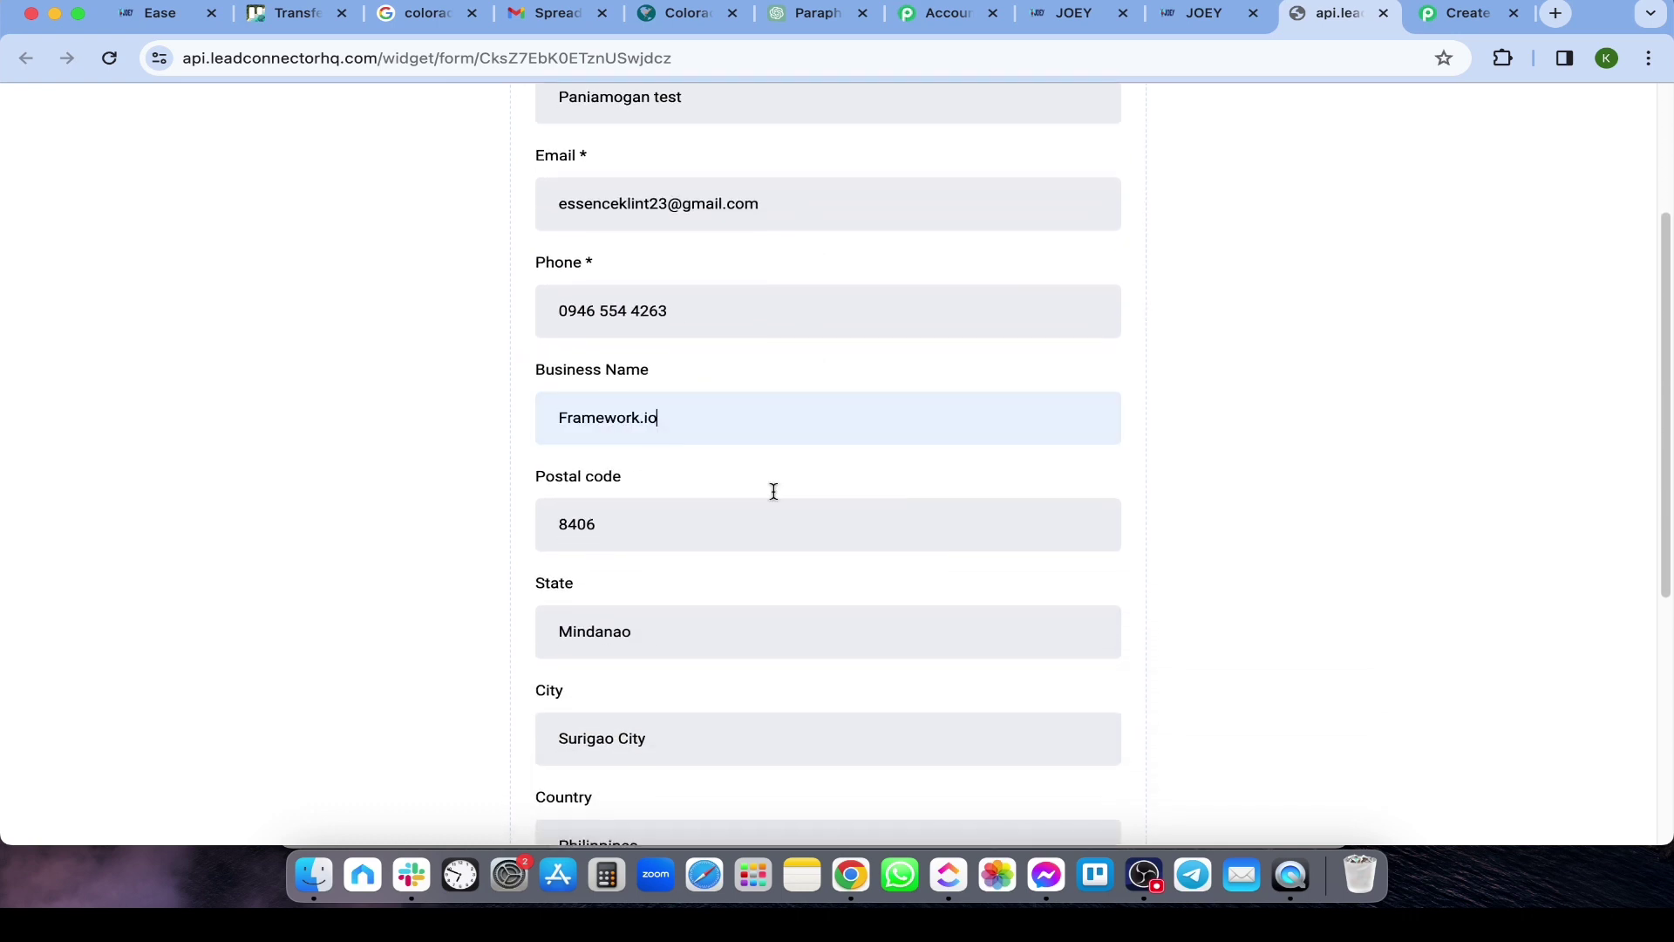
{"action": "scroll", "coordinate": [698, 480], "scroll_direction": "down", "scroll_amount": 10}
{"action": "left_click", "coordinate": [648, 468]}
{"action": "left_click", "coordinate": [697, 536]}
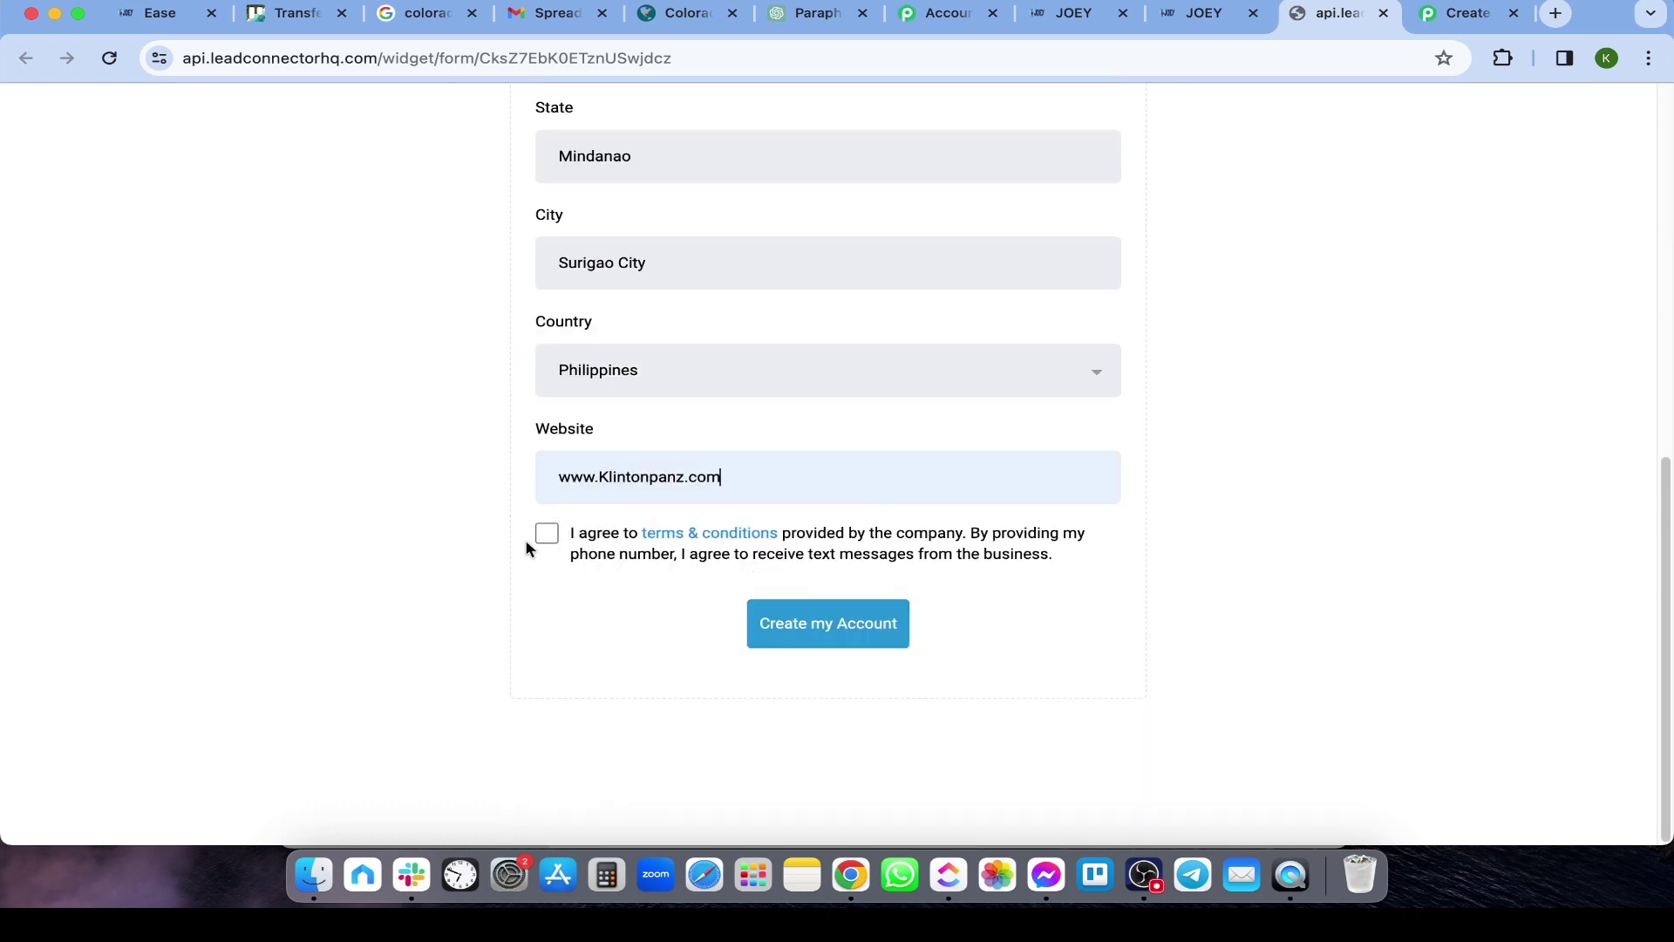
{"action": "left_click", "coordinate": [546, 534]}
{"action": "left_click", "coordinate": [789, 643]}
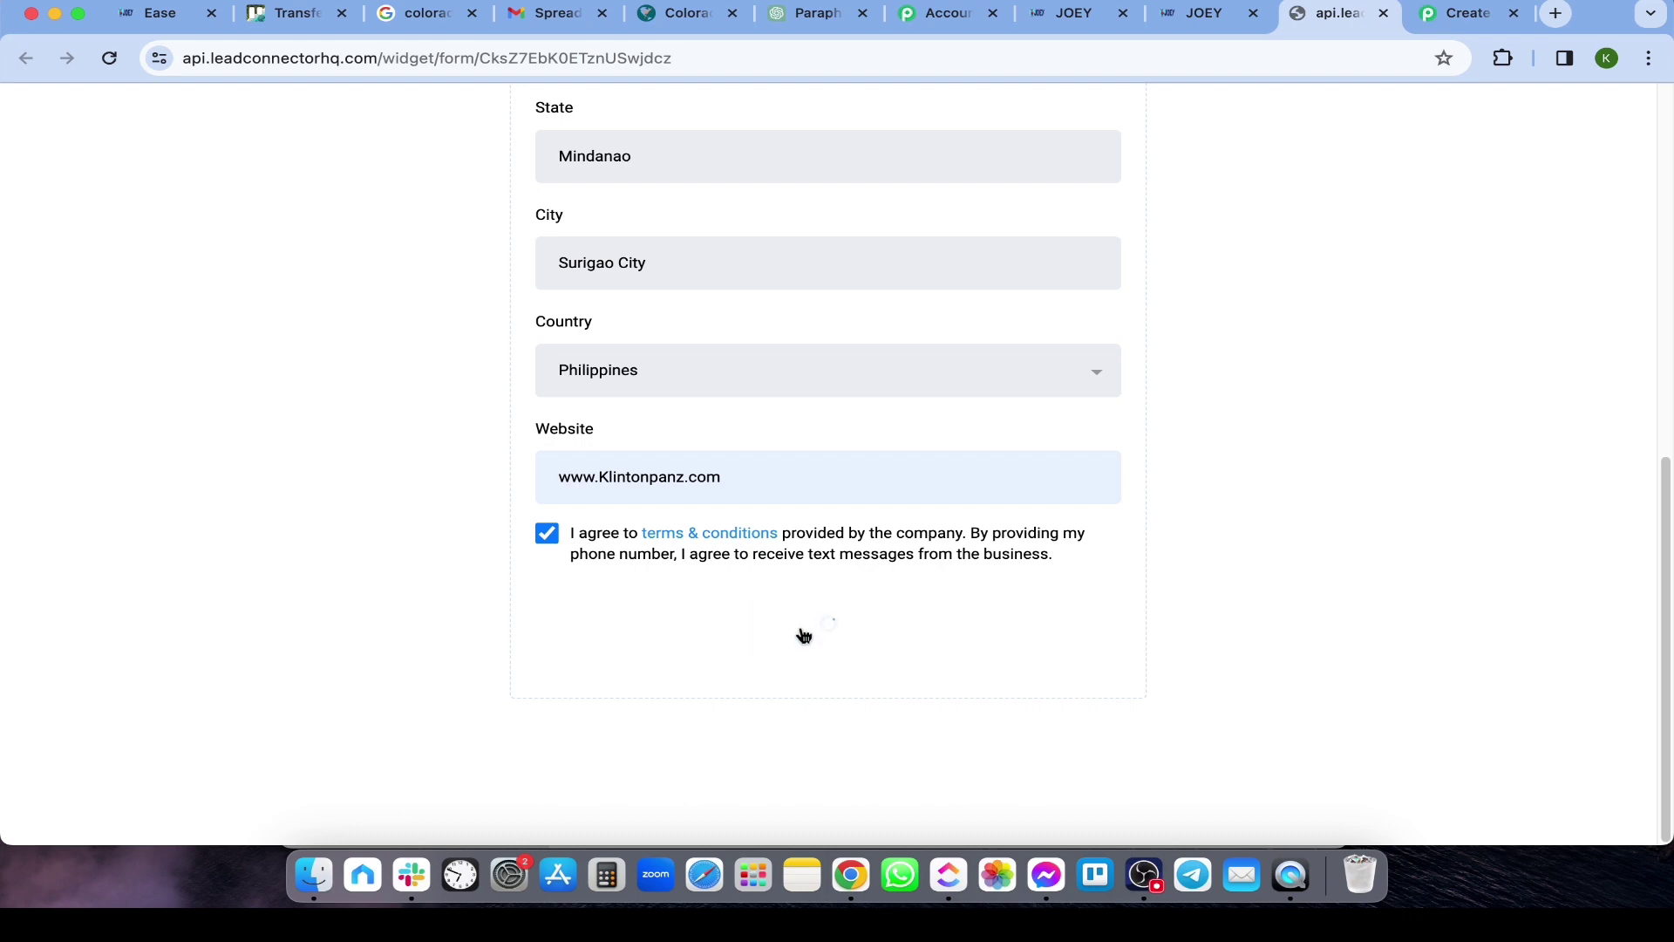
{"action": "left_click", "coordinate": [1452, 16]}
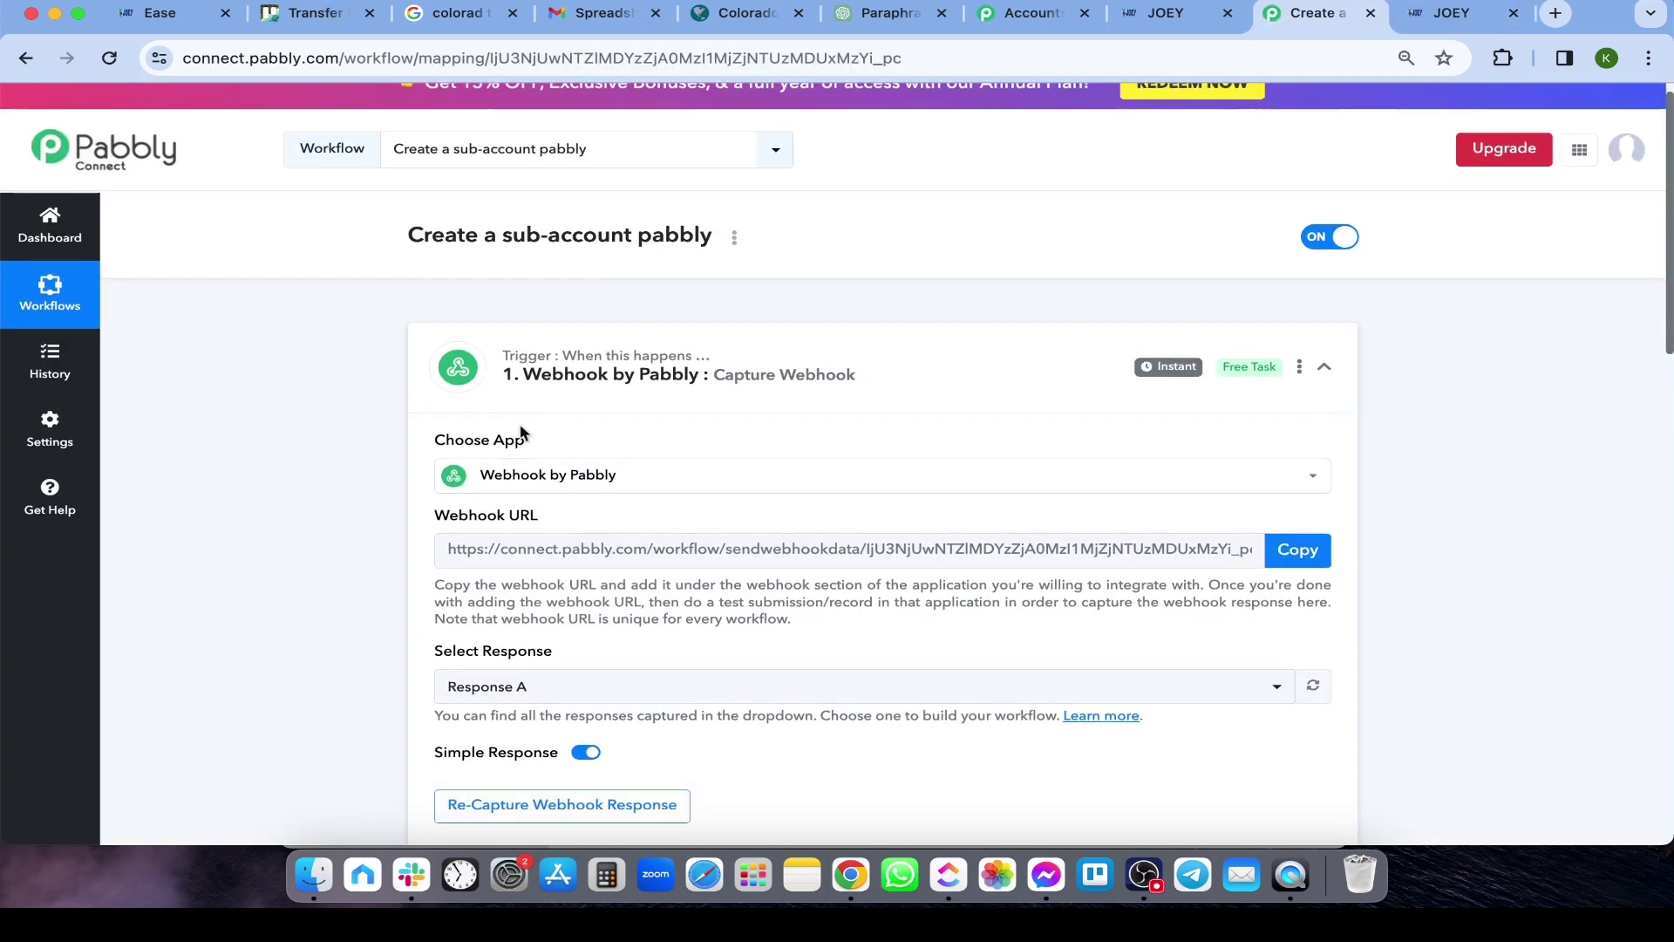
{"action": "scroll", "coordinate": [502, 418], "scroll_direction": "down", "scroll_amount": 5}
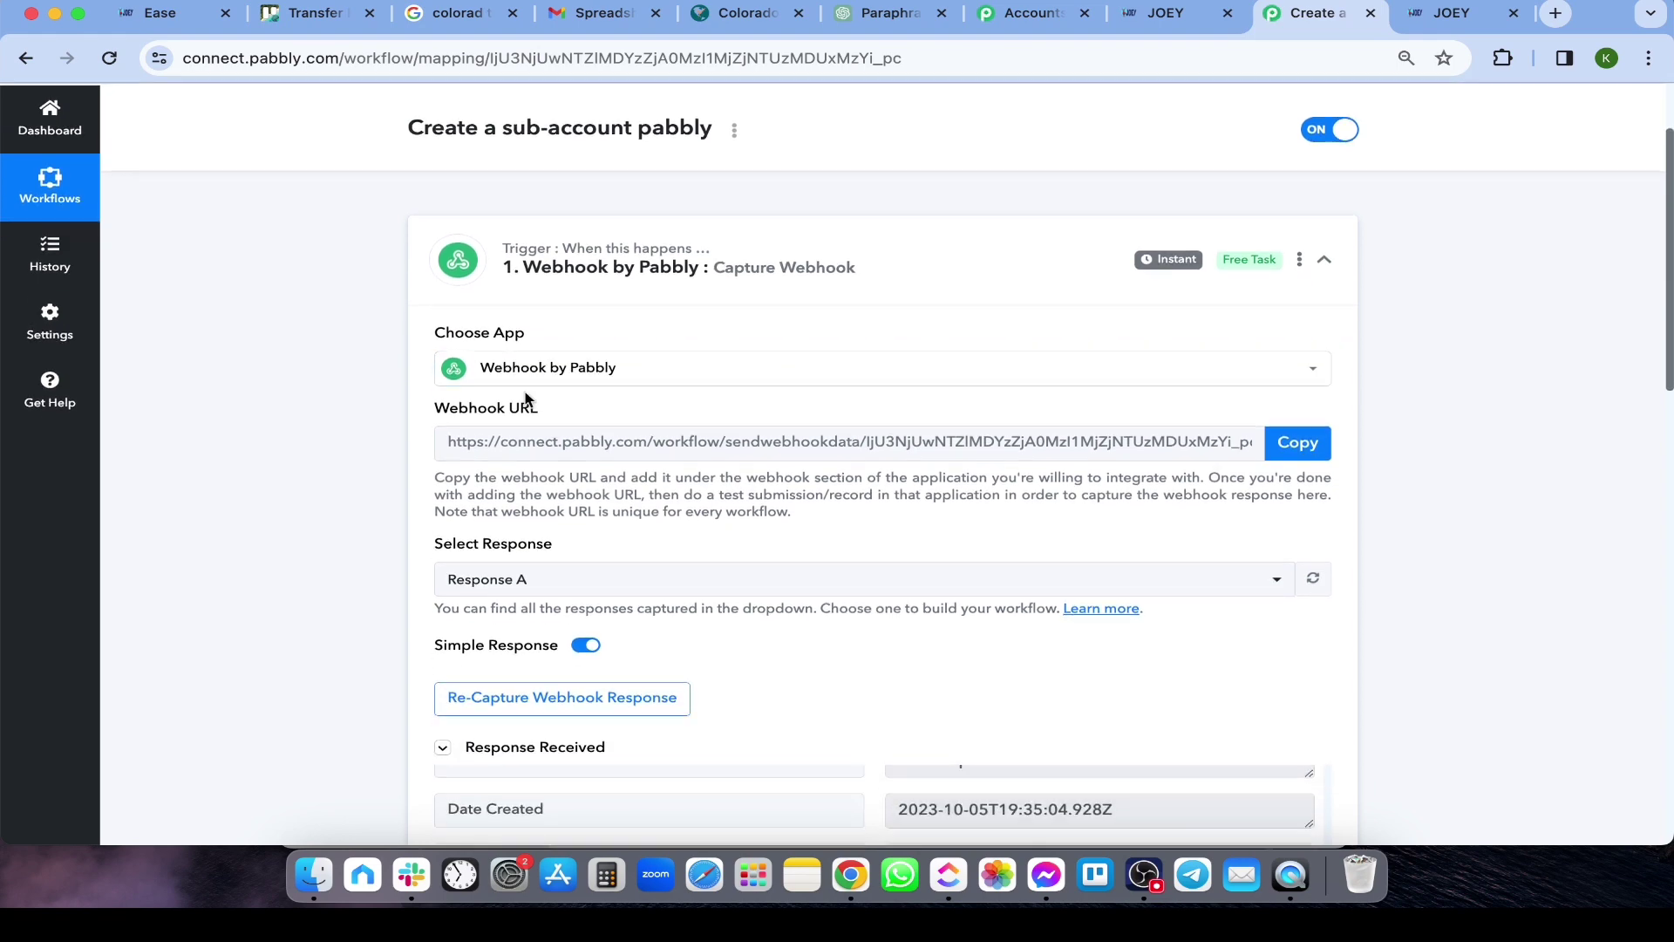
{"action": "scroll", "coordinate": [520, 462], "scroll_direction": "down", "scroll_amount": 7}
{"action": "scroll", "coordinate": [410, 463], "scroll_direction": "up", "scroll_amount": 8}
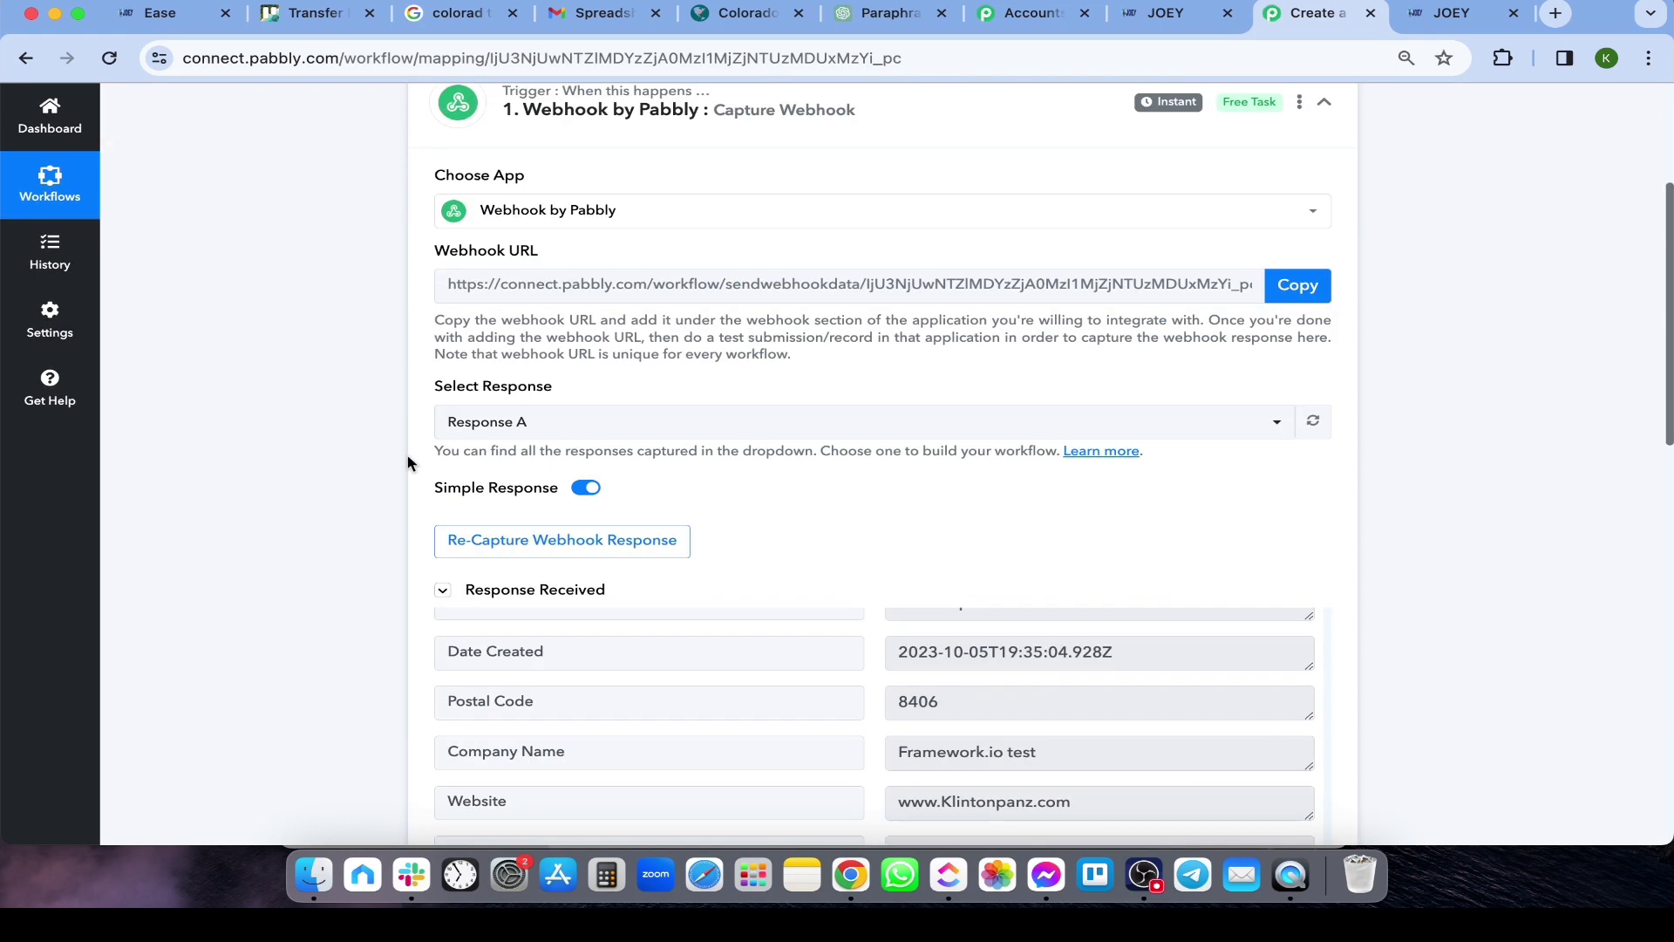
{"action": "scroll", "coordinate": [297, 534], "scroll_direction": "down", "scroll_amount": 1}
{"action": "scroll", "coordinate": [331, 537], "scroll_direction": "down", "scroll_amount": 4}
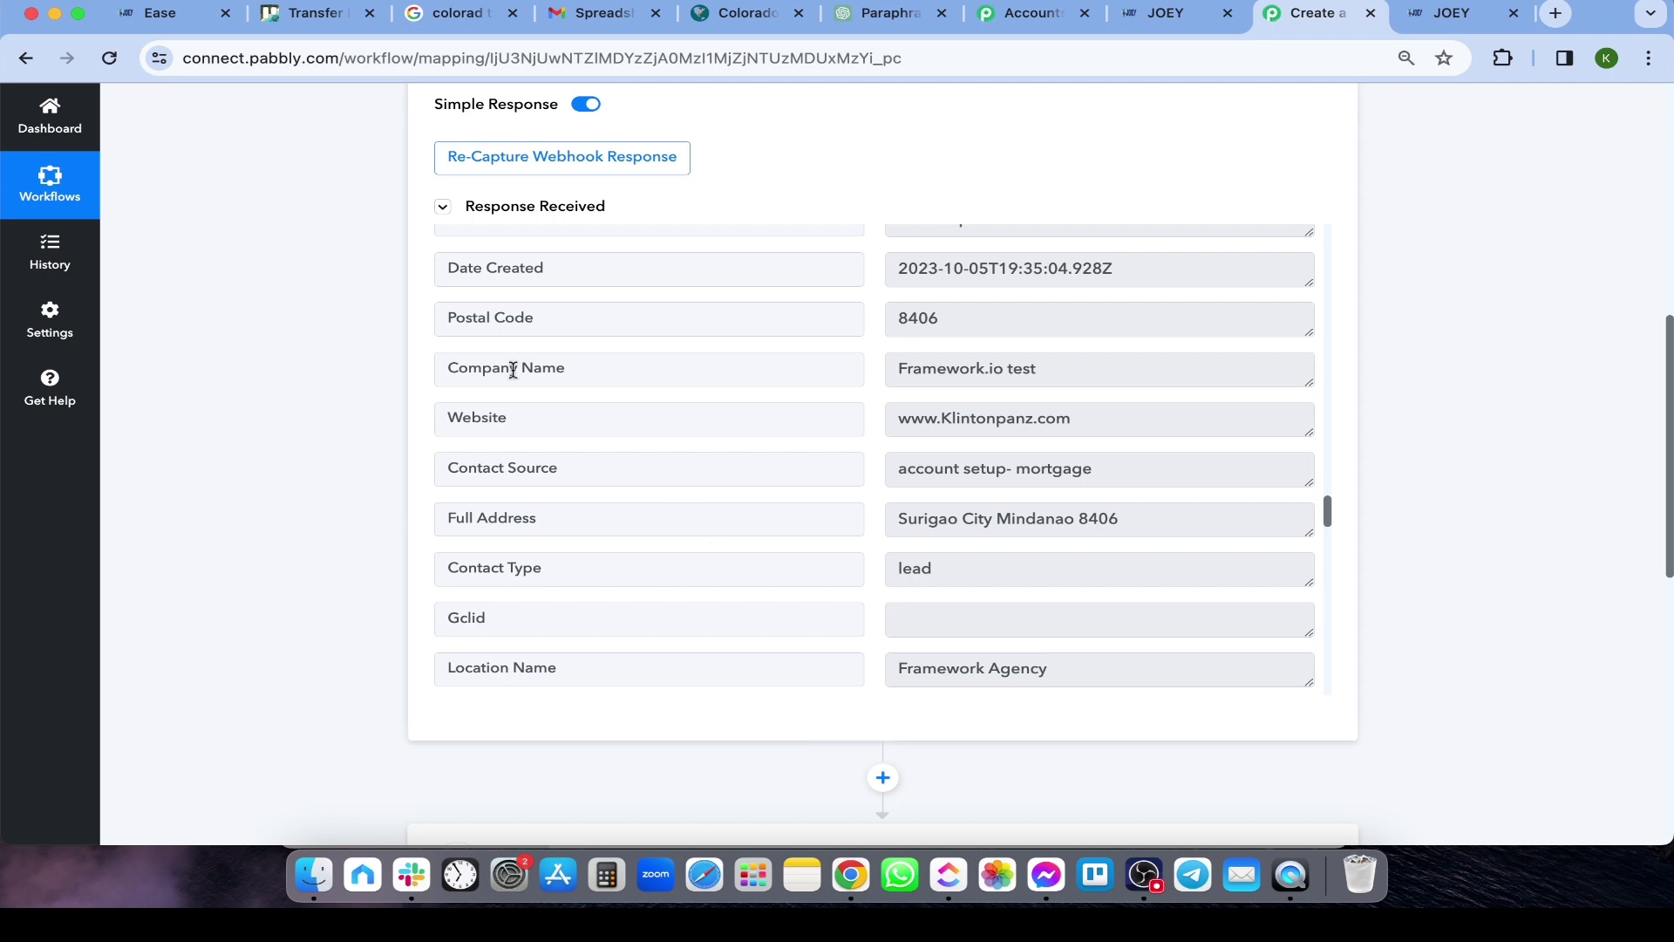
{"action": "scroll", "coordinate": [609, 440], "scroll_direction": "down", "scroll_amount": 3}
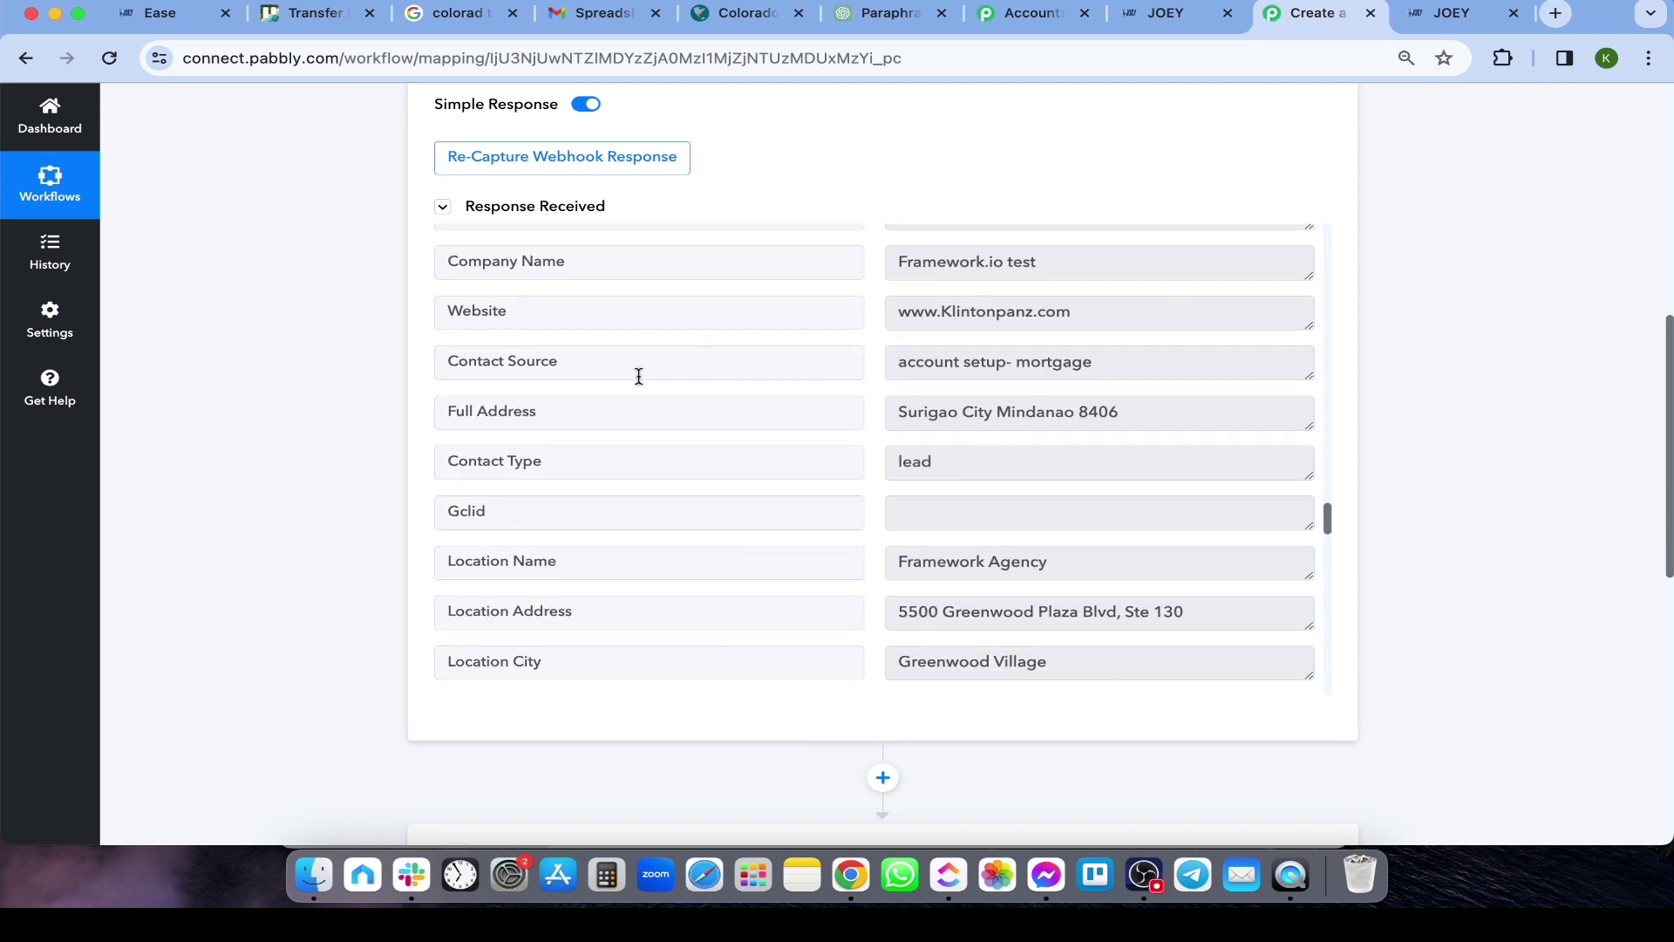
{"action": "scroll", "coordinate": [628, 436], "scroll_direction": "up", "scroll_amount": 5}
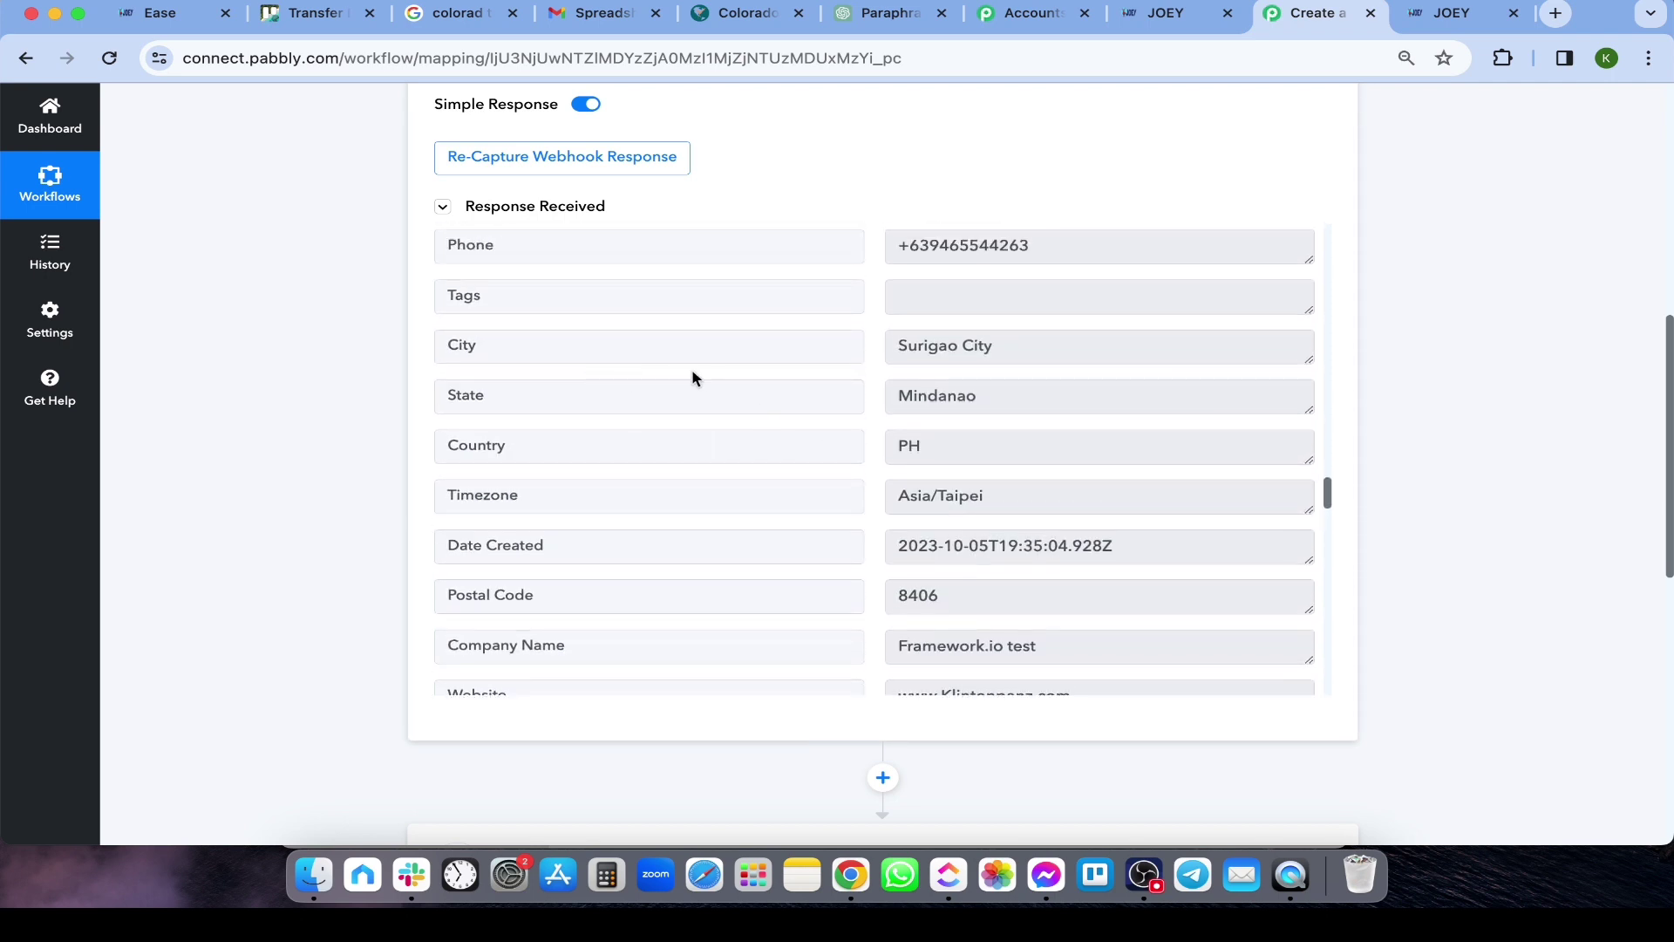
{"action": "scroll", "coordinate": [693, 377], "scroll_direction": "up", "scroll_amount": 2}
{"action": "scroll", "coordinate": [297, 384], "scroll_direction": "down", "scroll_amount": 5}
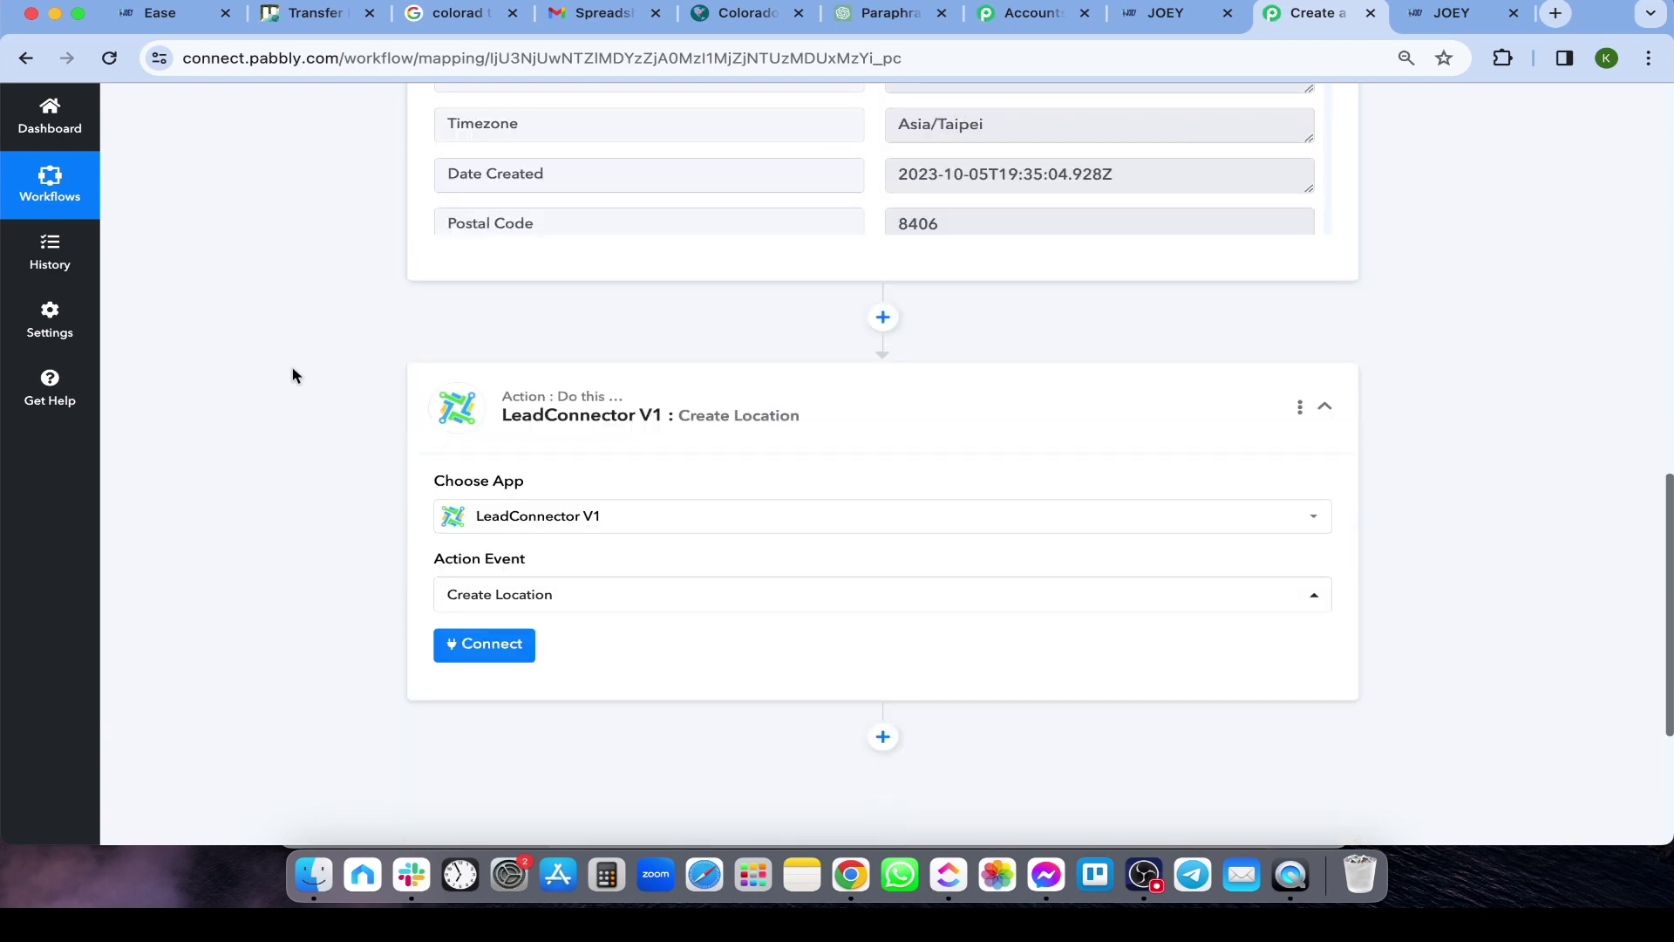
{"action": "scroll", "coordinate": [504, 377], "scroll_direction": "up", "scroll_amount": 8}
{"action": "scroll", "coordinate": [416, 366], "scroll_direction": "up", "scroll_amount": 4}
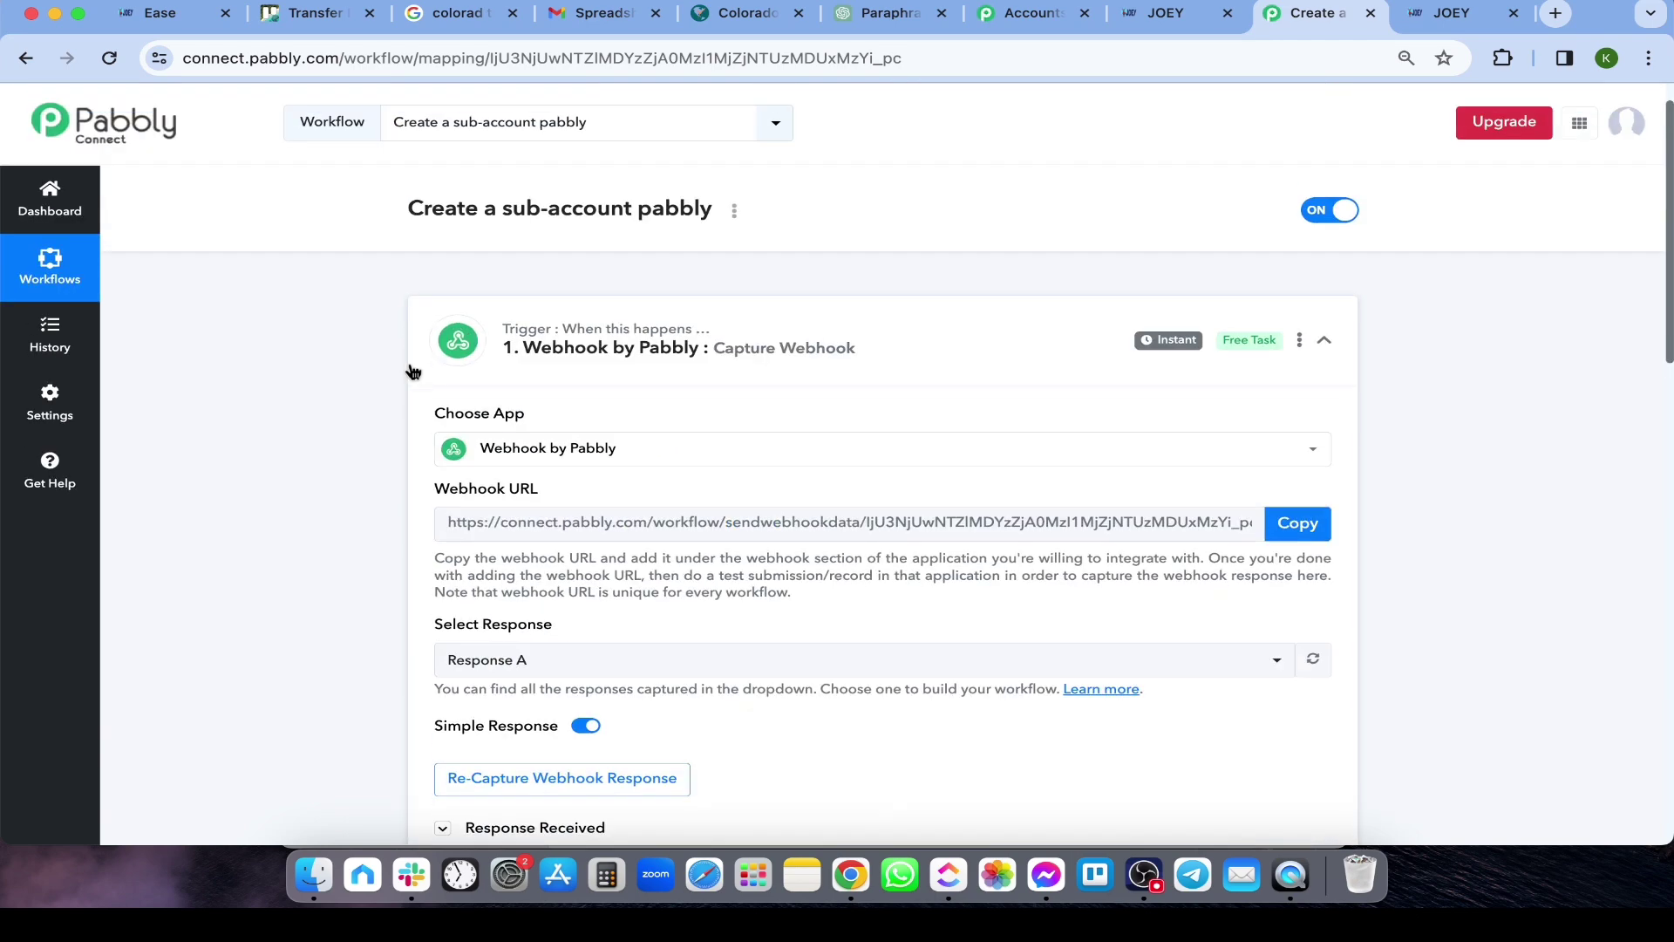
{"action": "scroll", "coordinate": [411, 365], "scroll_direction": "down", "scroll_amount": 8}
{"action": "scroll", "coordinate": [471, 405], "scroll_direction": "down", "scroll_amount": 5}
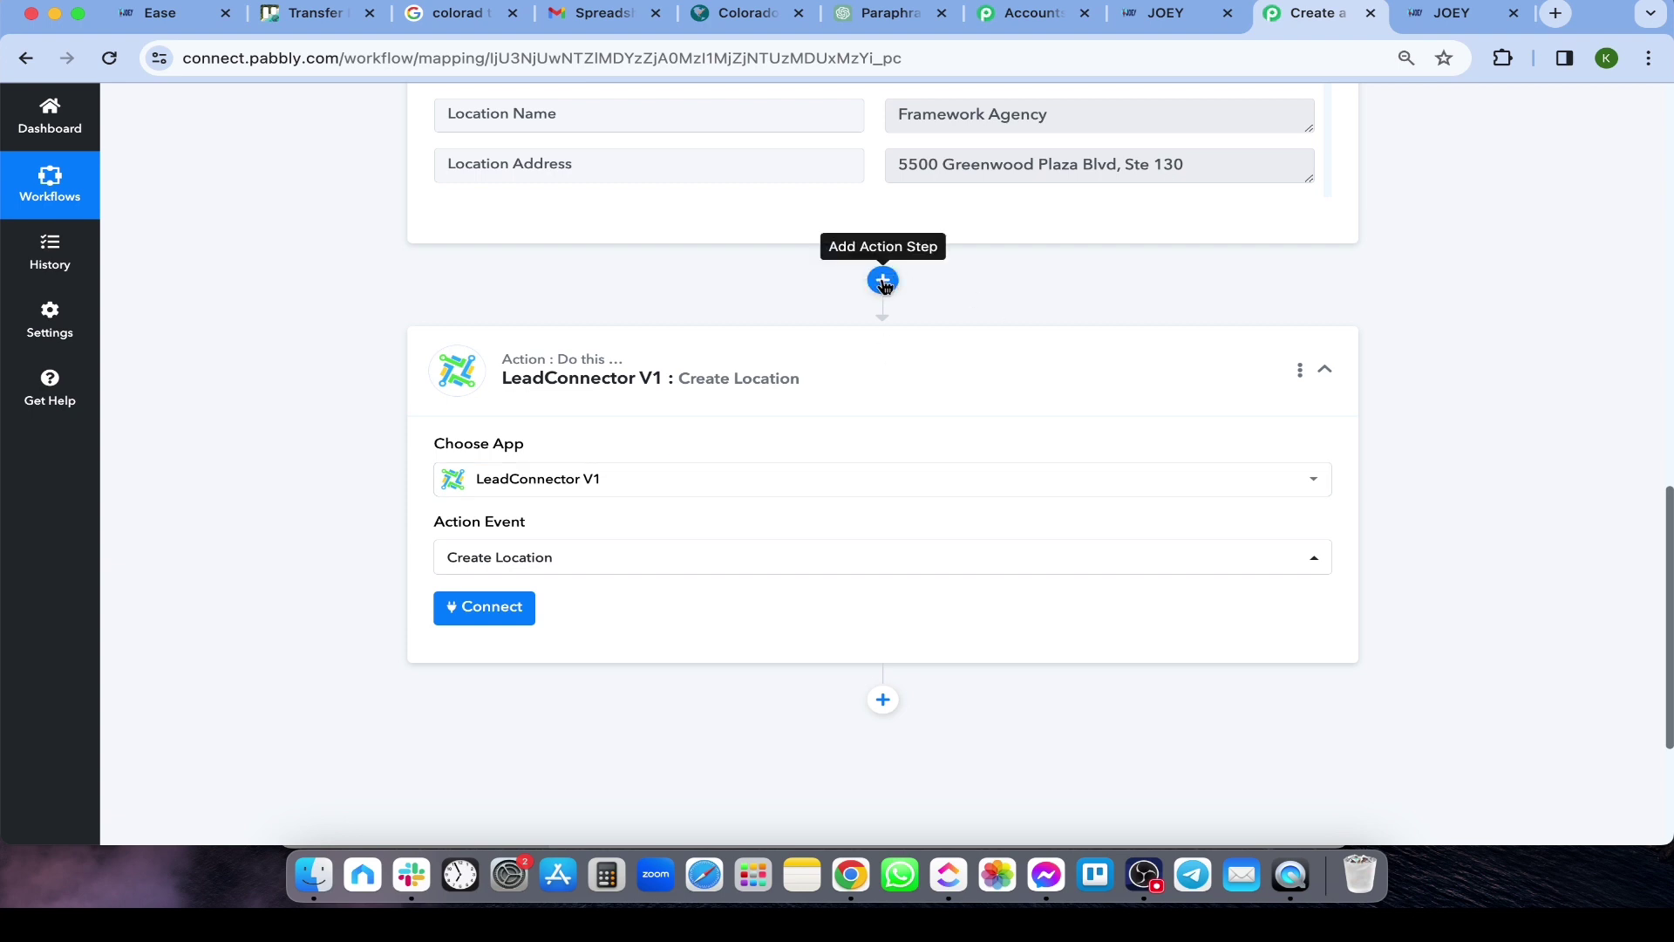
Search 'Leadconn' and select LeadConnector V1 as the action step's app
{"action": "left_click", "coordinate": [579, 493]}
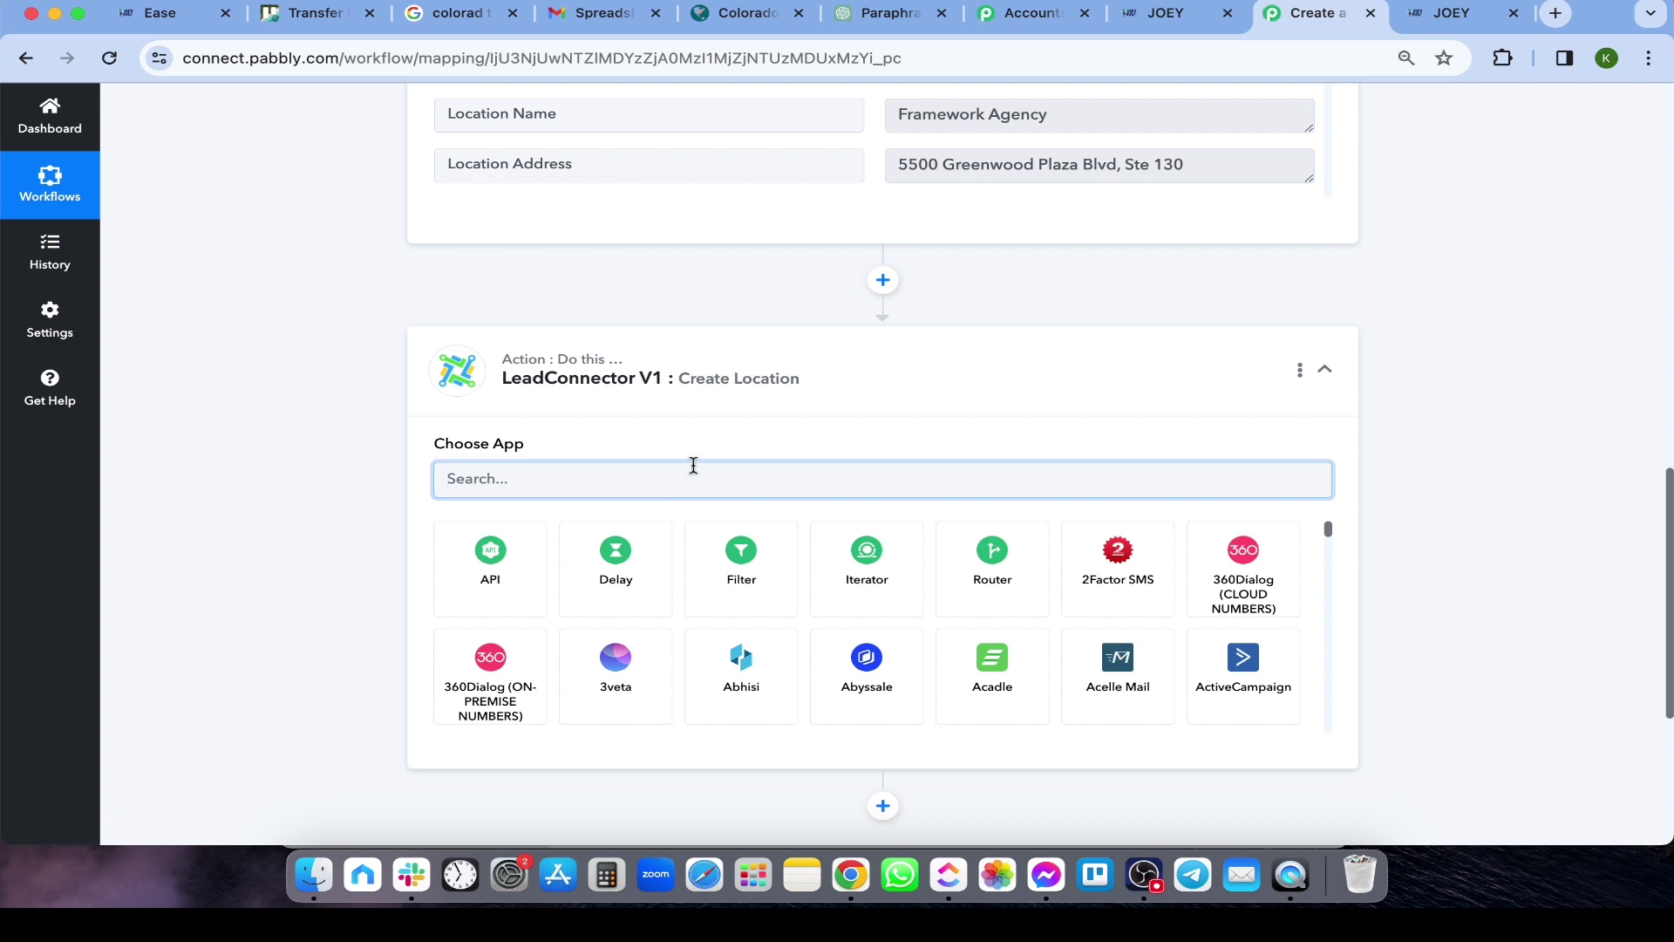
{"action": "type", "text": "Leadconn"}
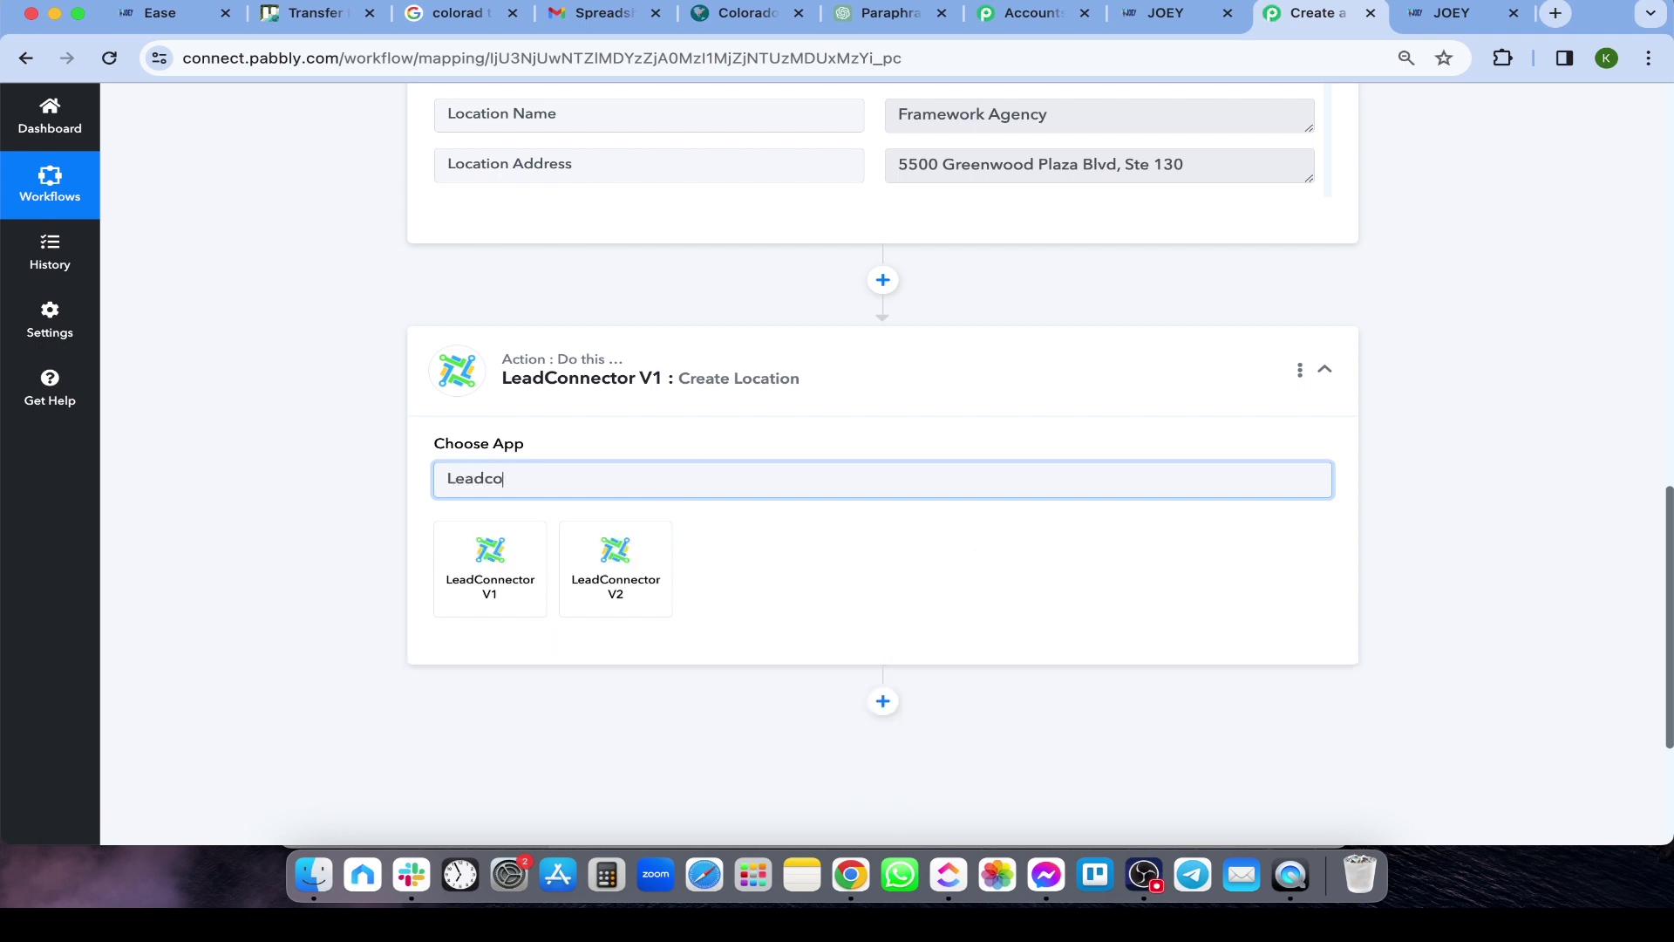
{"action": "left_click", "coordinate": [486, 575]}
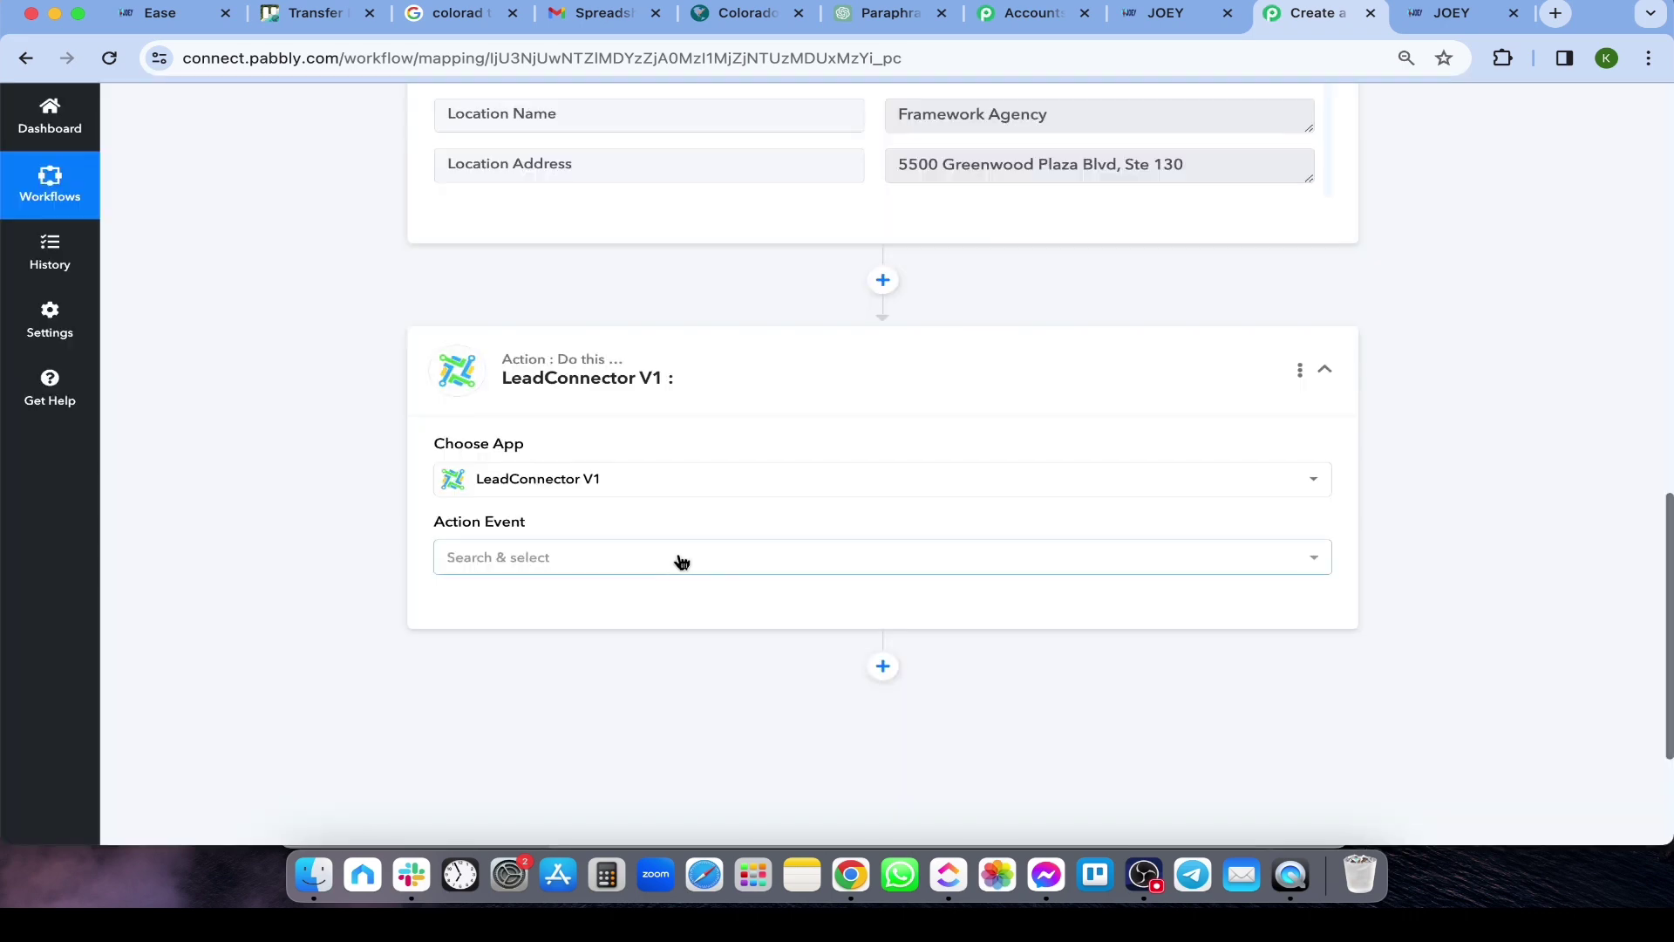
{"action": "left_click", "coordinate": [678, 558]}
Choose the Create Location event and add a new LeadConnector V1 connection, LeadConnector V1 #2
{"action": "left_click", "coordinate": [549, 358]}
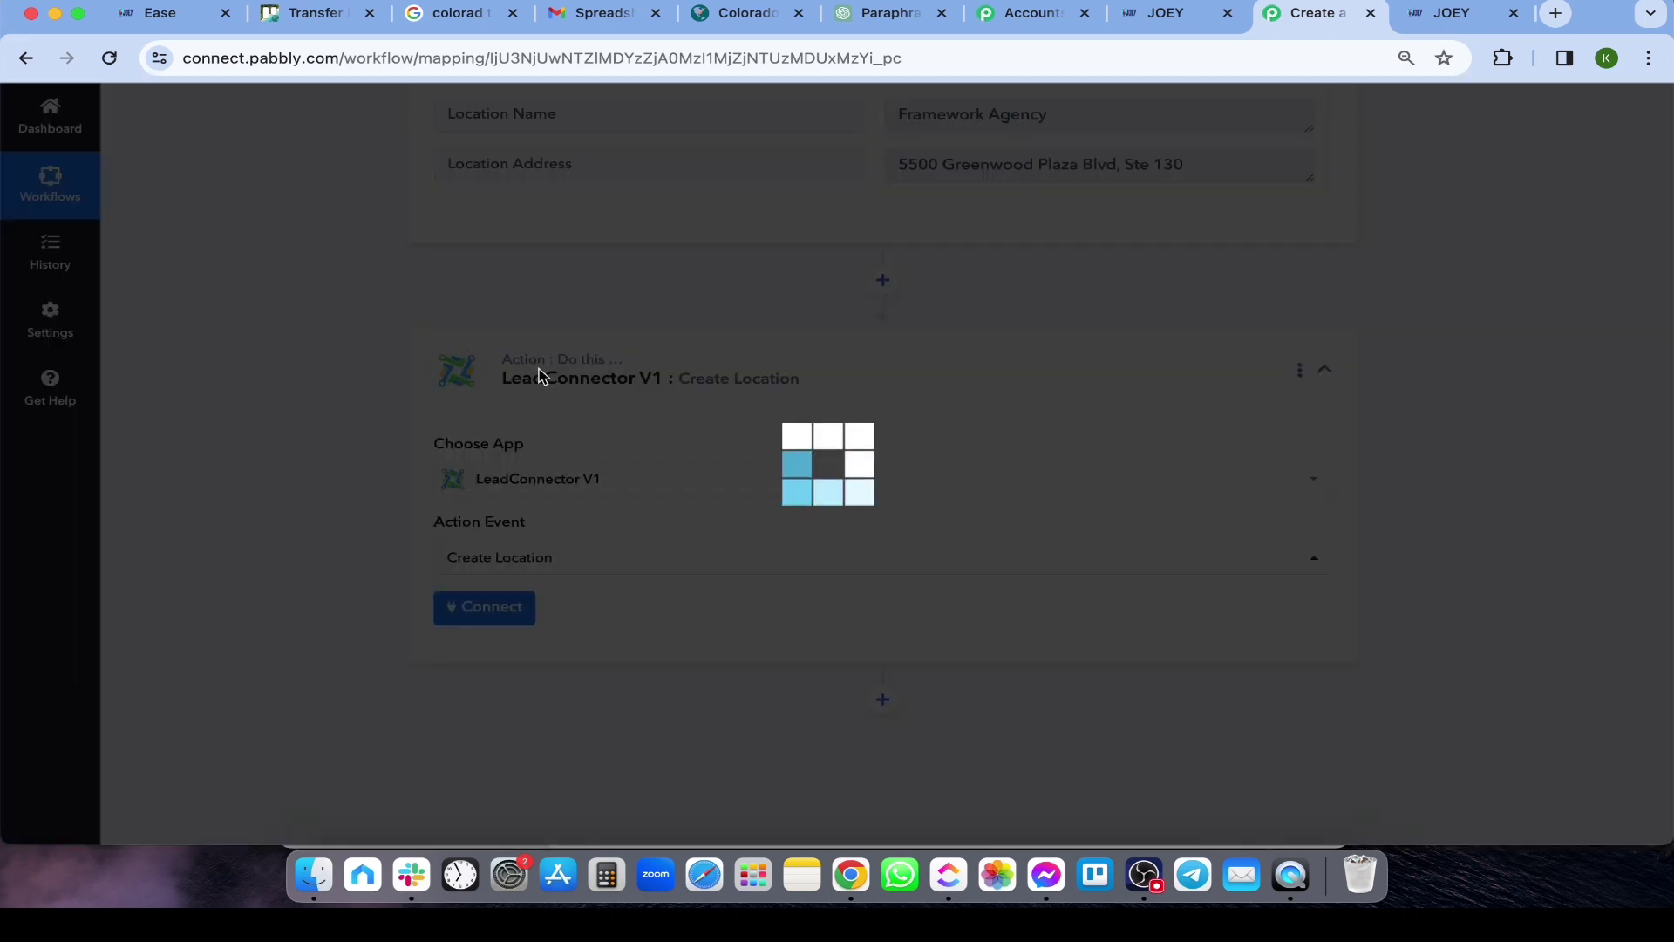
{"action": "left_click", "coordinate": [488, 610]}
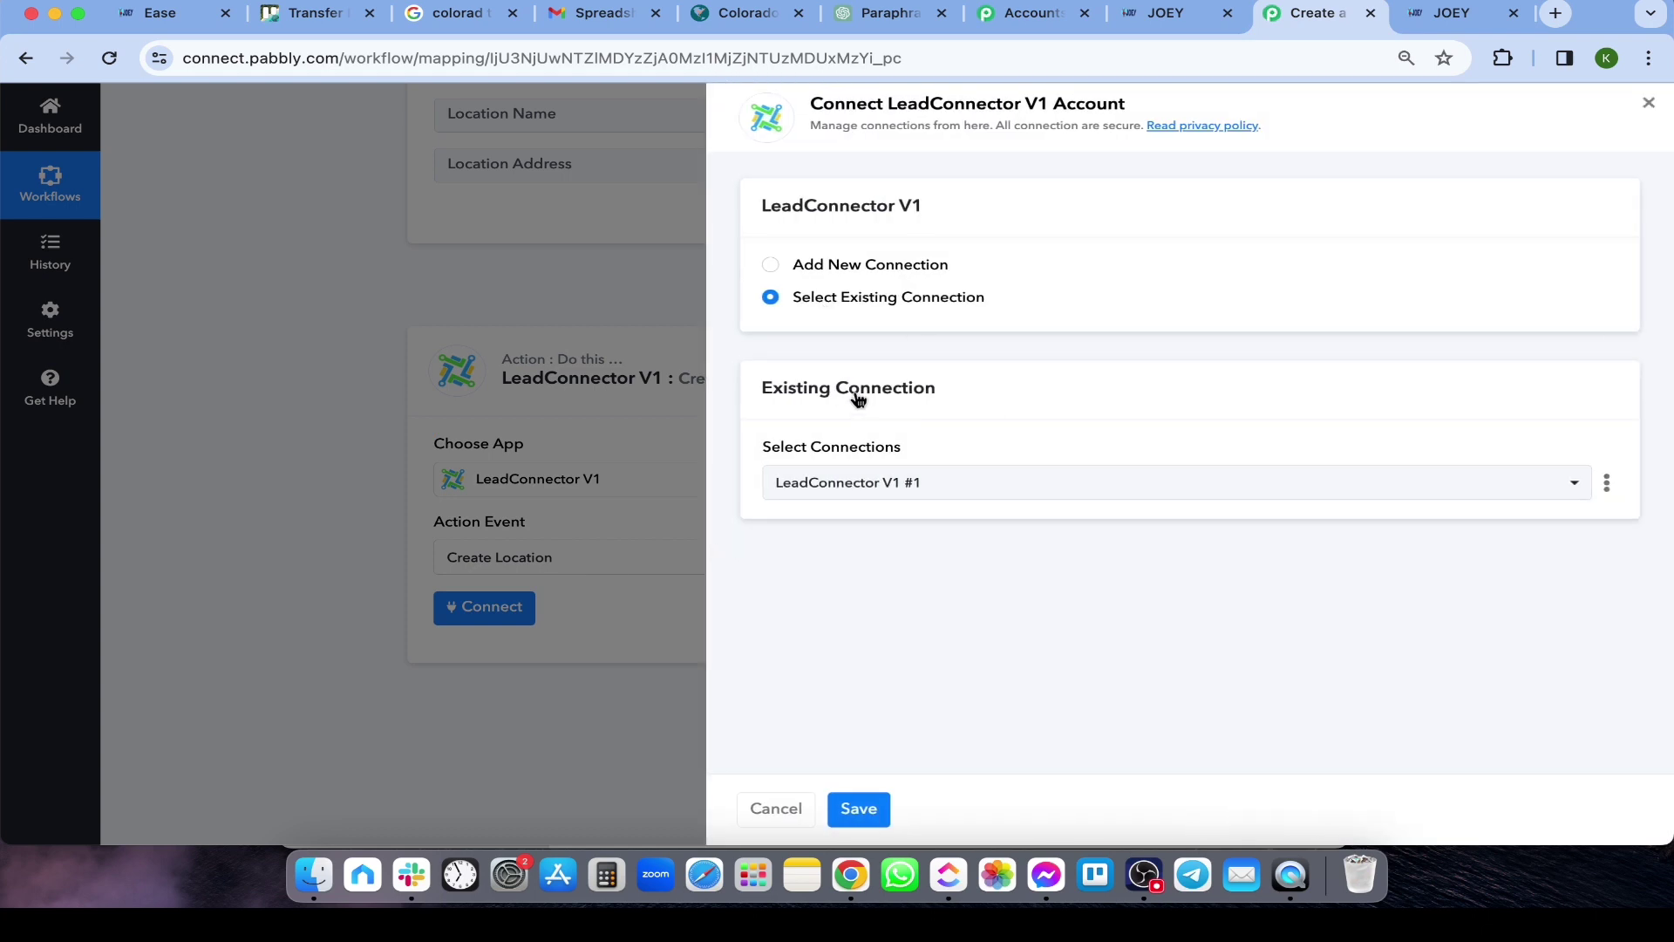
{"action": "left_click", "coordinate": [771, 266]}
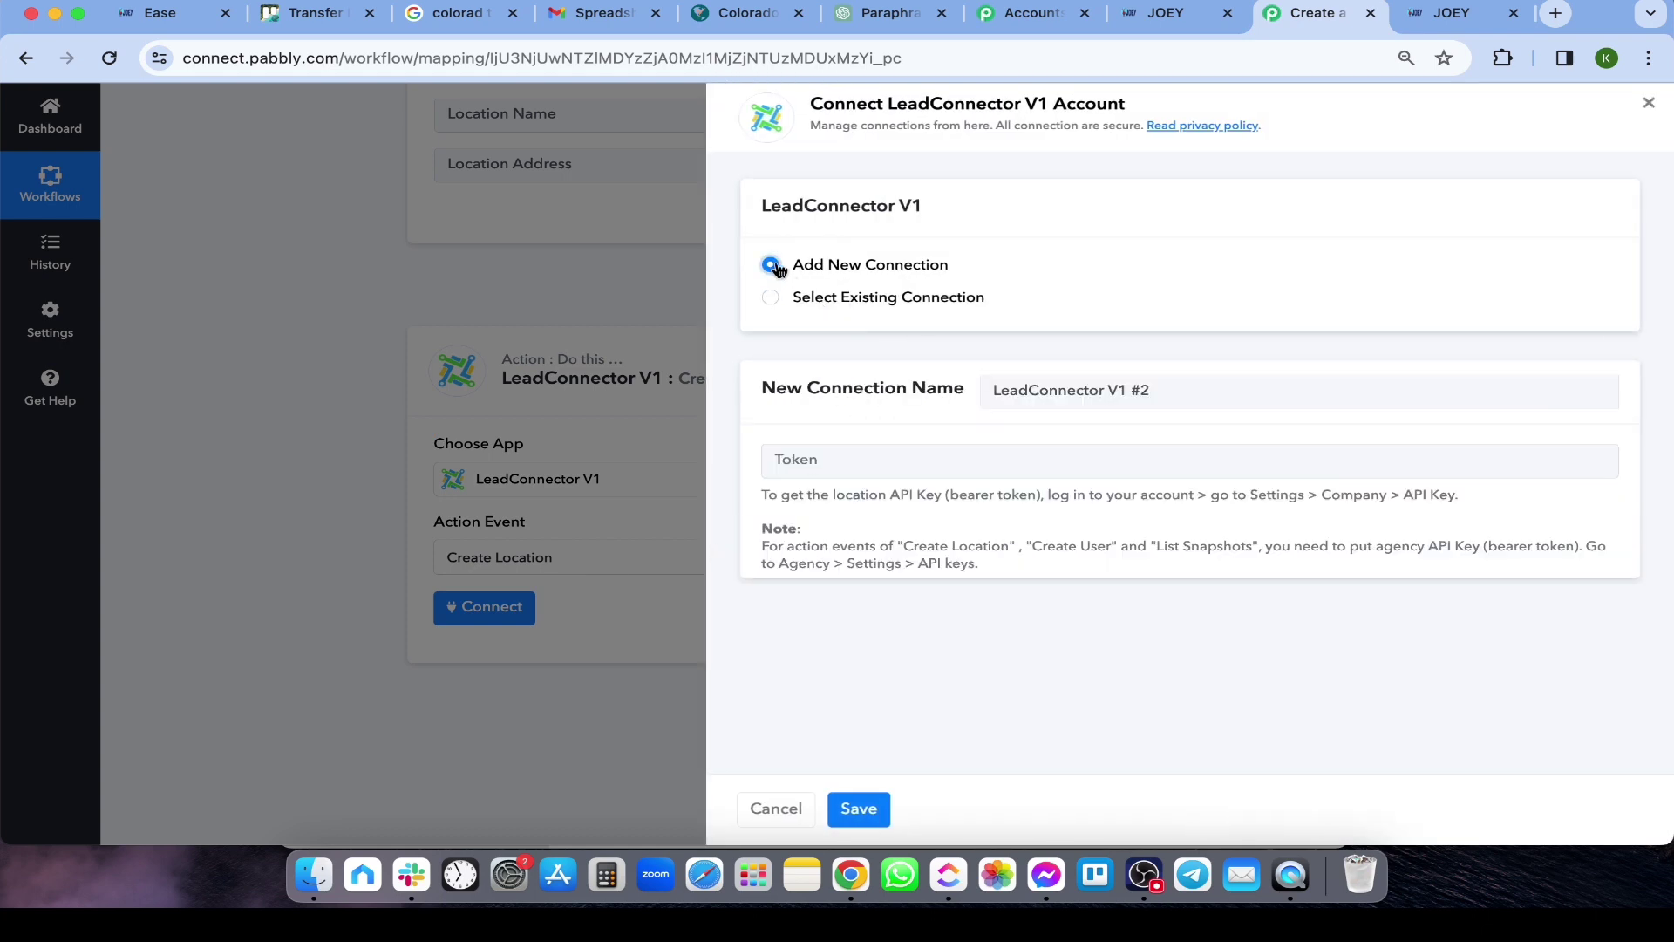
{"action": "left_click", "coordinate": [952, 476]}
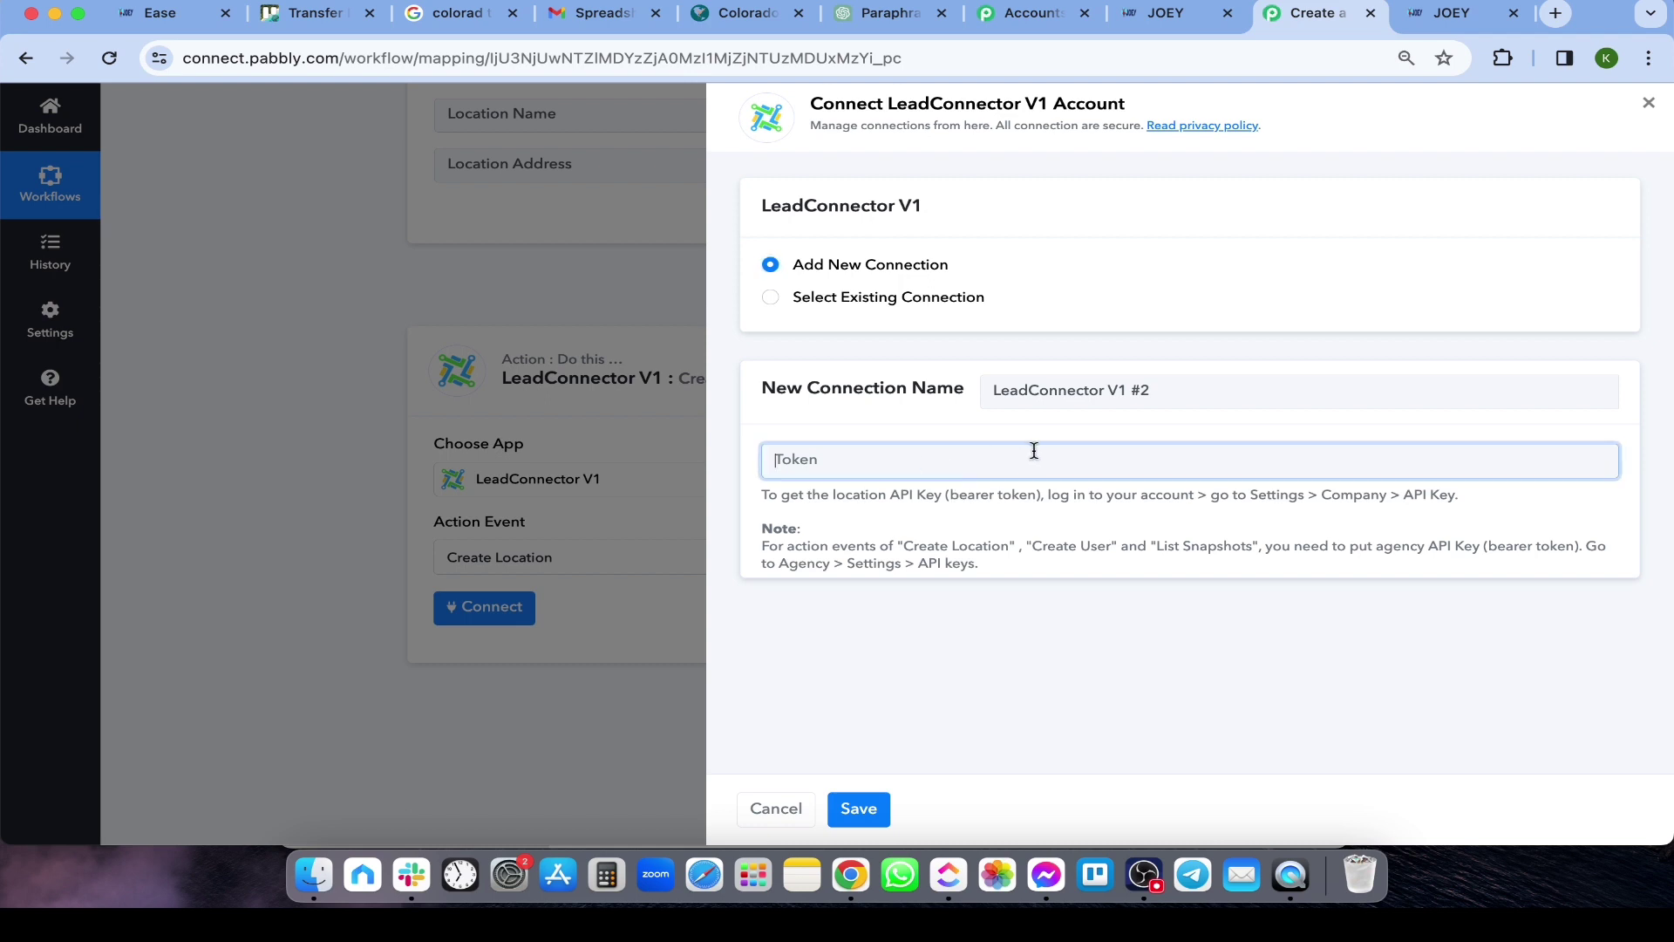
Create an agency API key named 'Pabbly' under JOEY's Settings > API Keys
{"action": "left_click", "coordinate": [1168, 13]}
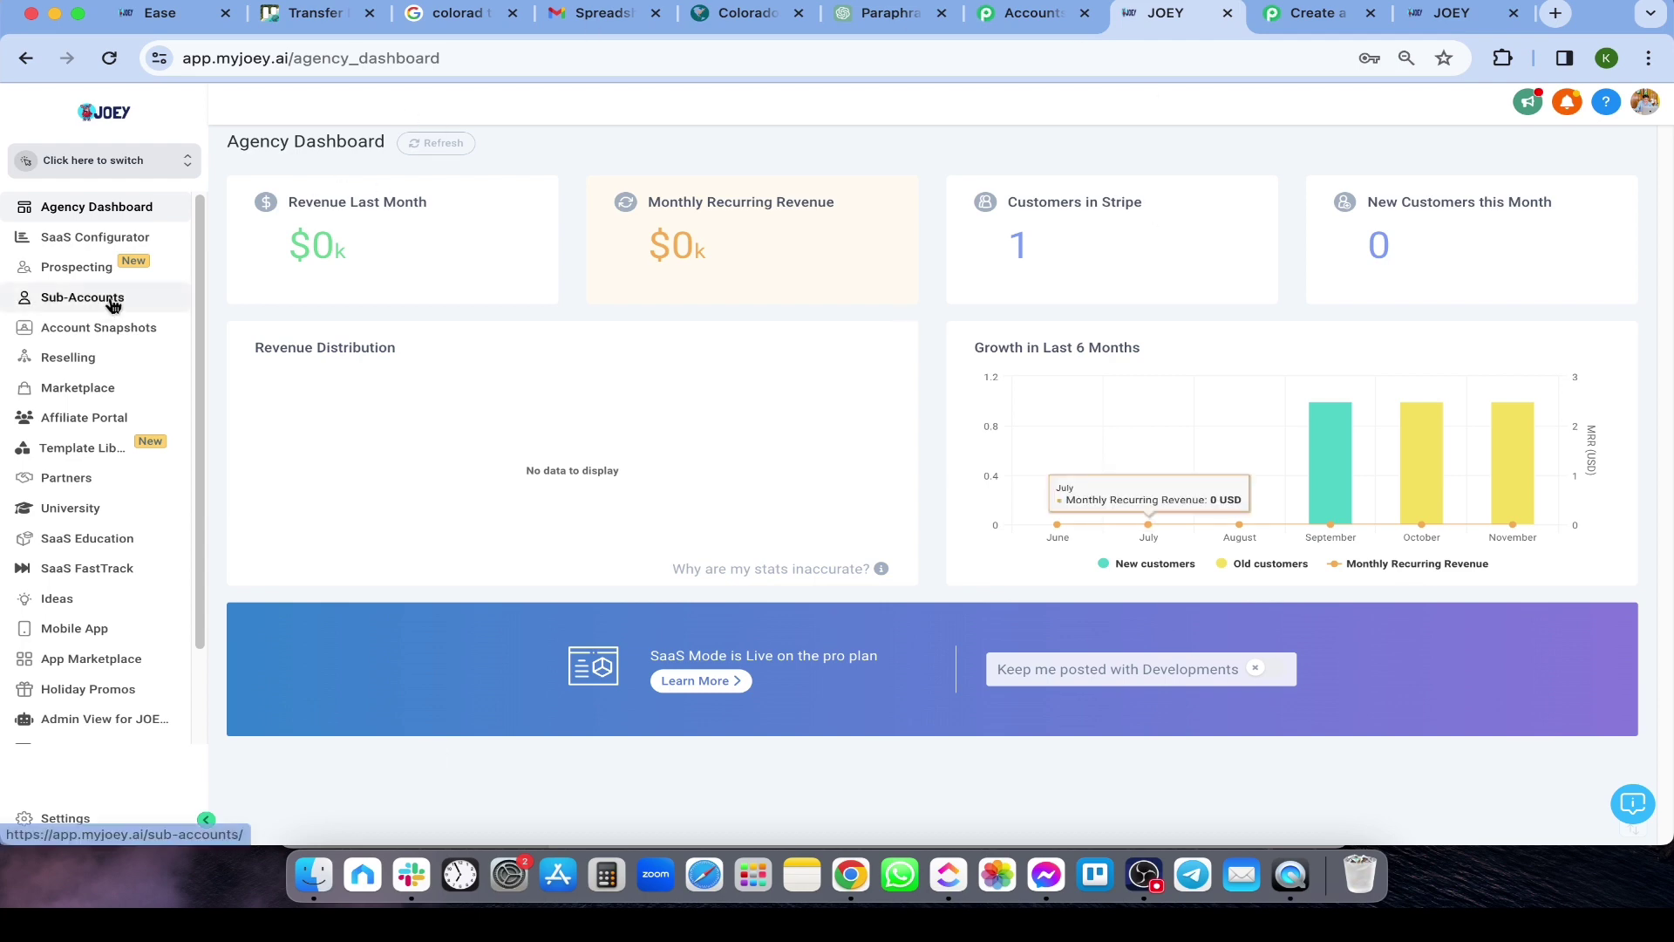
{"action": "left_click", "coordinate": [65, 818]}
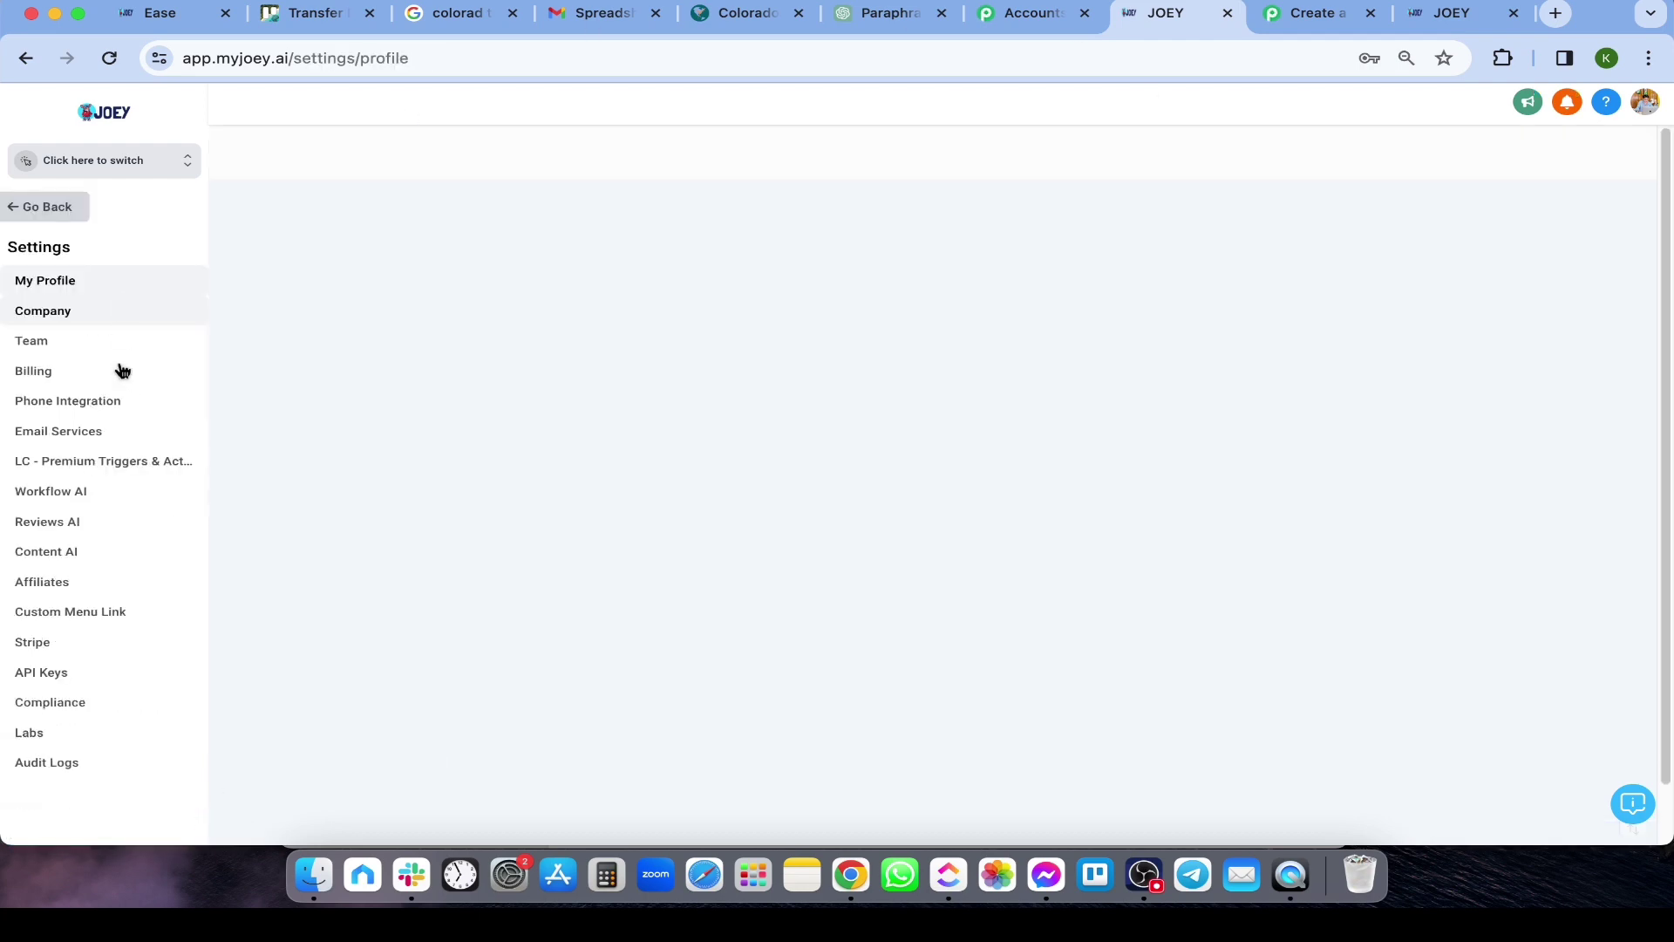
{"action": "left_click", "coordinate": [41, 672]}
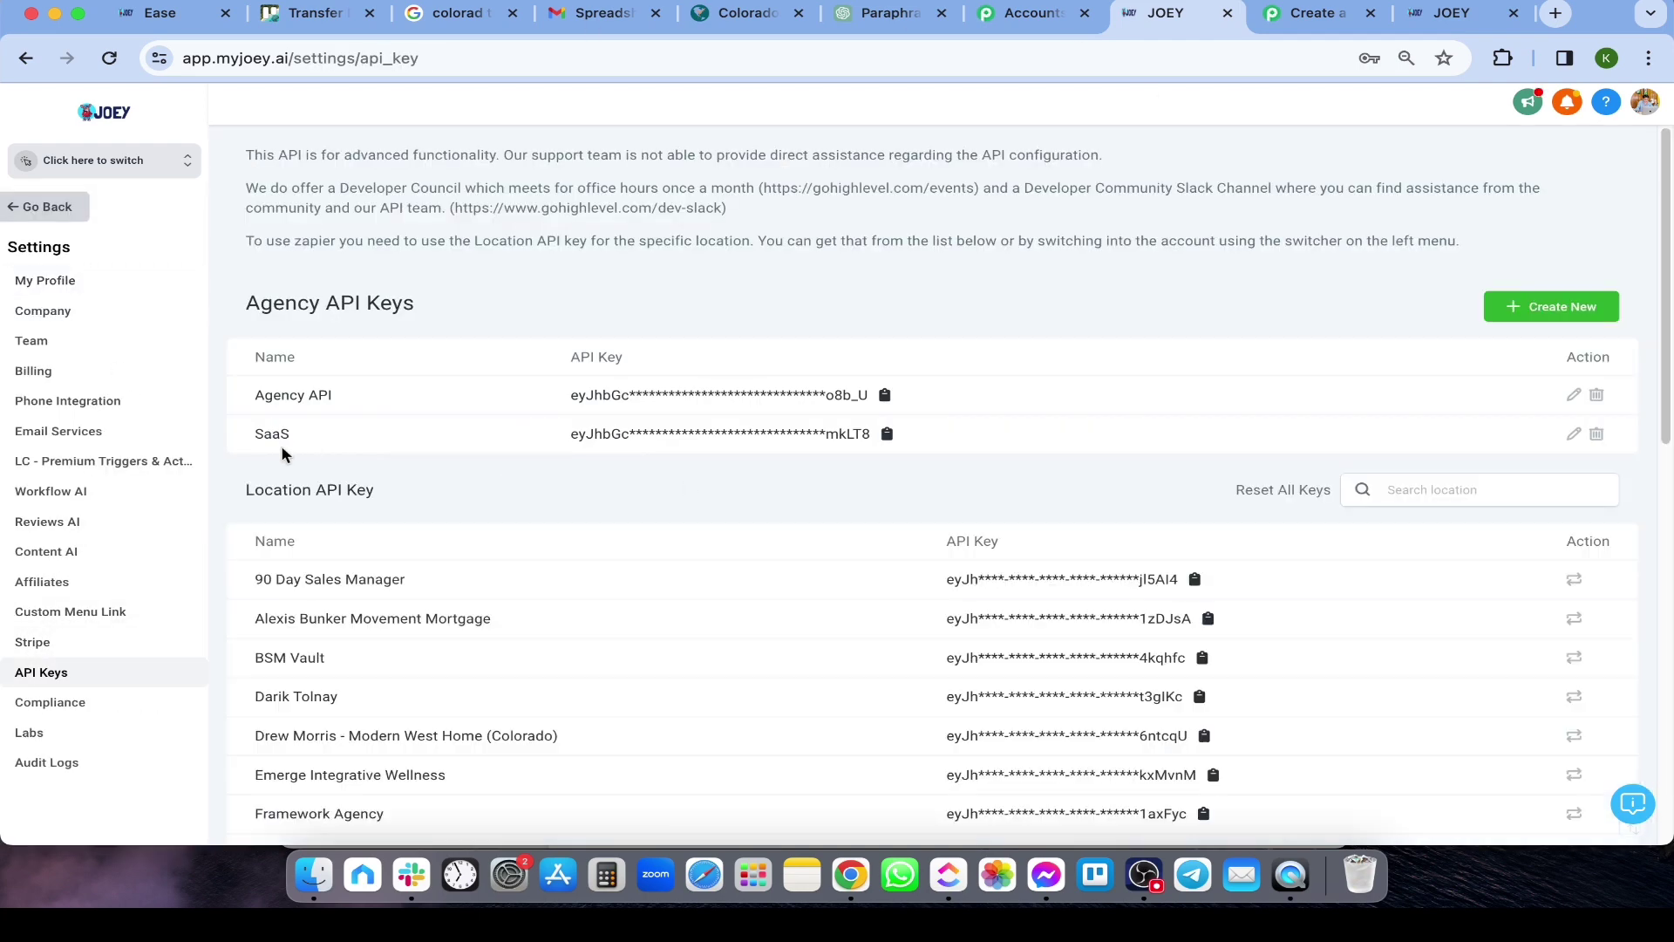
{"action": "scroll", "coordinate": [566, 471], "scroll_direction": "down", "scroll_amount": 1}
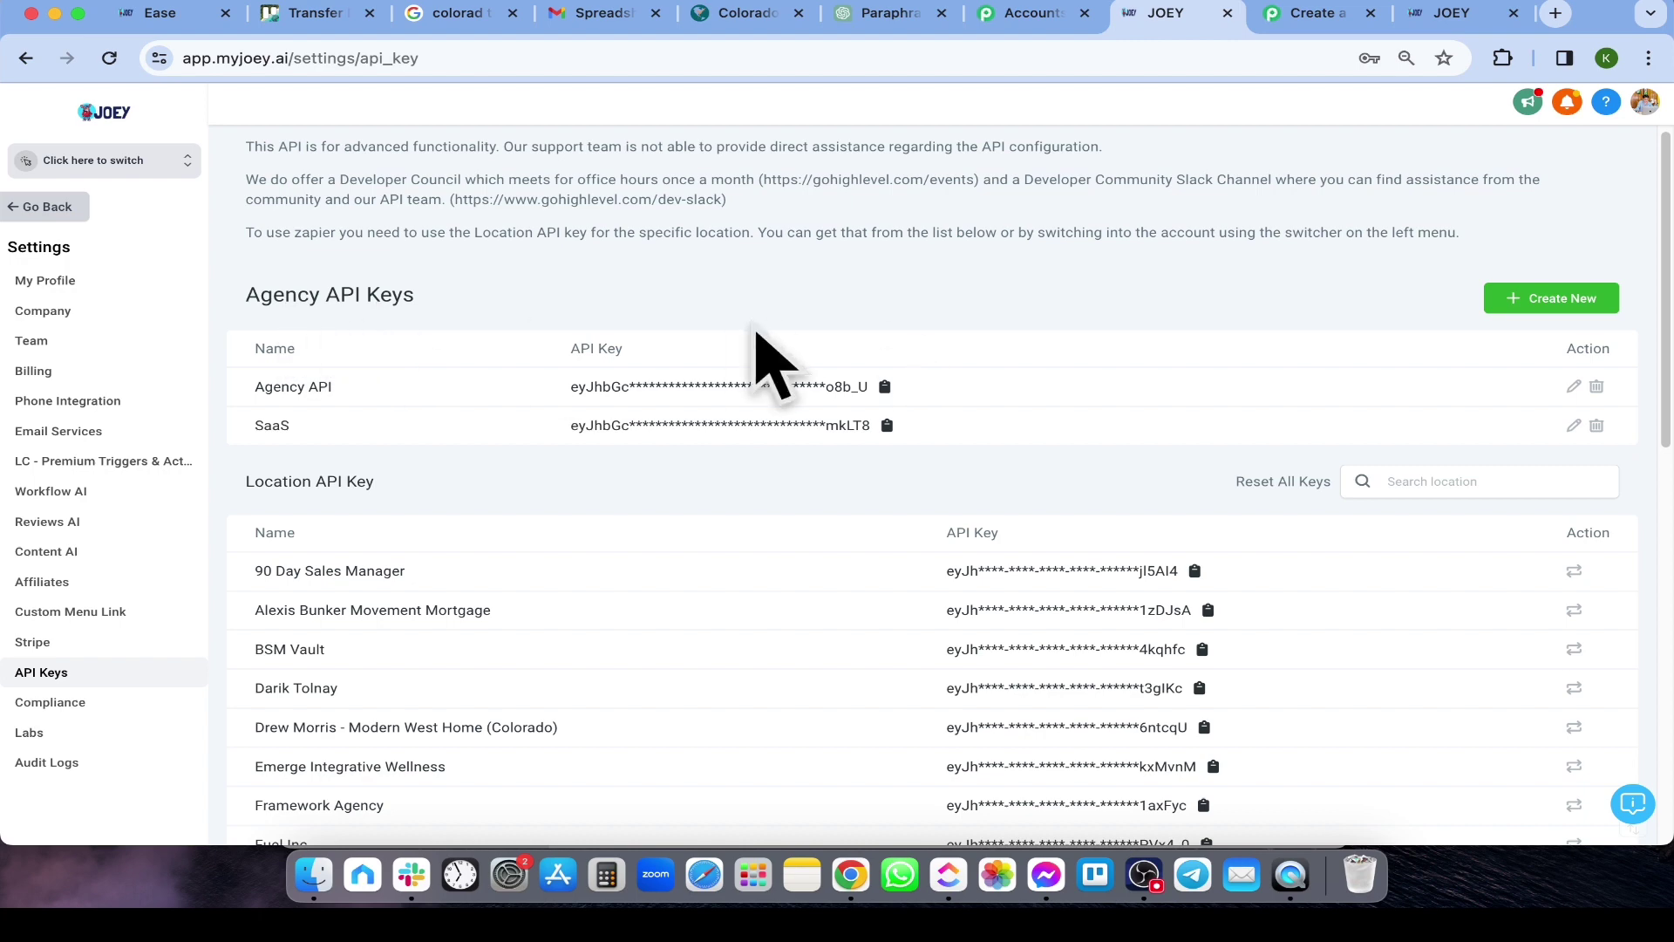
{"action": "left_click", "coordinate": [1614, 307]}
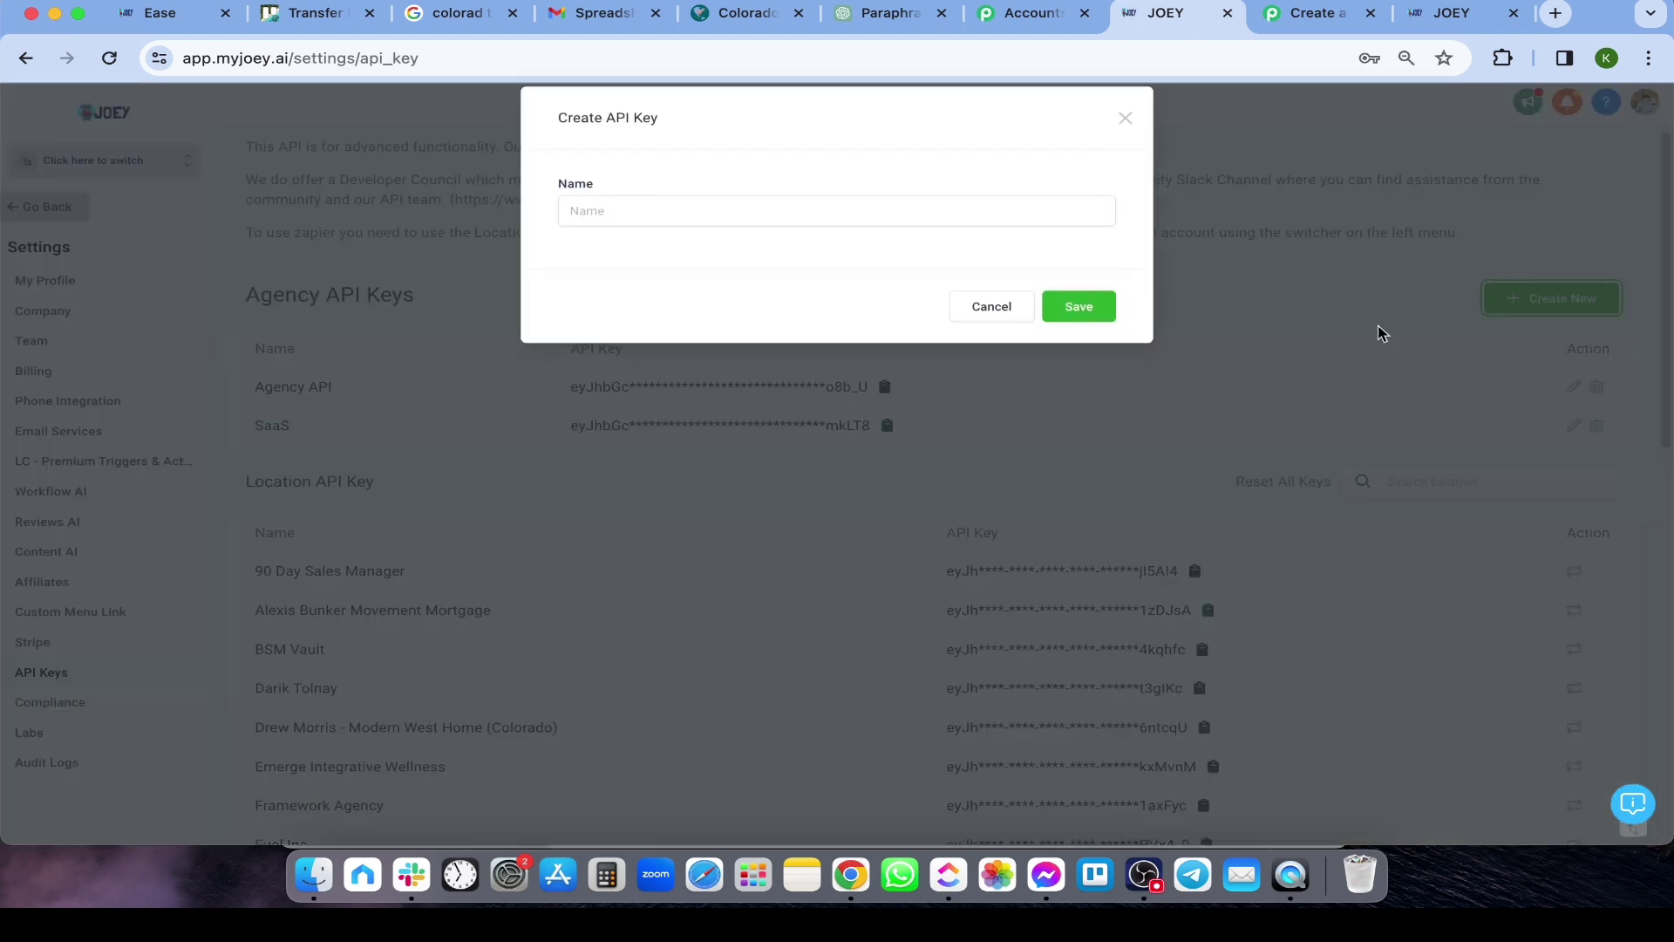
{"action": "left_click", "coordinate": [814, 241]}
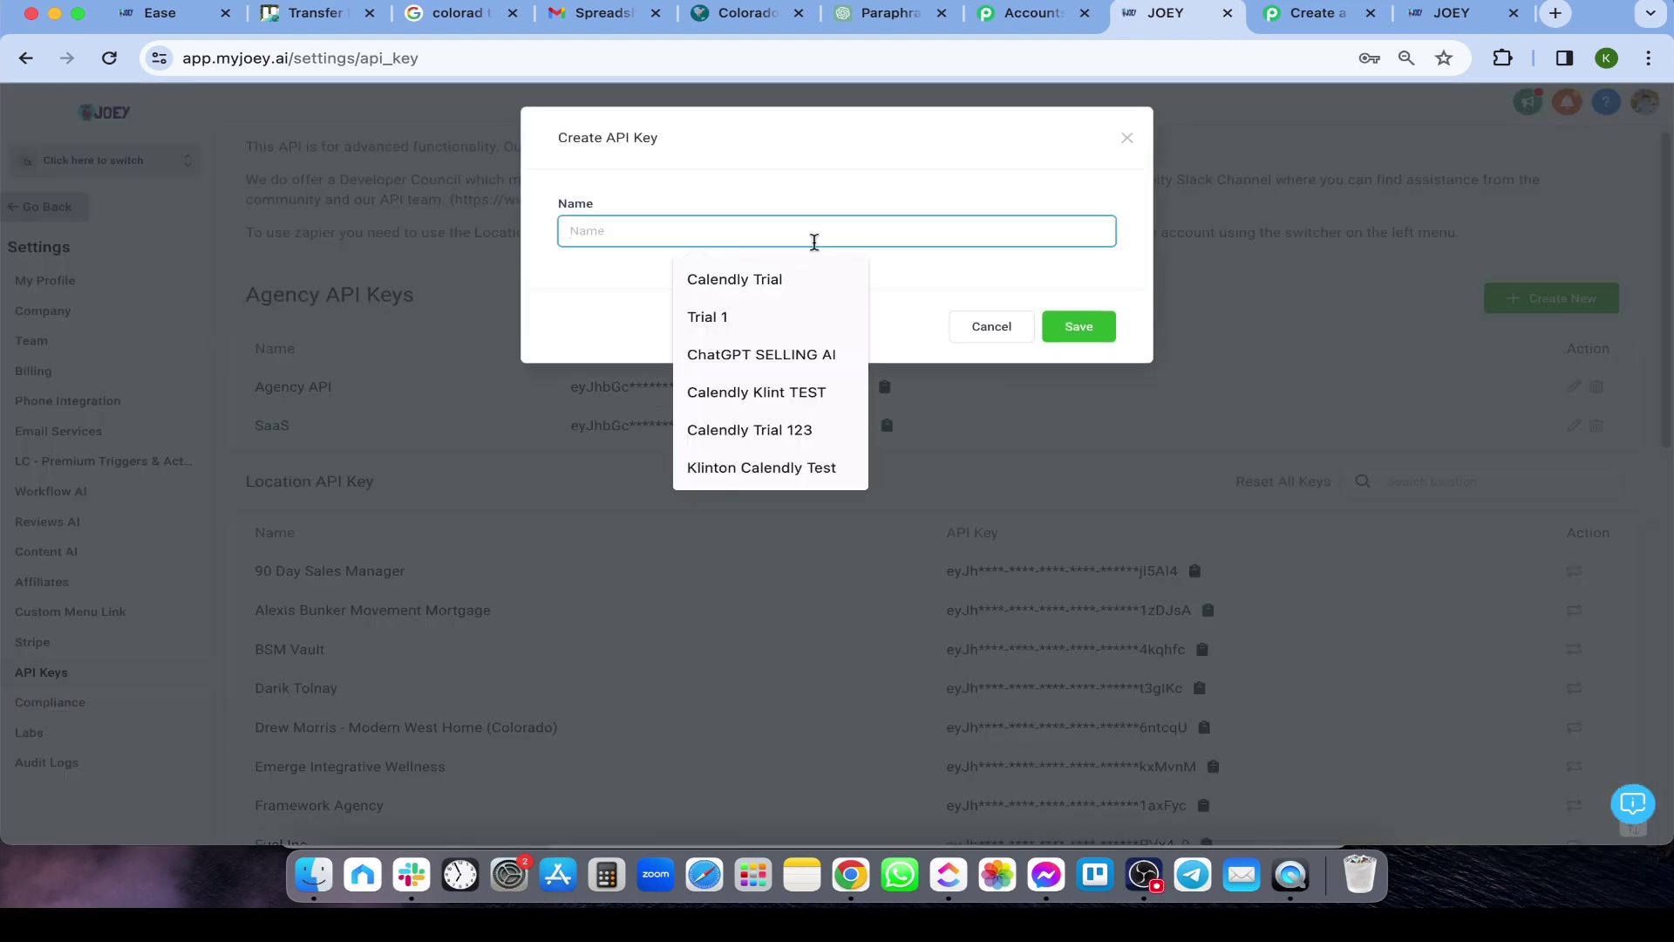
{"action": "type", "text": "Pabbly"}
{"action": "left_click", "coordinate": [1095, 347]}
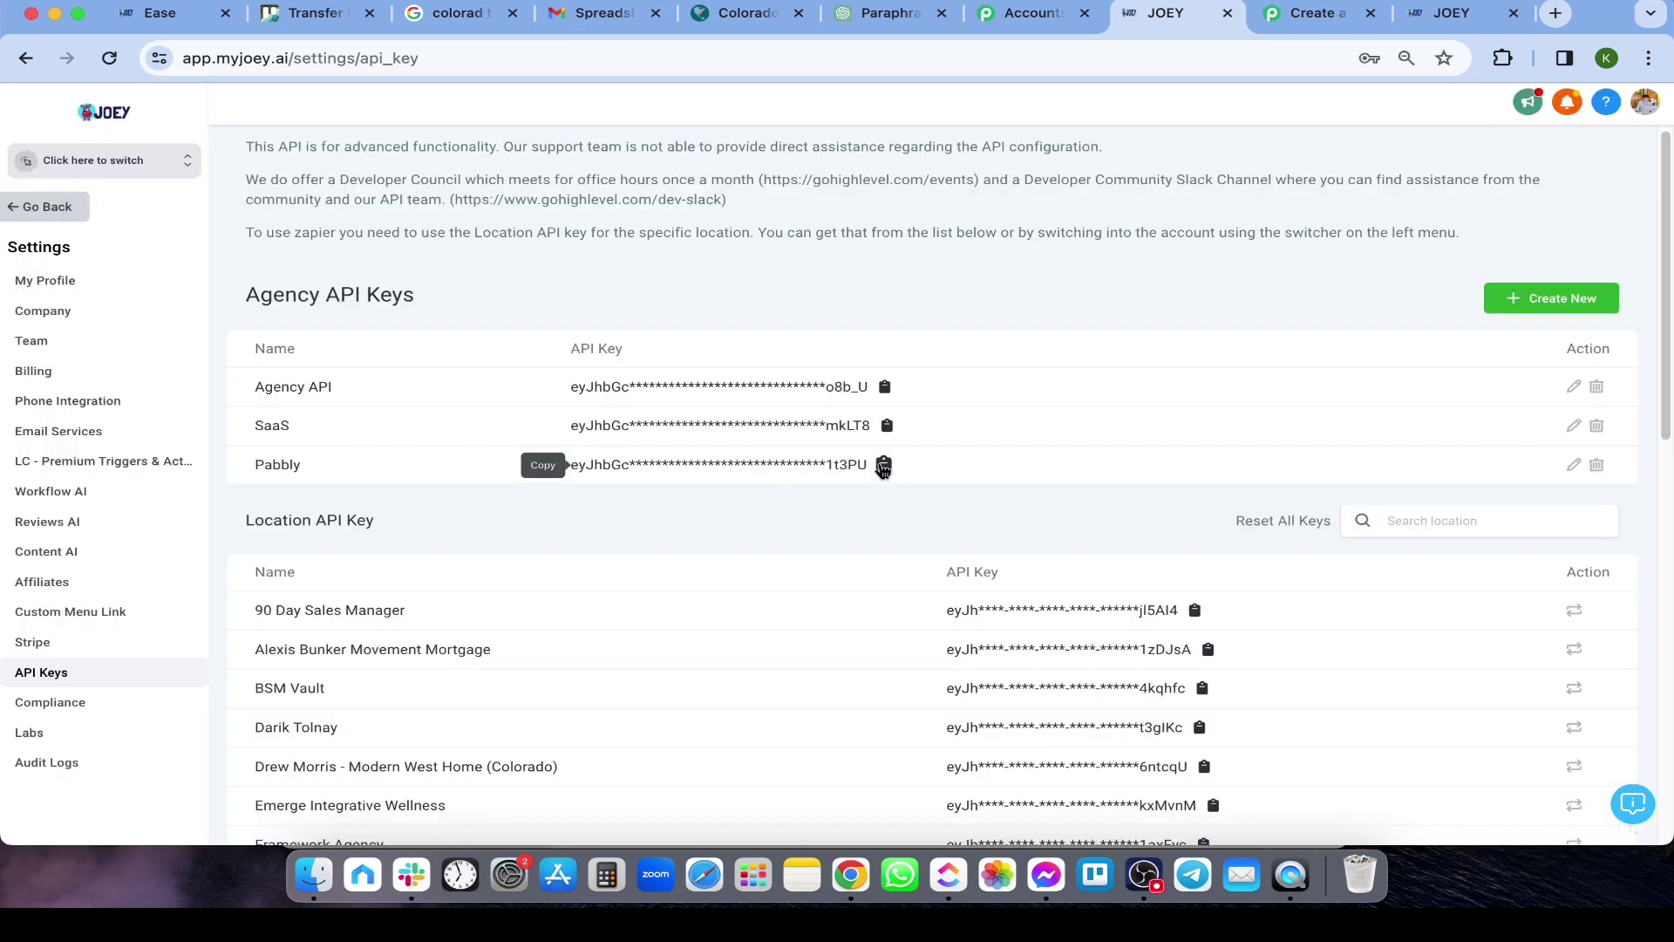
Paste the agency API token into the LeadConnector V1 connection, save it, and review the Create Location fields
{"action": "left_click", "coordinate": [1284, 20]}
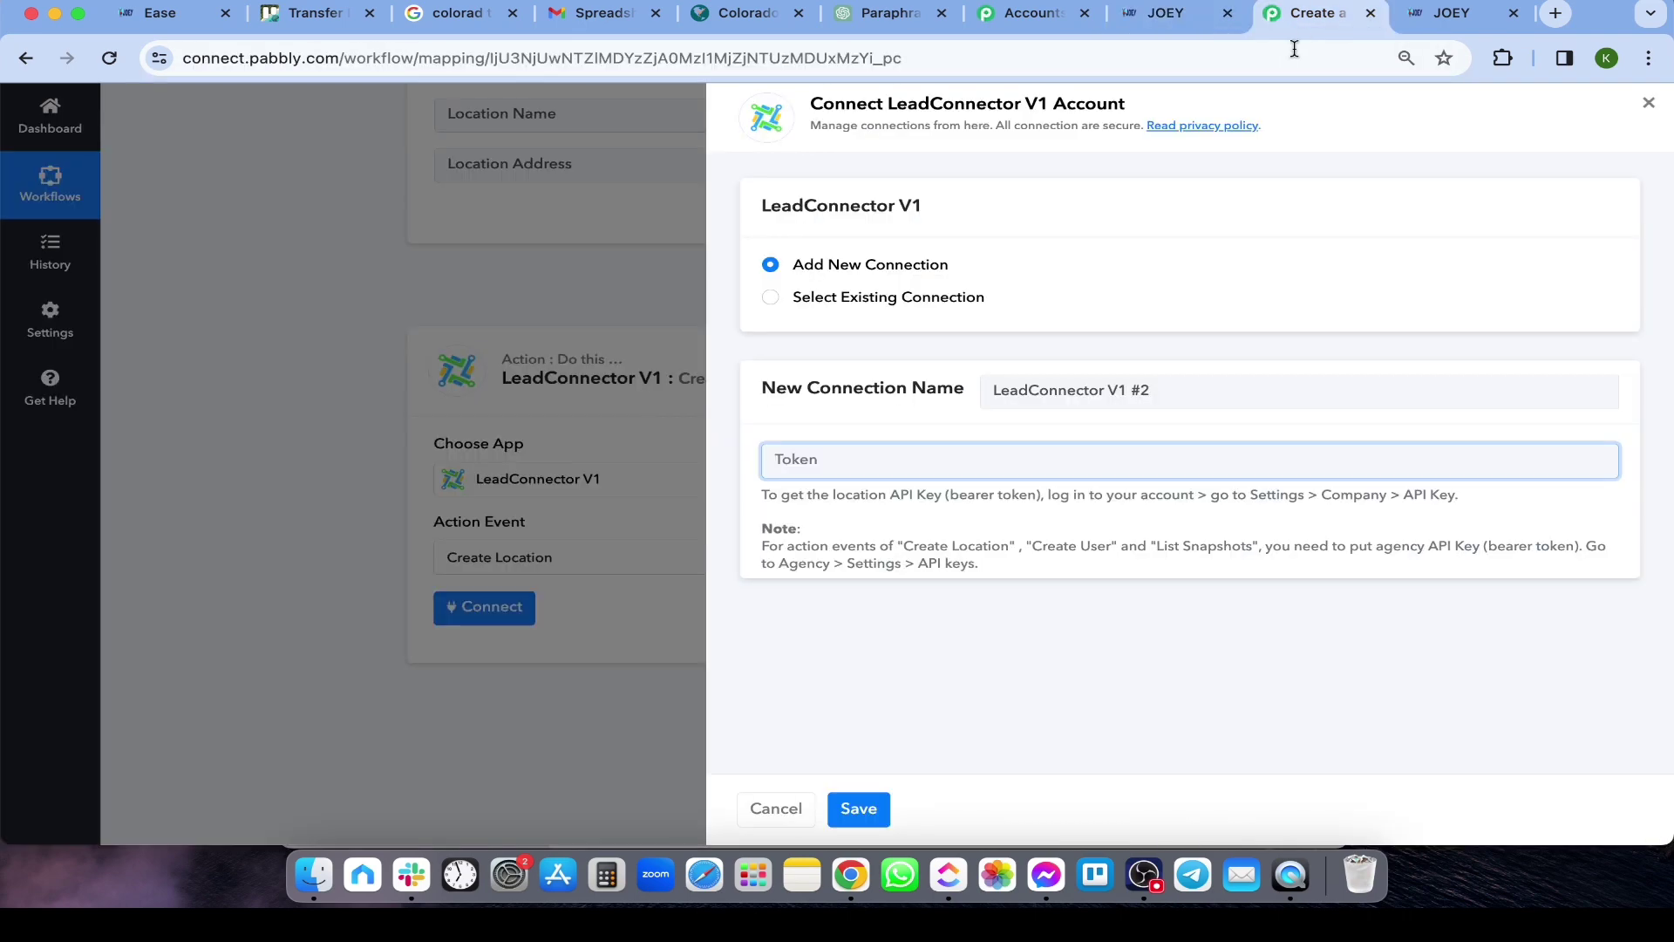
{"action": "key", "text": "super+v"}
{"action": "left_click", "coordinate": [859, 809]}
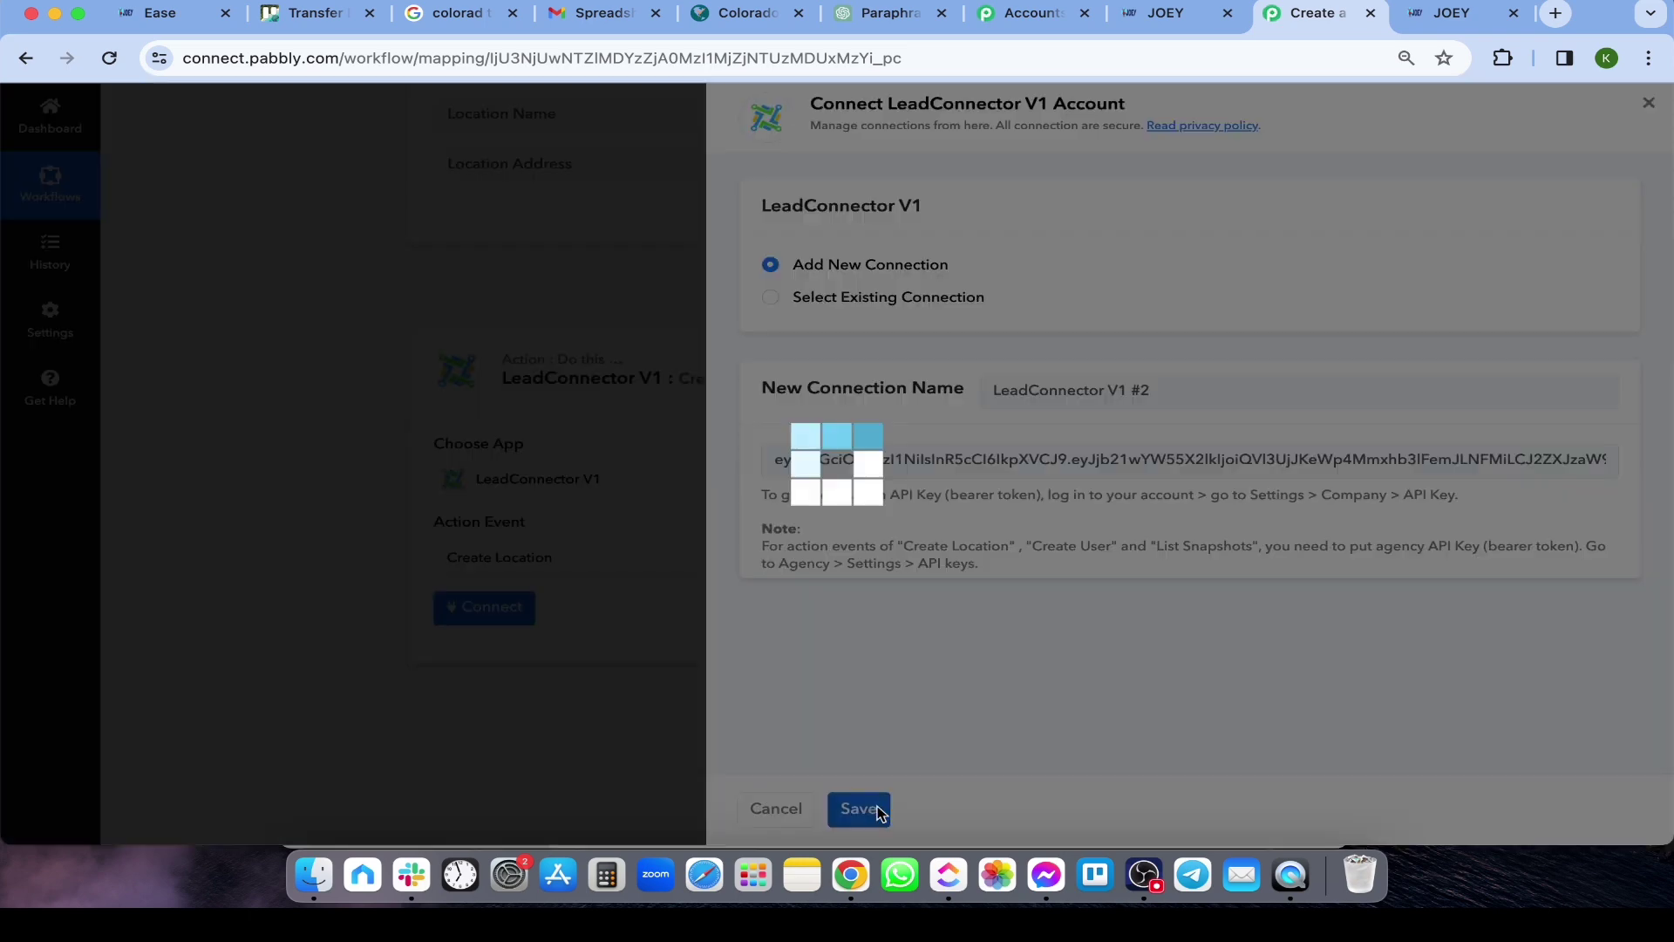
{"action": "scroll", "coordinate": [395, 506], "scroll_direction": "down", "scroll_amount": 5}
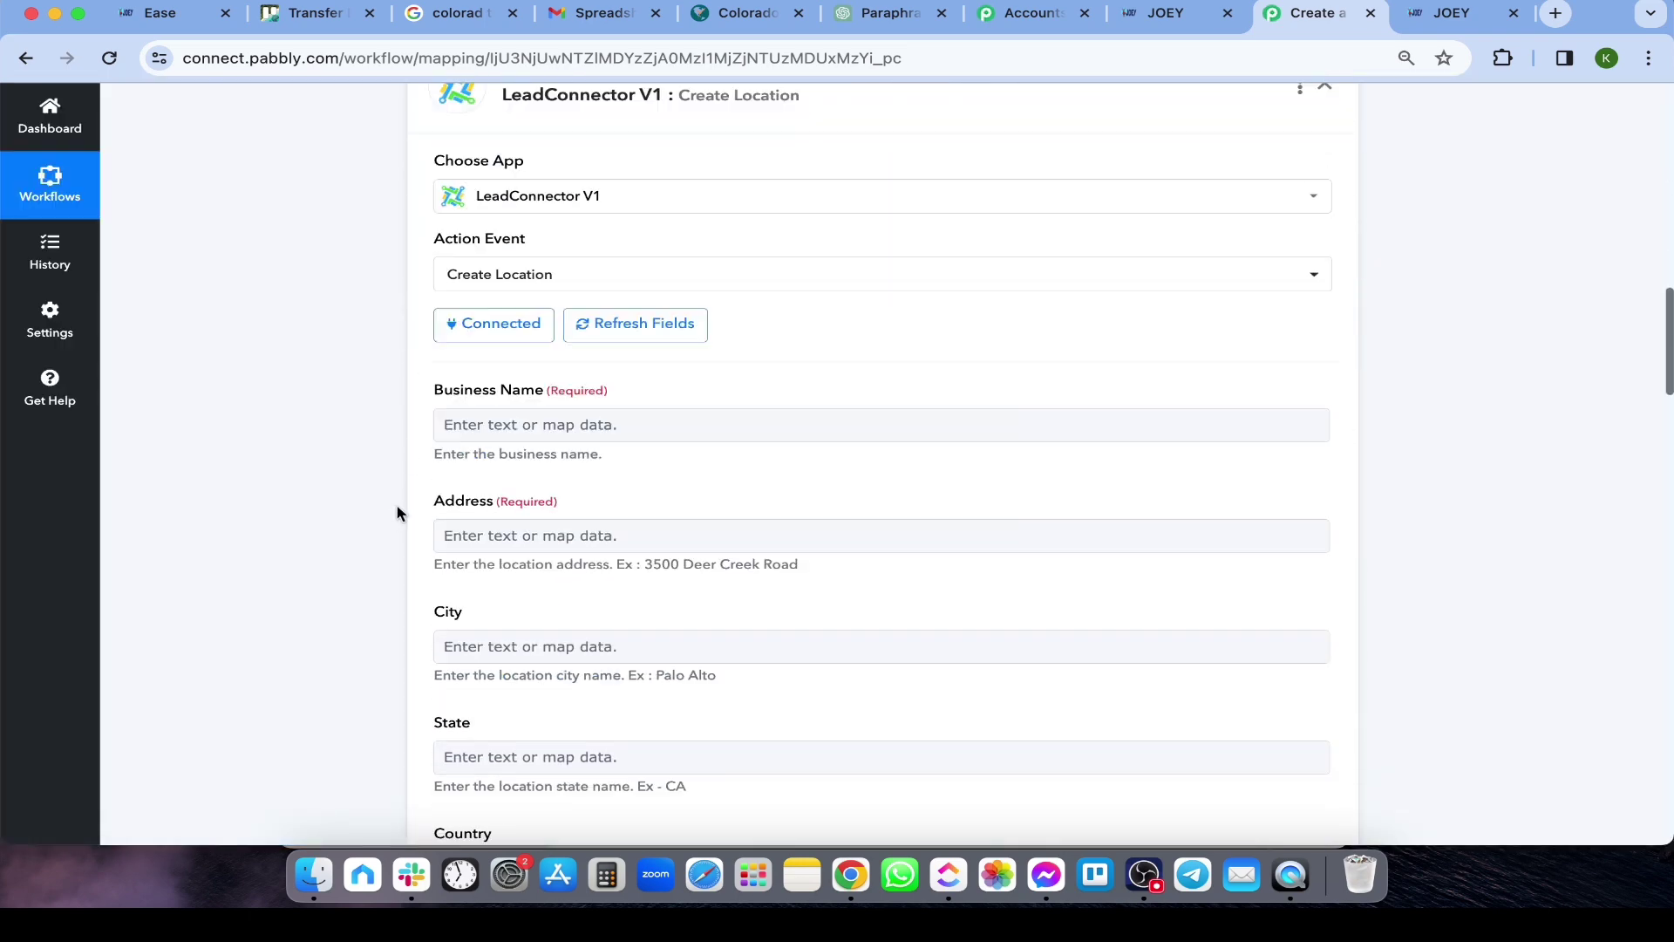
{"action": "scroll", "coordinate": [654, 455], "scroll_direction": "down", "scroll_amount": 3}
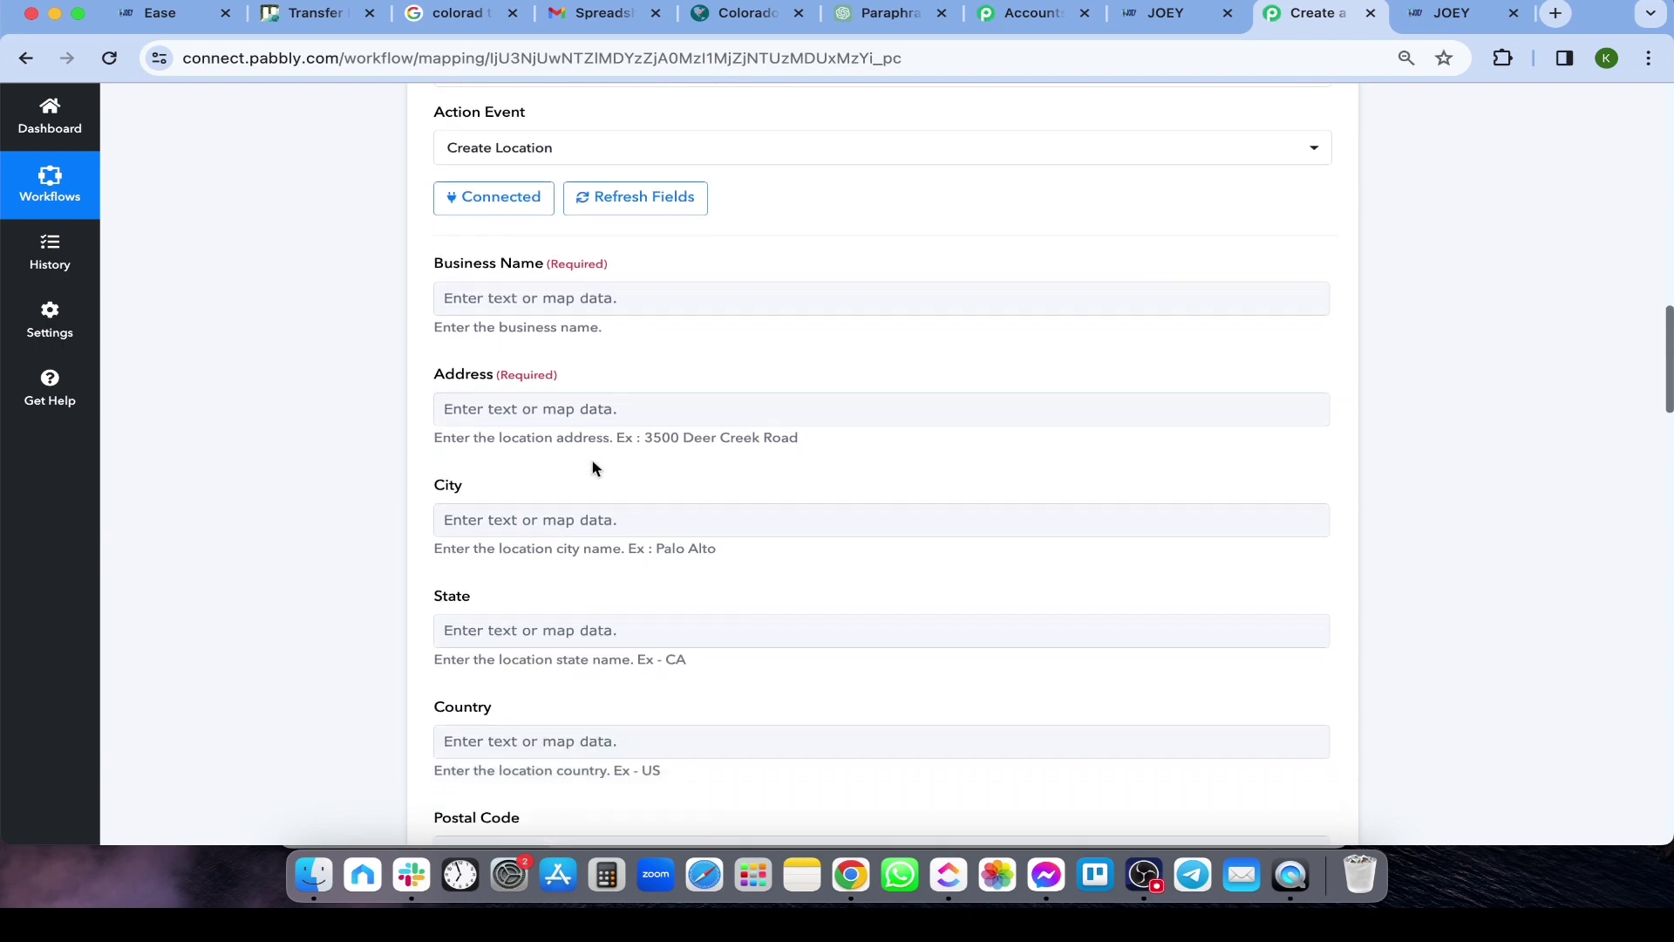
{"action": "scroll", "coordinate": [471, 436], "scroll_direction": "up", "scroll_amount": 2}
{"action": "scroll", "coordinate": [394, 371], "scroll_direction": "up", "scroll_amount": 15}
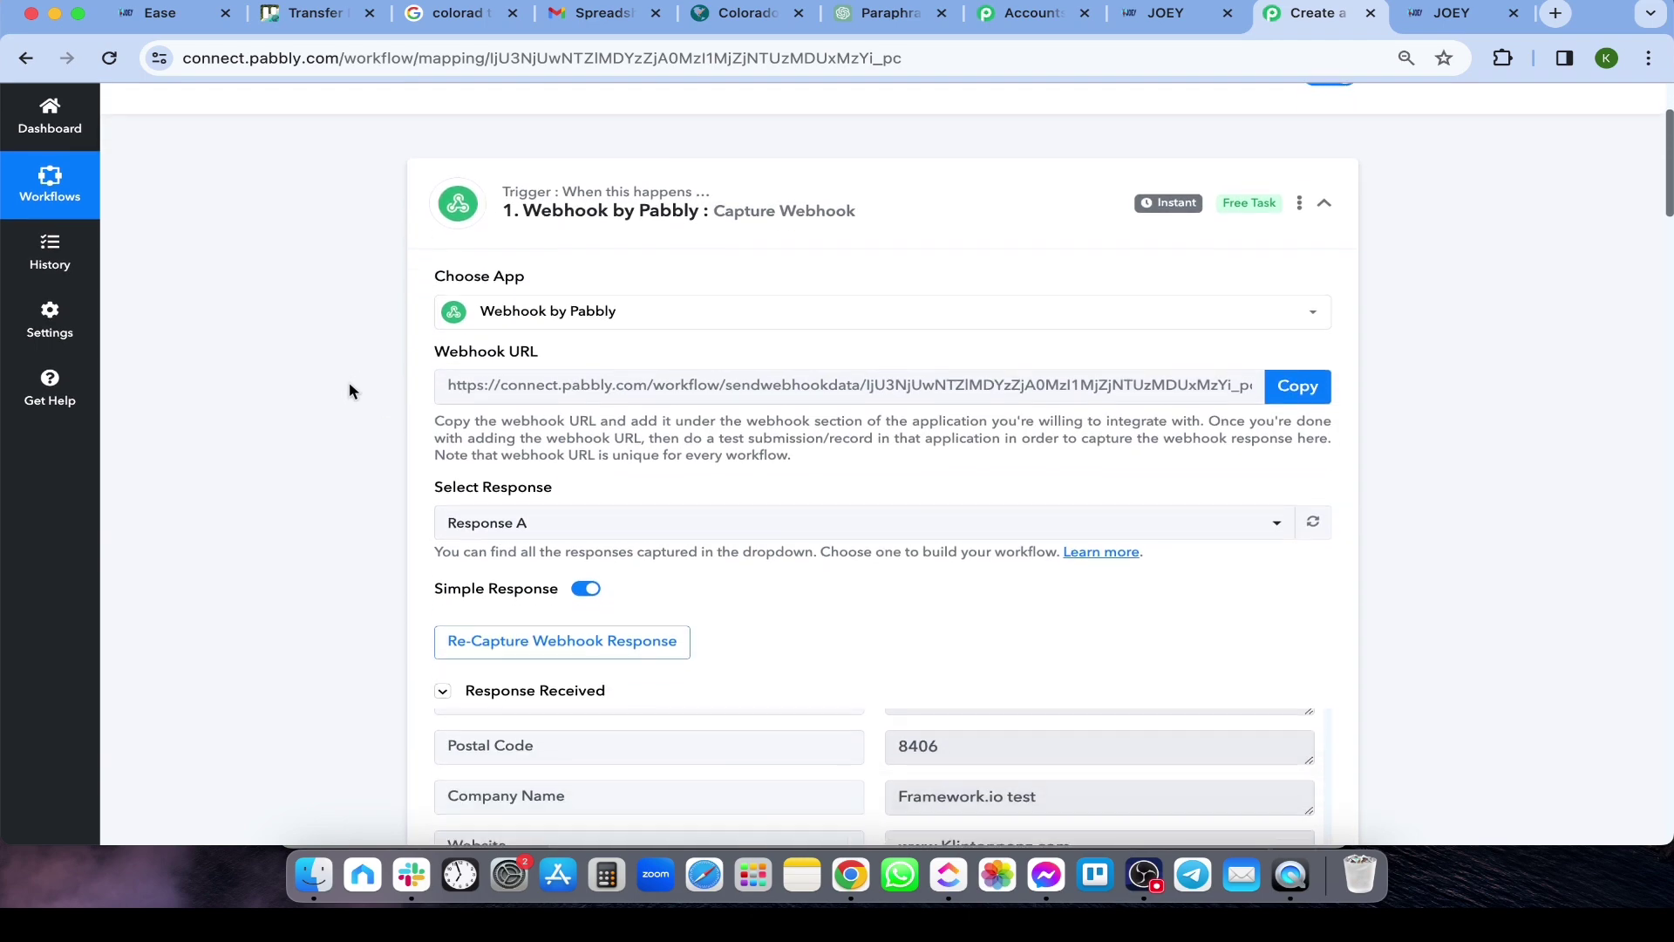
{"action": "scroll", "coordinate": [349, 388], "scroll_direction": "down", "scroll_amount": 12}
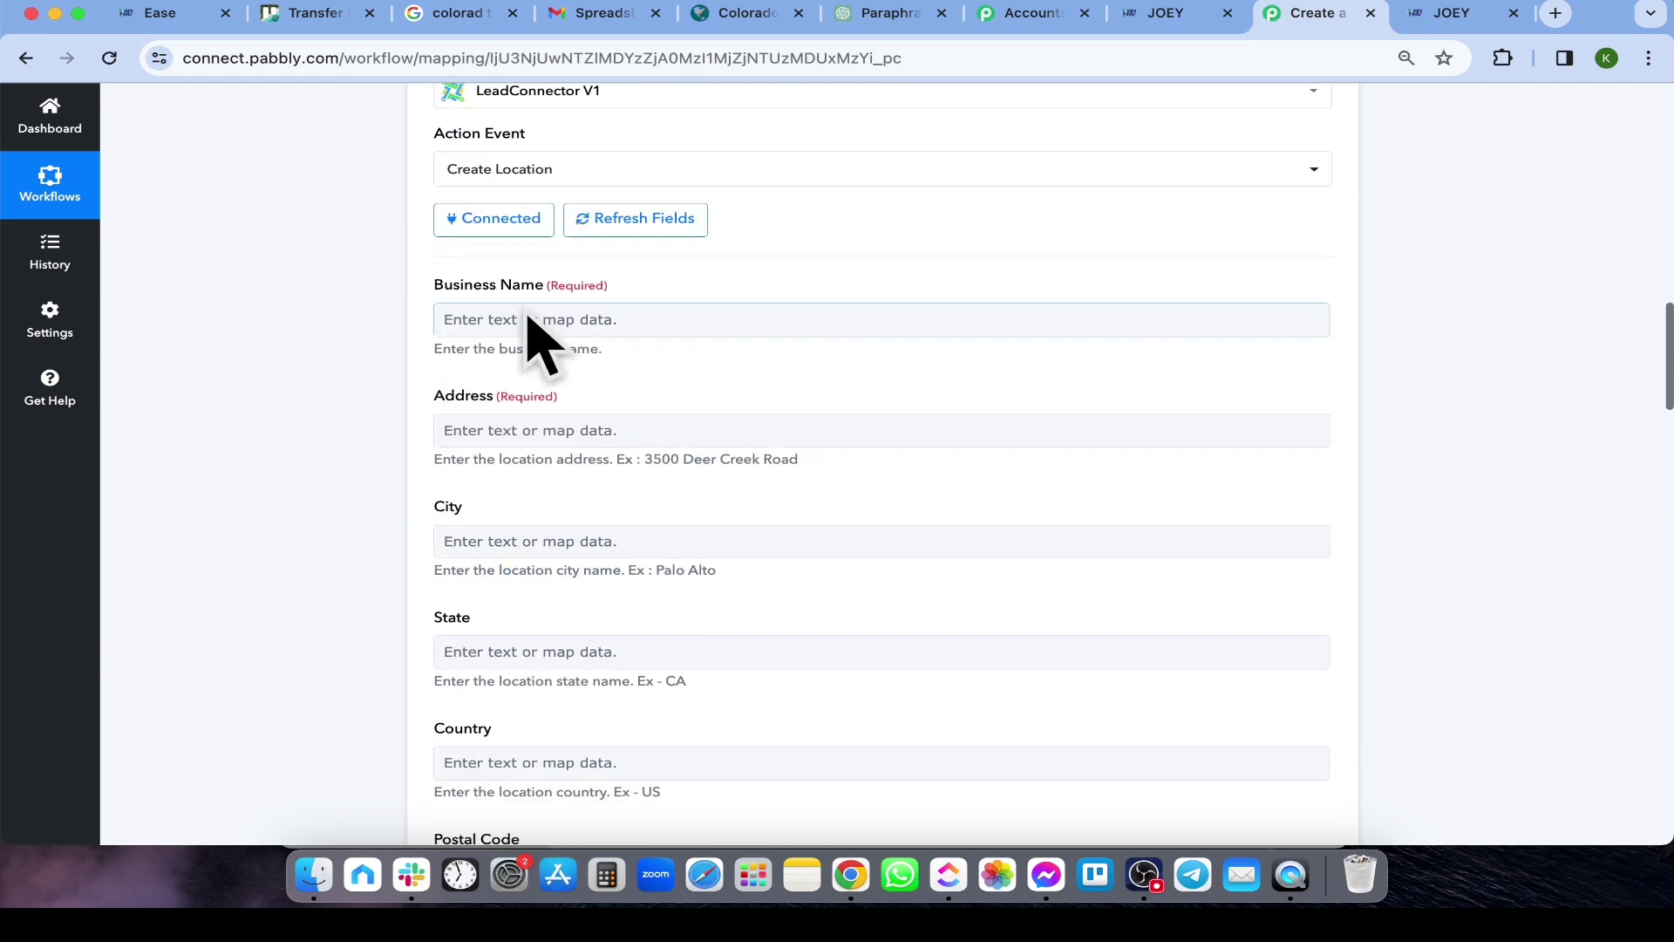
Map the webhook Business Name, full address and City into the Create Location fields
{"action": "left_click", "coordinate": [549, 319]}
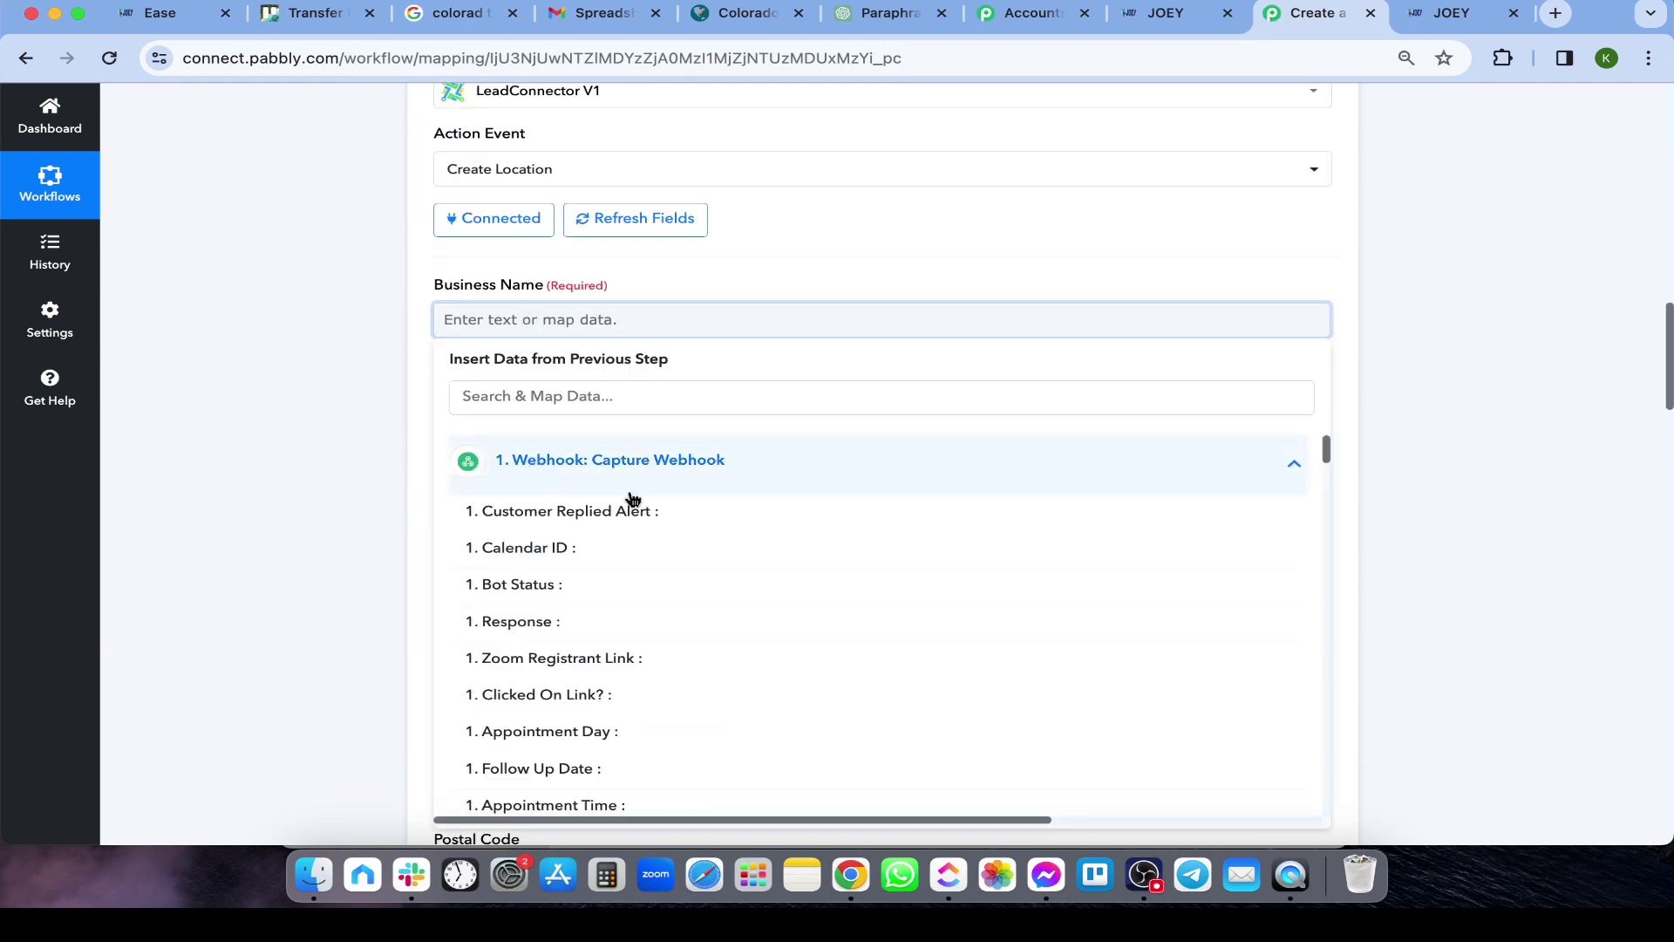
{"action": "type", "text": "business name"}
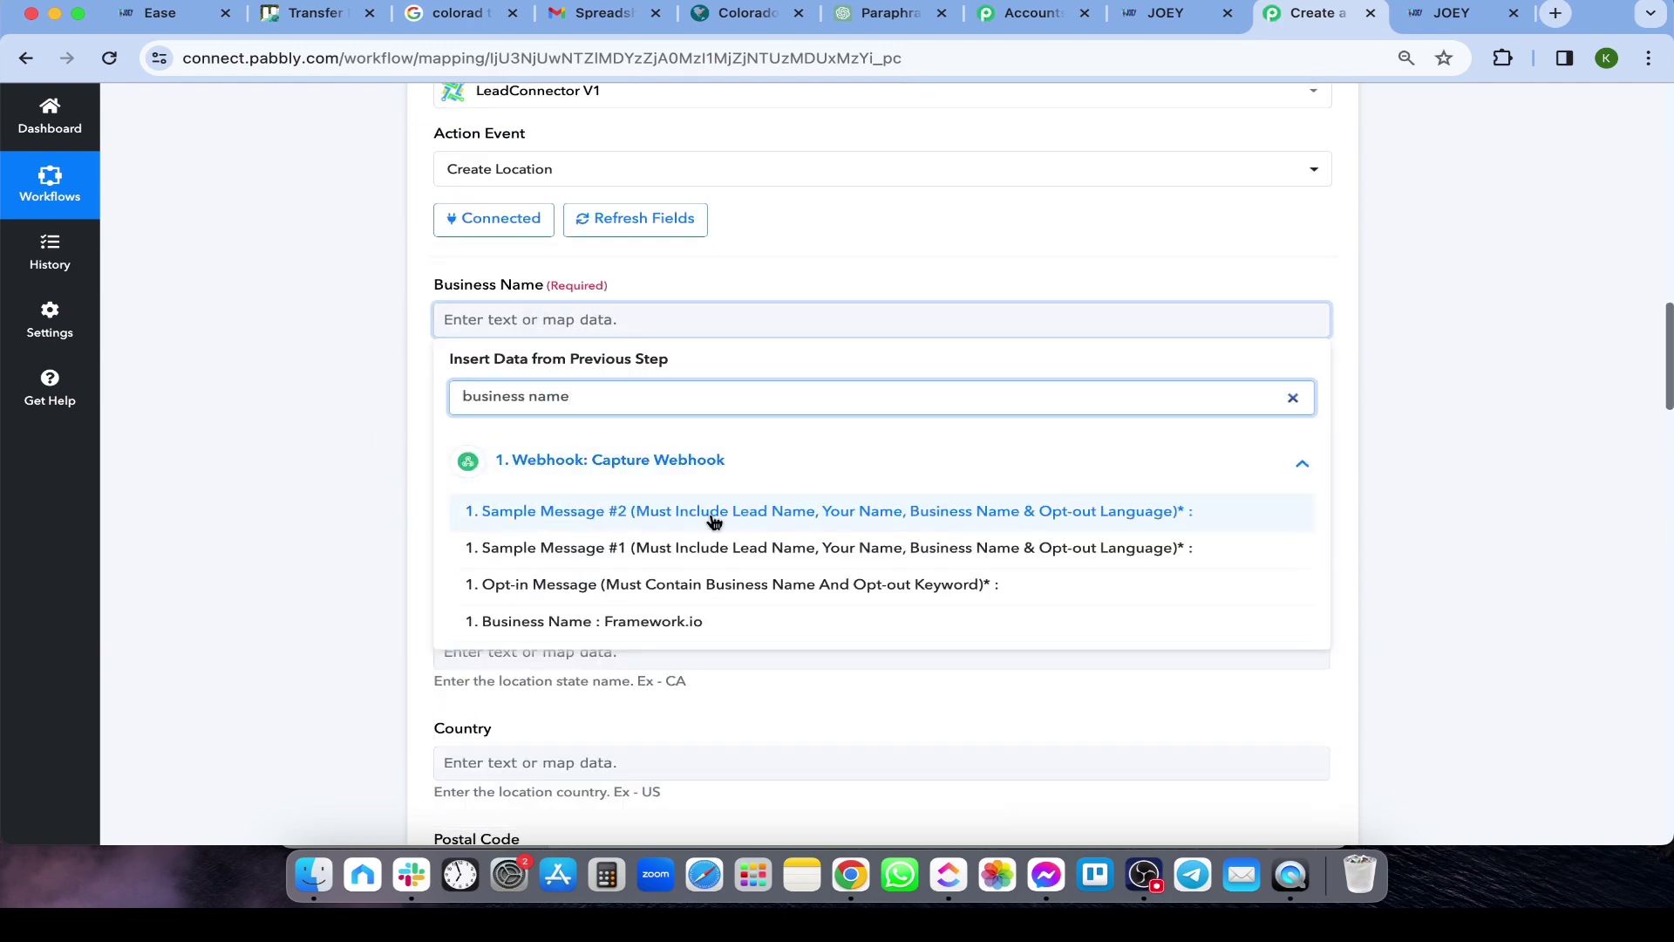
{"action": "left_click", "coordinate": [583, 625]}
{"action": "left_click", "coordinate": [583, 434]}
{"action": "type", "text": "address"}
{"action": "left_click", "coordinate": [683, 639]}
{"action": "scroll", "coordinate": [336, 586], "scroll_direction": "down", "scroll_amount": 3}
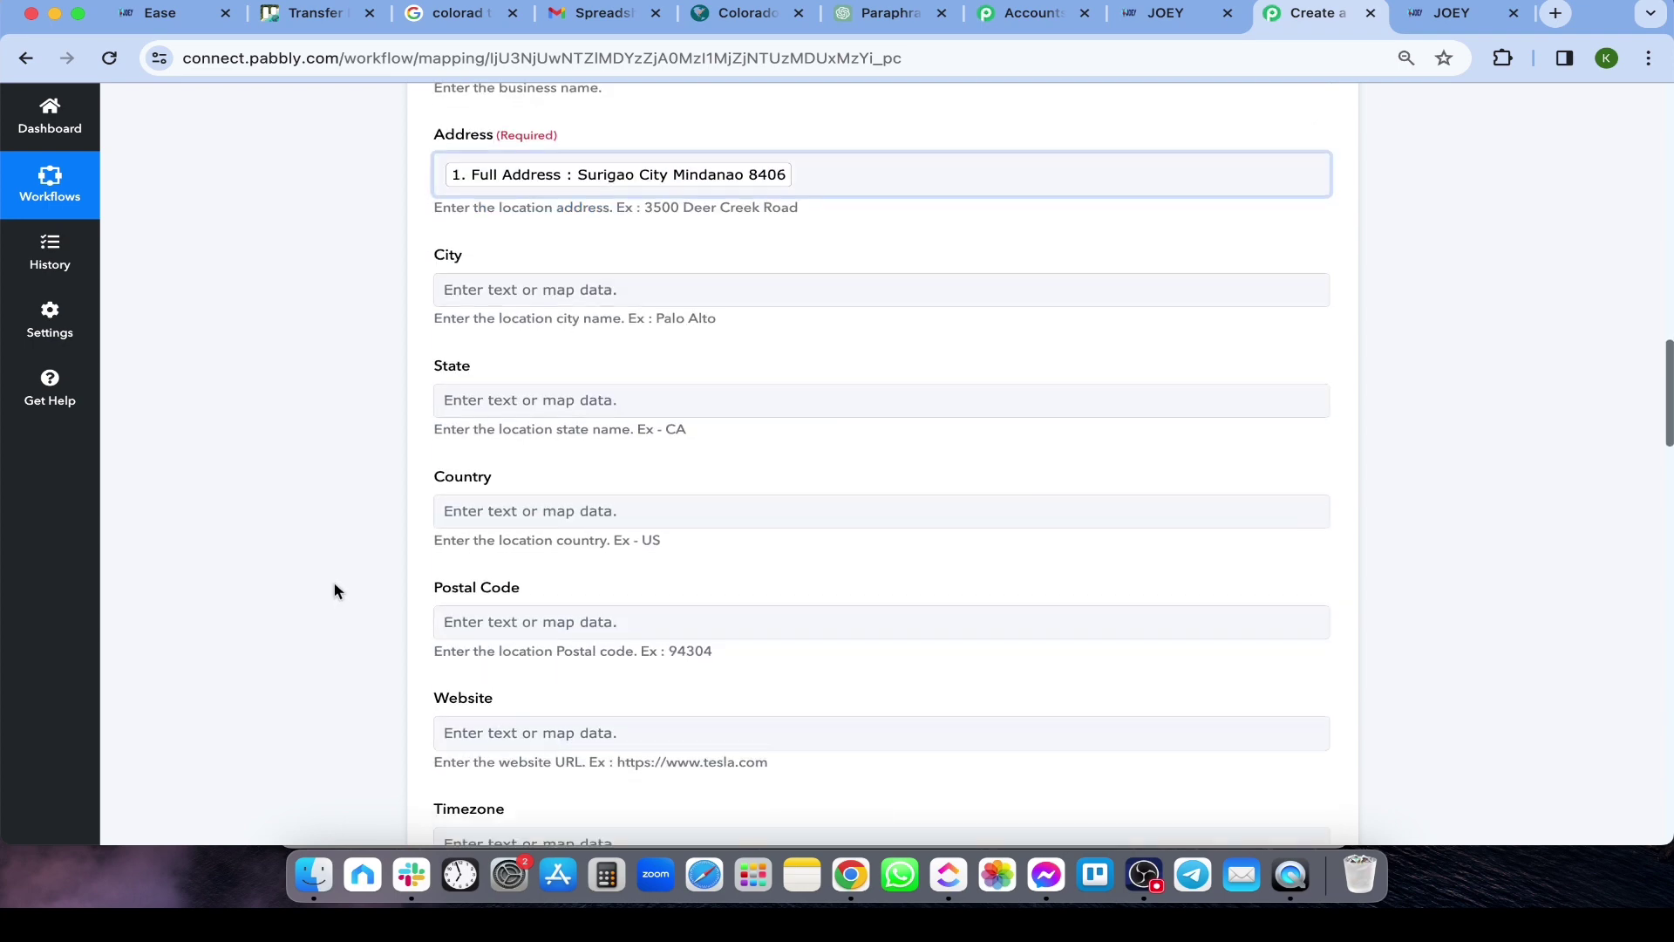
{"action": "left_click", "coordinate": [610, 284]}
{"action": "left_click", "coordinate": [620, 360]}
{"action": "type", "text": "city"}
{"action": "left_click", "coordinate": [587, 474]}
Map the webhook State, Country and Postal Code into their Create Location fields
{"action": "left_click", "coordinate": [558, 404]}
{"action": "left_click", "coordinate": [549, 479]}
{"action": "type", "text": "state"}
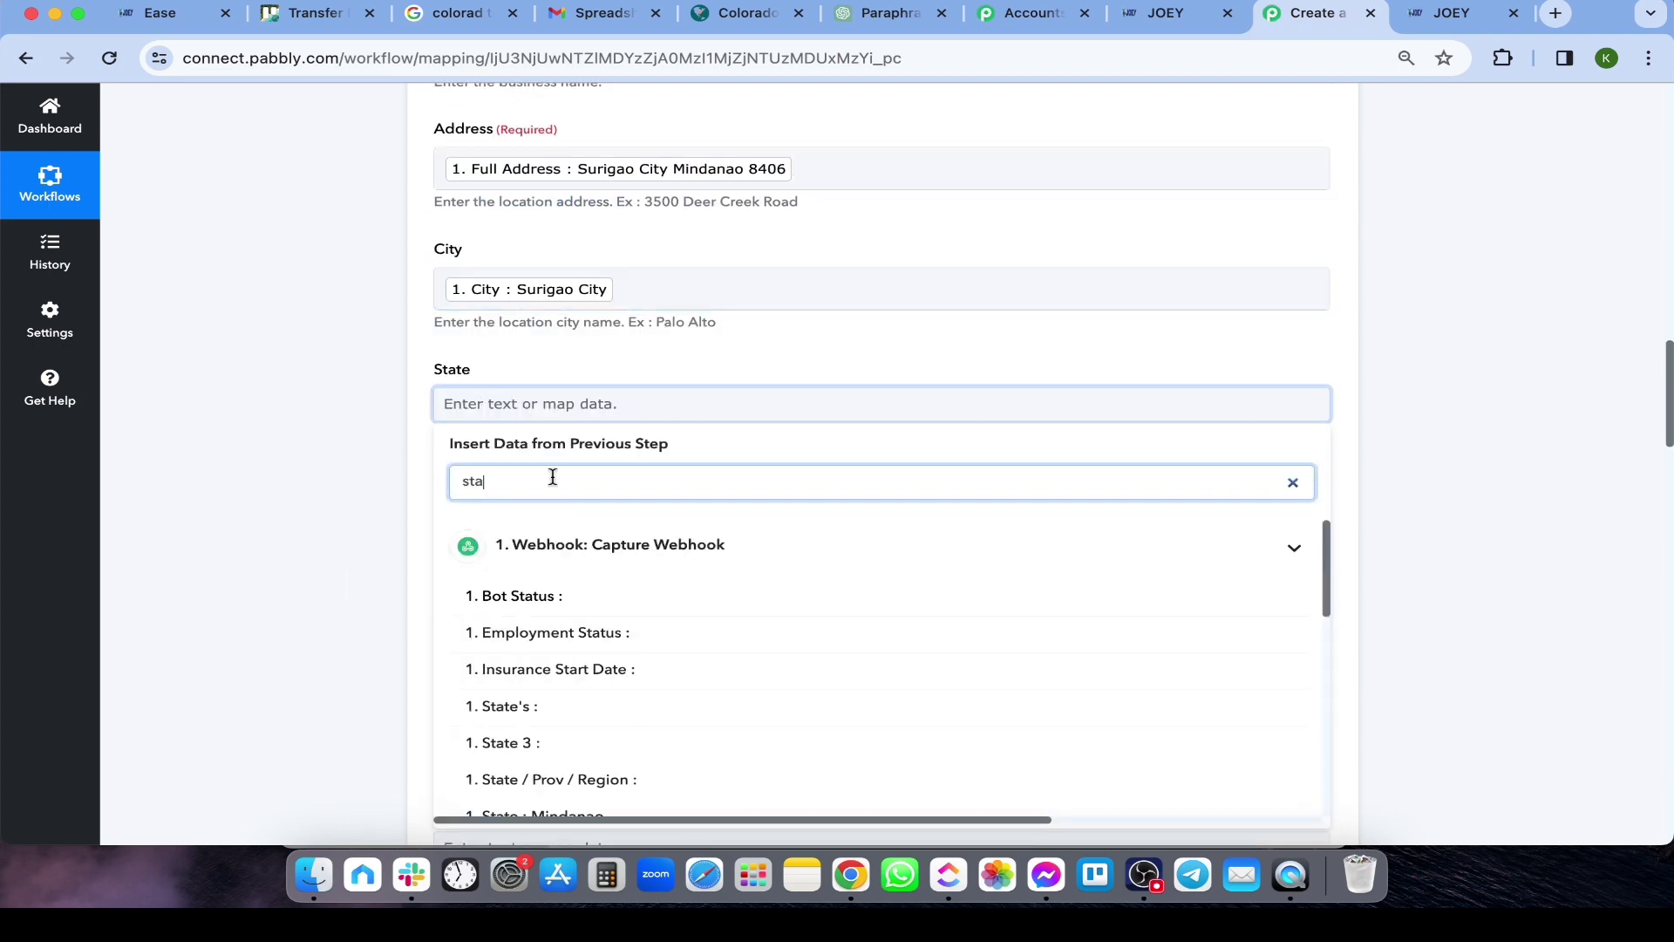
{"action": "left_click", "coordinate": [542, 707]}
{"action": "scroll", "coordinate": [486, 479], "scroll_direction": "down", "scroll_amount": 2}
{"action": "left_click", "coordinate": [527, 419]}
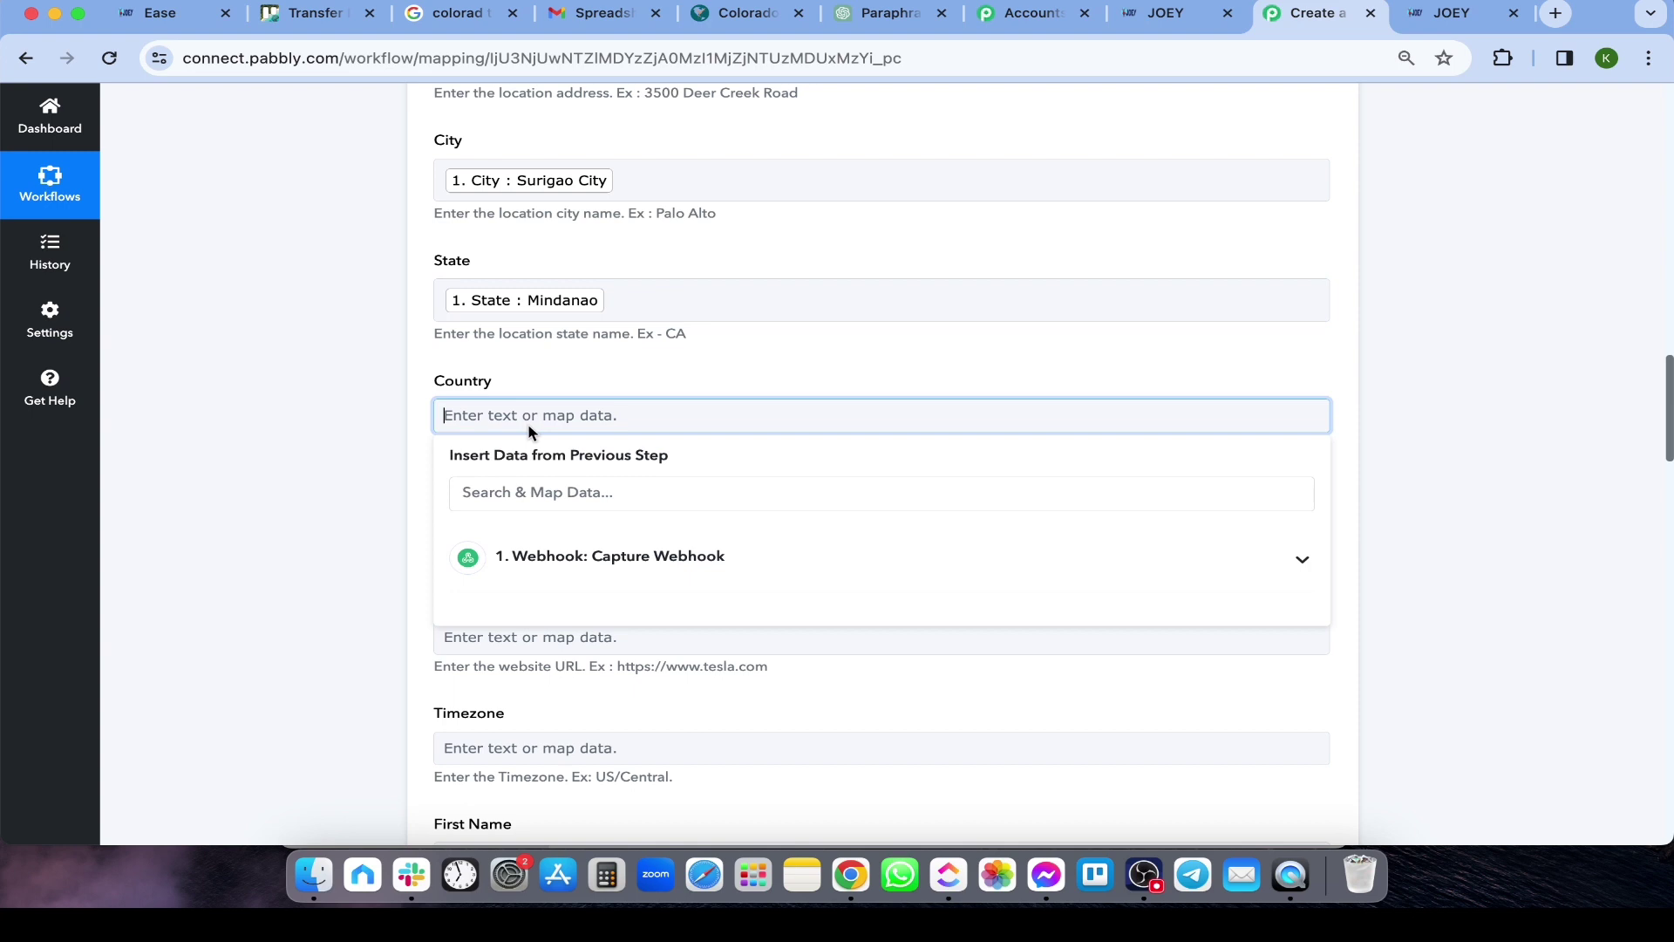
{"action": "left_click", "coordinate": [497, 482]}
{"action": "type", "text": "Country"}
{"action": "left_click", "coordinate": [530, 604]}
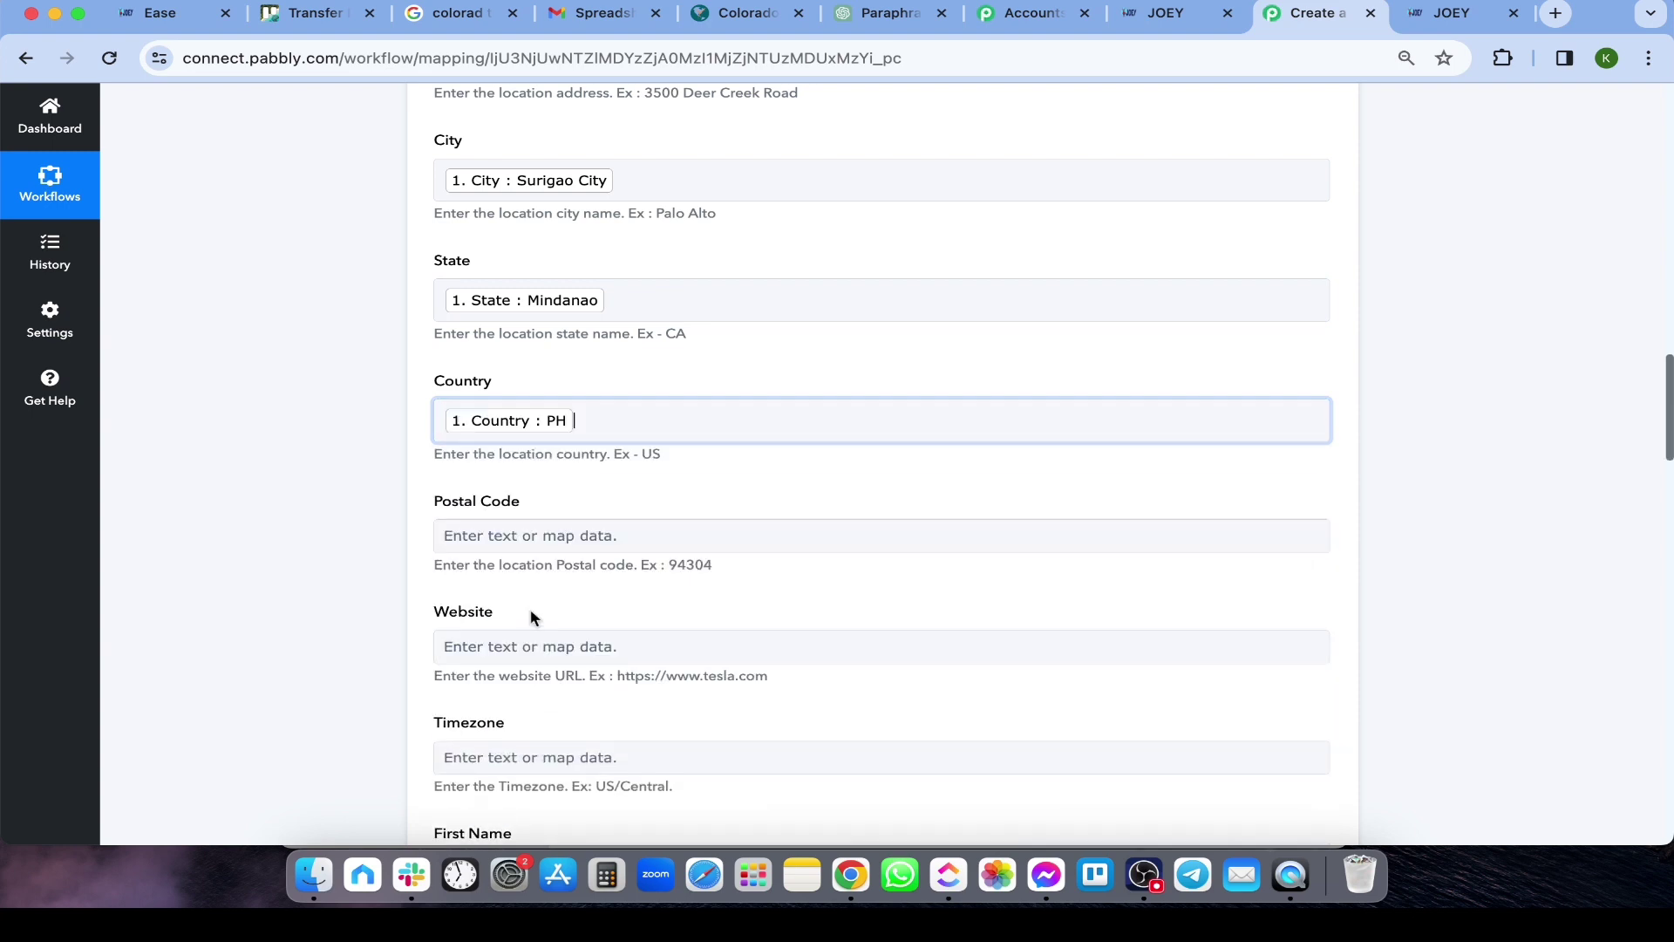
{"action": "scroll", "coordinate": [533, 540], "scroll_direction": "down", "scroll_amount": 2}
{"action": "left_click", "coordinate": [541, 466]}
{"action": "left_click", "coordinate": [527, 541]}
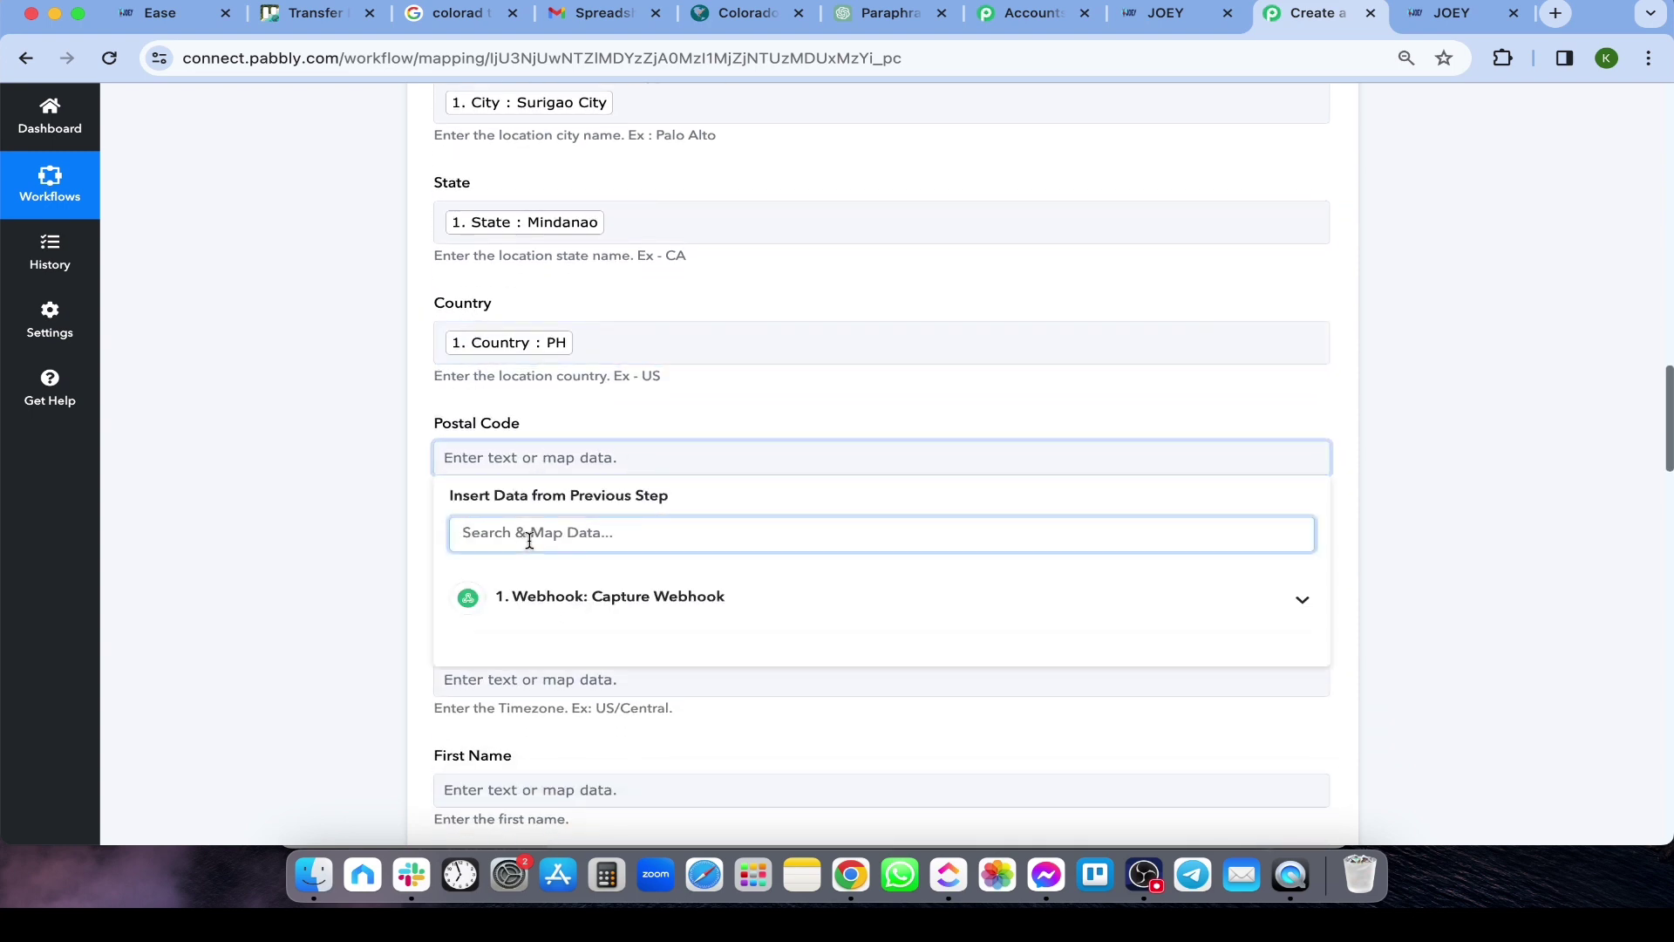
{"action": "type", "text": "Postal"}
{"action": "left_click", "coordinate": [526, 648]}
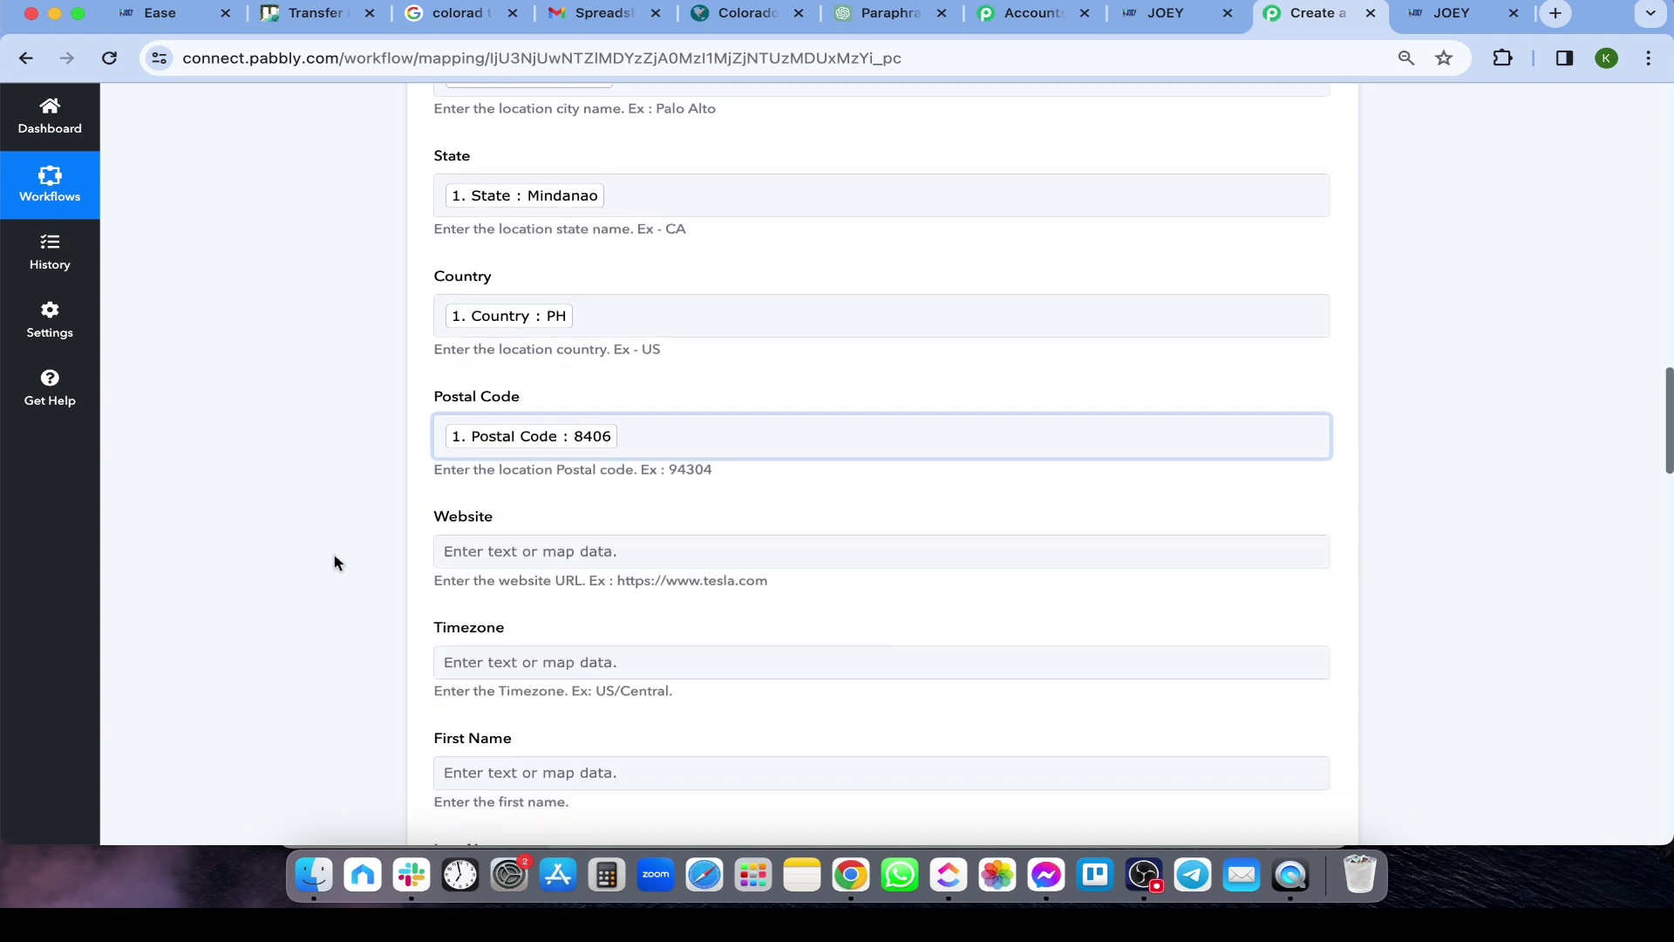
Map the webhook Website, Timezone and First Name into the matching fields
{"action": "scroll", "coordinate": [336, 560], "scroll_direction": "down", "scroll_amount": 5}
{"action": "scroll", "coordinate": [424, 484], "scroll_direction": "up", "scroll_amount": 3}
{"action": "left_click", "coordinate": [438, 414]}
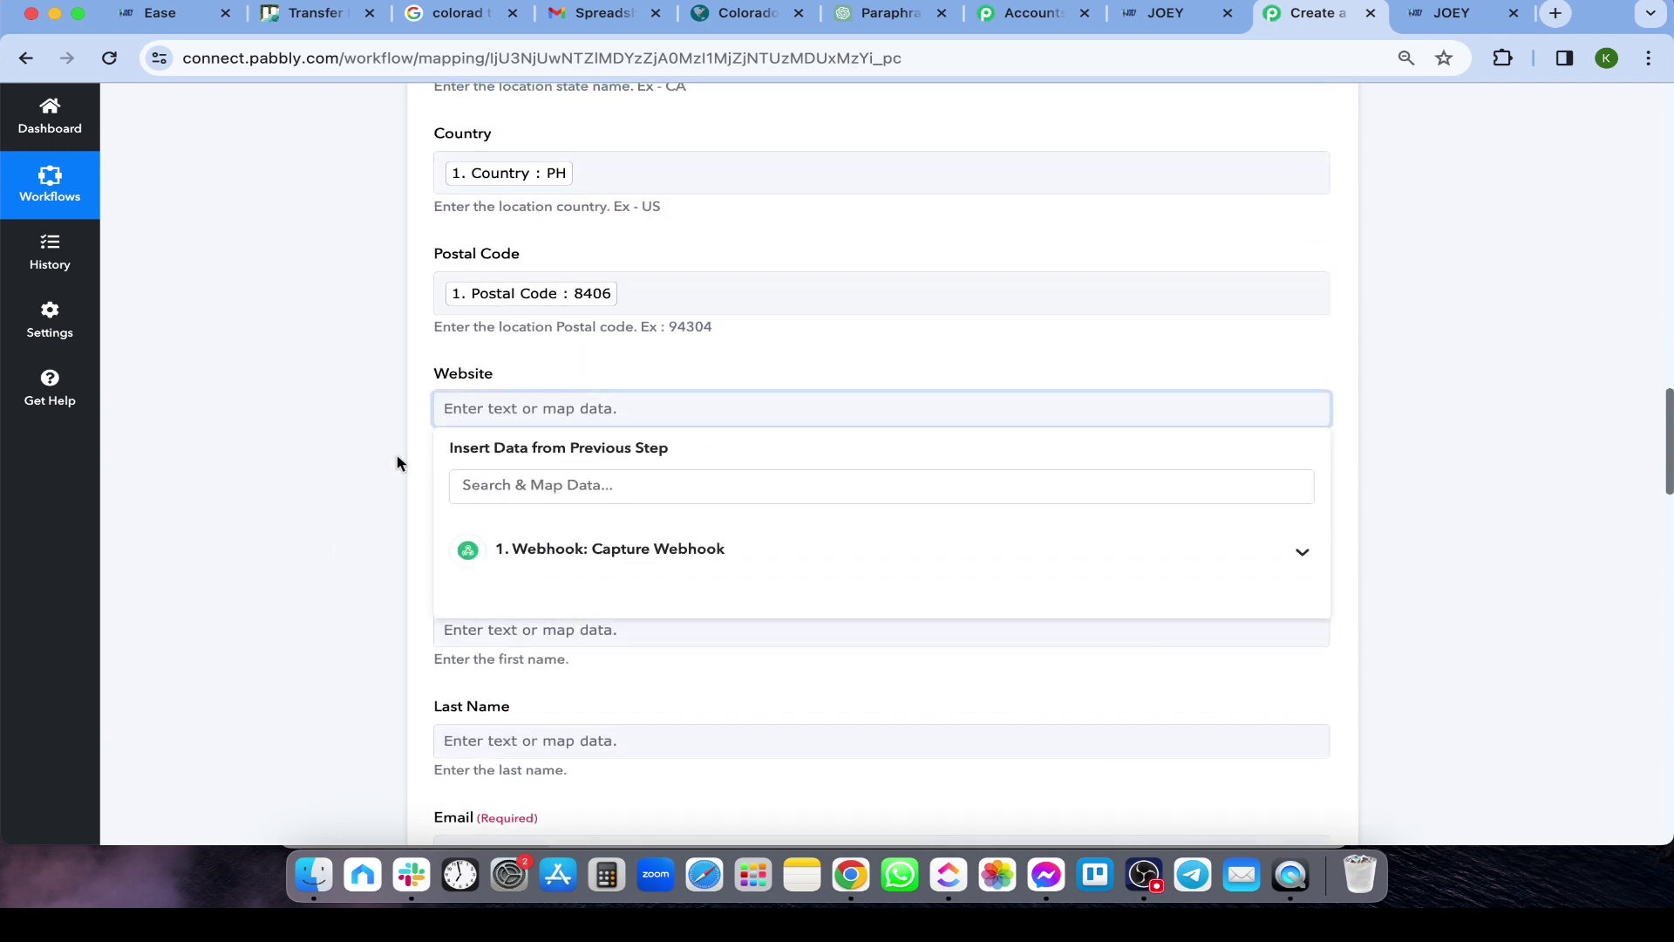
{"action": "type", "text": "Website"}
{"action": "left_click", "coordinate": [588, 486]}
{"action": "left_click", "coordinate": [523, 600]}
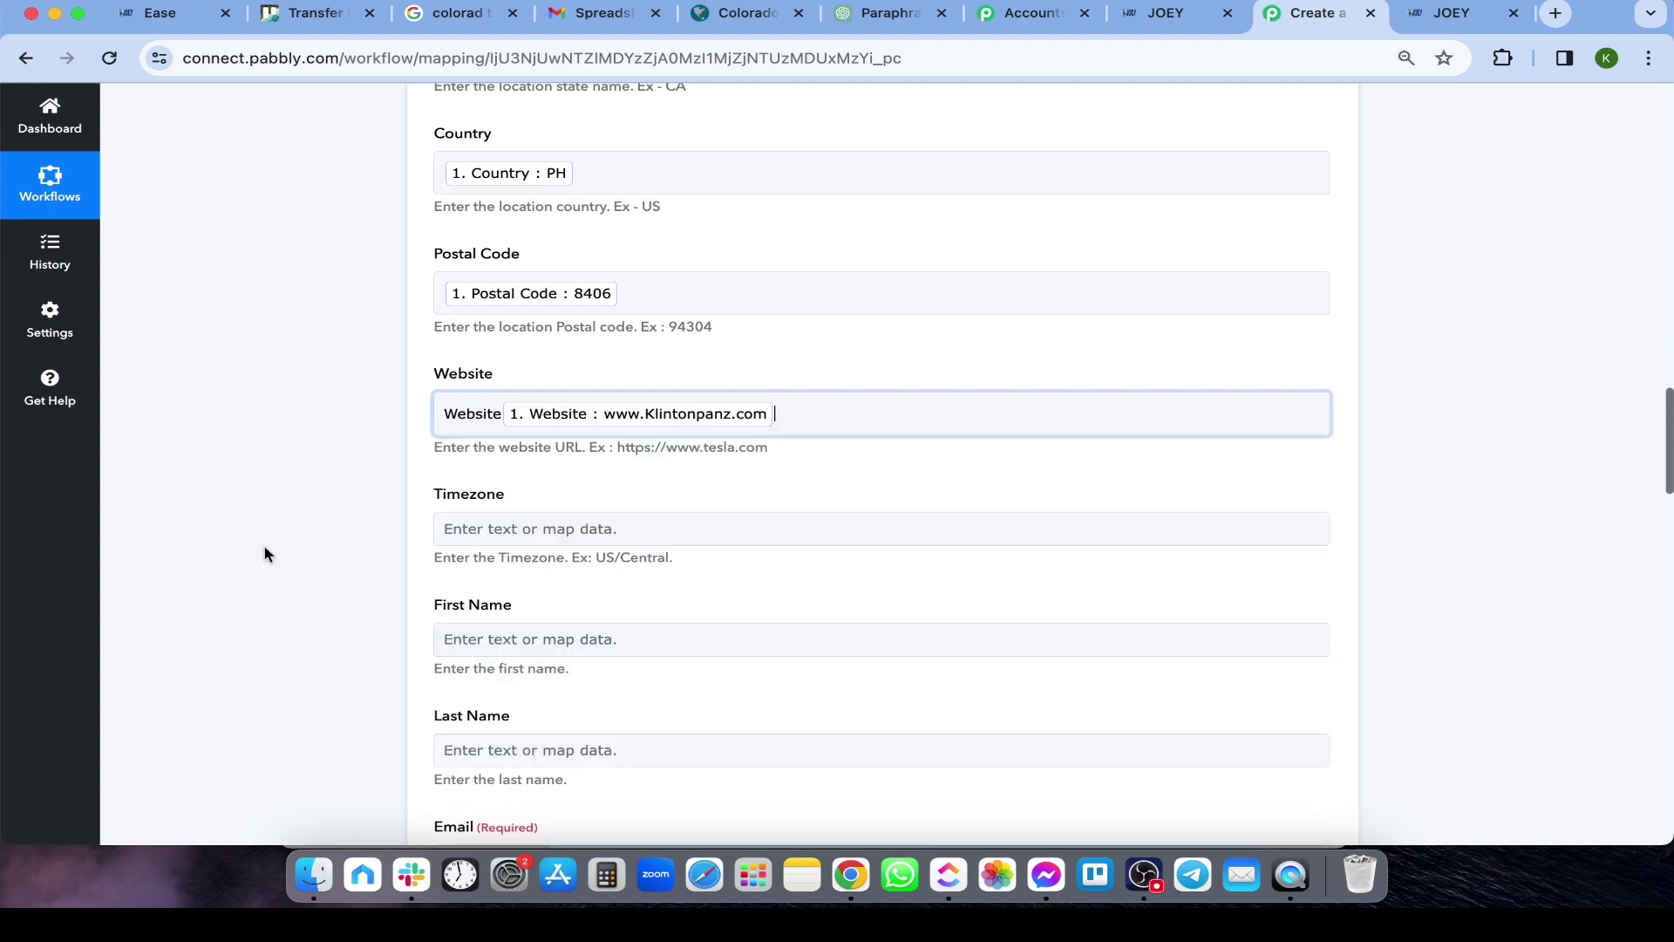
{"action": "scroll", "coordinate": [317, 542], "scroll_direction": "down", "scroll_amount": 2}
{"action": "left_click", "coordinate": [536, 428]}
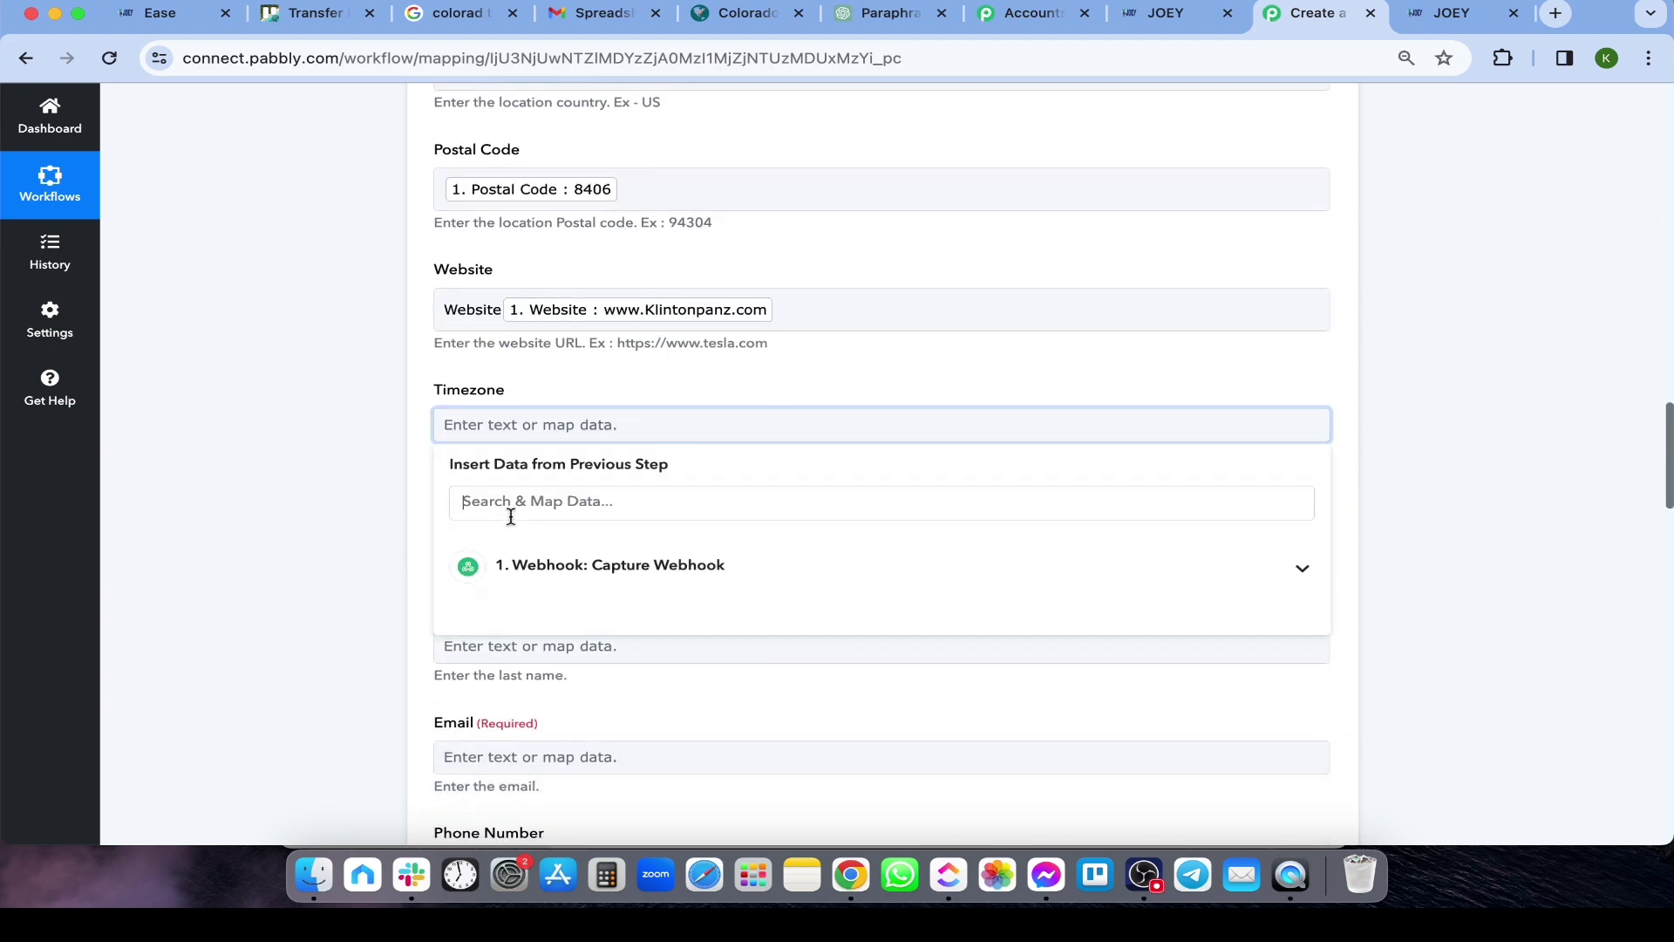
{"action": "type", "text": "Timezone"}
{"action": "left_click", "coordinate": [523, 615]}
{"action": "left_click", "coordinate": [541, 547]}
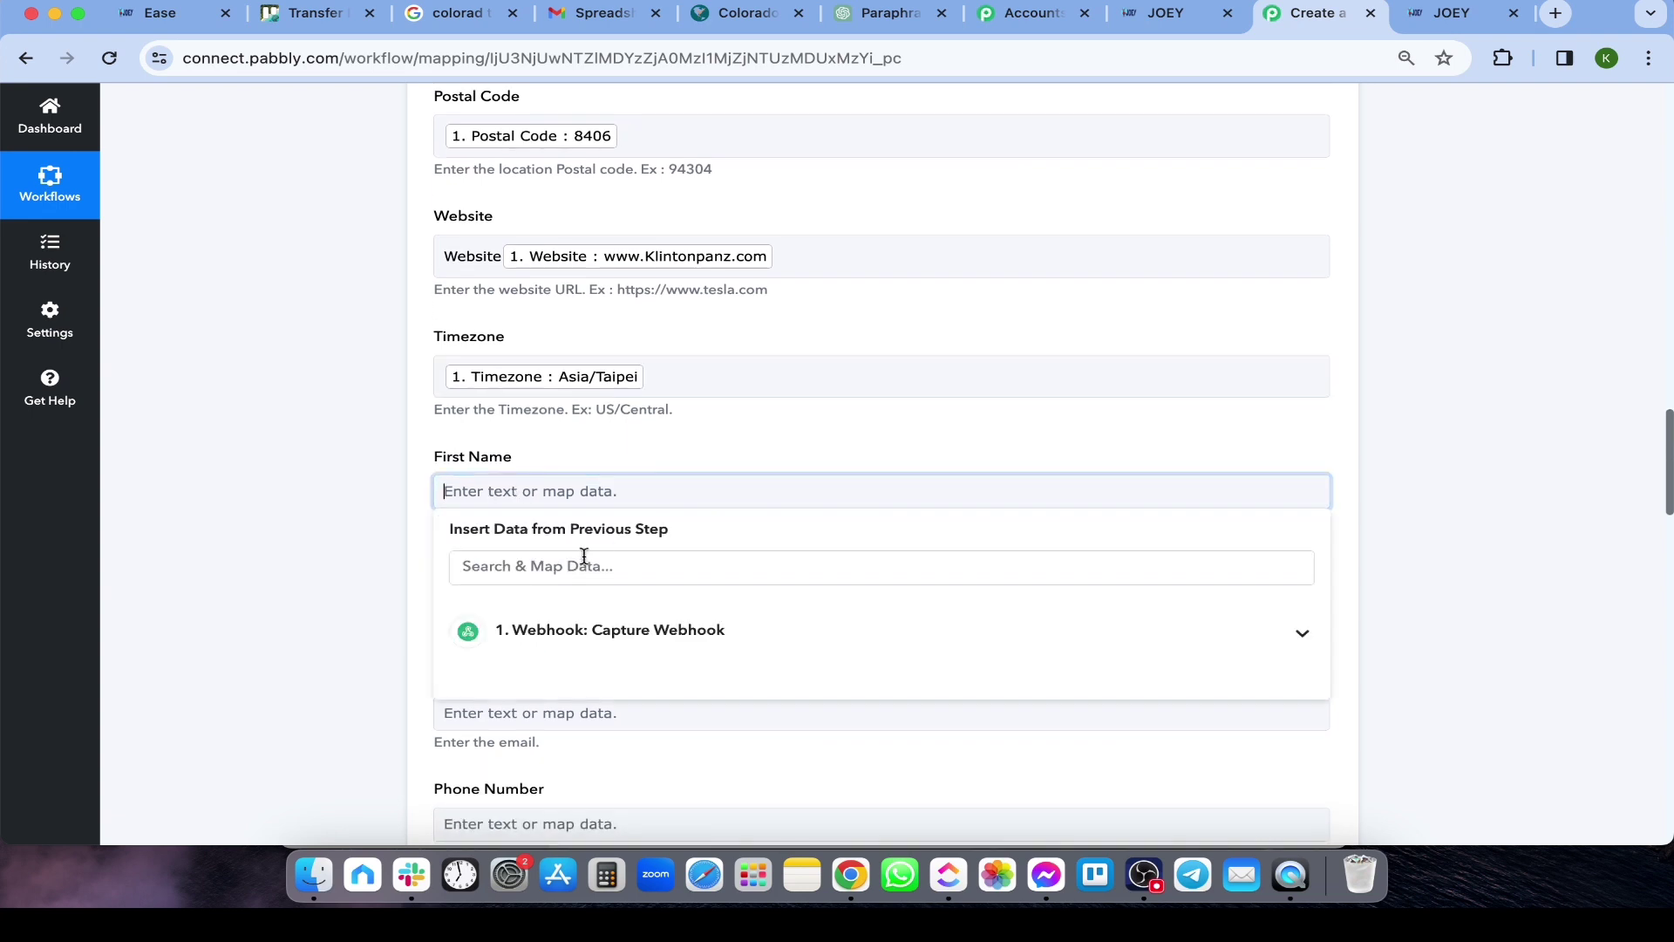
{"action": "left_click", "coordinate": [584, 562]}
{"action": "type", "text": "First Name"}
{"action": "left_click", "coordinate": [523, 676]}
Map the webhook Last Name and Phone into Last Name and Phone Number
{"action": "scroll", "coordinate": [369, 614], "scroll_direction": "down", "scroll_amount": 1}
{"action": "left_click", "coordinate": [569, 509]}
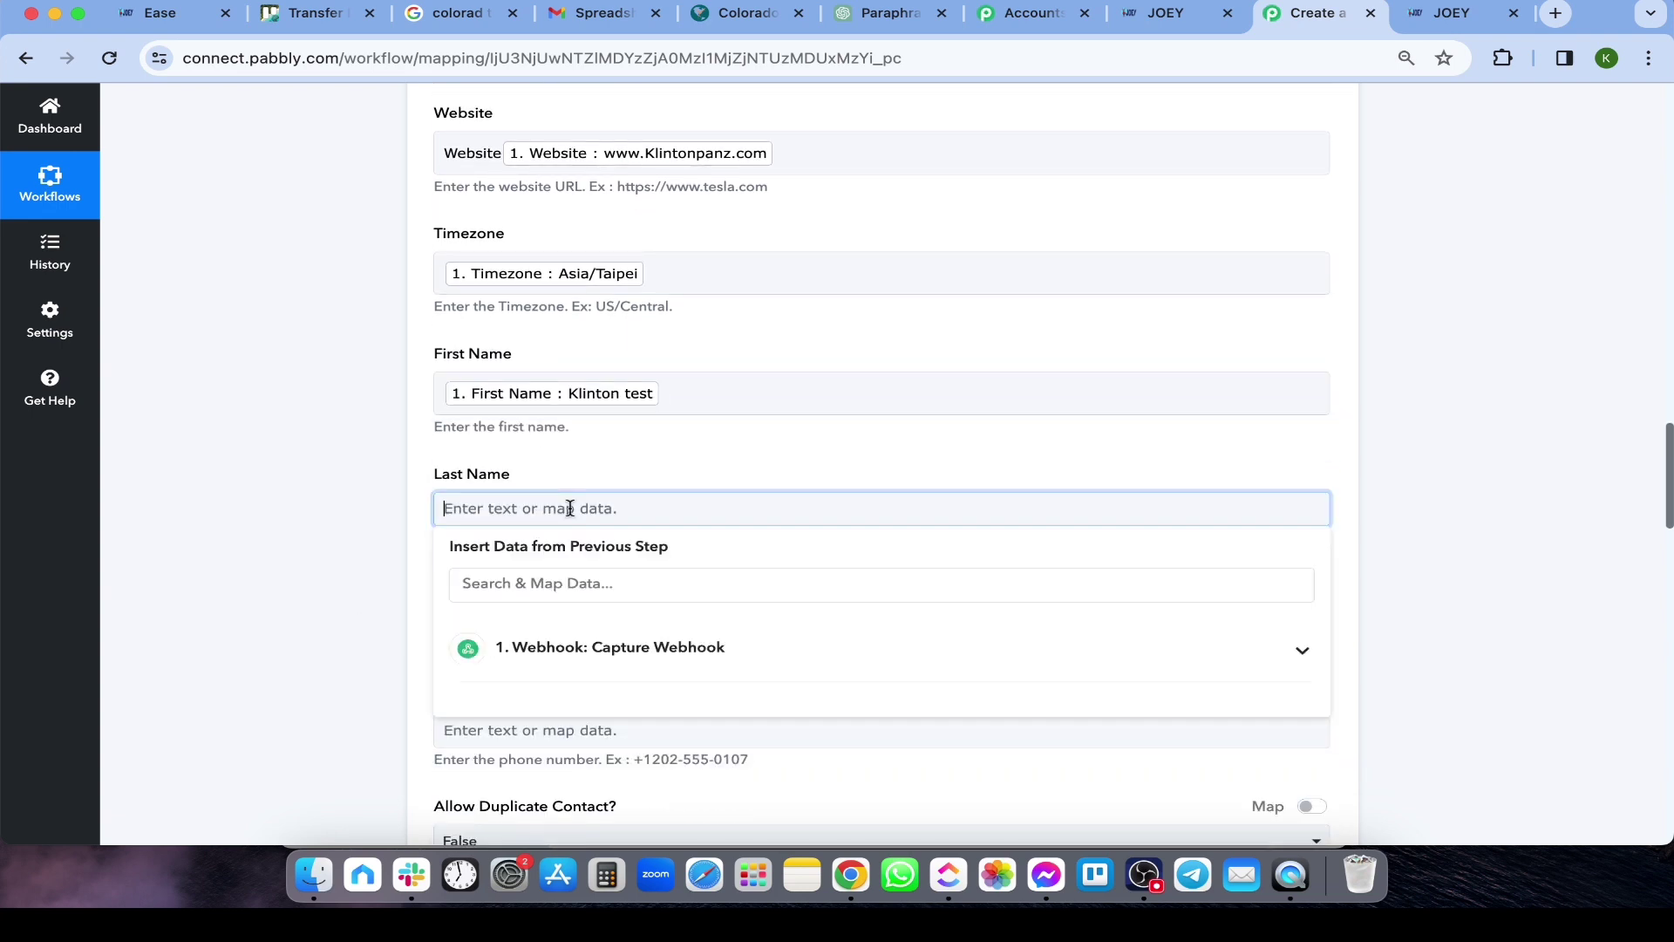
{"action": "type", "text": "Paniam"}
{"action": "left_click", "coordinate": [512, 583]}
{"action": "type", "text": "L"}
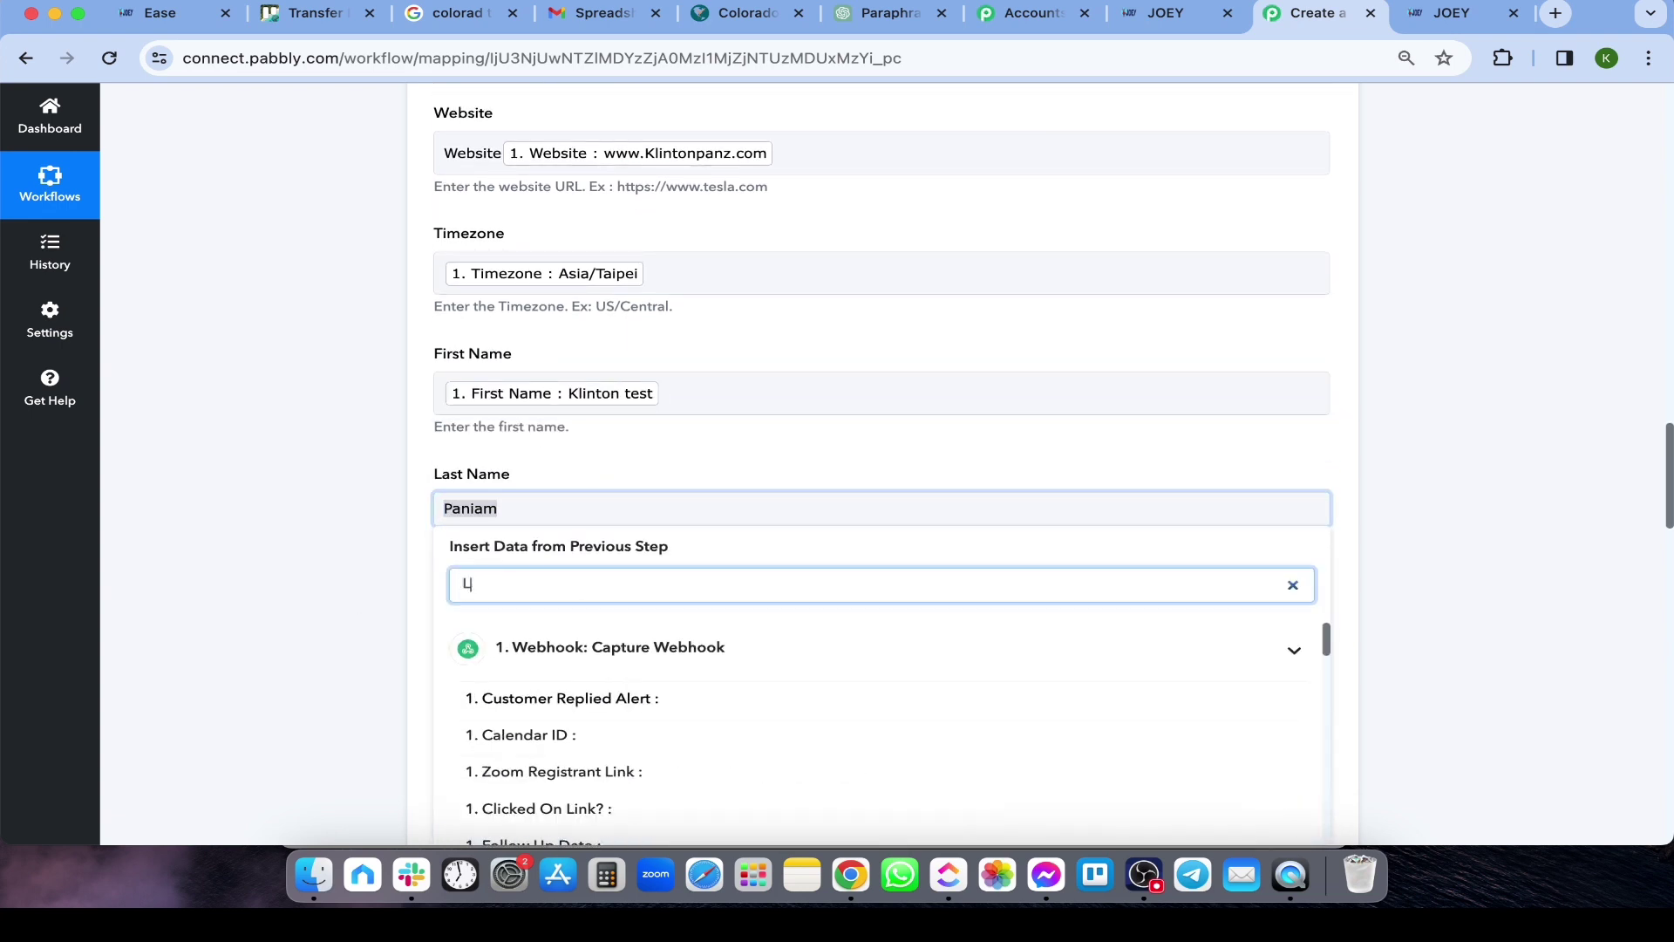
{"action": "left_click", "coordinate": [523, 695]}
{"action": "scroll", "coordinate": [334, 686], "scroll_direction": "down", "scroll_amount": 2}
{"action": "scroll", "coordinate": [334, 686], "scroll_direction": "down", "scroll_amount": 4}
{"action": "left_click", "coordinate": [527, 271]}
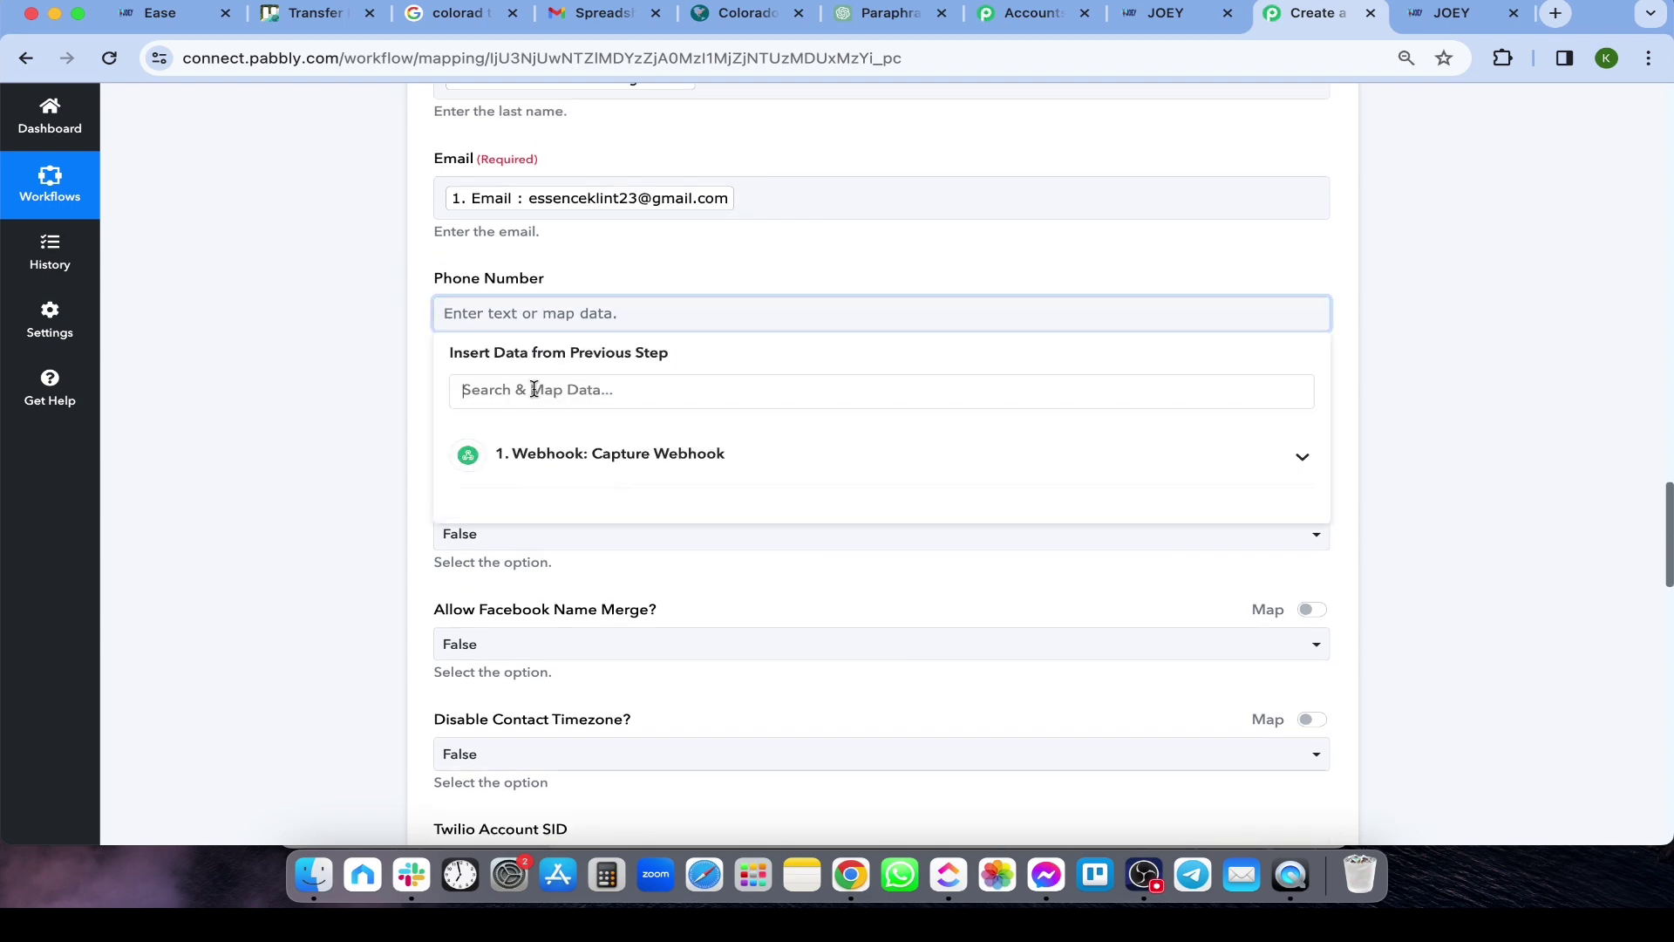
{"action": "left_click", "coordinate": [534, 390]}
{"action": "type", "text": "Phone"}
{"action": "left_click", "coordinate": [564, 505]}
{"action": "scroll", "coordinate": [379, 563], "scroll_direction": "down", "scroll_amount": 5}
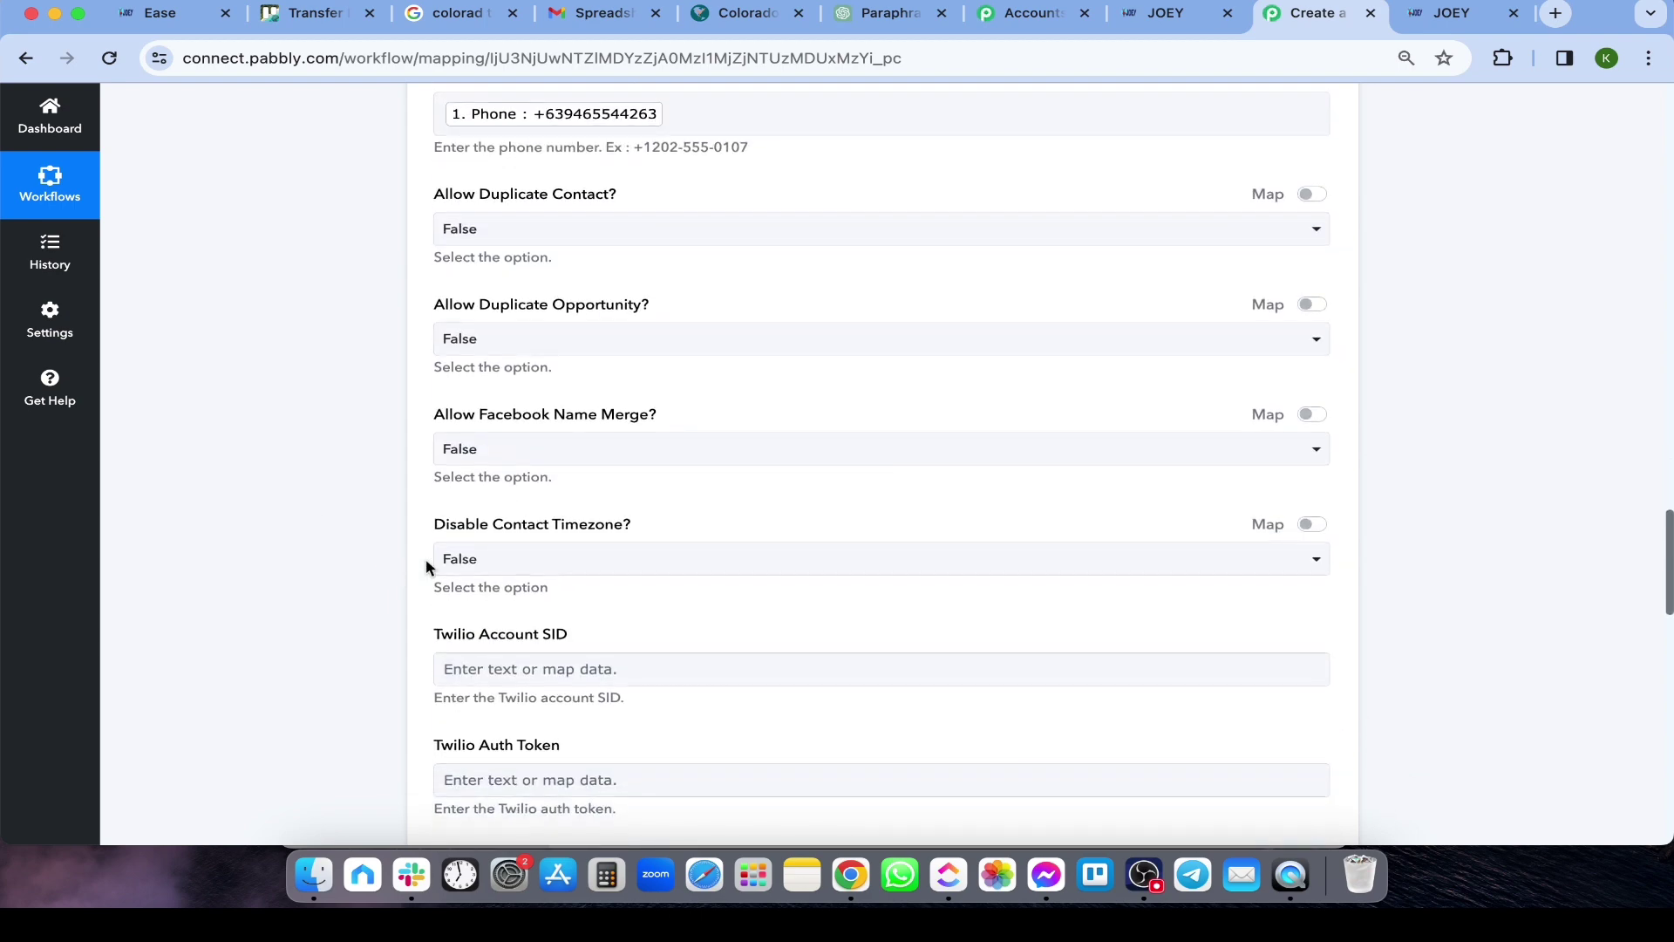
{"action": "scroll", "coordinate": [407, 568], "scroll_direction": "down", "scroll_amount": 5}
Review the available snapshots and snapshot types without changing either
{"action": "scroll", "coordinate": [404, 575], "scroll_direction": "up", "scroll_amount": 1}
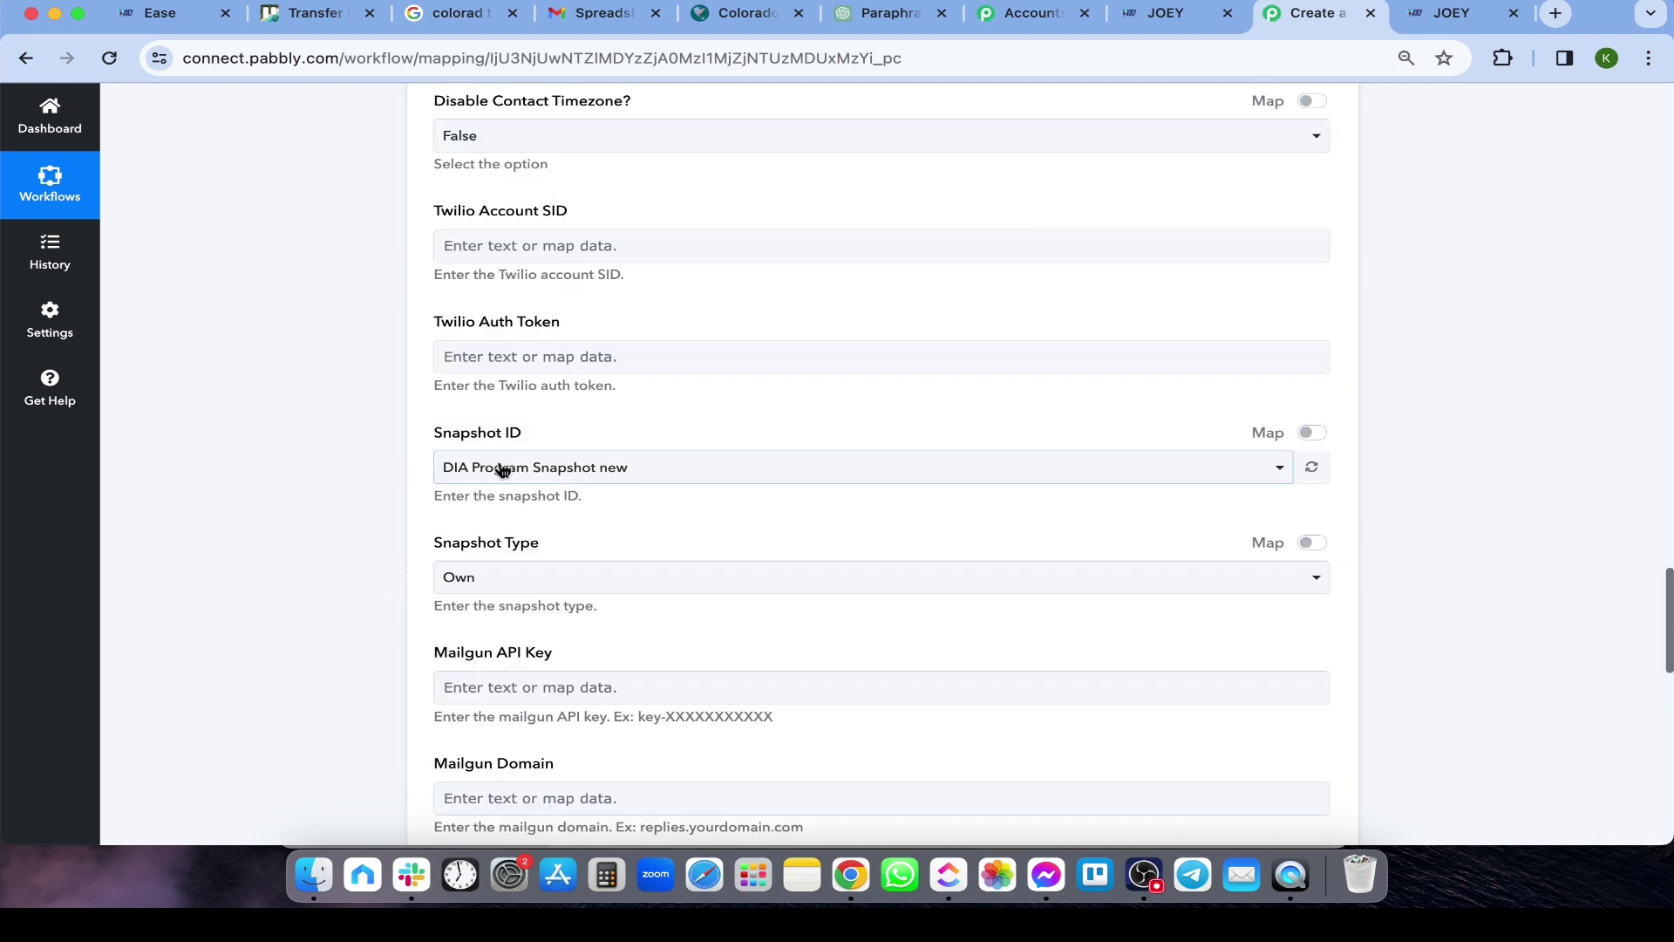
{"action": "left_click", "coordinate": [503, 469]}
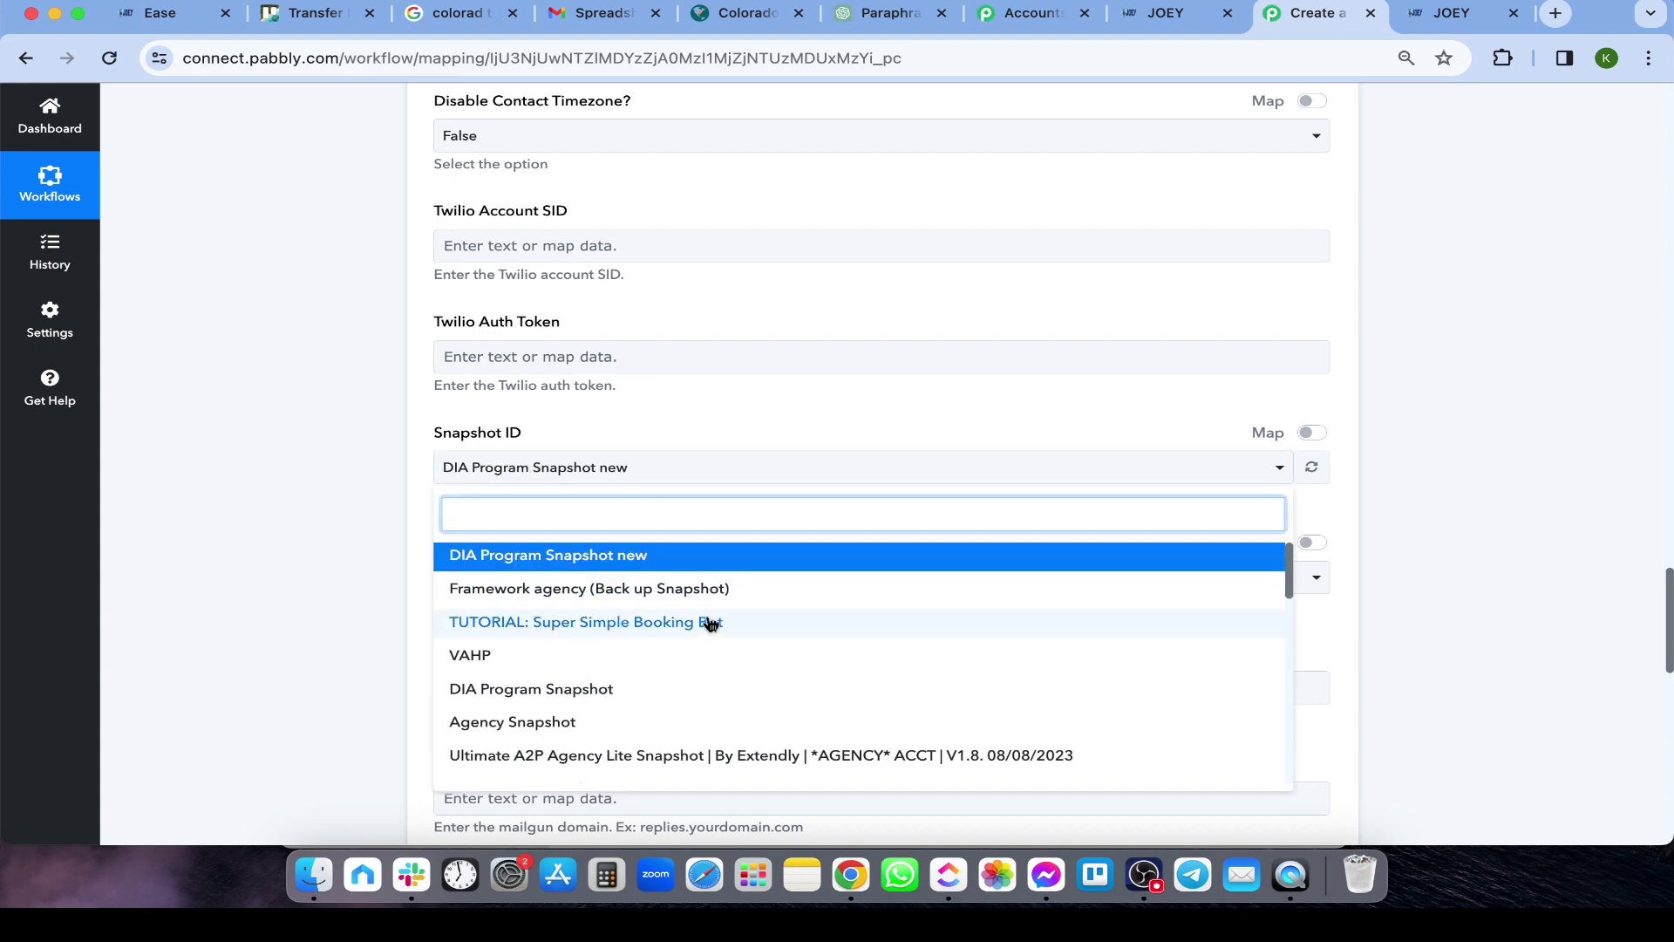
{"action": "scroll", "coordinate": [688, 653], "scroll_direction": "down", "scroll_amount": 5}
{"action": "scroll", "coordinate": [654, 684], "scroll_direction": "up", "scroll_amount": 2}
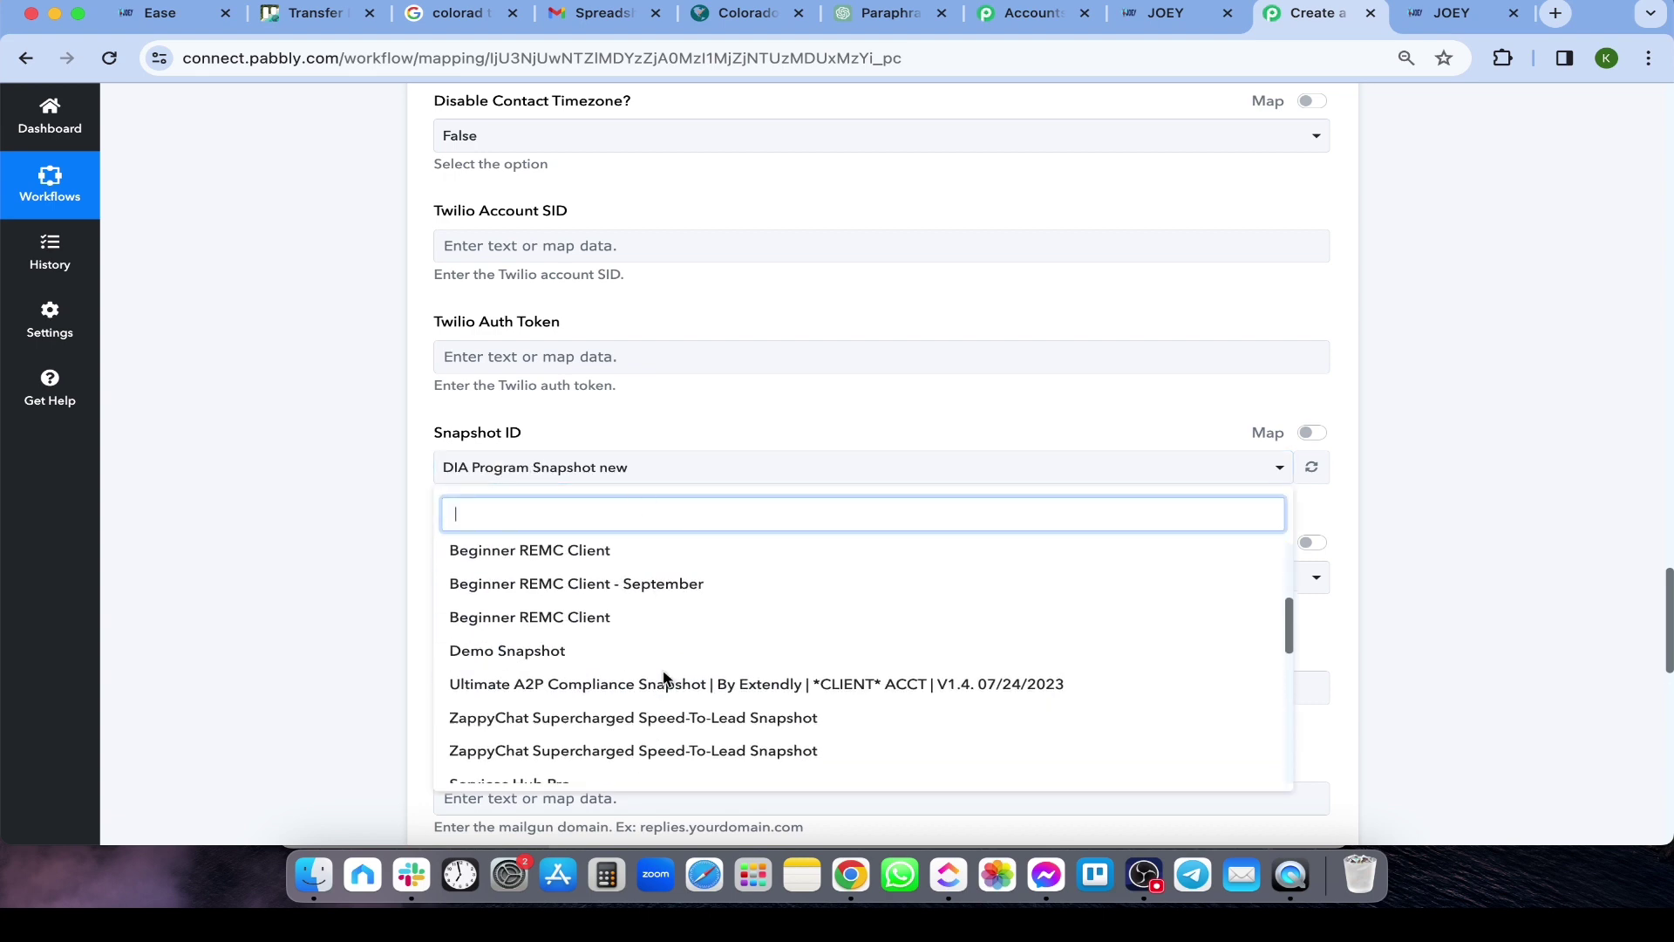
{"action": "left_click", "coordinate": [172, 476]}
{"action": "scroll", "coordinate": [523, 485], "scroll_direction": "up", "scroll_amount": 2}
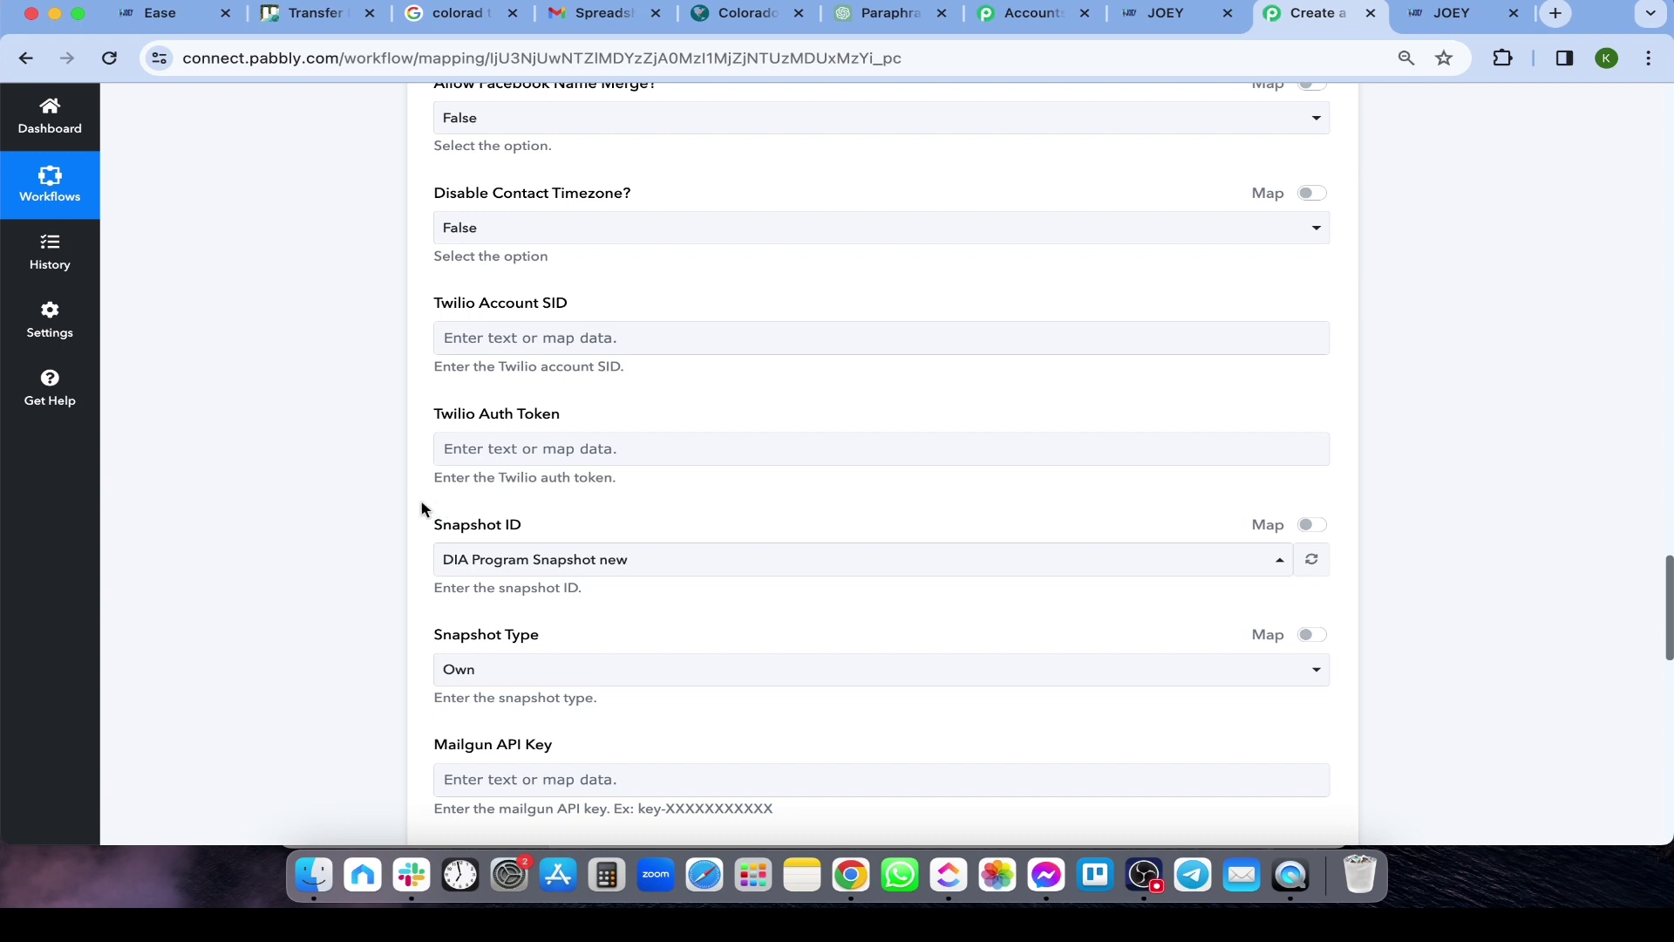
{"action": "scroll", "coordinate": [374, 504], "scroll_direction": "down", "scroll_amount": 1}
{"action": "scroll", "coordinate": [422, 478], "scroll_direction": "up", "scroll_amount": 1}
{"action": "scroll", "coordinate": [420, 478], "scroll_direction": "down", "scroll_amount": 3}
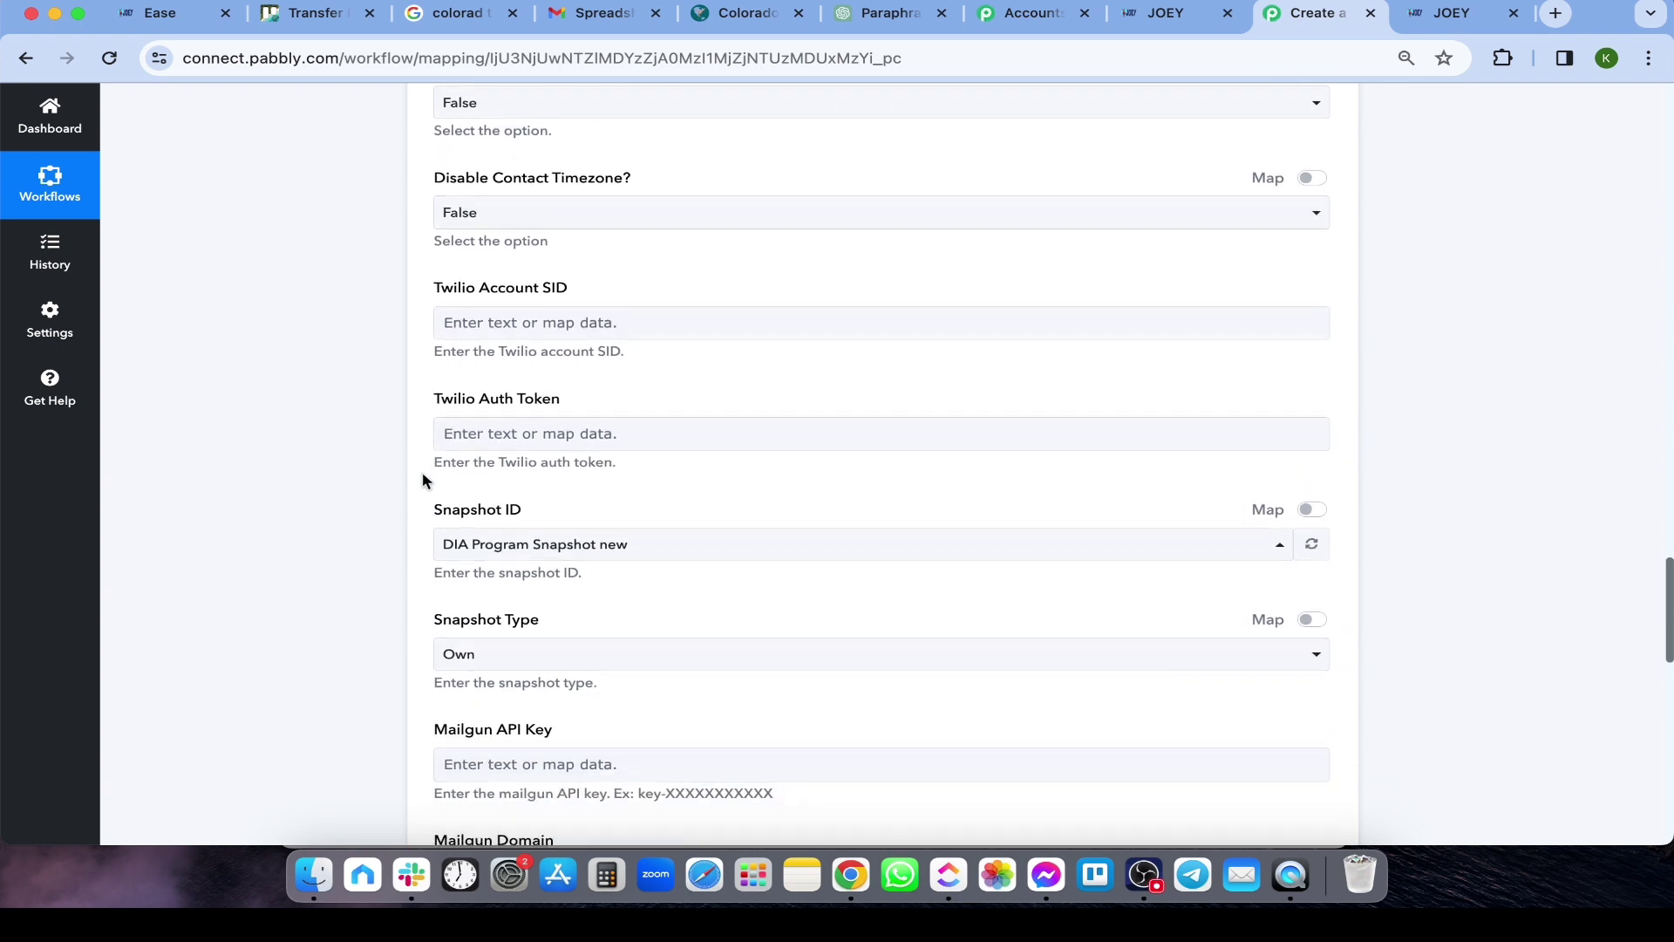
{"action": "left_click", "coordinate": [511, 540]}
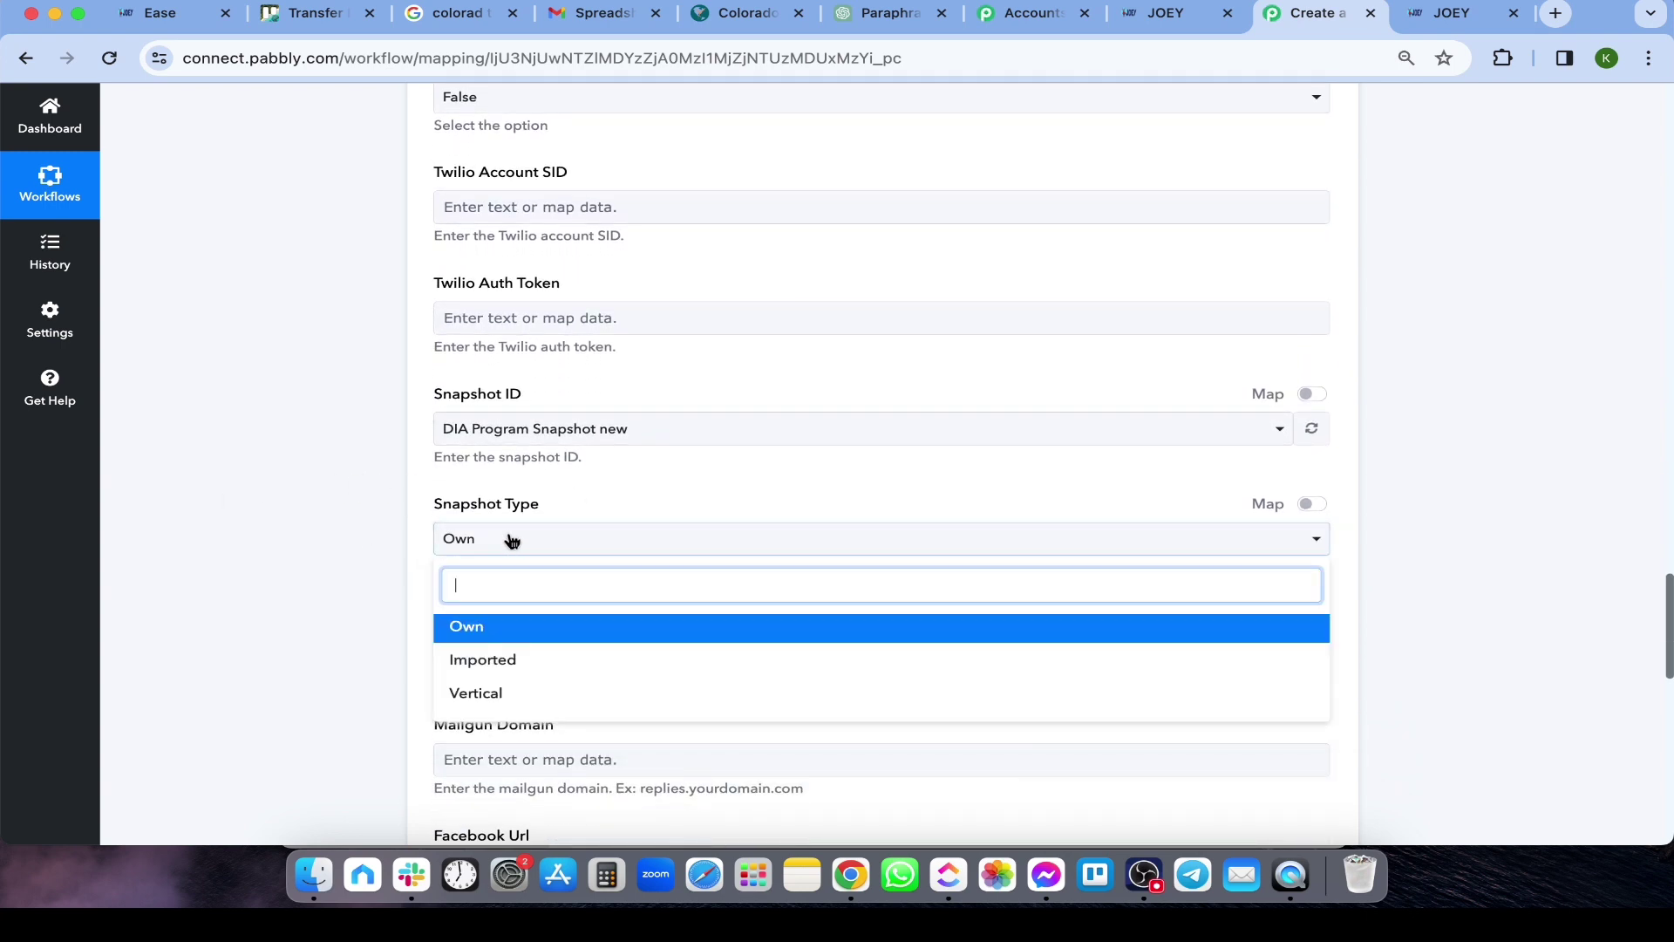
{"action": "left_click", "coordinate": [365, 511]}
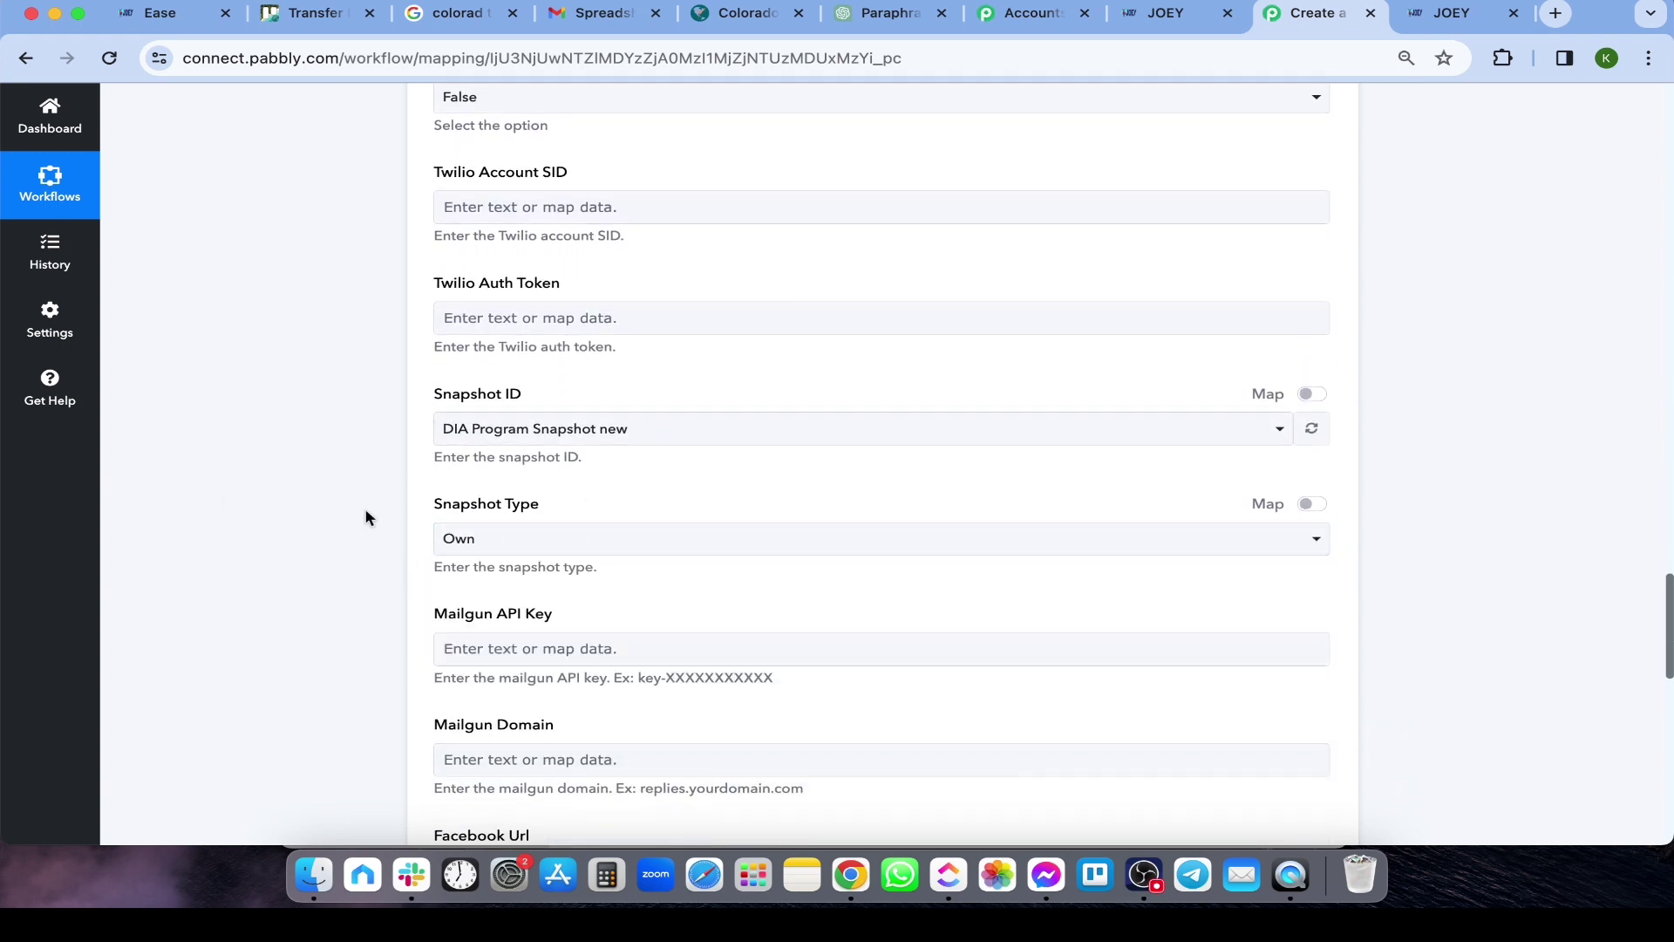
{"action": "left_click", "coordinate": [523, 534]}
{"action": "scroll", "coordinate": [579, 535], "scroll_direction": "down", "scroll_amount": 5}
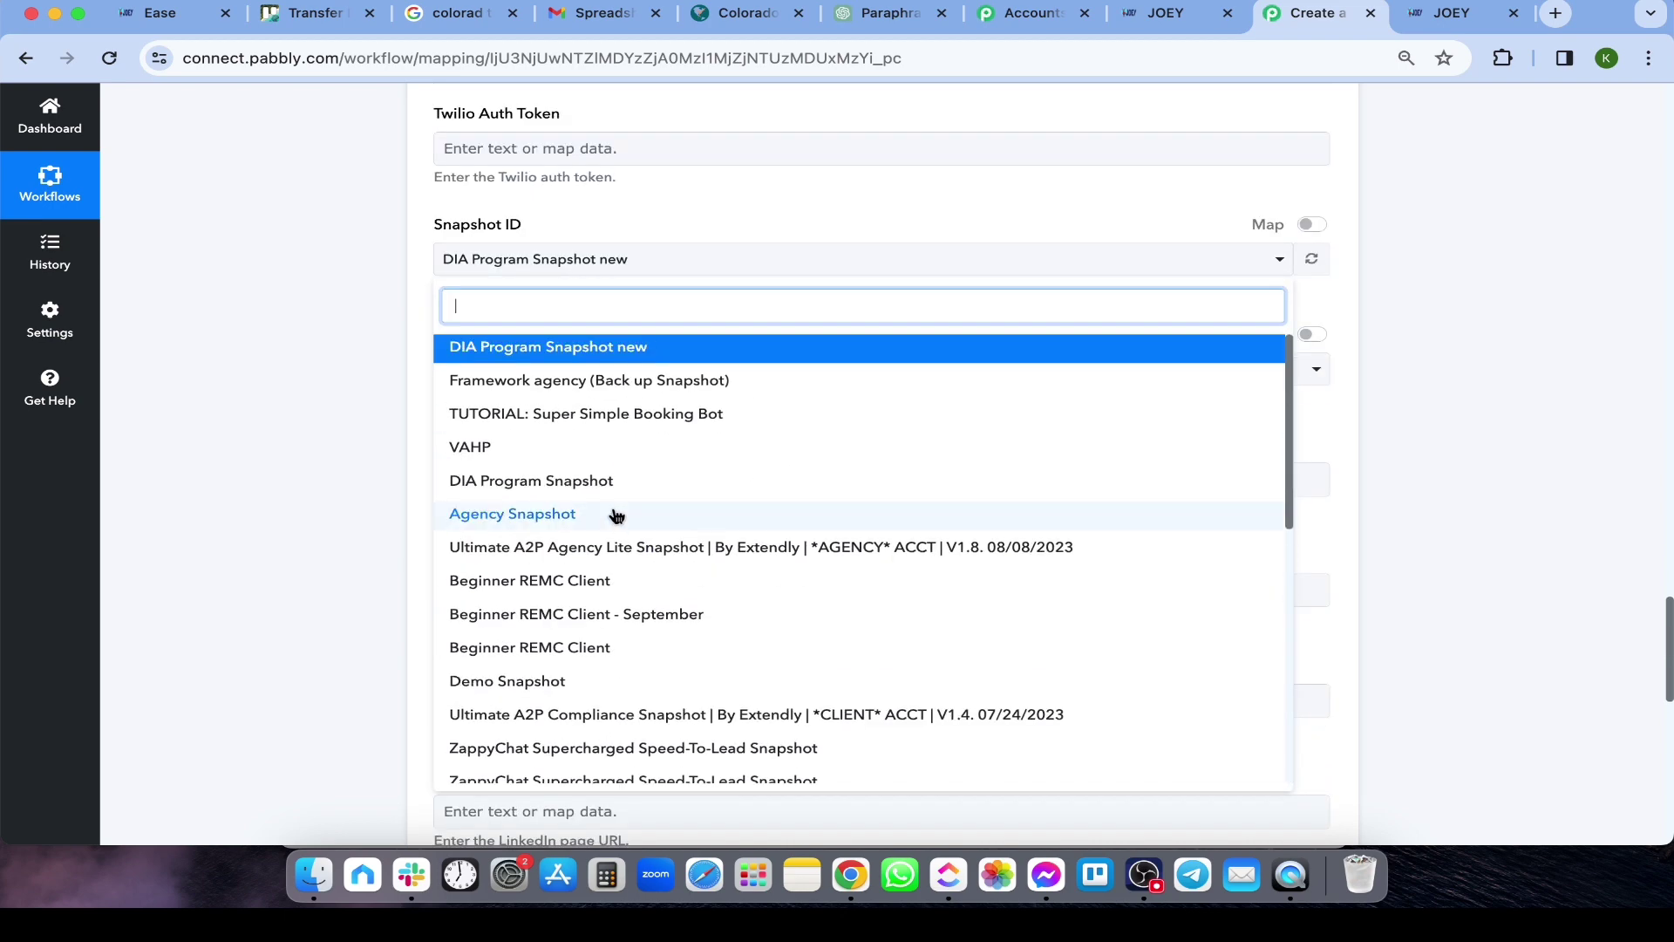
{"action": "left_click", "coordinate": [428, 454]}
Set Snapshot Type to Imported and choose the Mortgage snapshot
{"action": "scroll", "coordinate": [337, 396], "scroll_direction": "up", "scroll_amount": 1}
{"action": "left_click", "coordinate": [523, 429]}
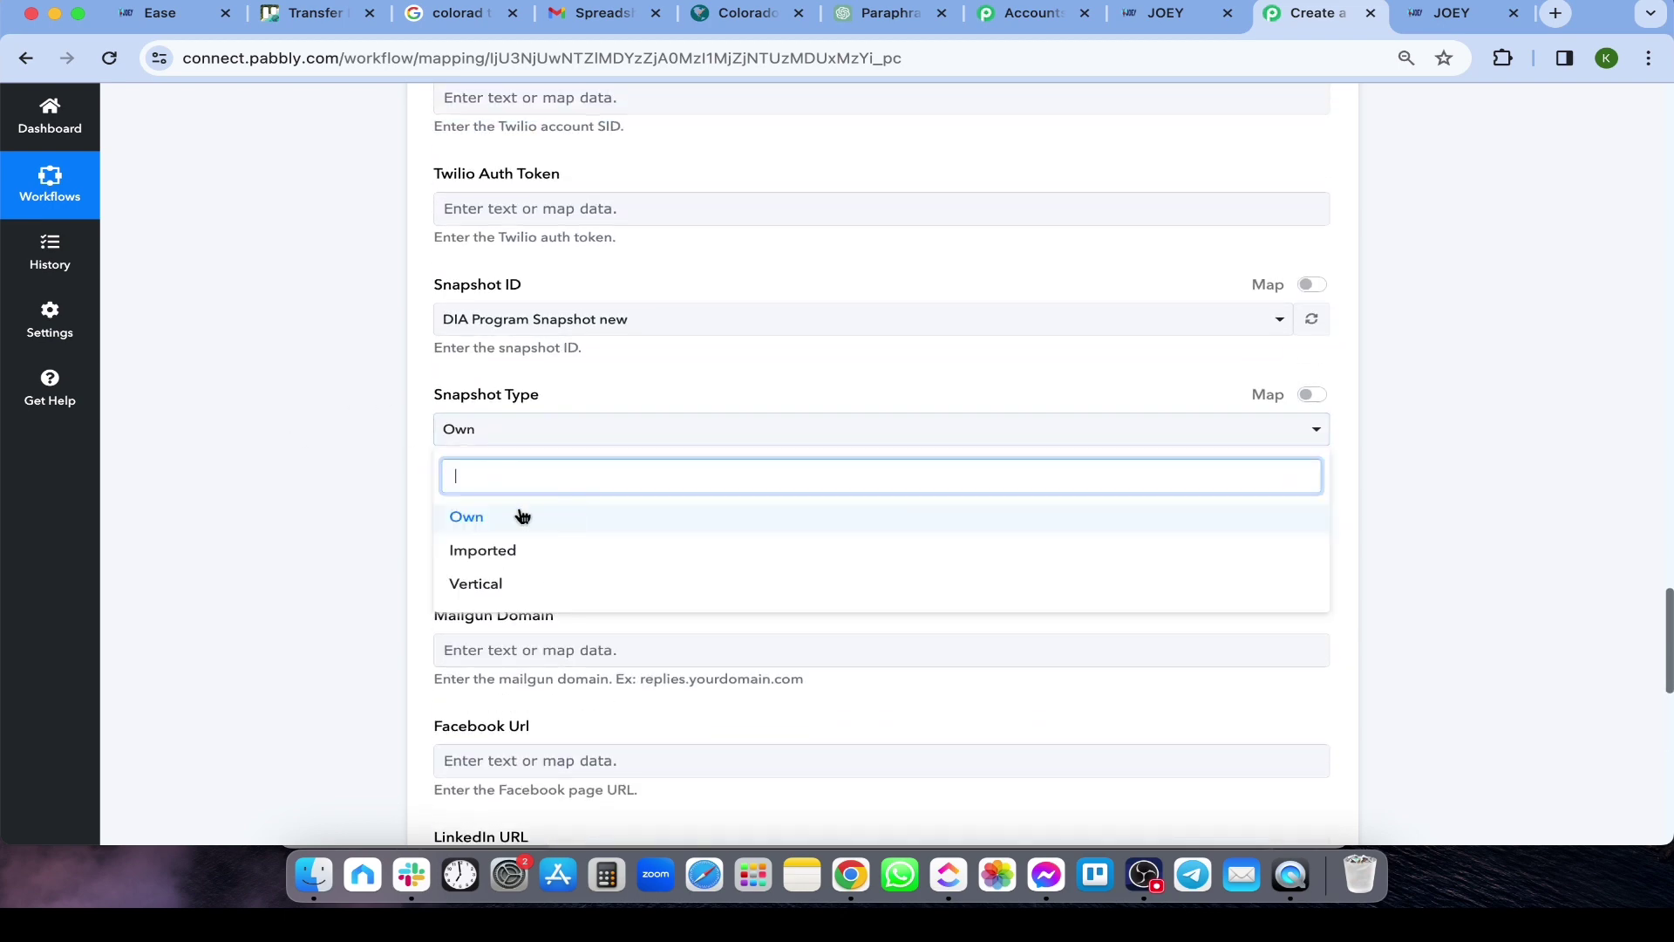
{"action": "left_click", "coordinate": [456, 550]}
{"action": "left_click", "coordinate": [531, 322]}
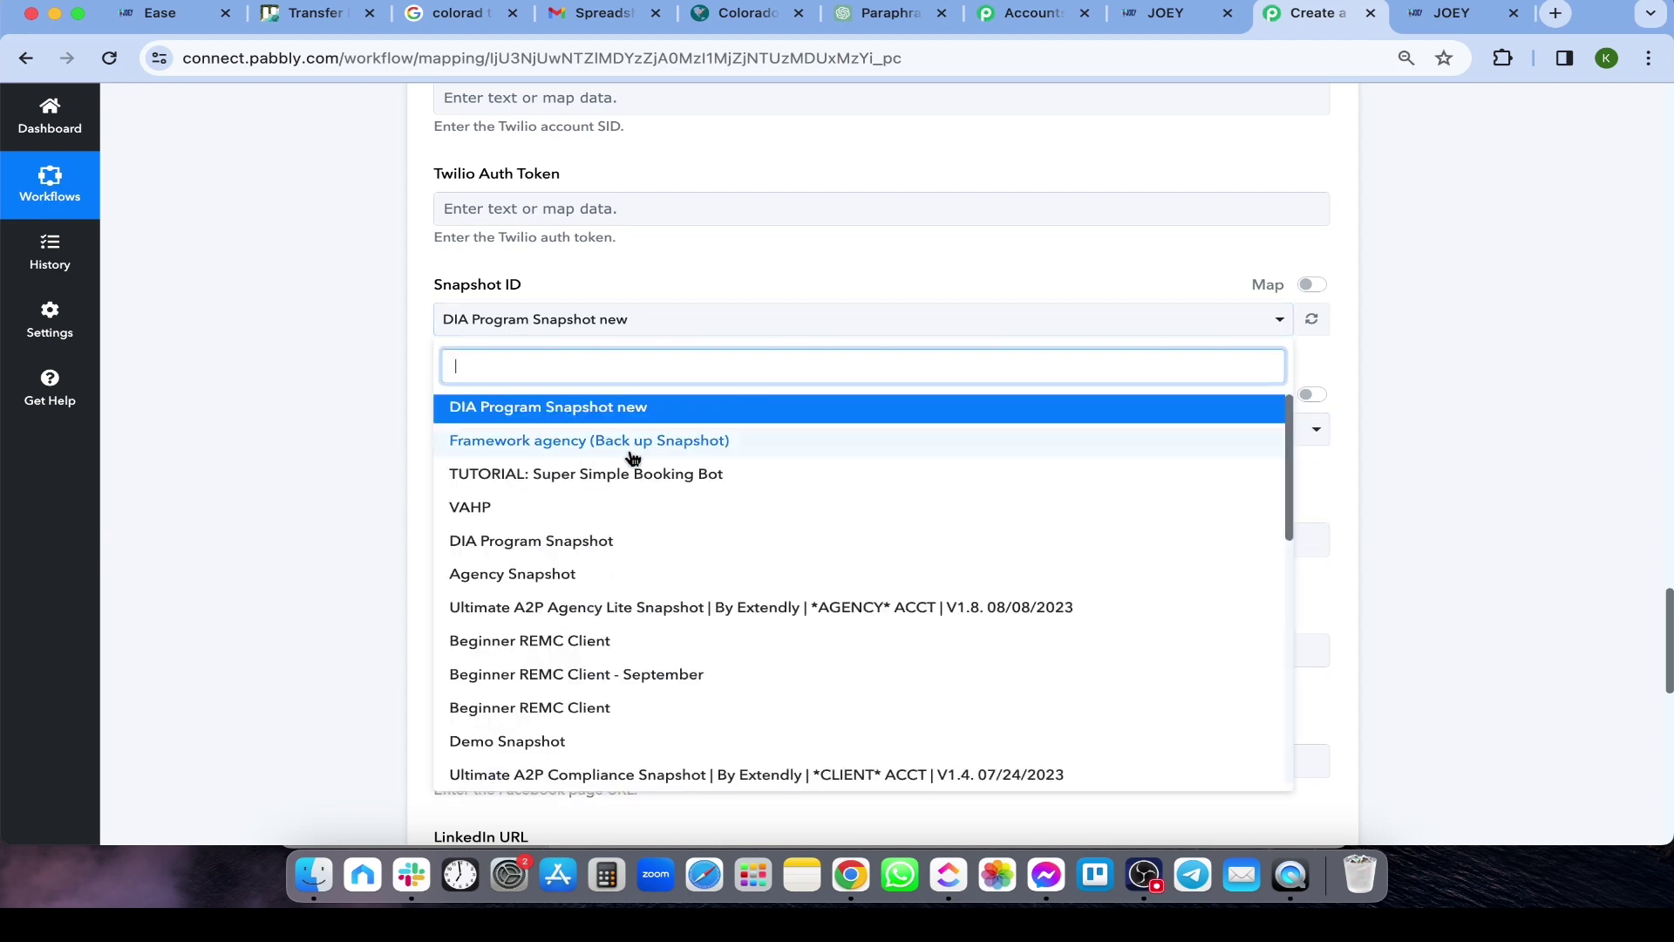
{"action": "scroll", "coordinate": [635, 587], "scroll_direction": "down", "scroll_amount": 10}
{"action": "left_click", "coordinate": [575, 632]}
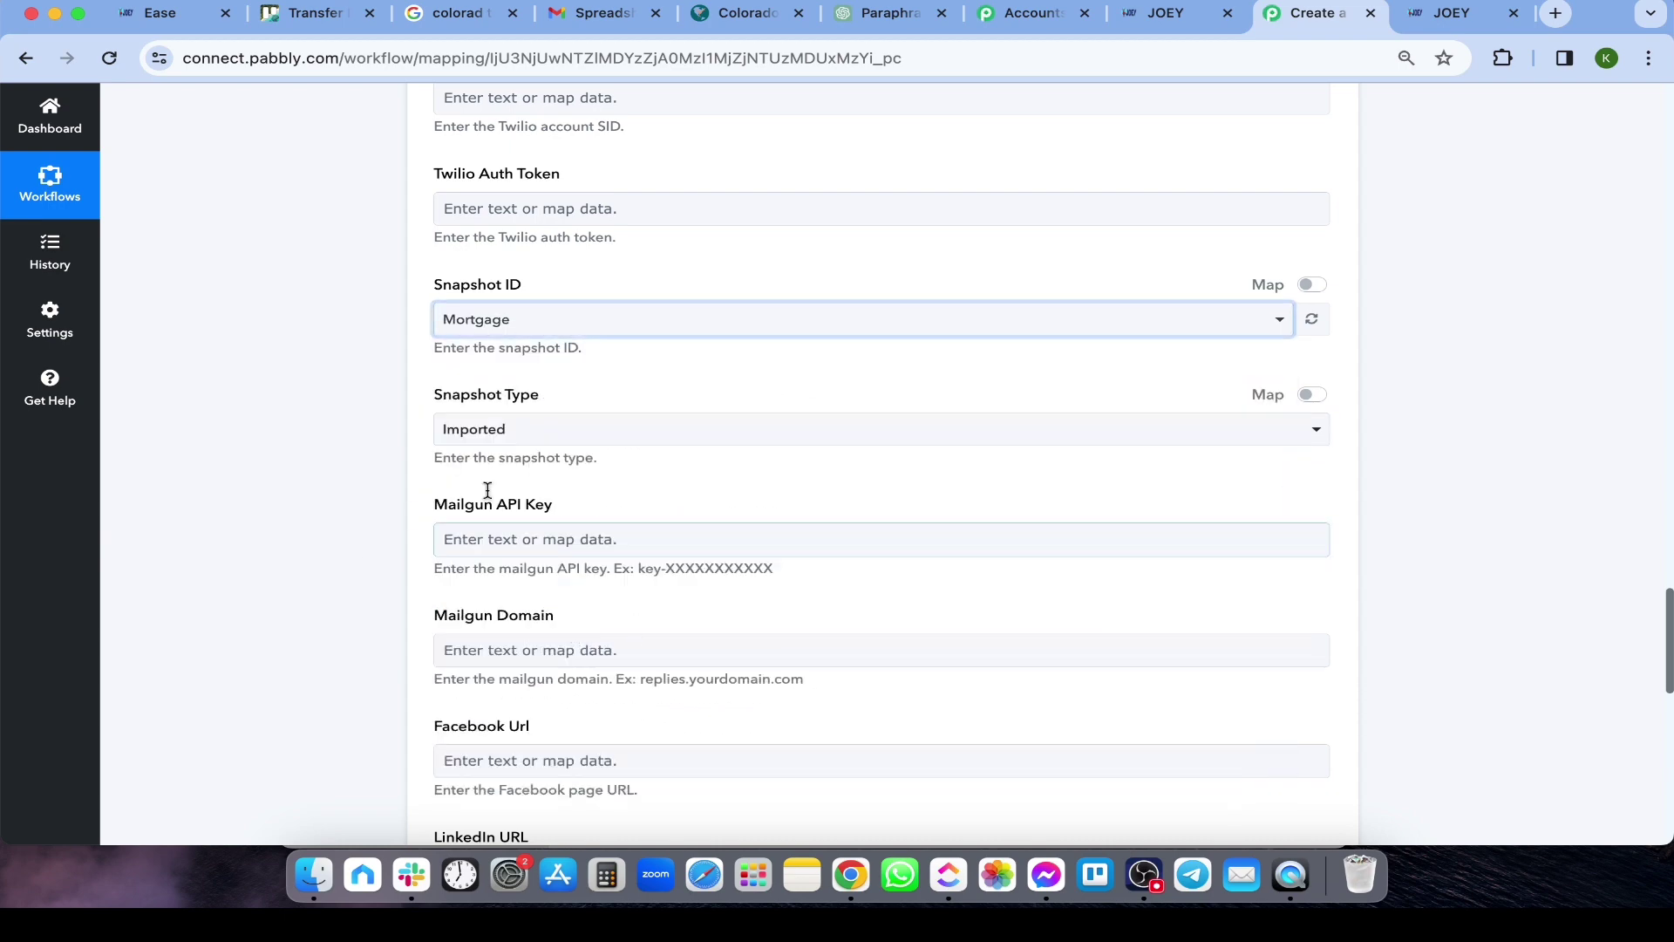
{"action": "left_click", "coordinate": [504, 325]}
Keep the Mortgage snapshot, then save the Create Location step and send a test request
{"action": "left_click", "coordinate": [514, 710]}
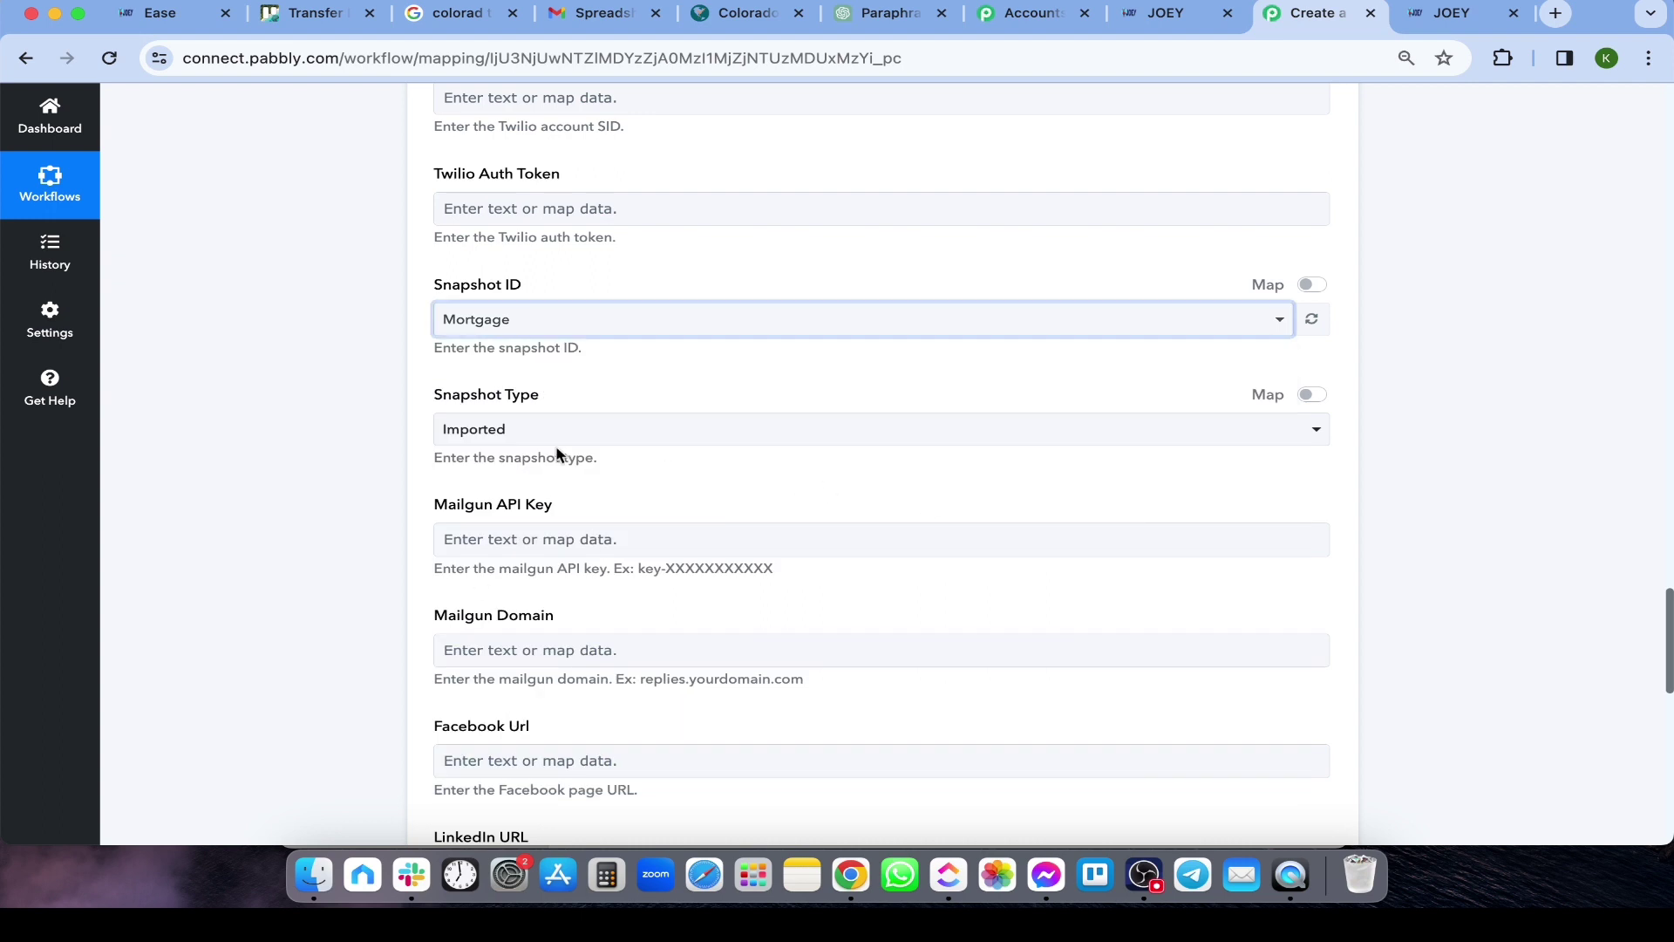
{"action": "scroll", "coordinate": [415, 499], "scroll_direction": "down", "scroll_amount": 10}
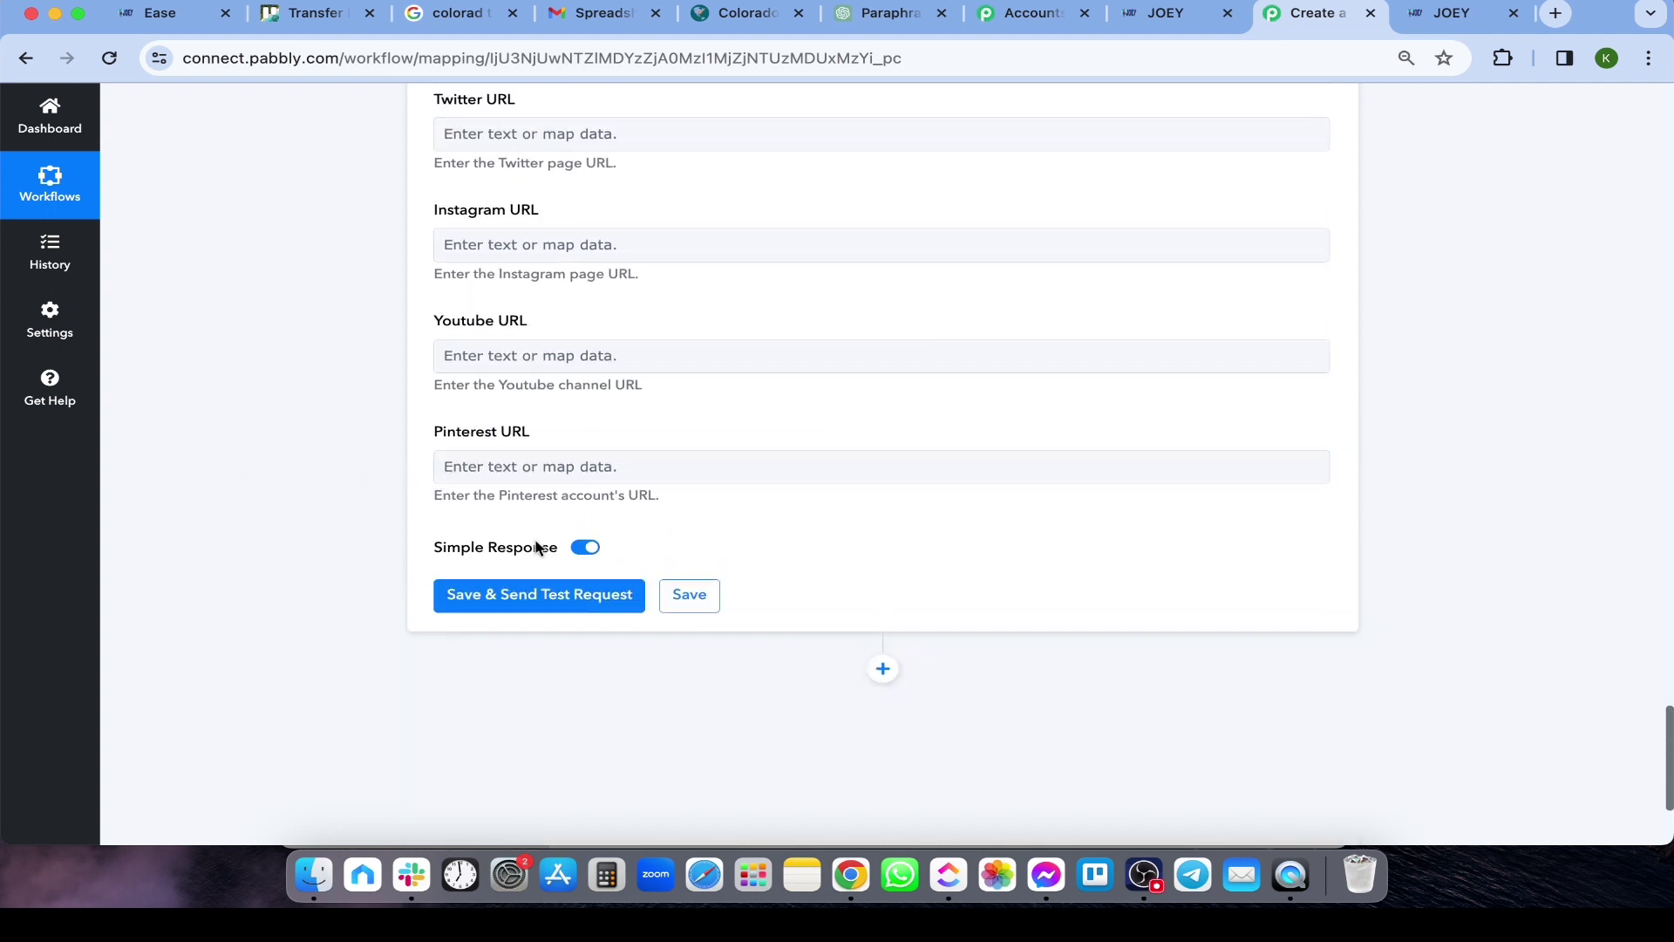
{"action": "scroll", "coordinate": [494, 523], "scroll_direction": "up", "scroll_amount": 5}
{"action": "scroll", "coordinate": [611, 610], "scroll_direction": "down", "scroll_amount": 5}
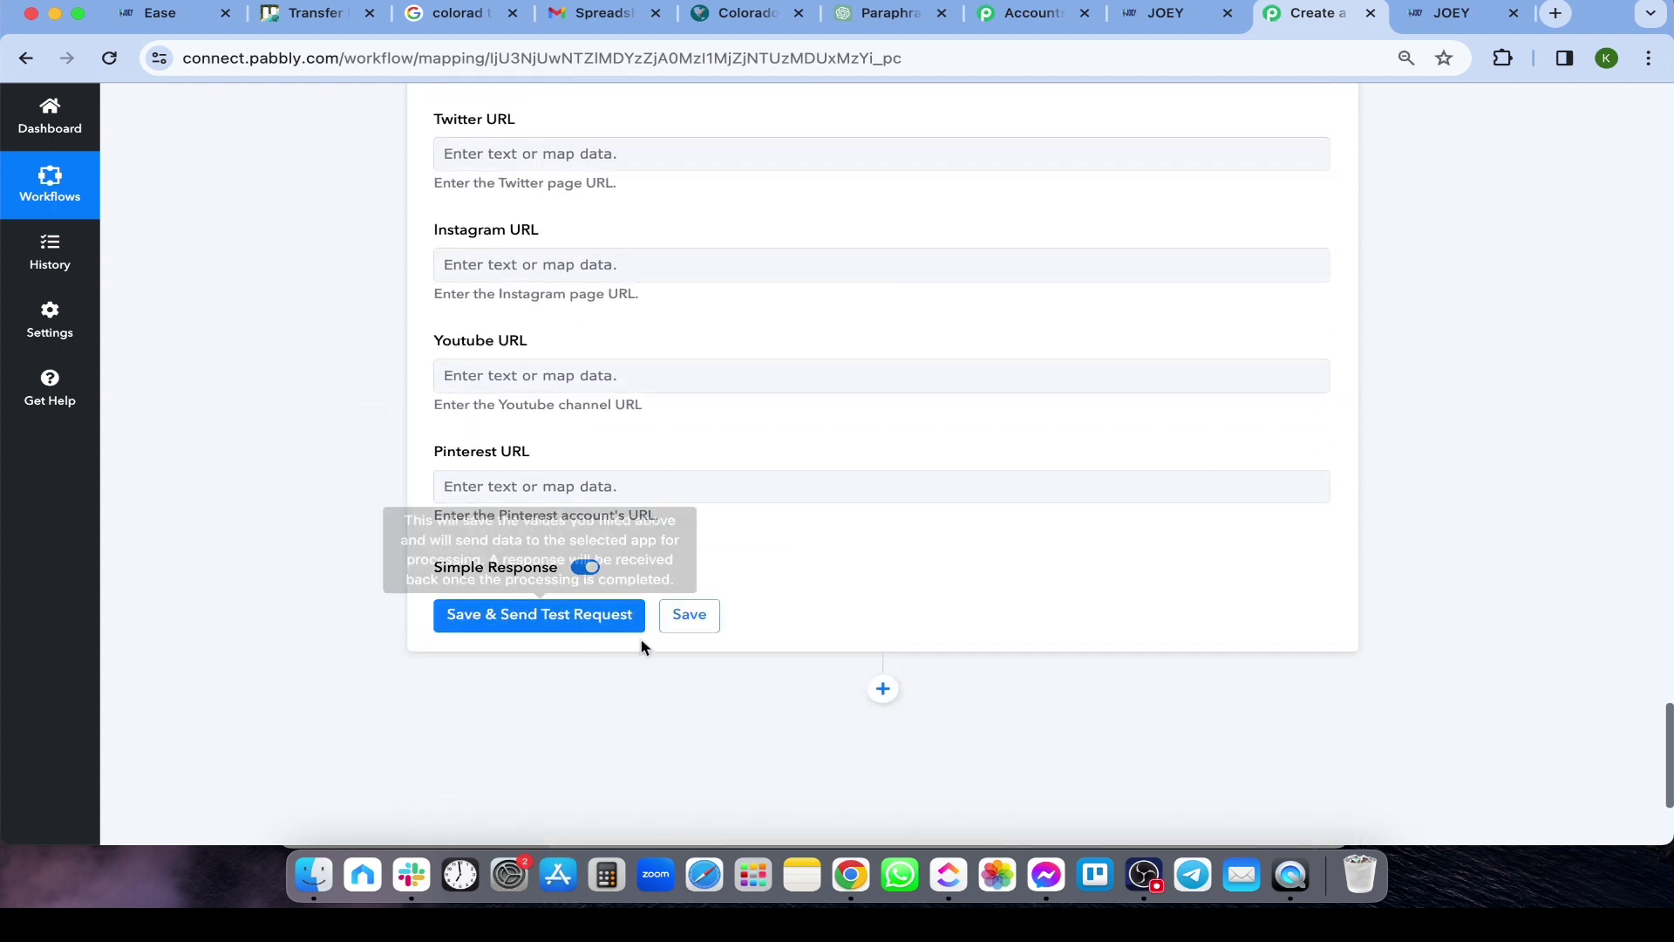
{"action": "left_click", "coordinate": [529, 624]}
Review the Response Received table listing the new Framework.io location's details
{"action": "scroll", "coordinate": [663, 549], "scroll_direction": "down", "scroll_amount": 2}
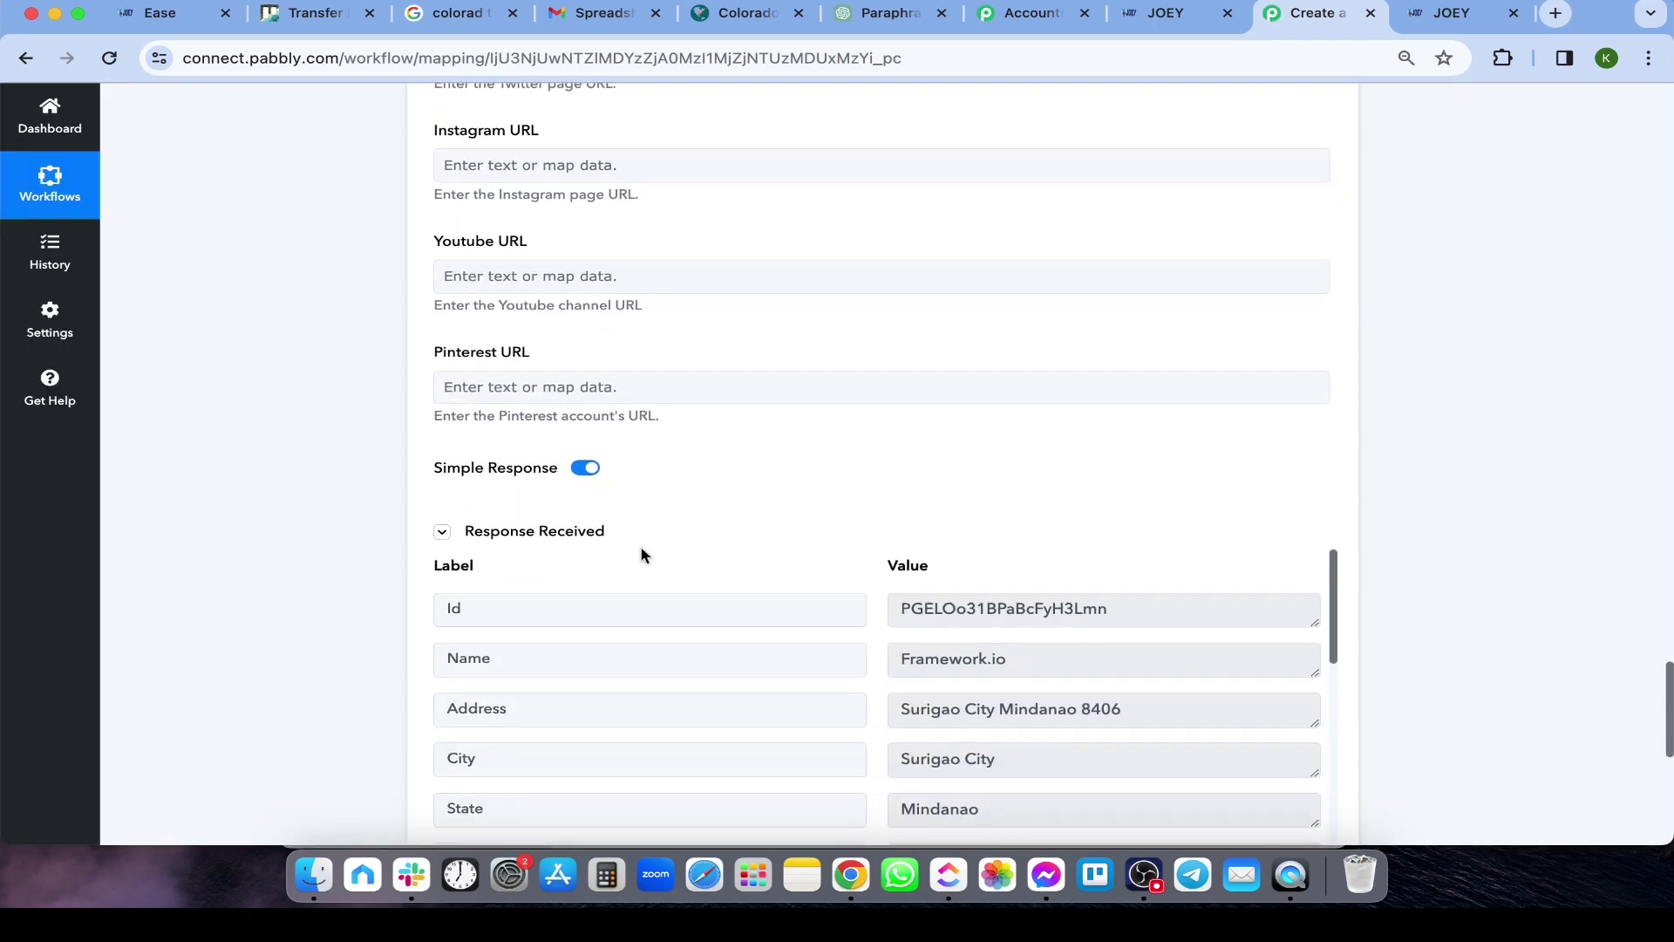
{"action": "scroll", "coordinate": [641, 555], "scroll_direction": "down", "scroll_amount": 5}
{"action": "scroll", "coordinate": [829, 370], "scroll_direction": "down", "scroll_amount": 10}
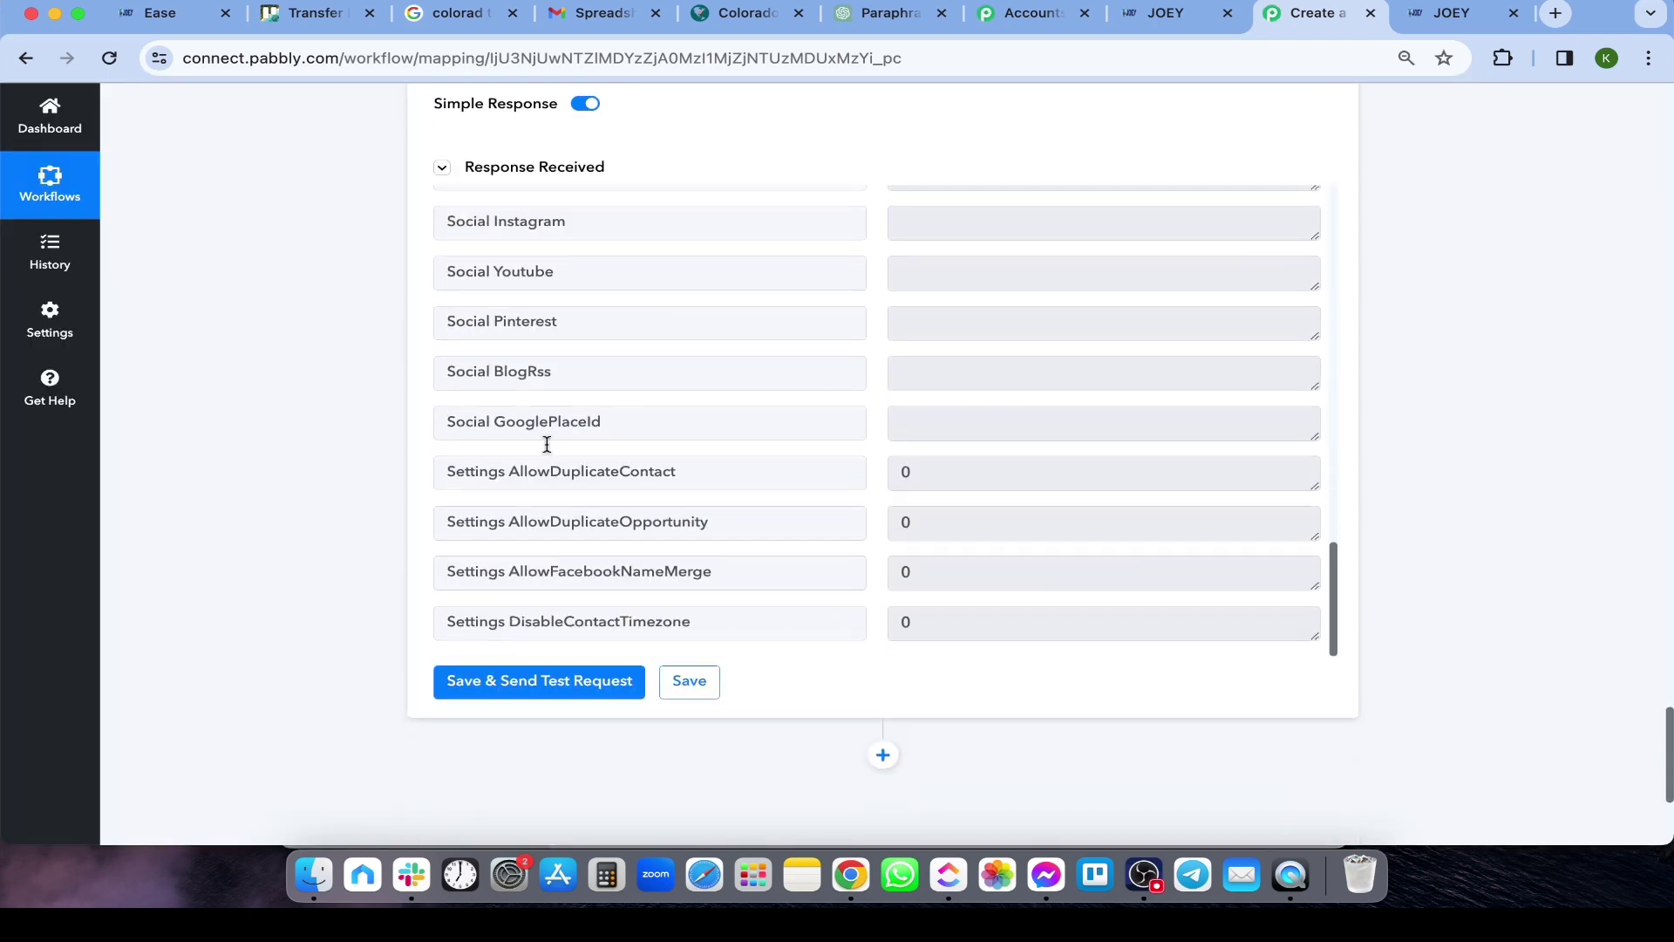
{"action": "scroll", "coordinate": [290, 455], "scroll_direction": "up", "scroll_amount": 7}
{"action": "scroll", "coordinate": [299, 458], "scroll_direction": "down", "scroll_amount": 4}
{"action": "scroll", "coordinate": [837, 657], "scroll_direction": "up", "scroll_amount": 4}
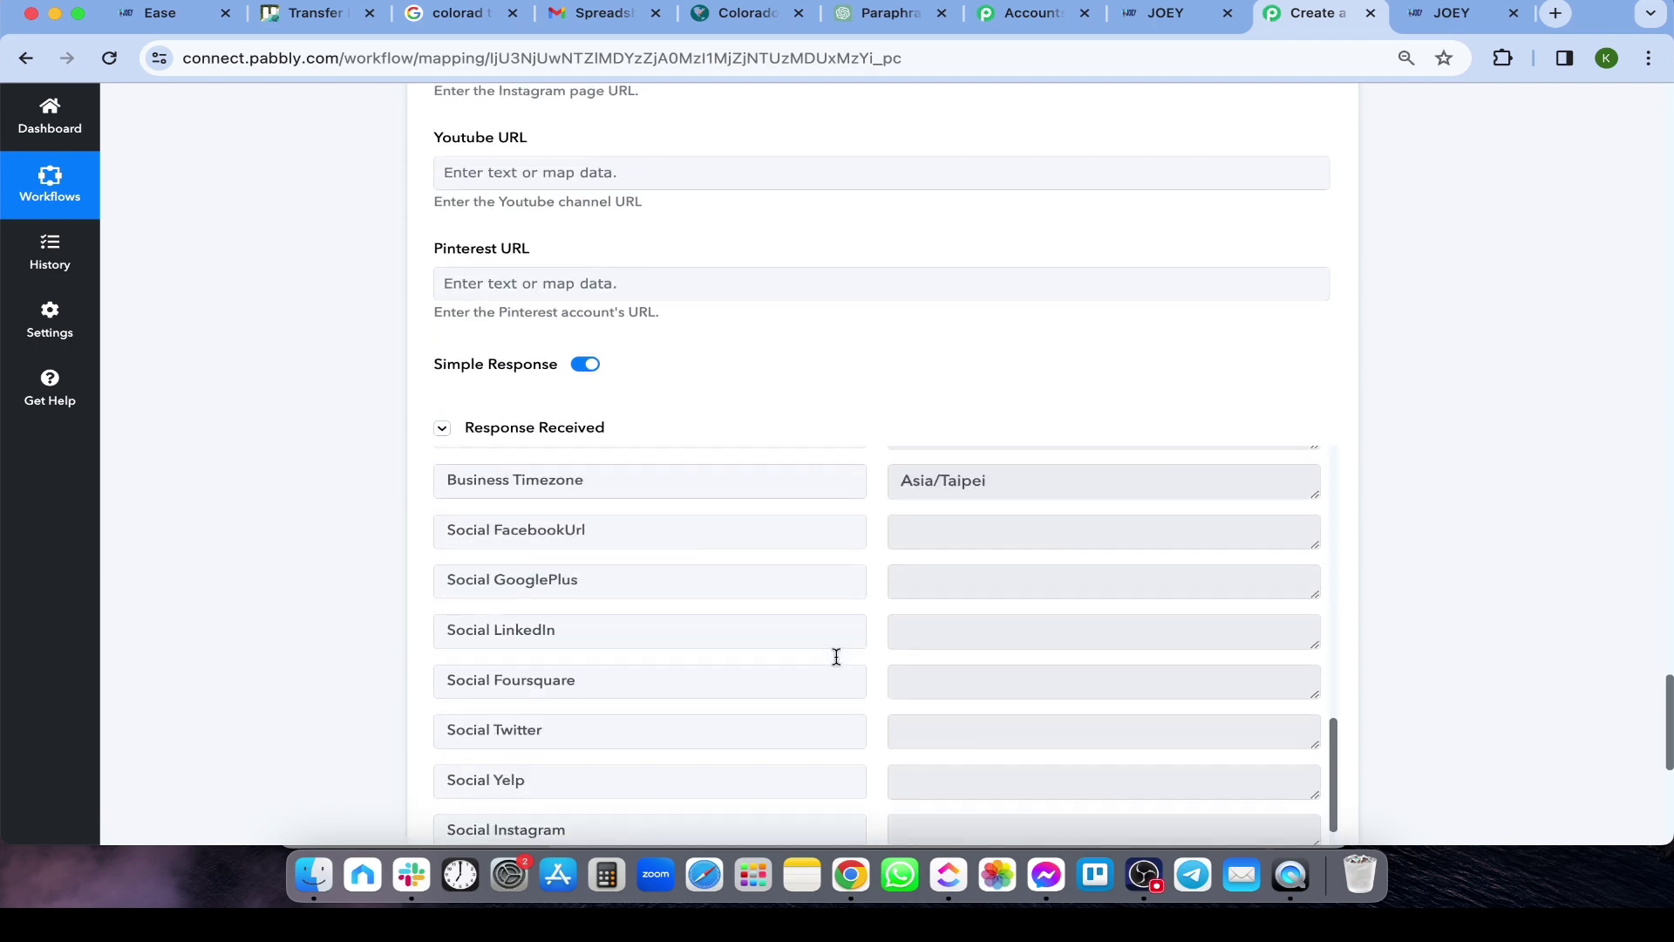
{"action": "scroll", "coordinate": [837, 658], "scroll_direction": "up", "scroll_amount": 6}
{"action": "scroll", "coordinate": [269, 579], "scroll_direction": "down", "scroll_amount": 2}
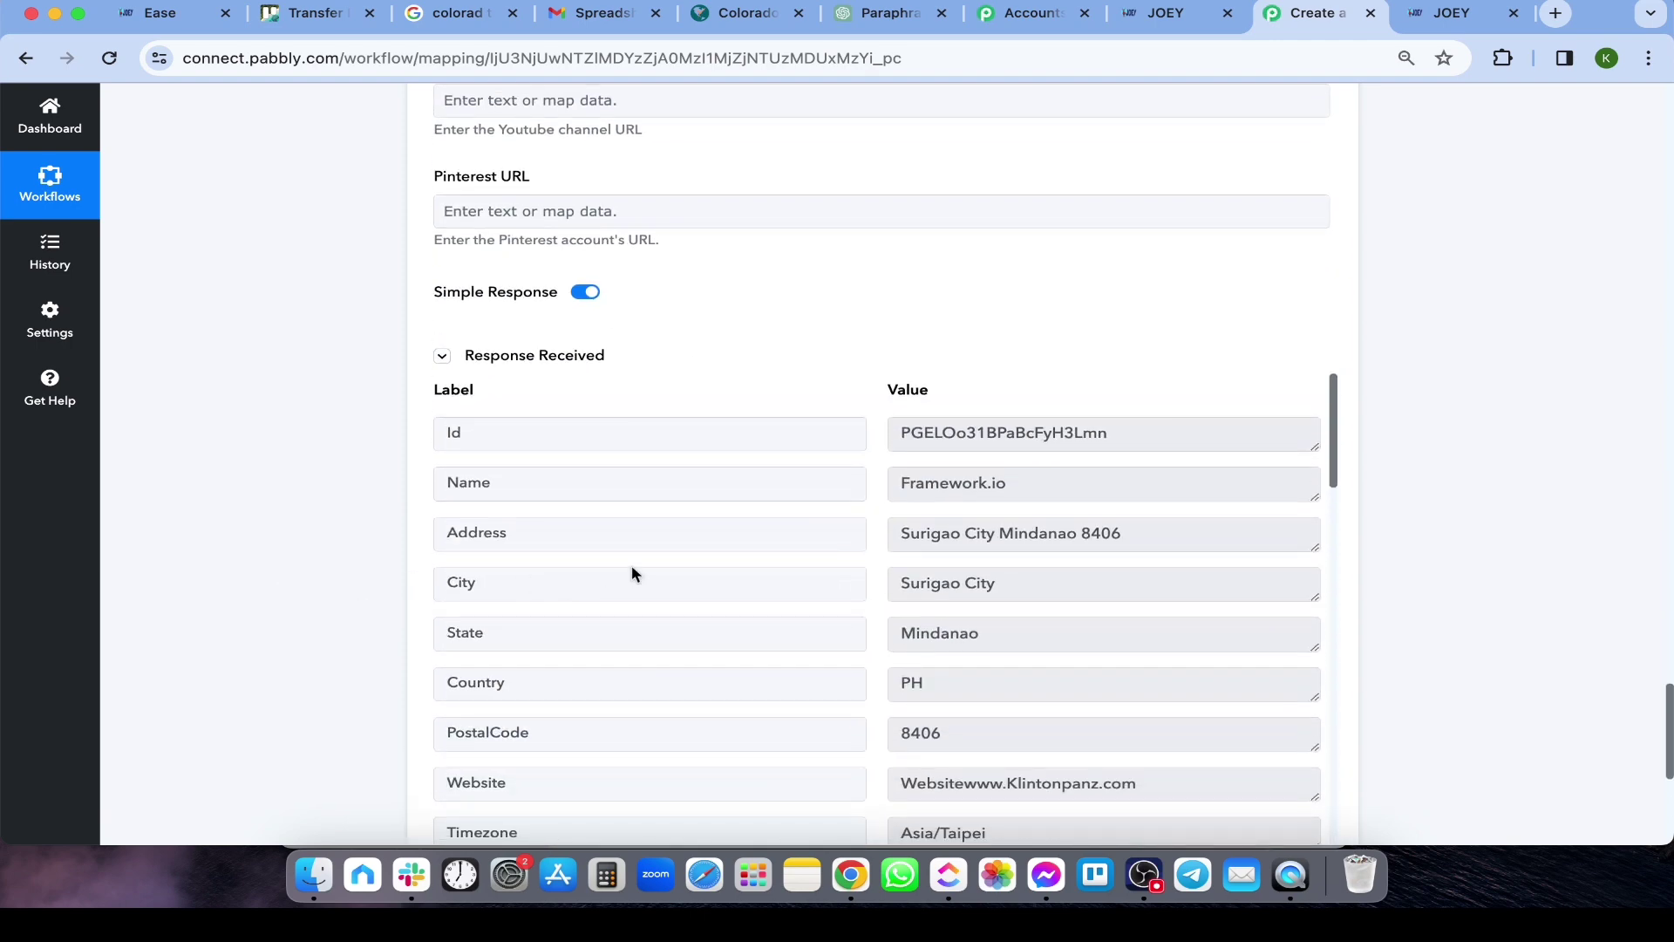
{"action": "scroll", "coordinate": [796, 549], "scroll_direction": "down", "scroll_amount": 3}
{"action": "scroll", "coordinate": [803, 546], "scroll_direction": "up", "scroll_amount": 3}
In JOEY, search sub-accounts for 'framework' and switch into the Framework.io sub-account
{"action": "left_click", "coordinate": [1170, 22]}
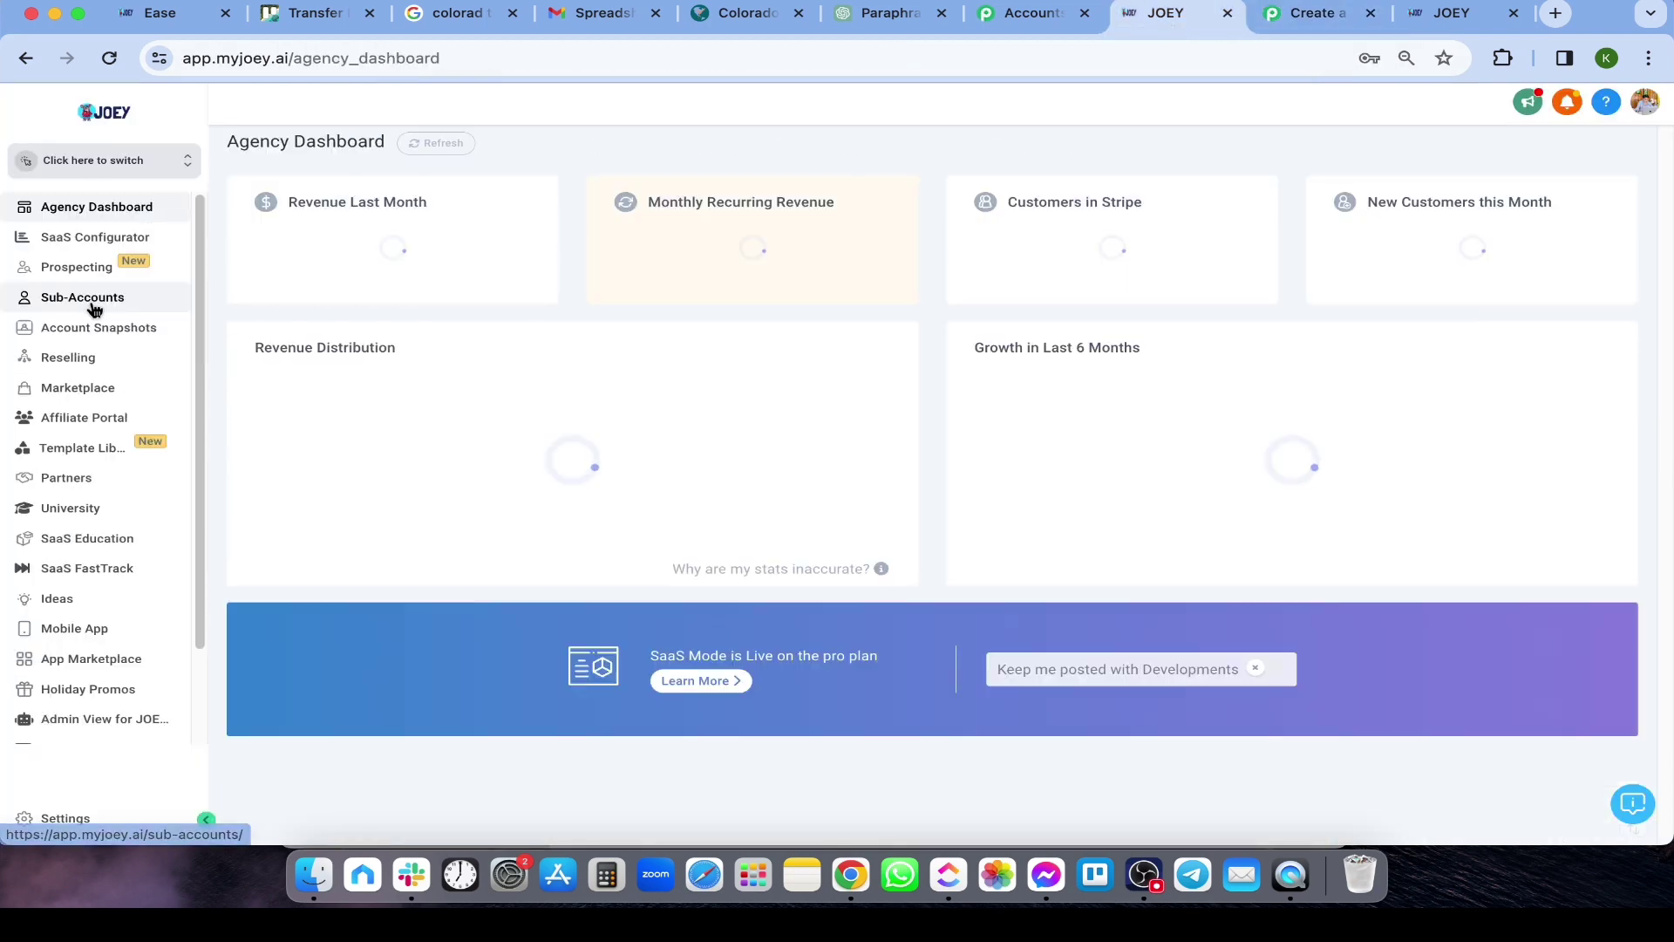
{"action": "left_click", "coordinate": [94, 307]}
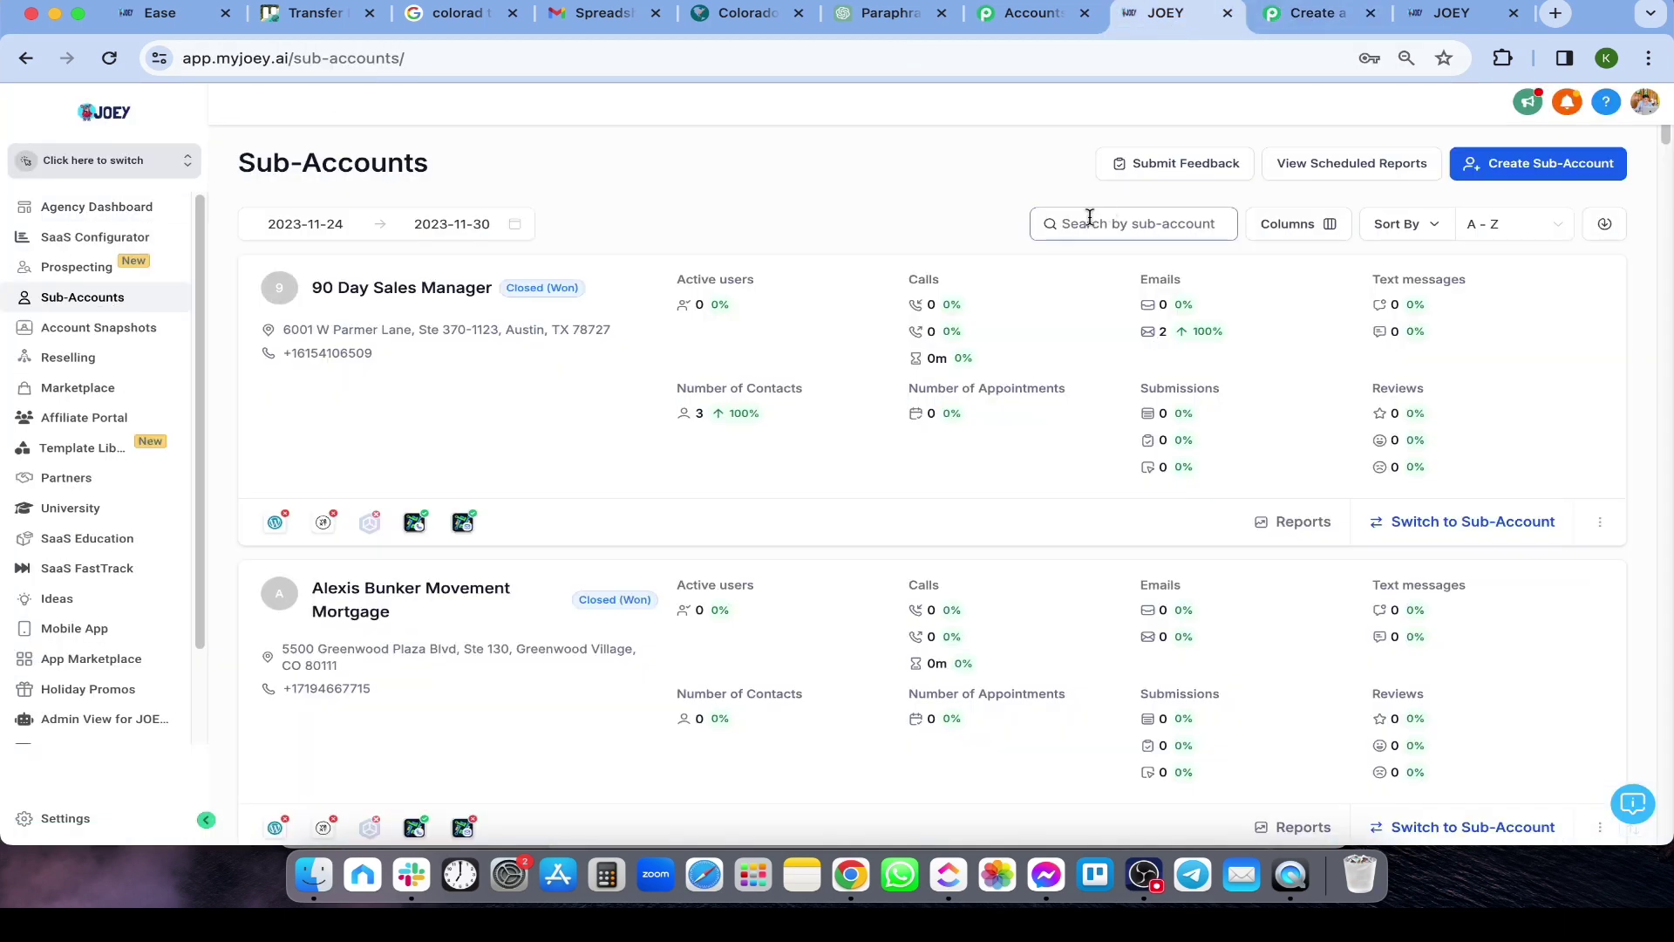
{"action": "left_click", "coordinate": [1089, 217]}
{"action": "type", "text": "framework"}
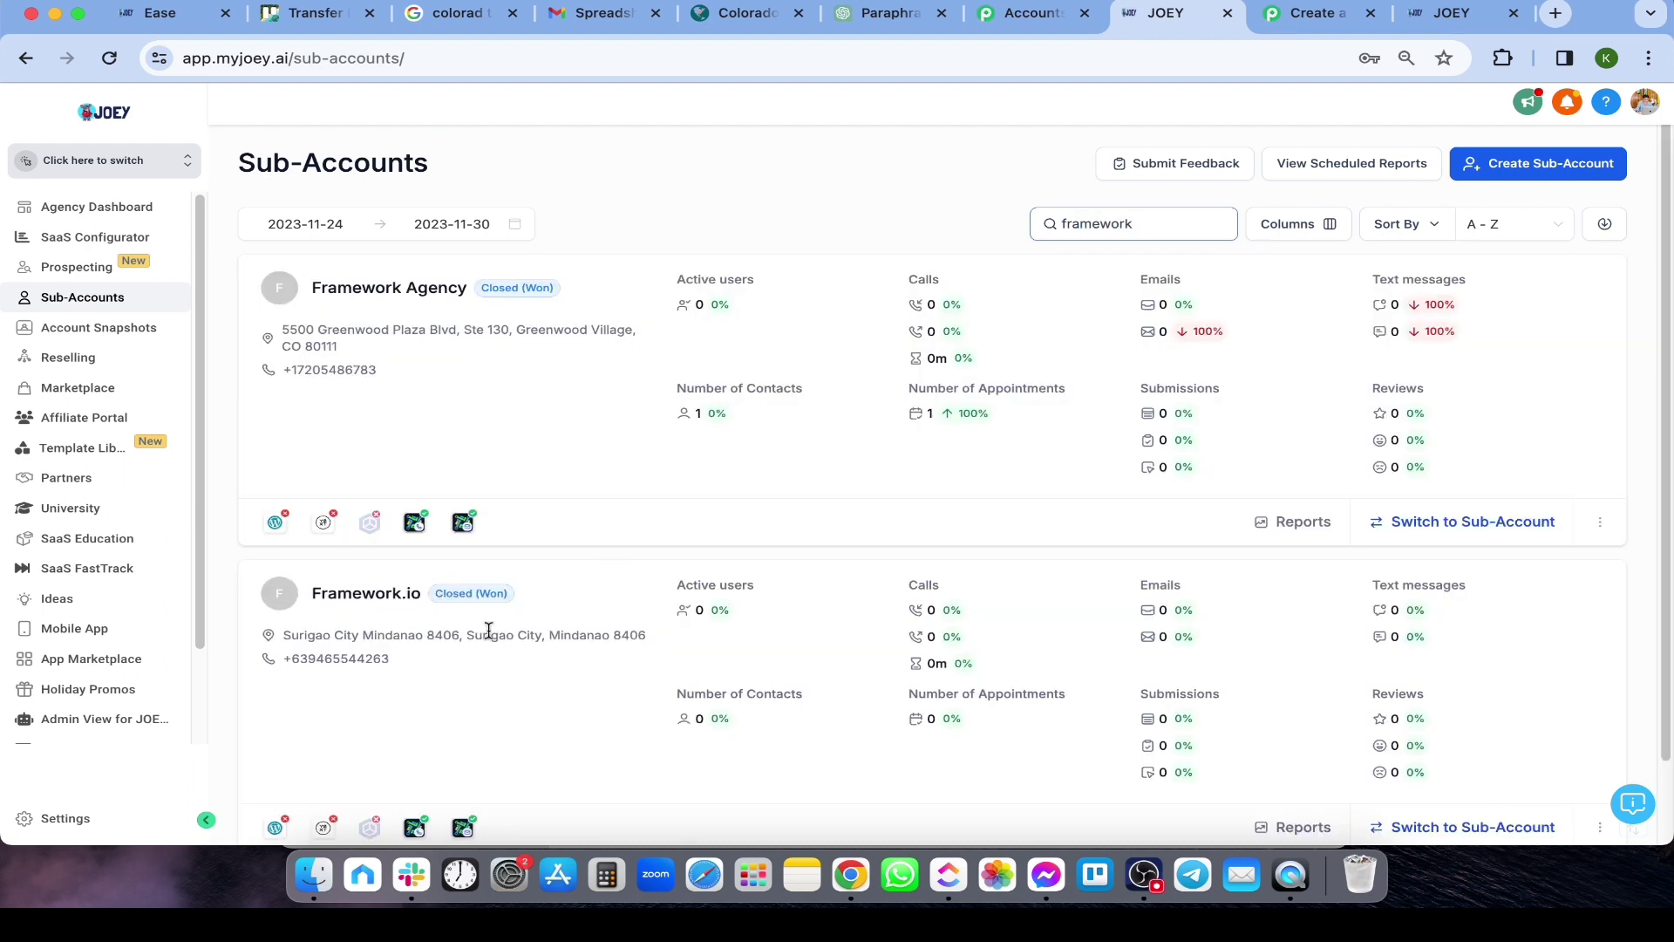
{"action": "scroll", "coordinate": [489, 629], "scroll_direction": "down", "scroll_amount": 2}
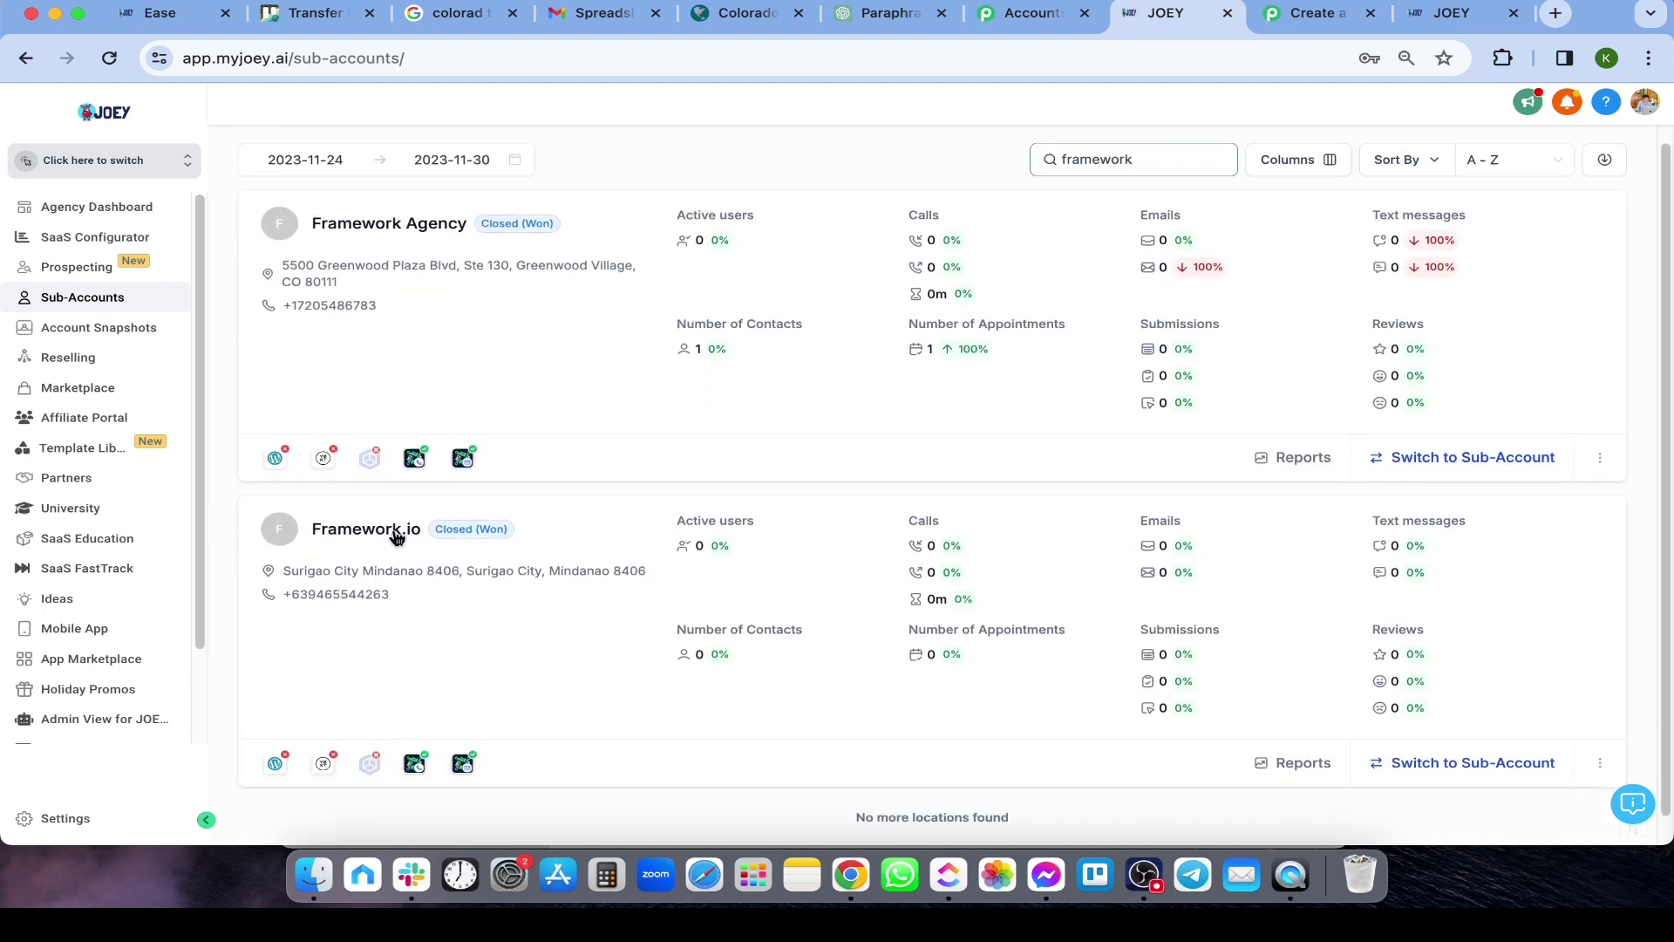
{"action": "left_click", "coordinate": [346, 537]}
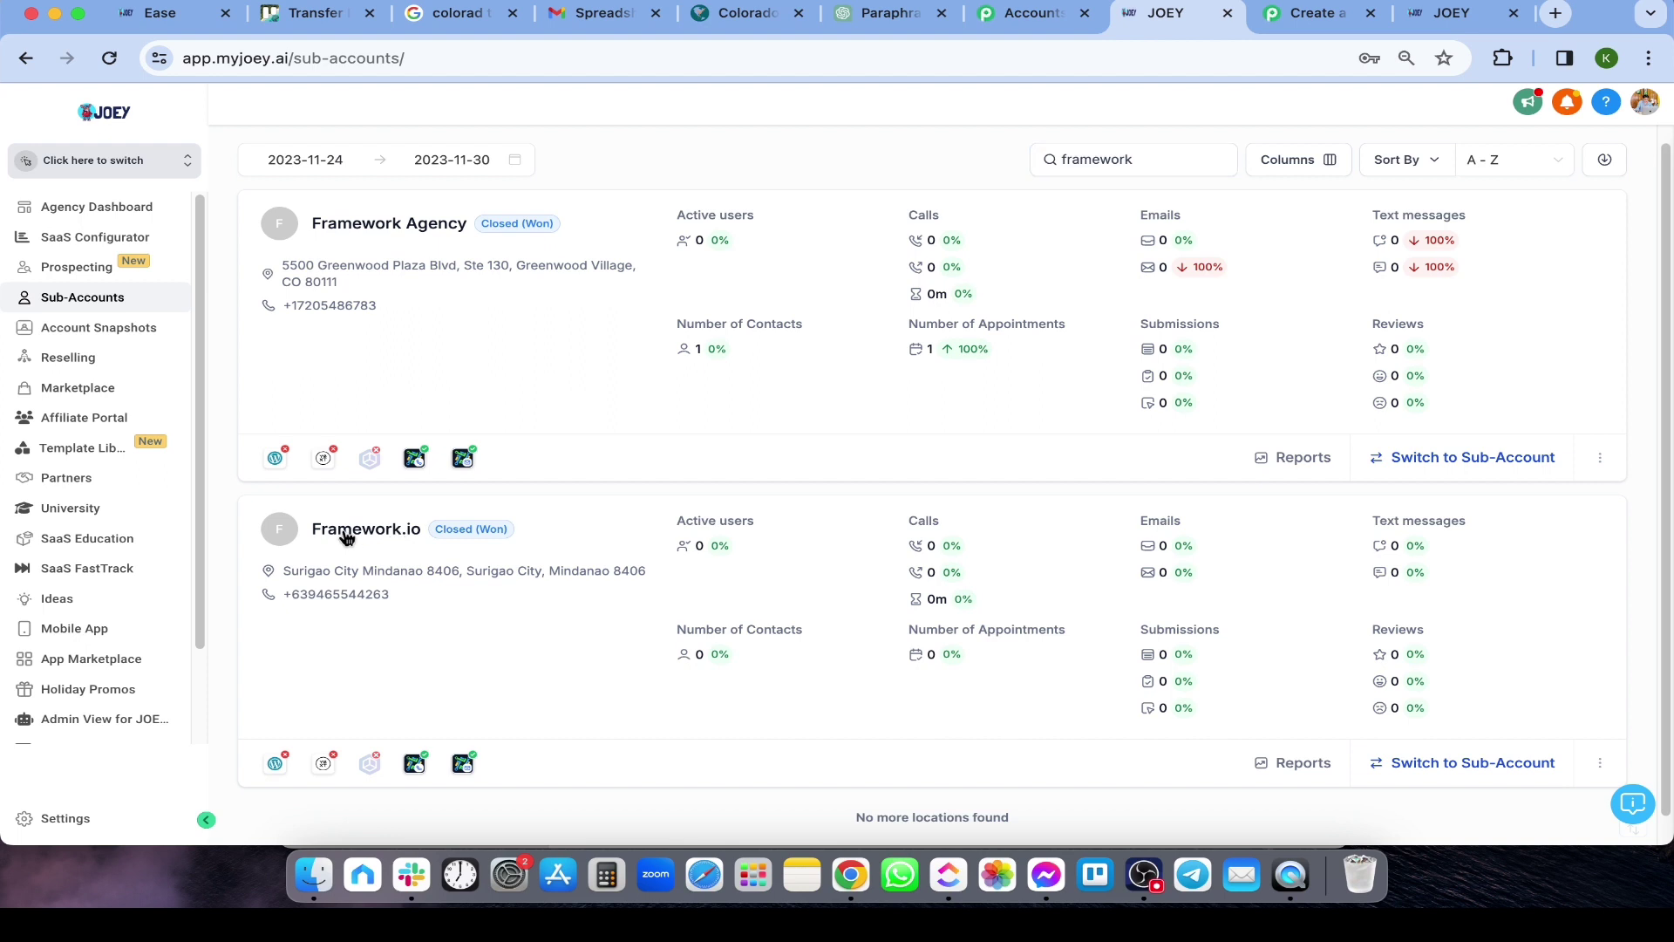
{"action": "left_click", "coordinate": [419, 538]}
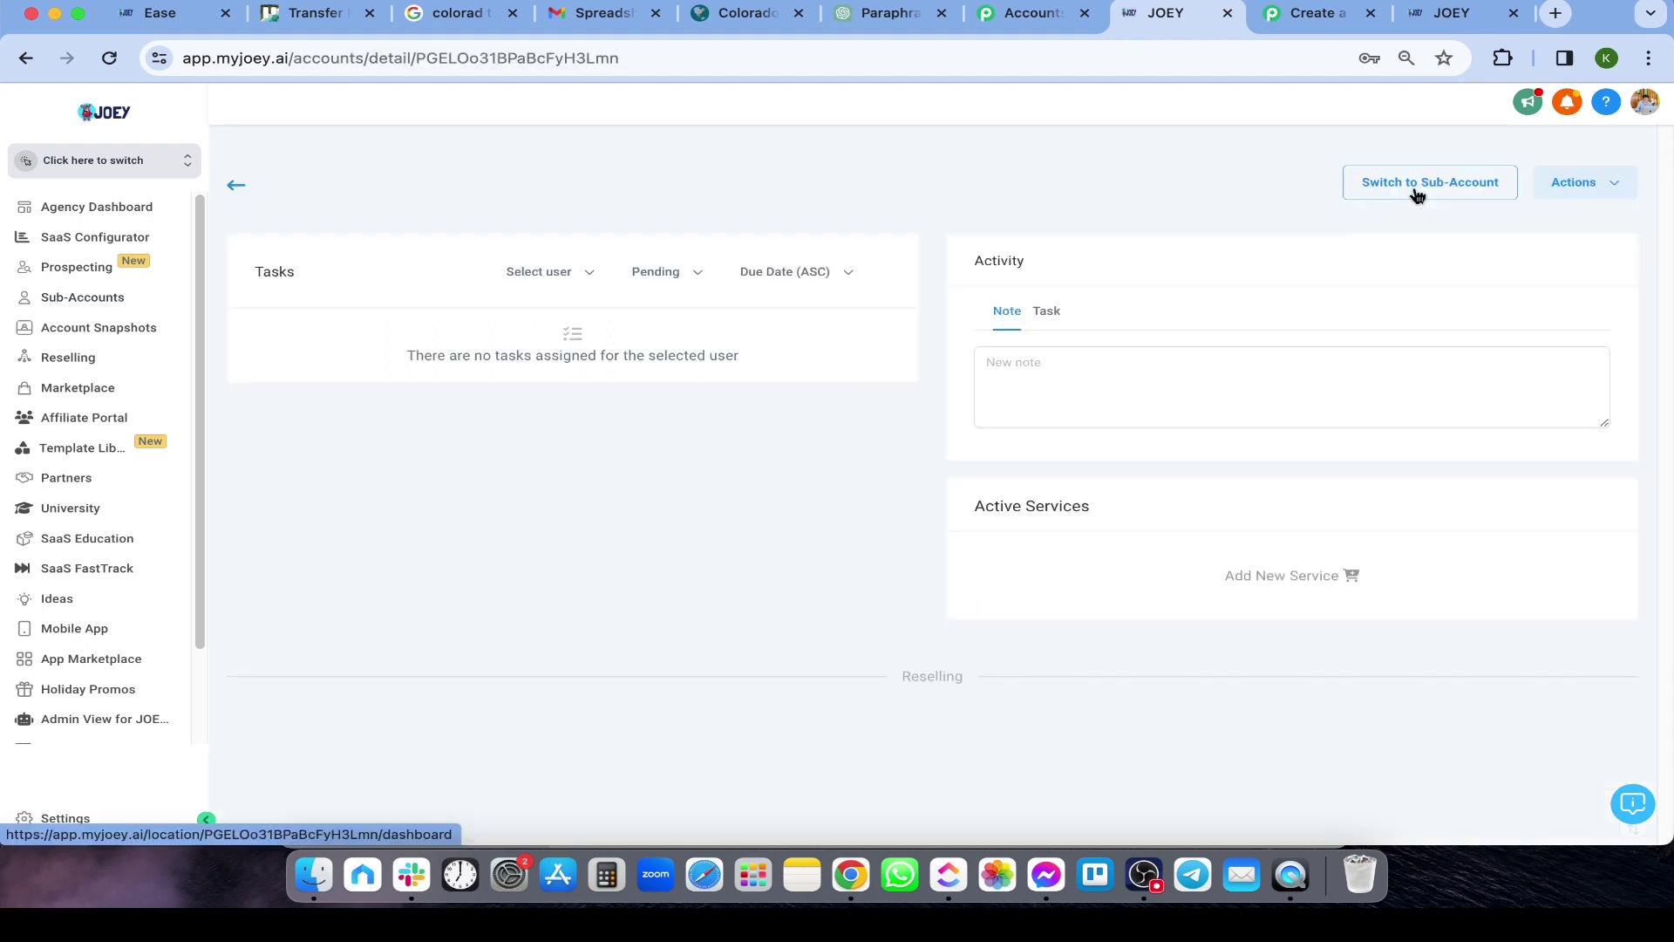
{"action": "left_click", "coordinate": [1417, 183]}
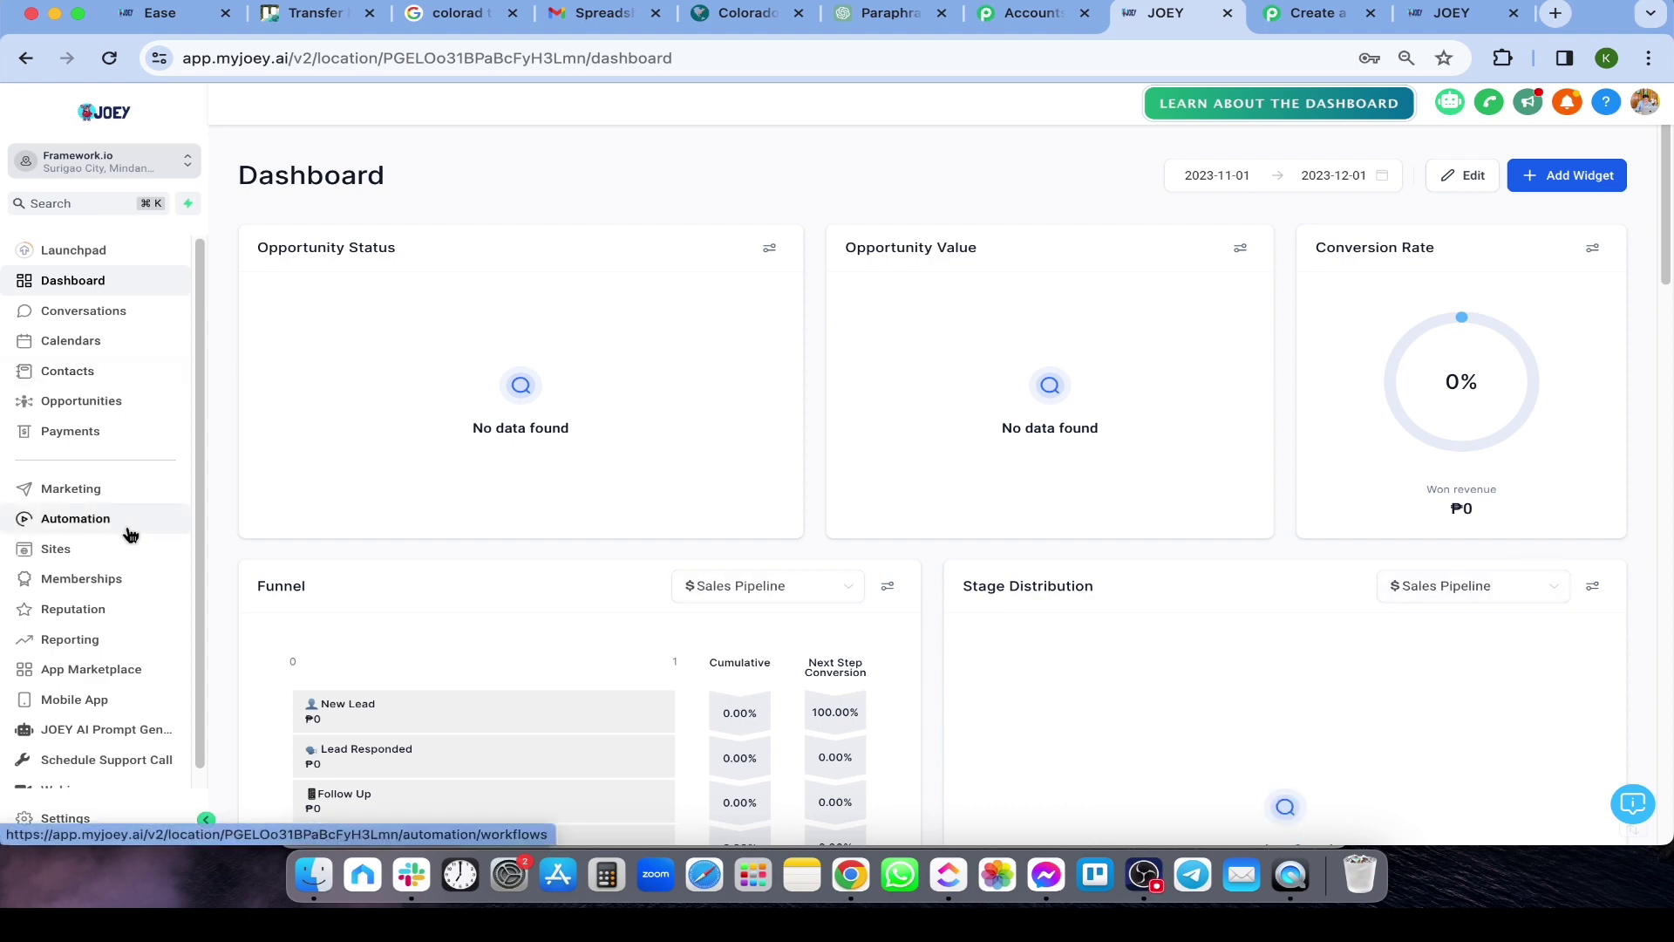
View Framework.io's Automation list with the eight FW snapshot workflow folders, then return to Pabbly
{"action": "left_click", "coordinate": [75, 519]}
{"action": "scroll", "coordinate": [320, 482], "scroll_direction": "down", "scroll_amount": 1}
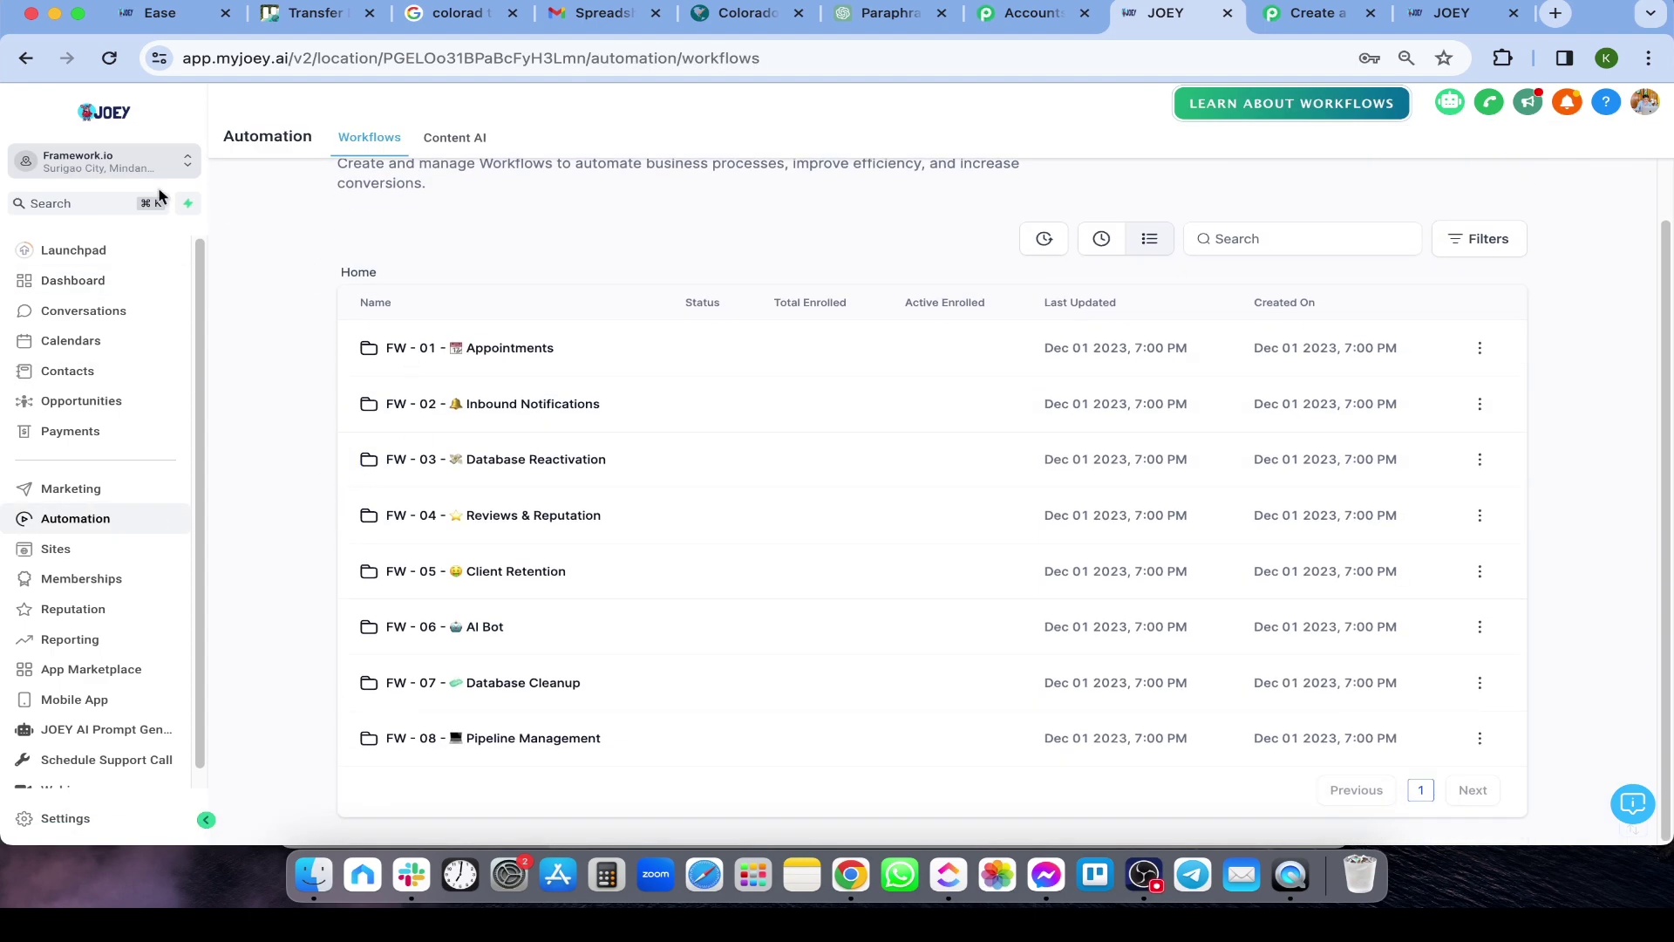
{"action": "scroll", "coordinate": [323, 388], "scroll_direction": "up", "scroll_amount": 1}
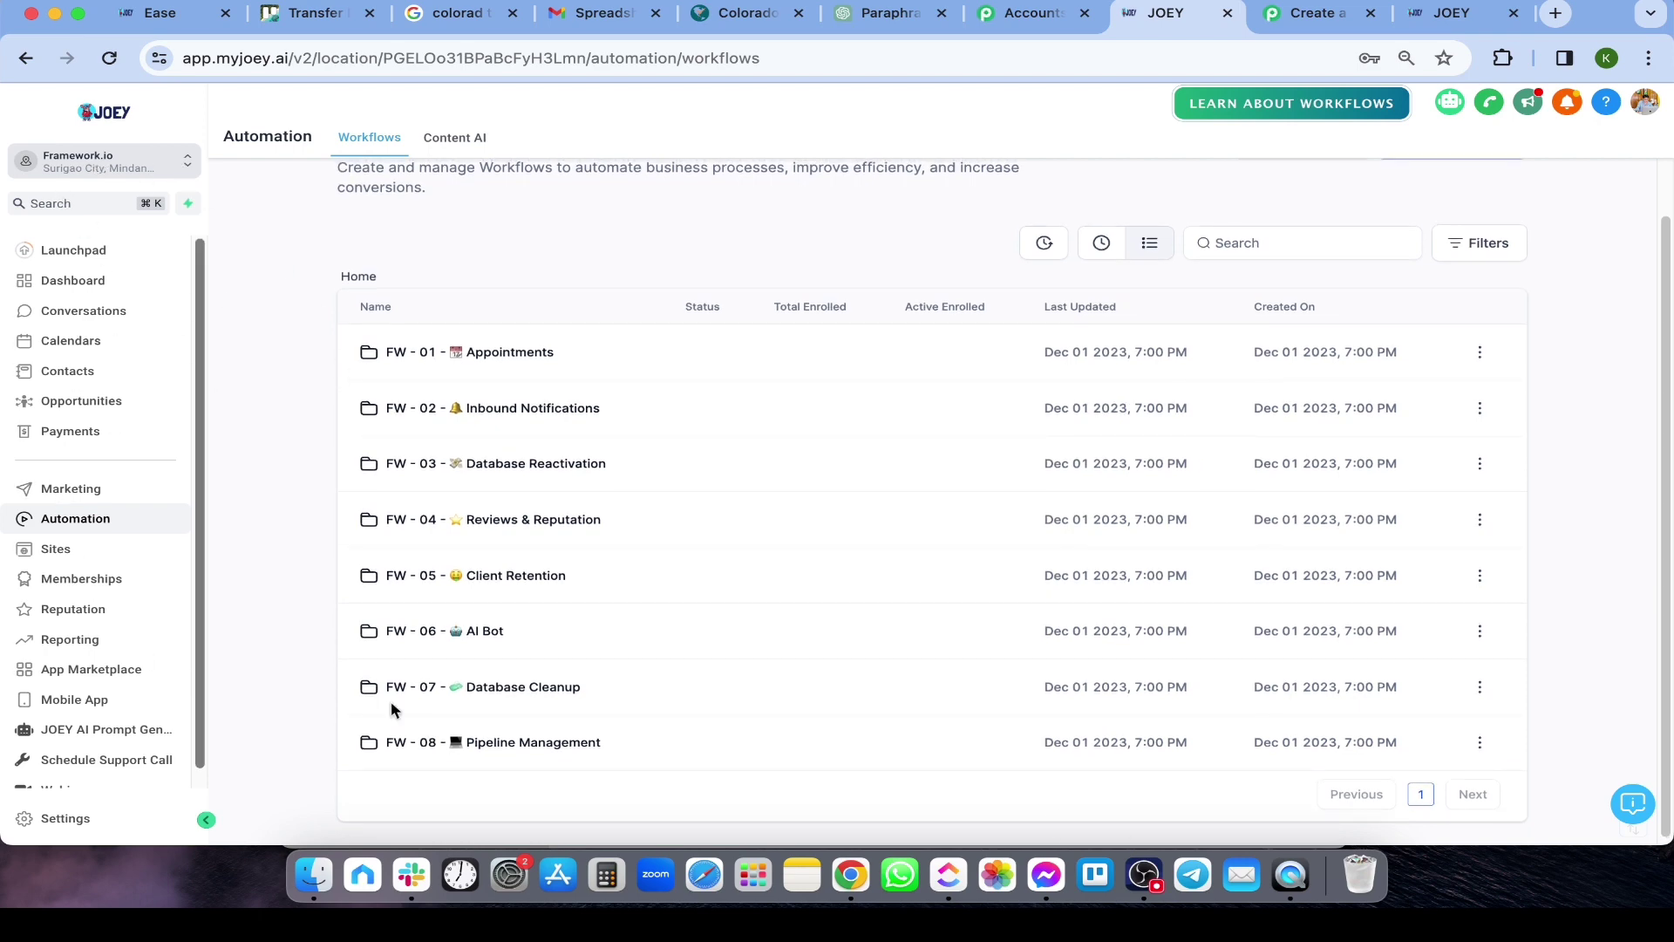
{"action": "scroll", "coordinate": [609, 306], "scroll_direction": "up", "scroll_amount": 2}
{"action": "scroll", "coordinate": [924, 259], "scroll_direction": "down", "scroll_amount": 1}
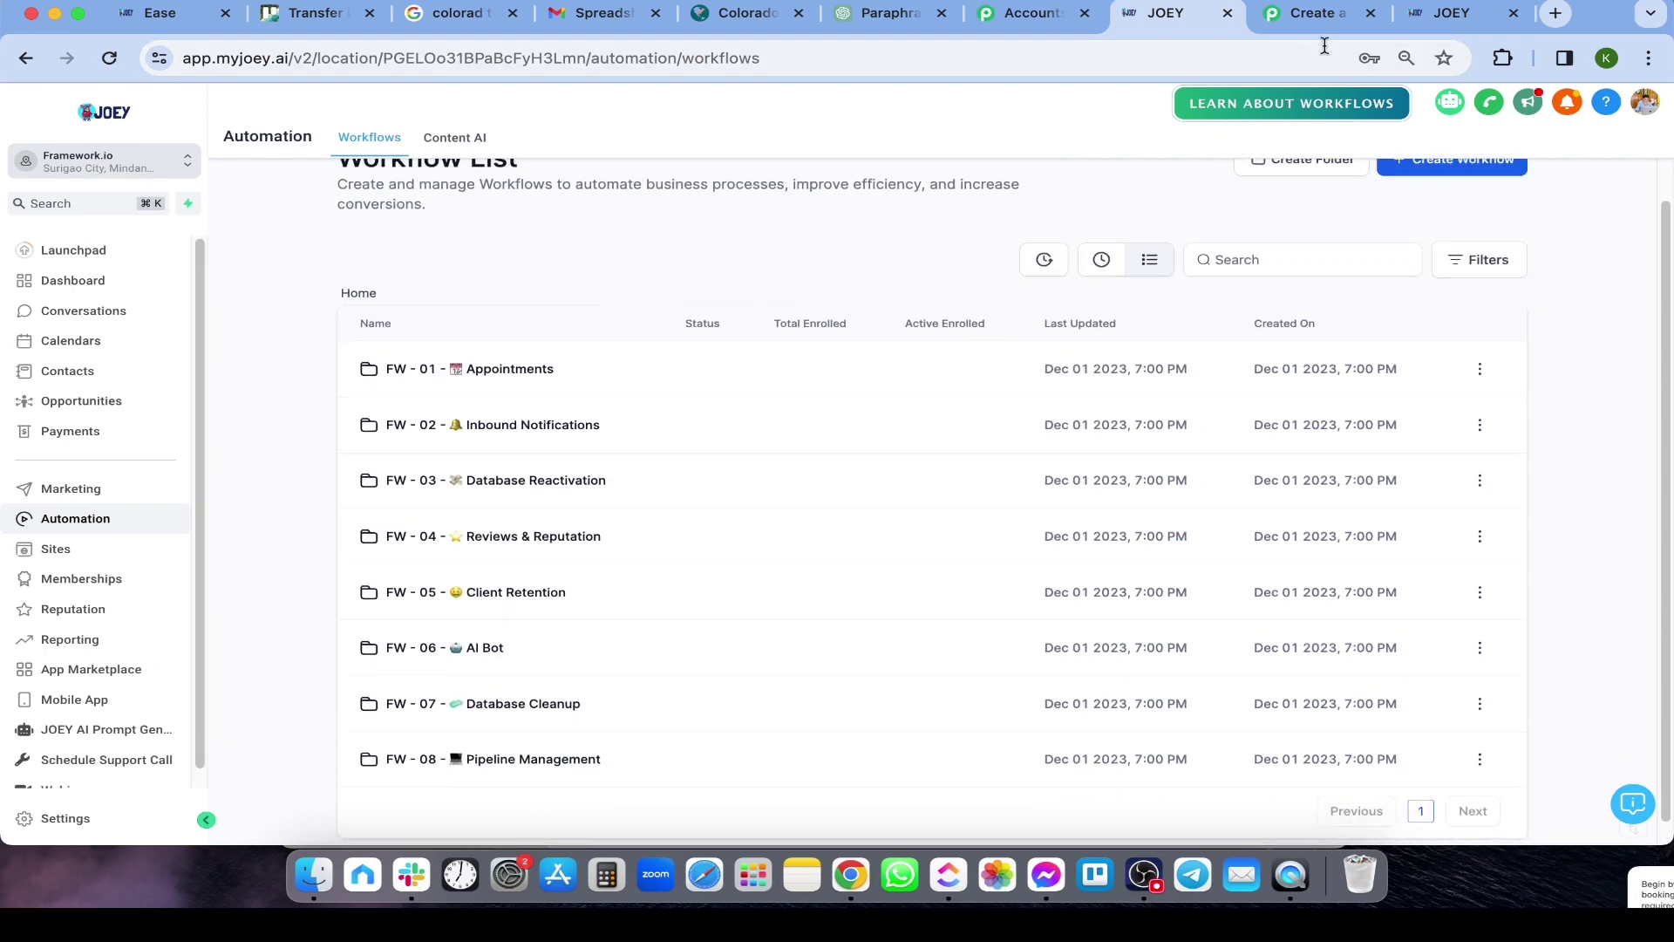
{"action": "left_click", "coordinate": [1304, 21]}
Add a third action step using LeadConnector V1 with the Create User action event
{"action": "scroll", "coordinate": [808, 460], "scroll_direction": "down", "scroll_amount": 15}
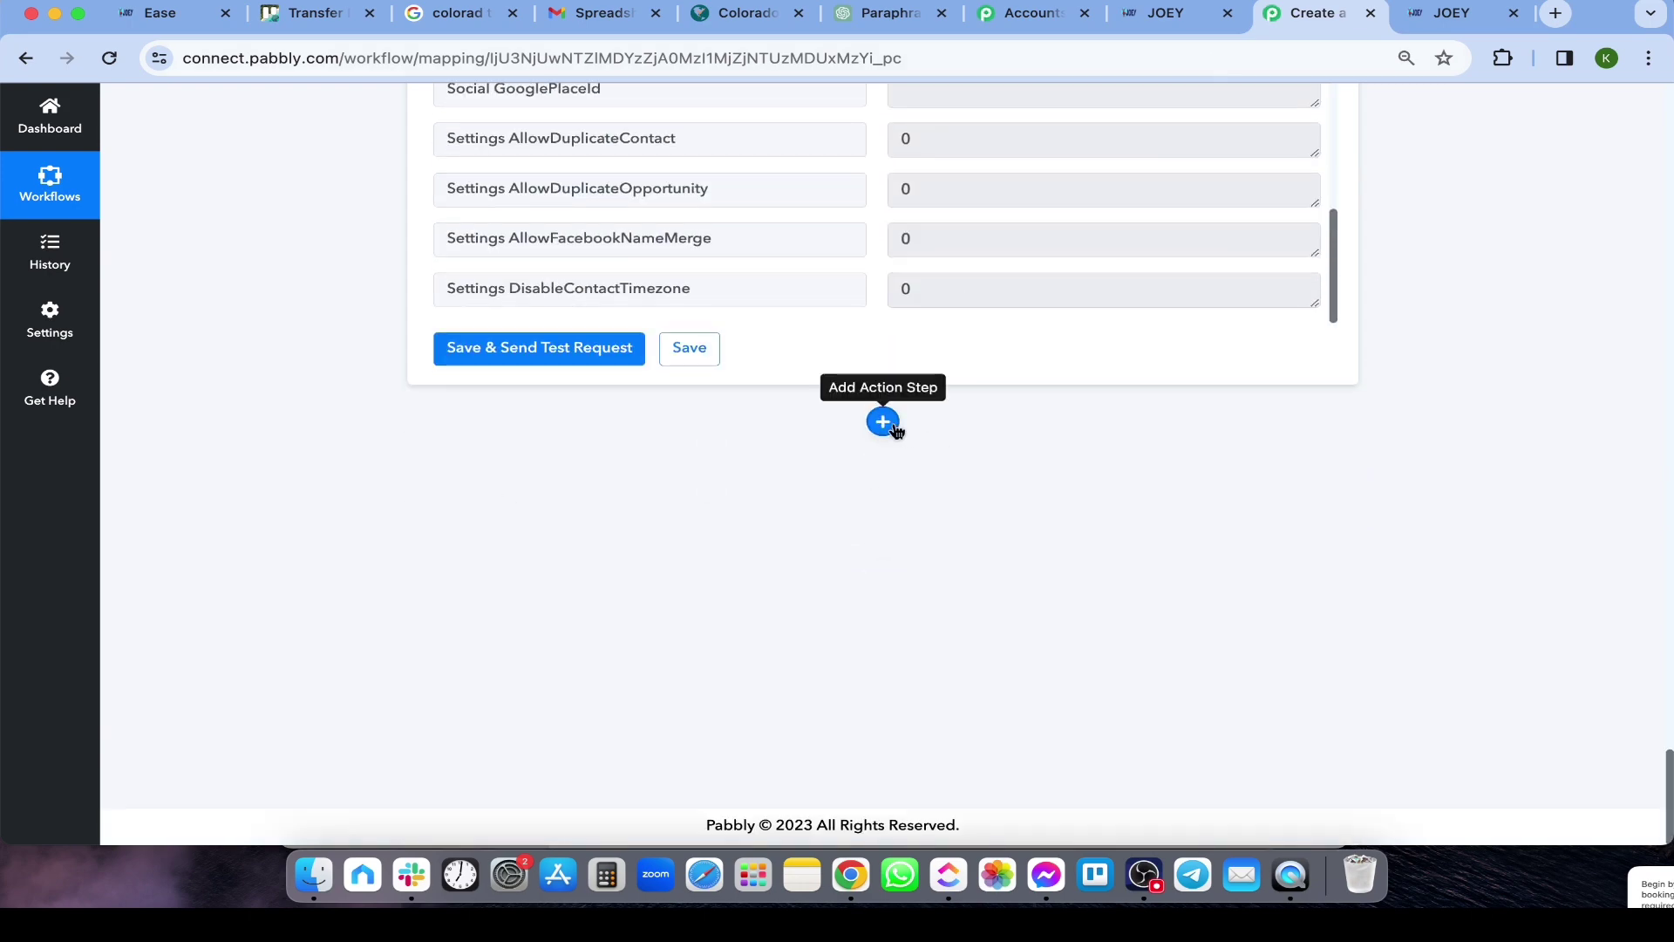
{"action": "left_click", "coordinate": [884, 423]}
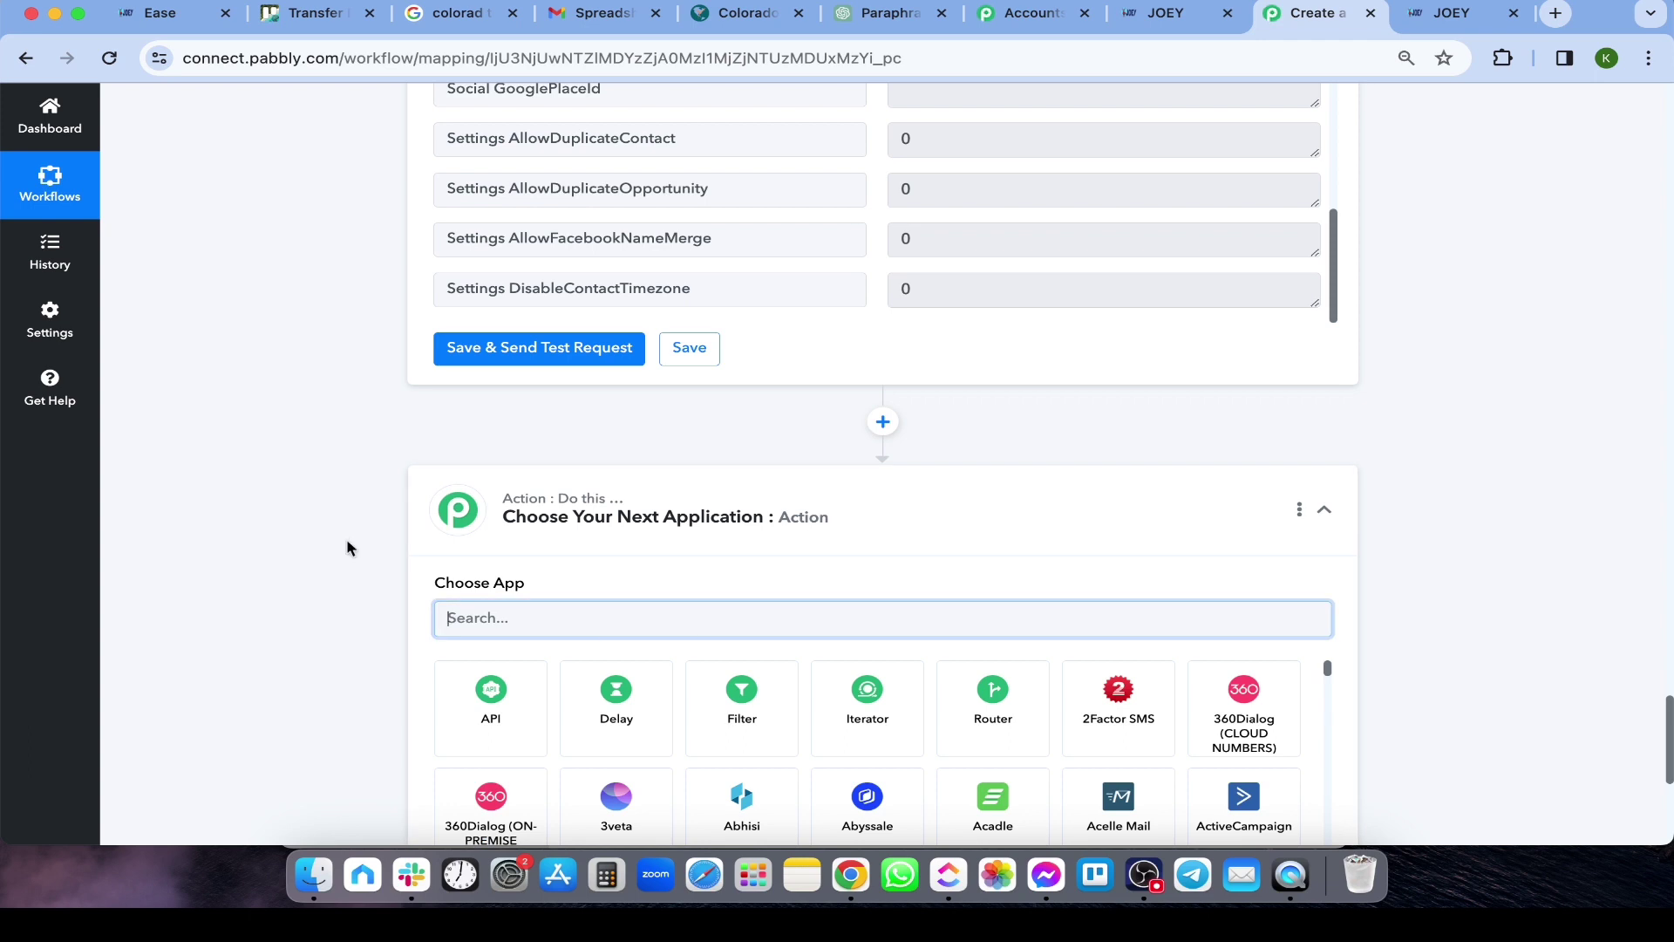
{"action": "scroll", "coordinate": [347, 547], "scroll_direction": "down", "scroll_amount": 1}
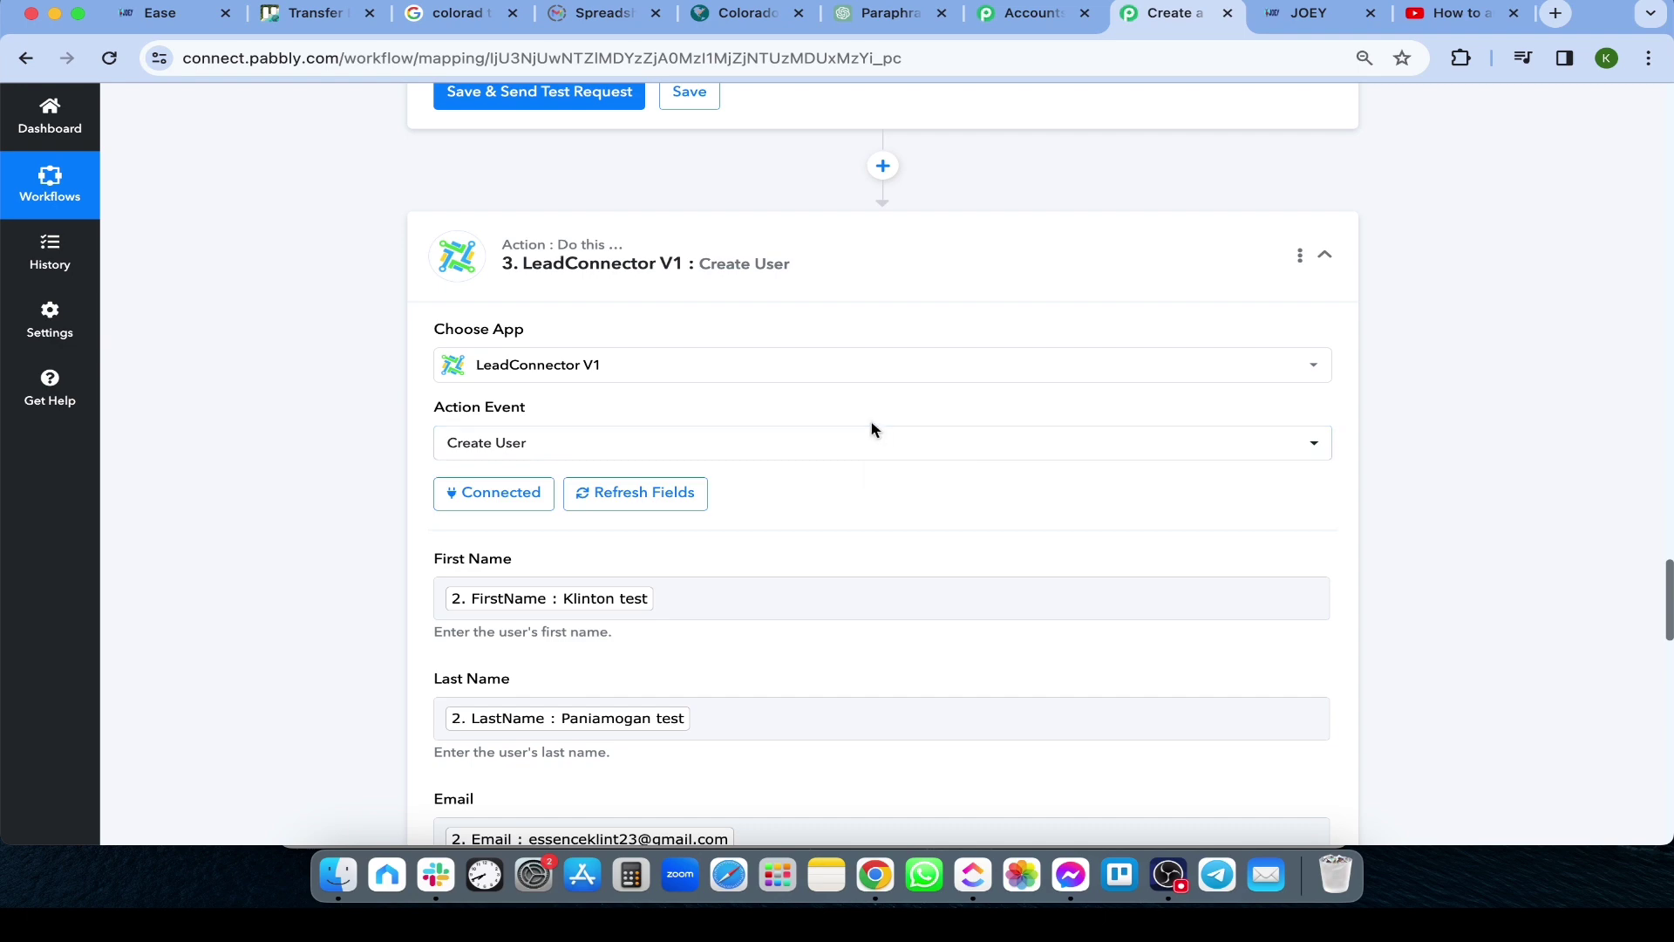
{"action": "scroll", "coordinate": [636, 299], "scroll_direction": "up", "scroll_amount": 1}
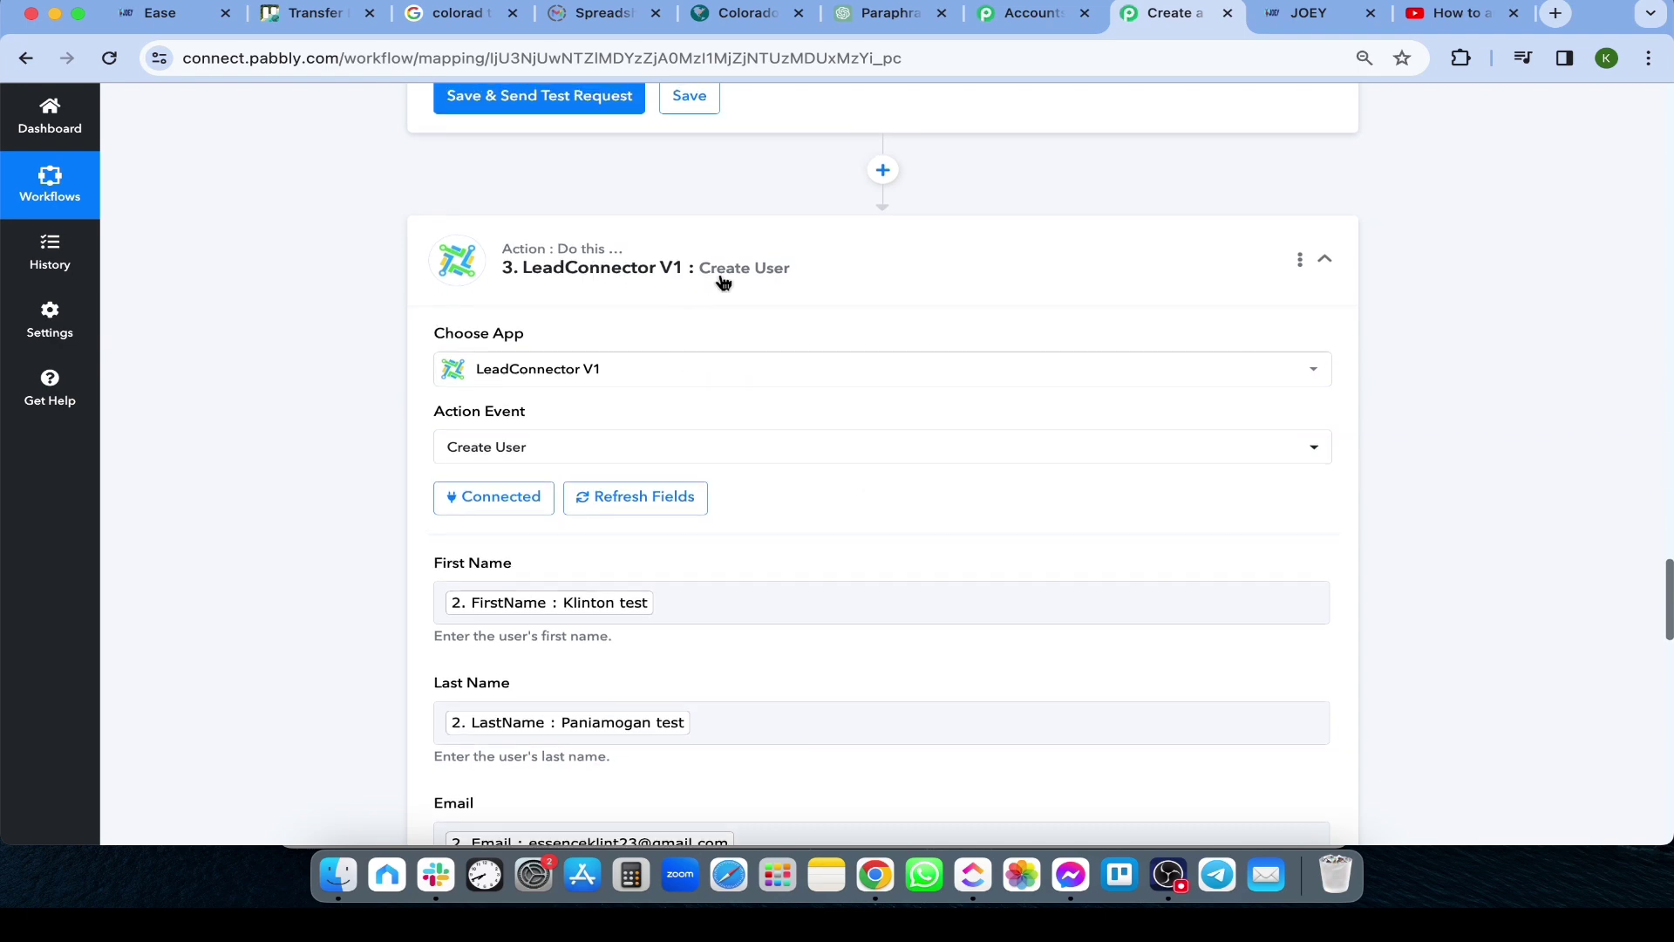
{"action": "left_click", "coordinate": [559, 455]}
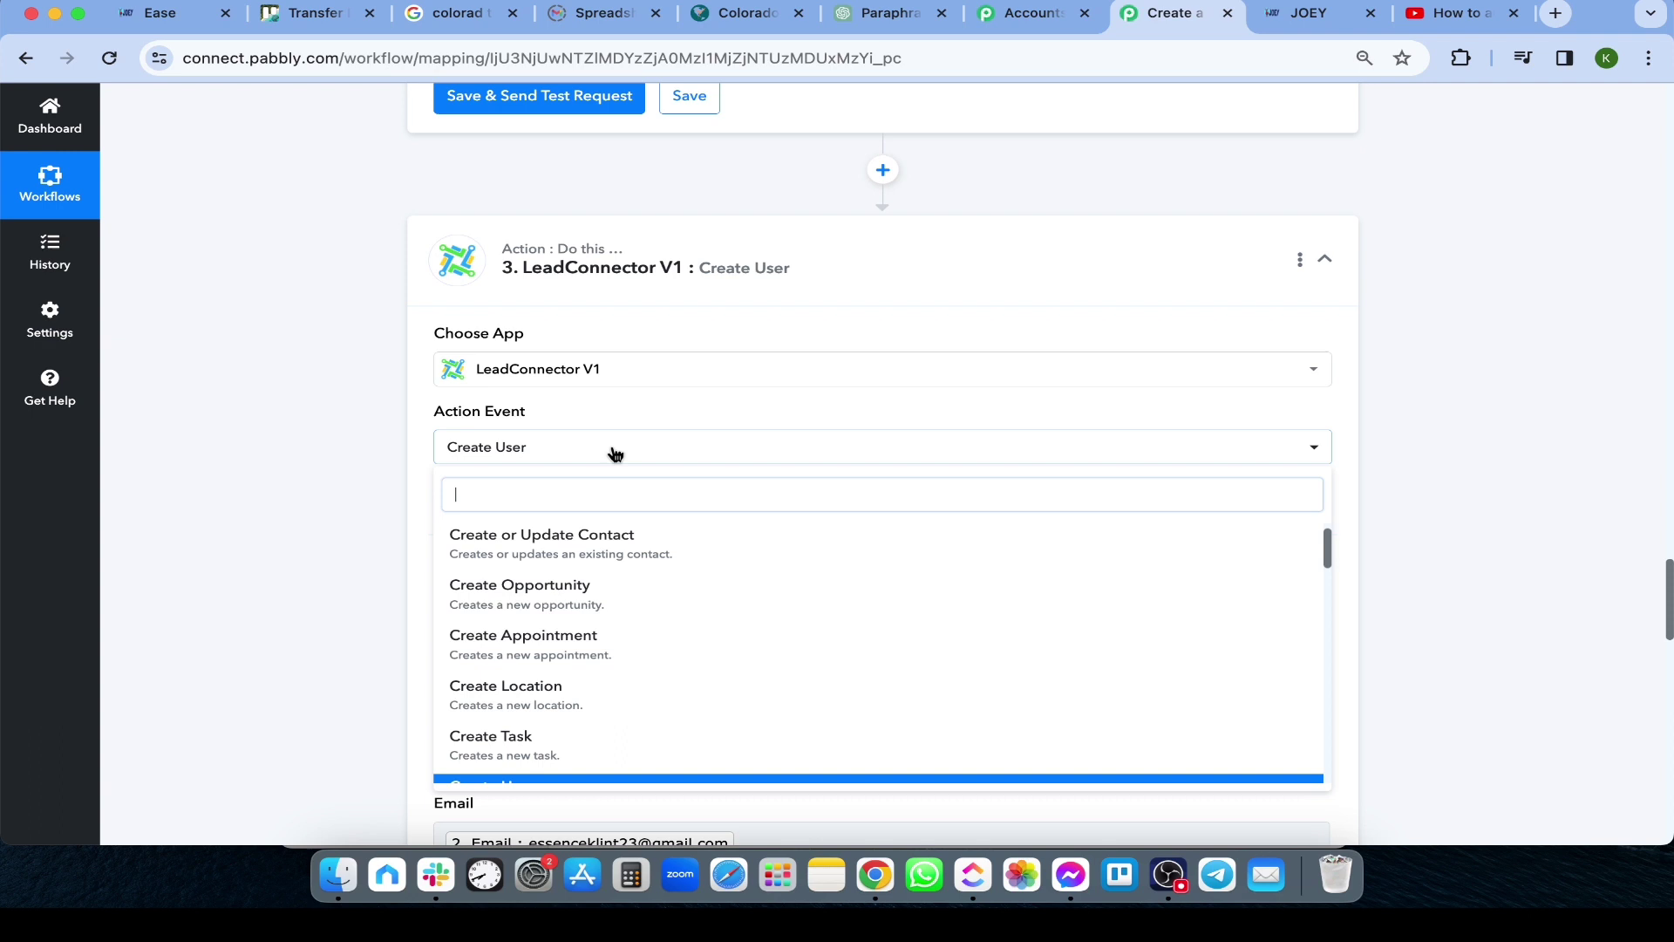
{"action": "left_click", "coordinate": [274, 531]}
{"action": "scroll", "coordinate": [311, 477], "scroll_direction": "down", "scroll_amount": 1}
{"action": "scroll", "coordinate": [312, 482], "scroll_direction": "down", "scroll_amount": 3}
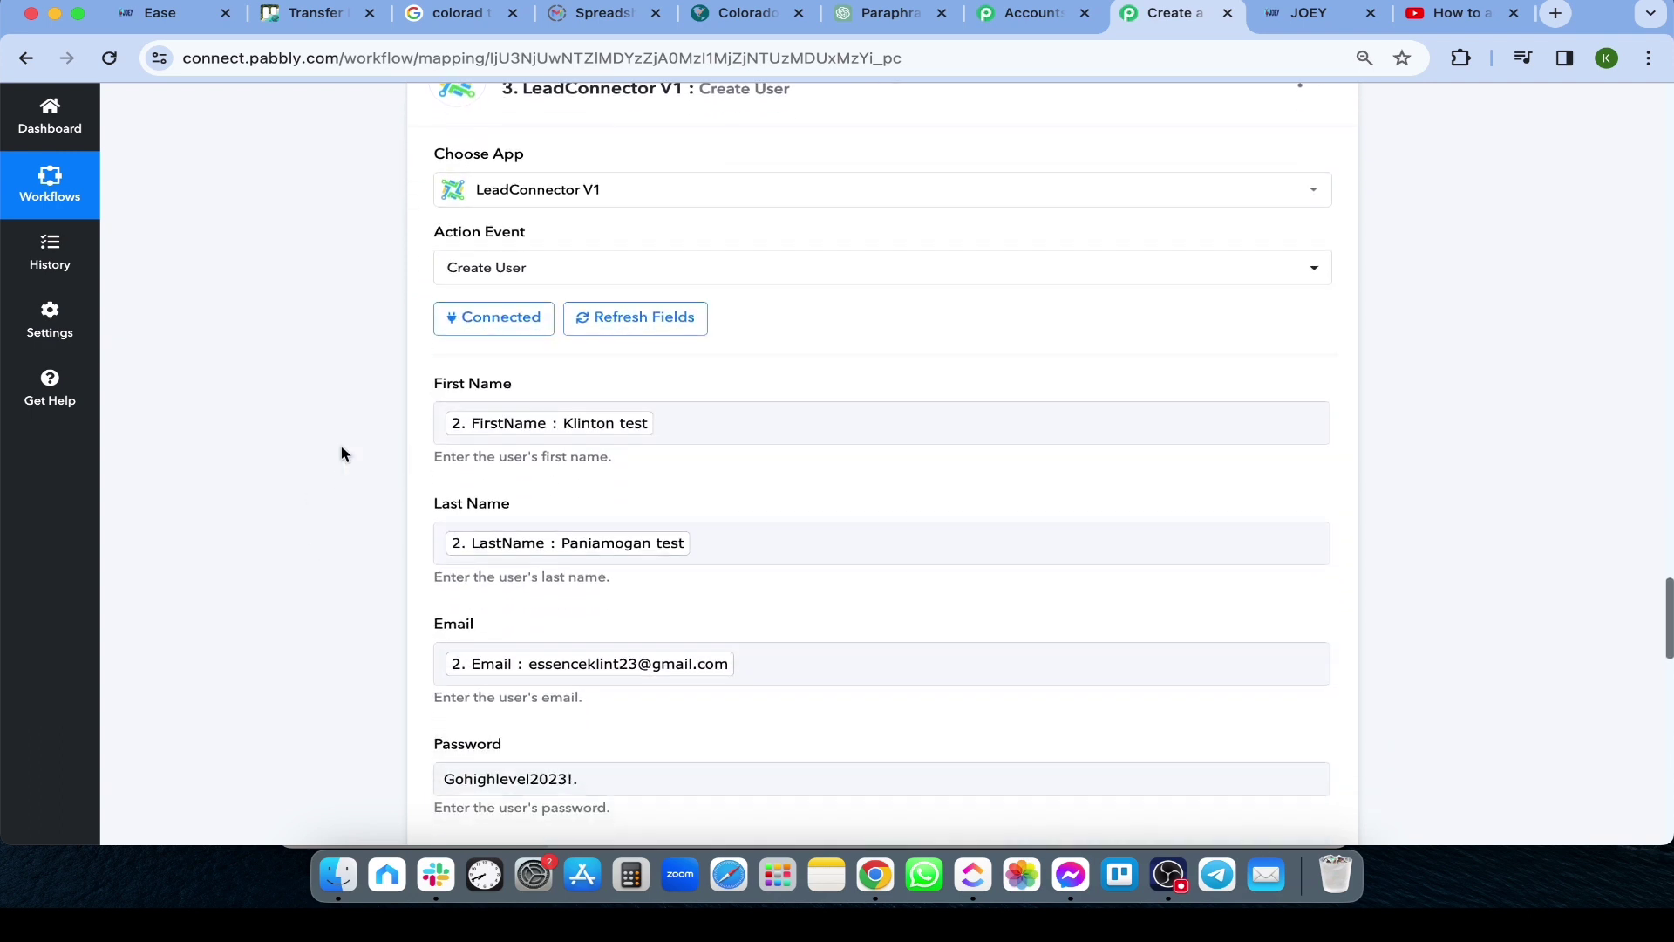
{"action": "scroll", "coordinate": [321, 451], "scroll_direction": "down", "scroll_amount": 2}
Map First Name to FirstName from step 2's Create Location output
{"action": "left_click", "coordinate": [696, 341]}
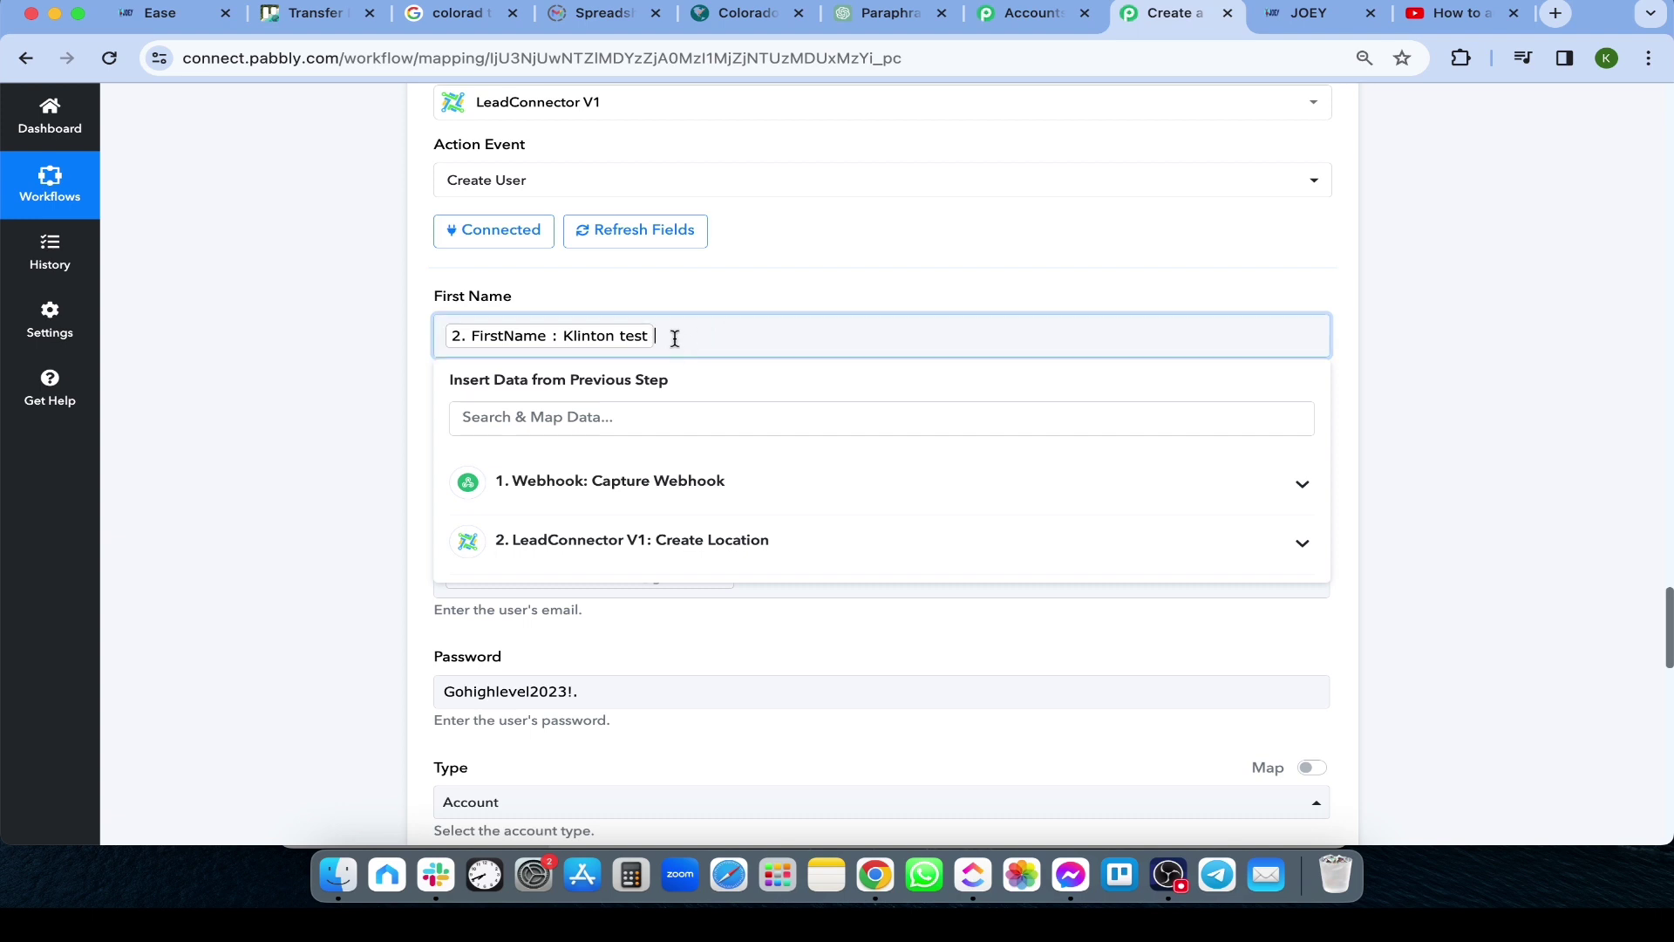
{"action": "left_click", "coordinate": [542, 547]}
{"action": "scroll", "coordinate": [609, 534], "scroll_direction": "down", "scroll_amount": 1}
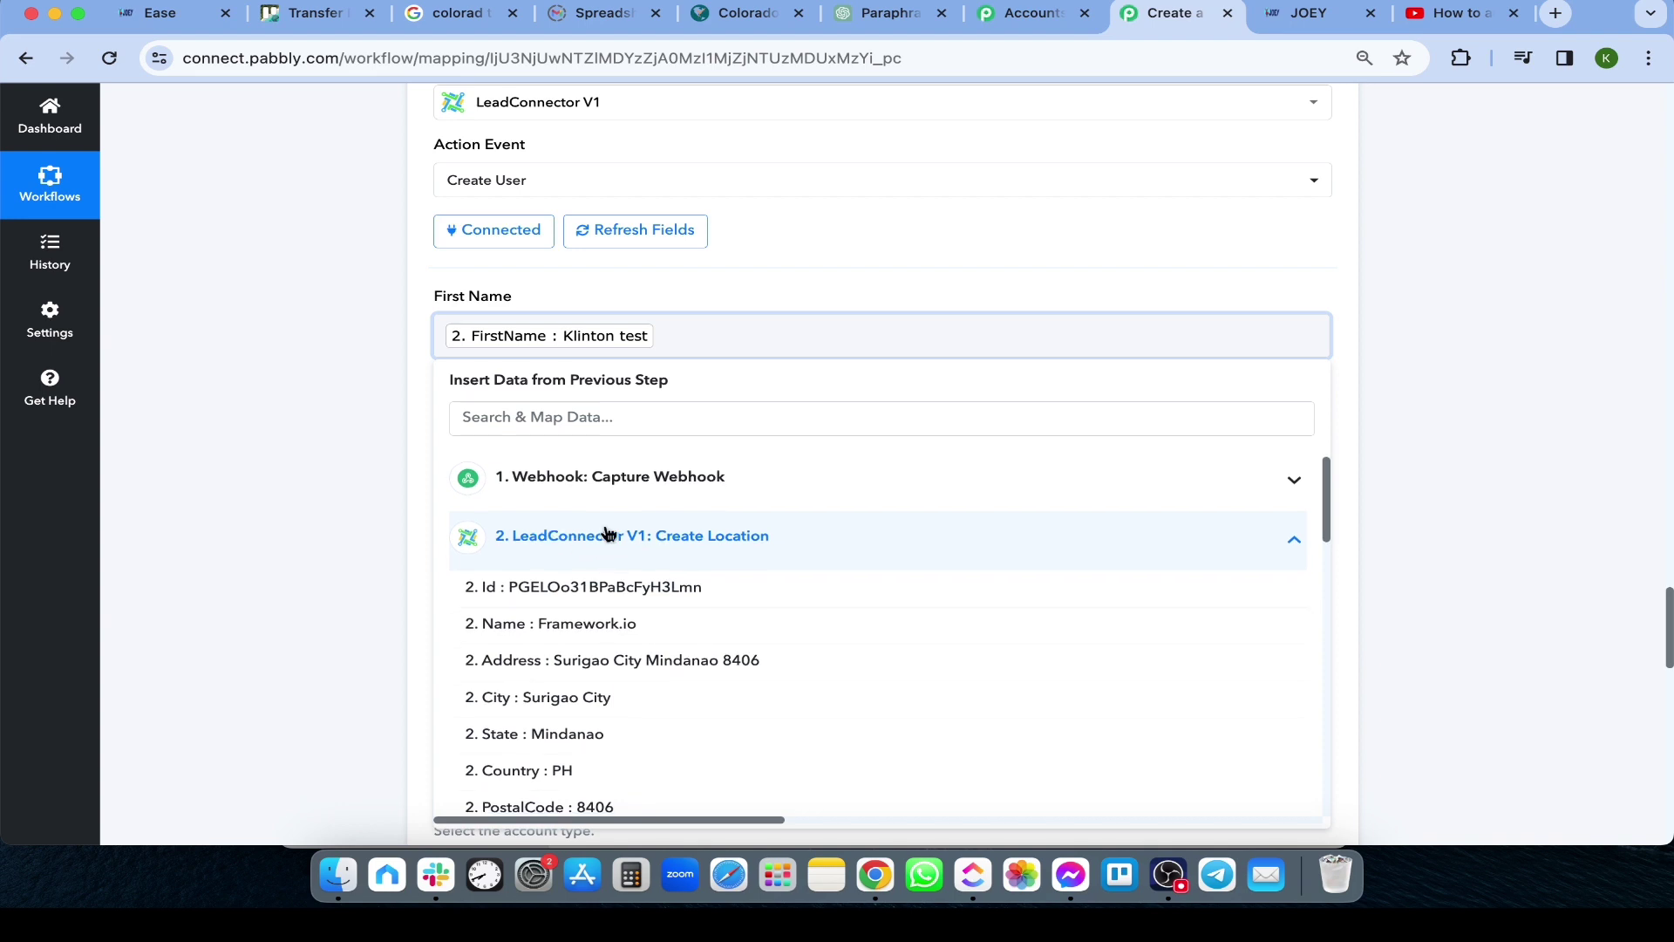
{"action": "left_click", "coordinate": [553, 410]}
{"action": "type", "text": "First"}
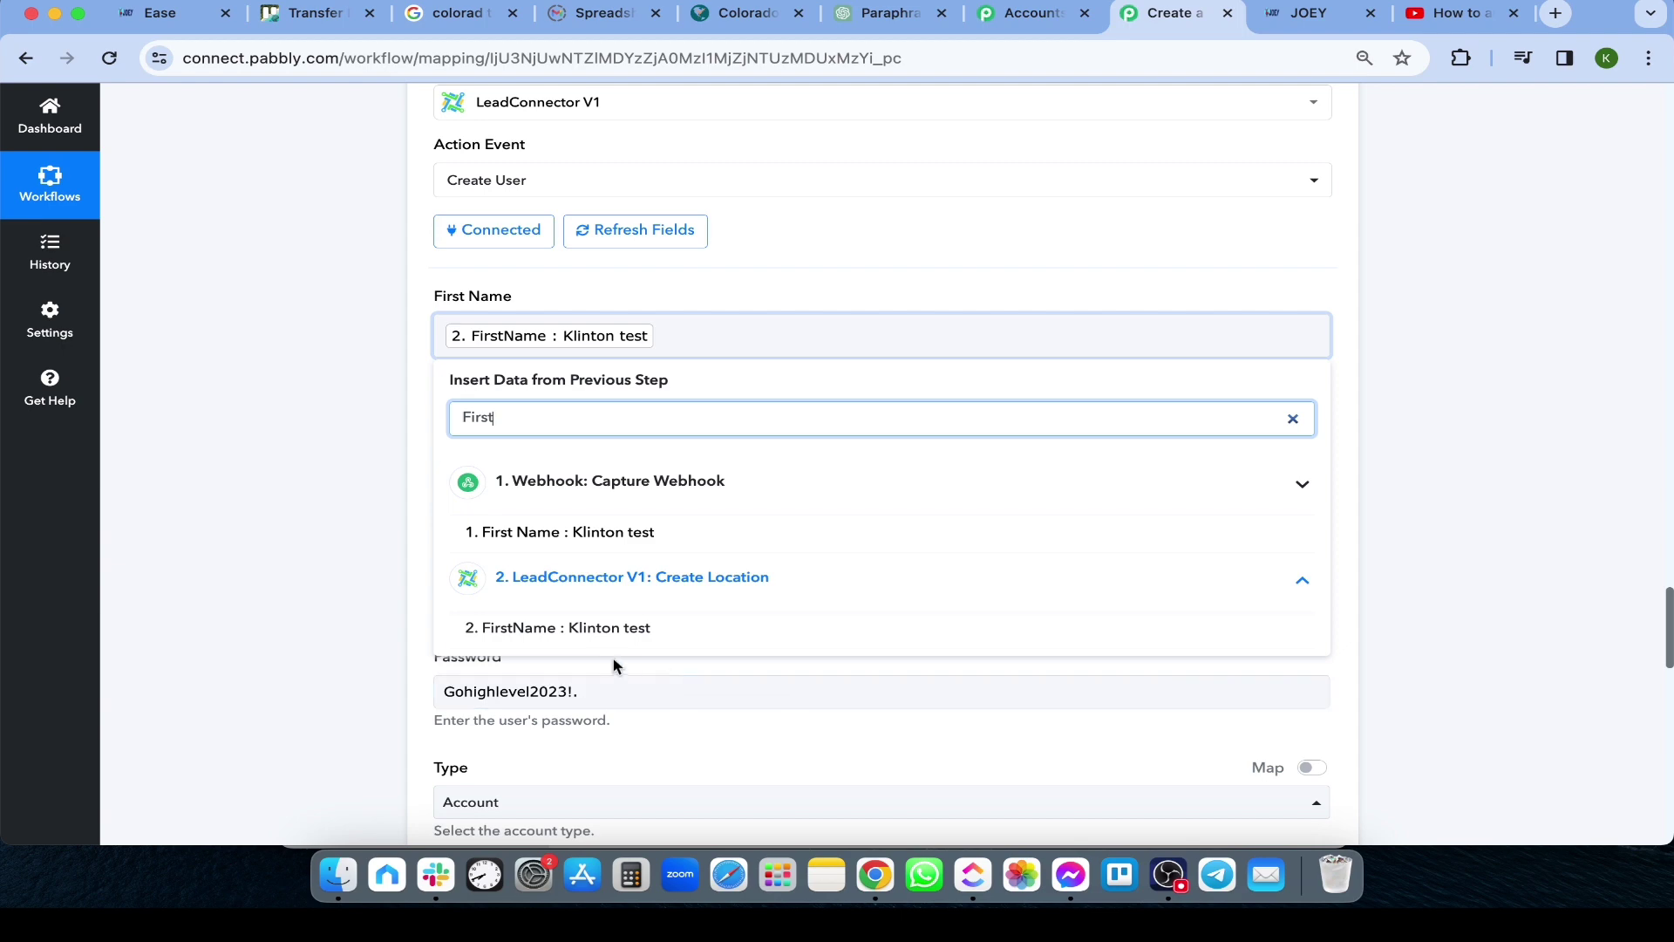
{"action": "left_click", "coordinate": [571, 634]}
{"action": "scroll", "coordinate": [355, 598], "scroll_direction": "down", "scroll_amount": 10}
{"action": "scroll", "coordinate": [353, 596], "scroll_direction": "up", "scroll_amount": 3}
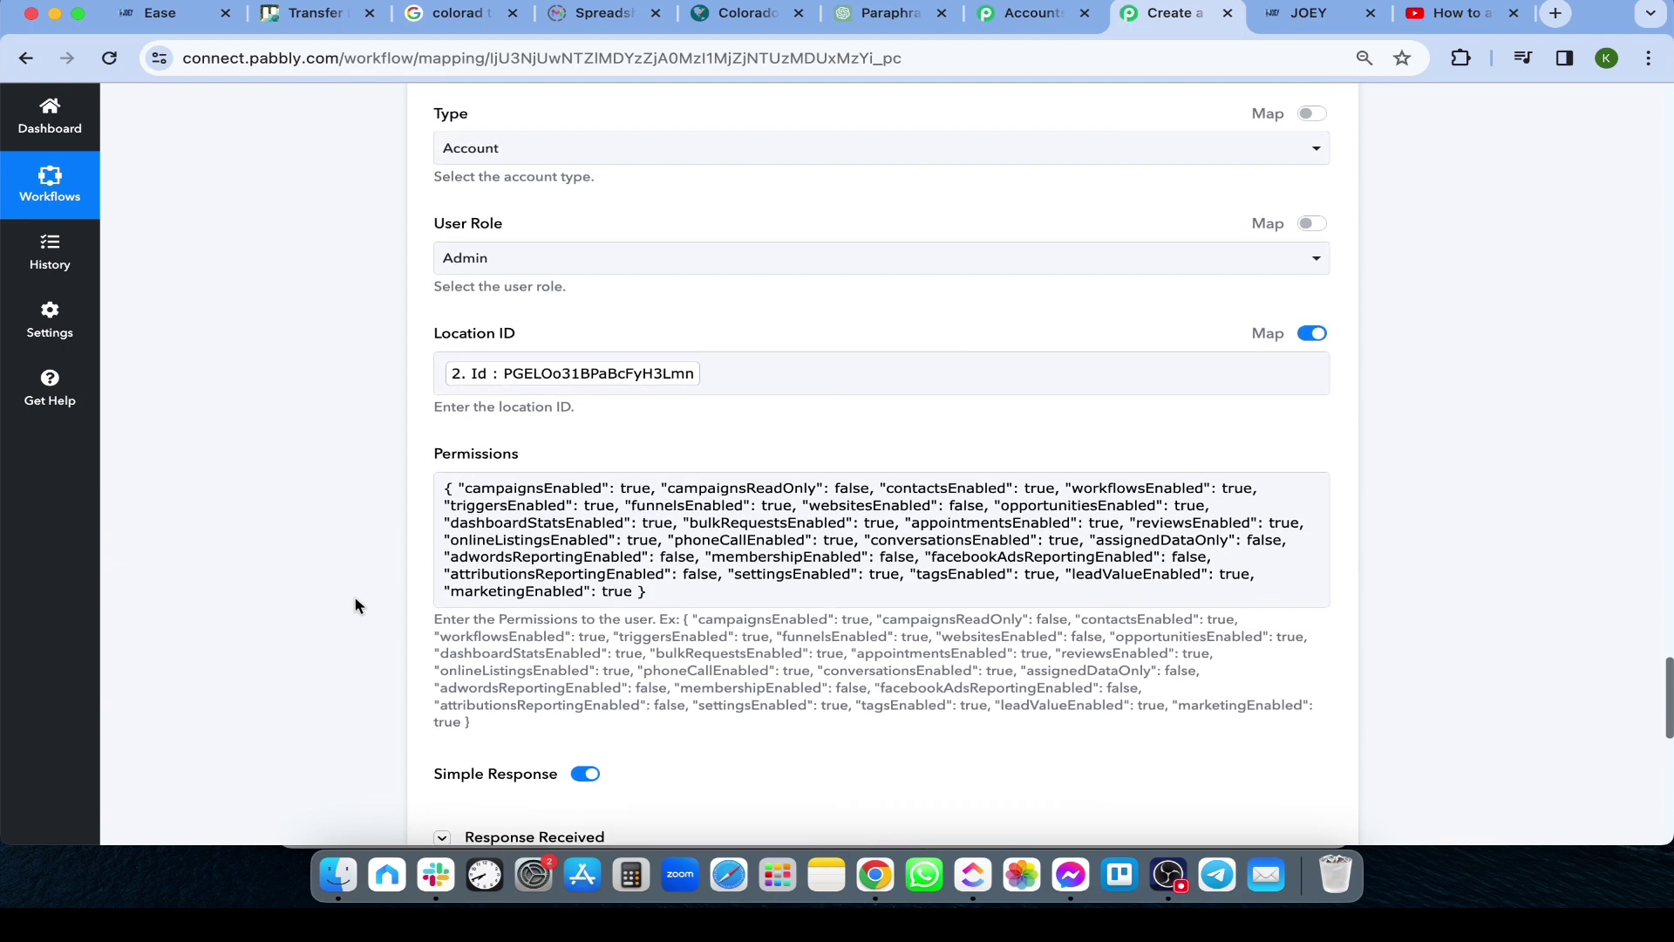
{"action": "scroll", "coordinate": [355, 605], "scroll_direction": "up", "scroll_amount": 5}
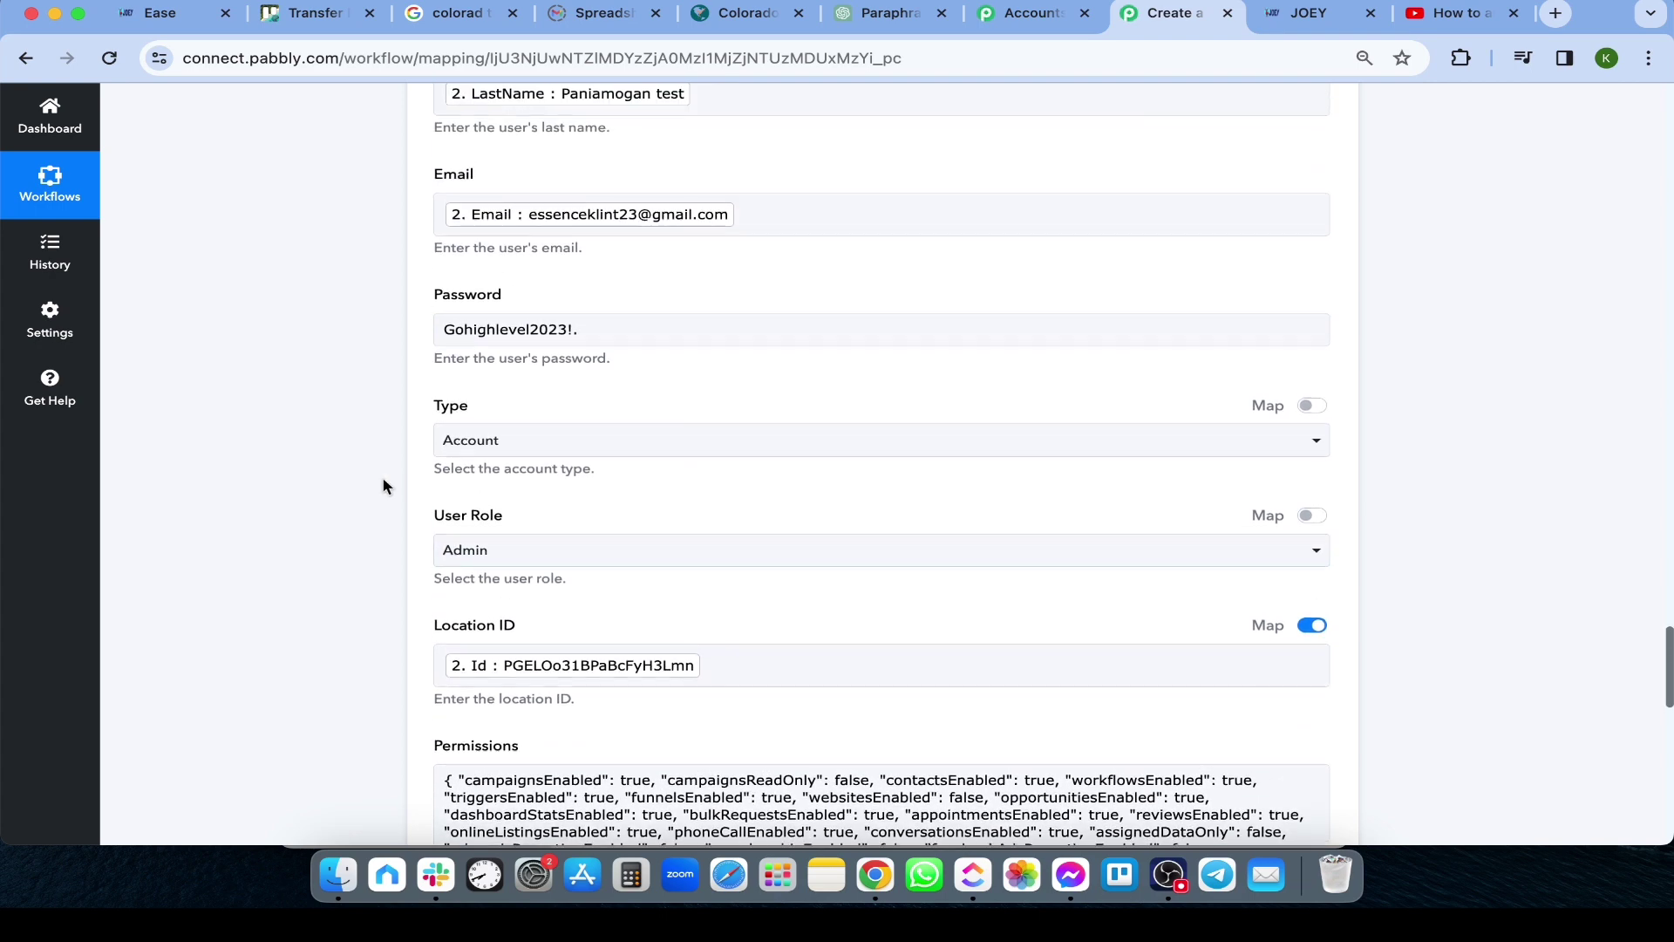
{"action": "scroll", "coordinate": [340, 398], "scroll_direction": "up", "scroll_amount": 1}
{"action": "scroll", "coordinate": [475, 410], "scroll_direction": "down", "scroll_amount": 1}
Check the Password value and bring up the Type choices, Account and Agency
{"action": "left_click", "coordinate": [601, 408]}
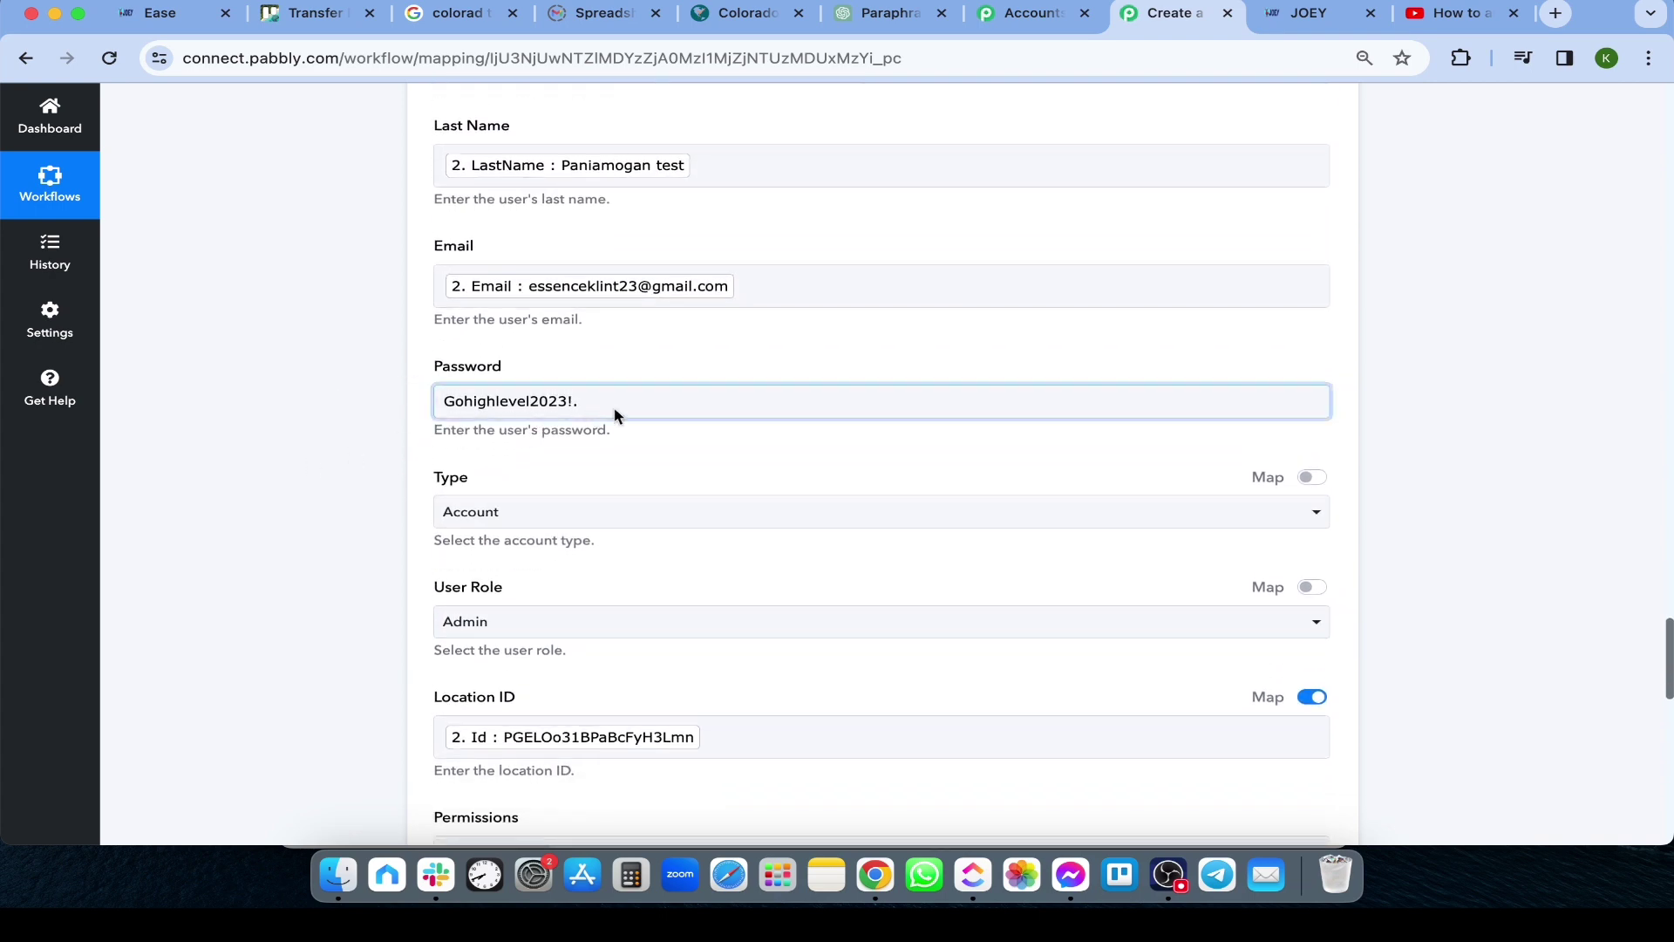
{"action": "left_click", "coordinate": [184, 488]}
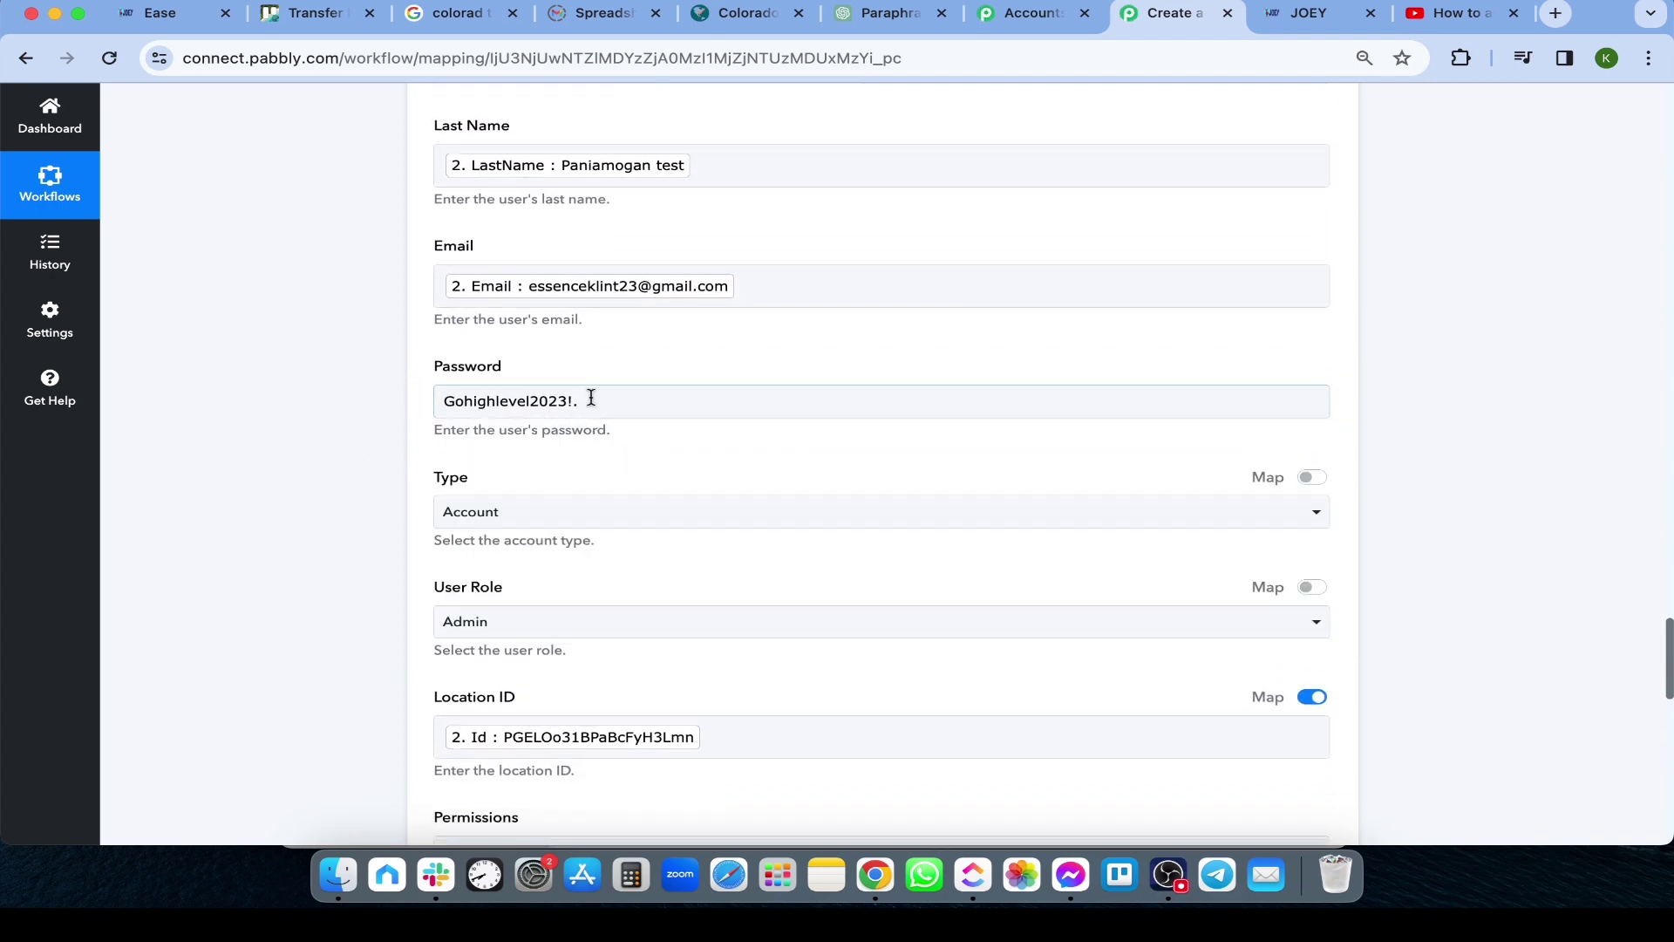
{"action": "scroll", "coordinate": [176, 490], "scroll_direction": "down", "scroll_amount": 1}
{"action": "left_click", "coordinate": [479, 488]}
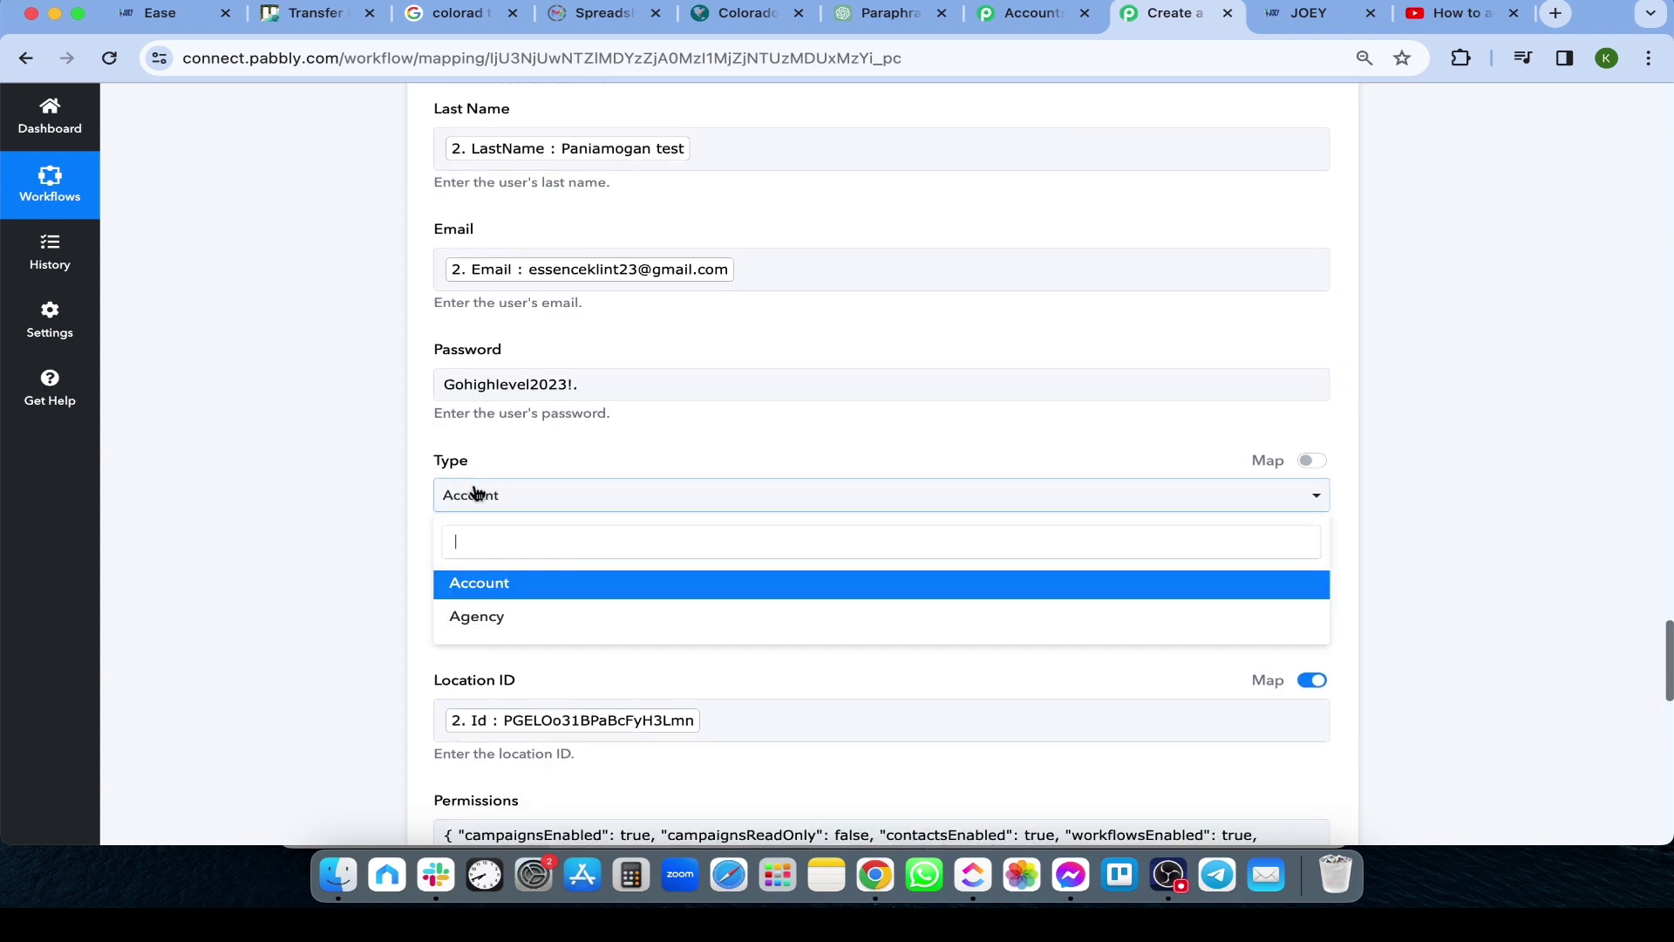
Keep the user type as Account and map Location ID to step 2's Id
{"action": "left_click", "coordinate": [536, 595]}
{"action": "scroll", "coordinate": [316, 600], "scroll_direction": "down", "scroll_amount": 4}
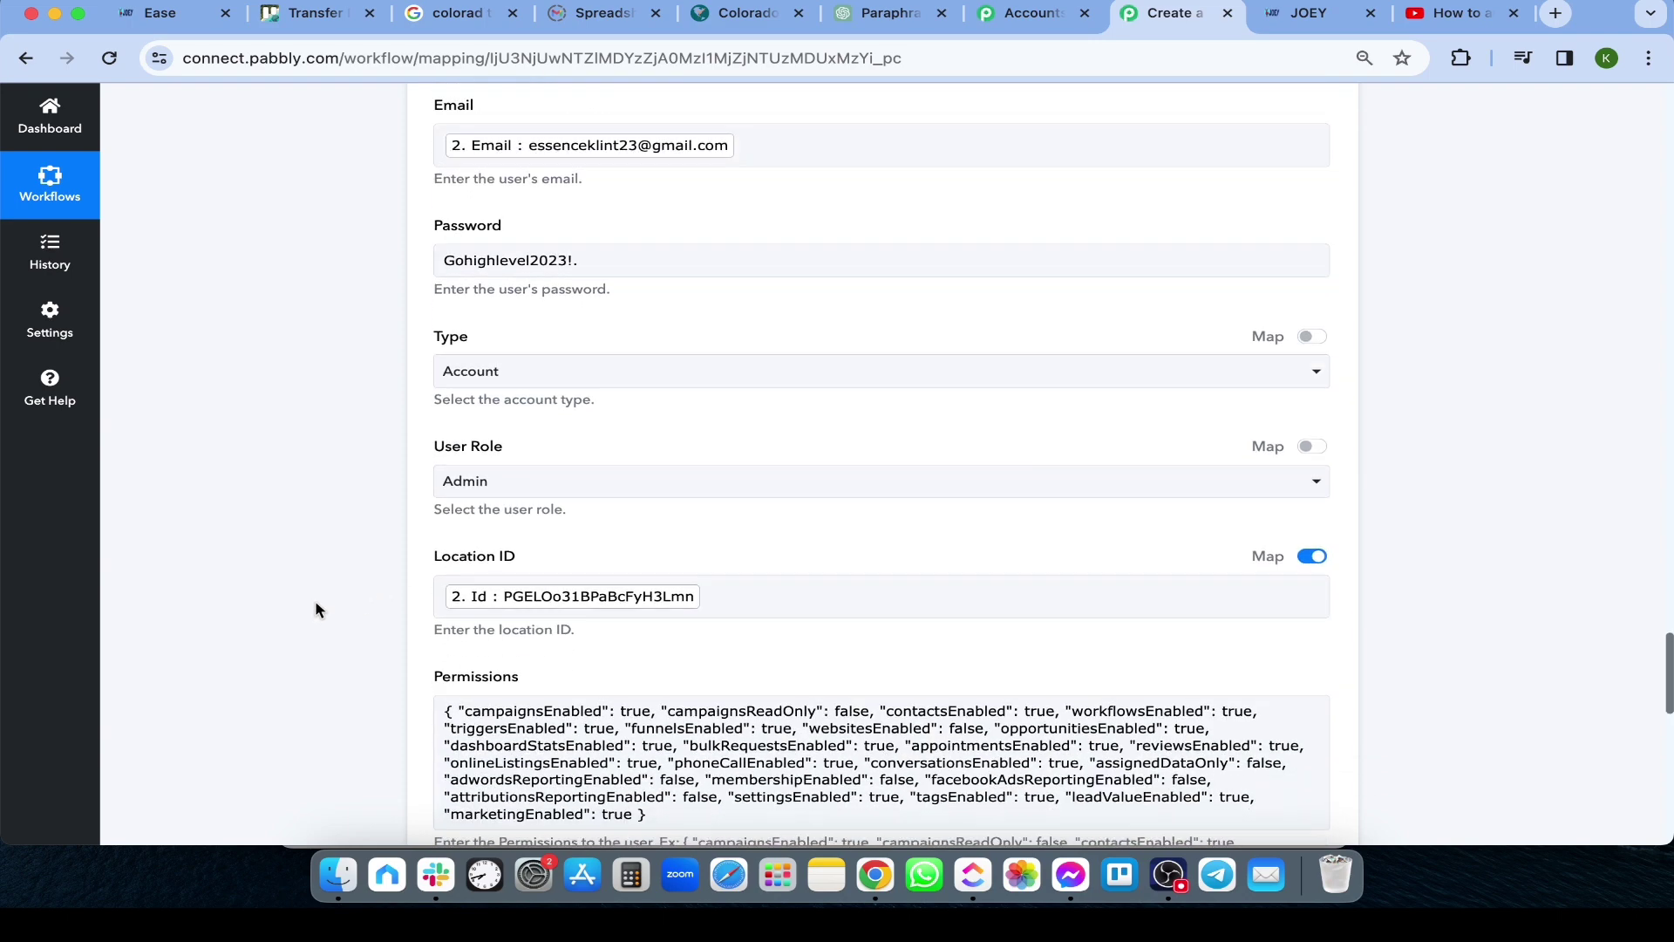
{"action": "left_click", "coordinate": [749, 551]}
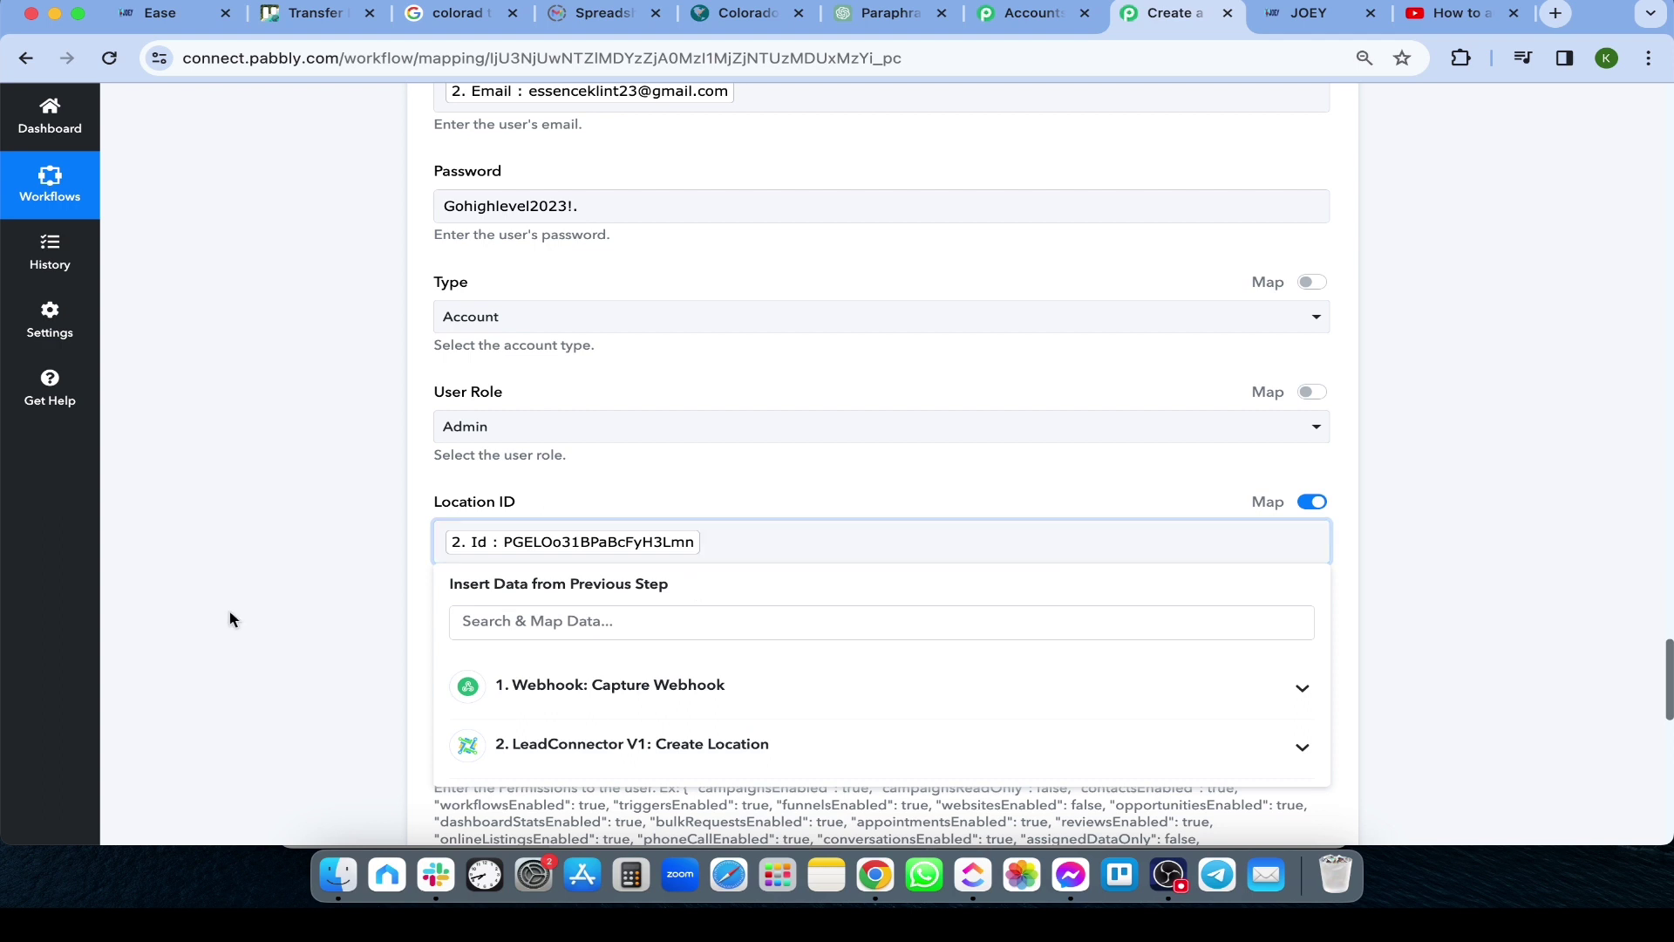
{"action": "left_click", "coordinate": [564, 755]}
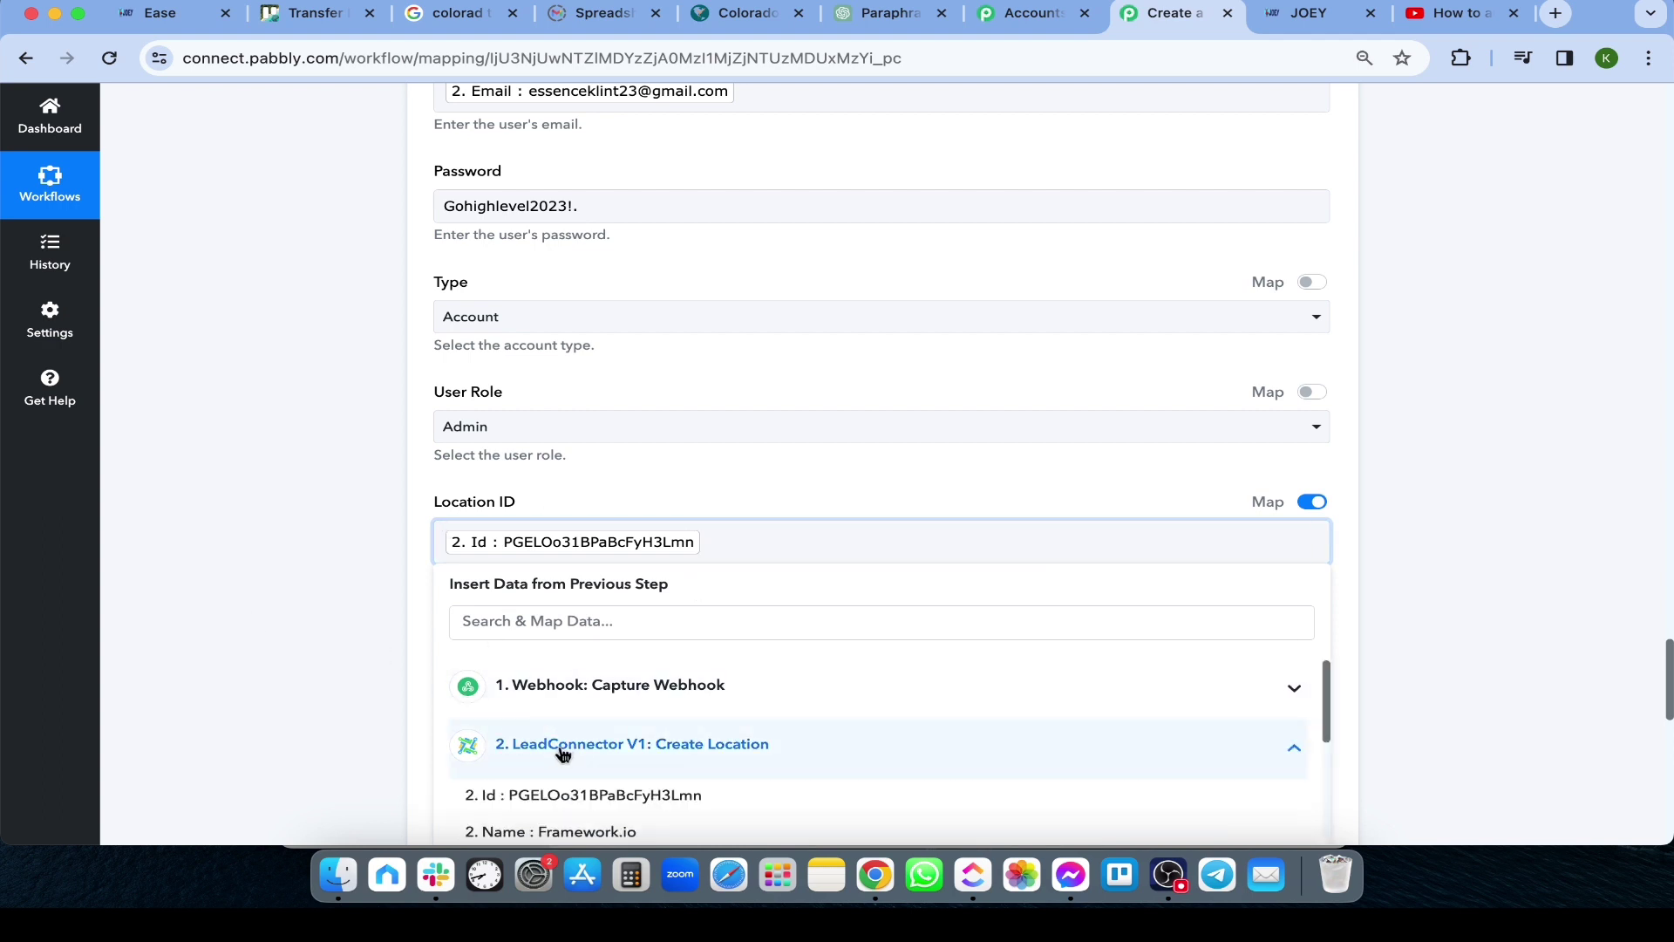
{"action": "scroll", "coordinate": [683, 661], "scroll_direction": "down", "scroll_amount": 1}
{"action": "left_click", "coordinate": [564, 559]}
{"action": "type", "text": "Id"}
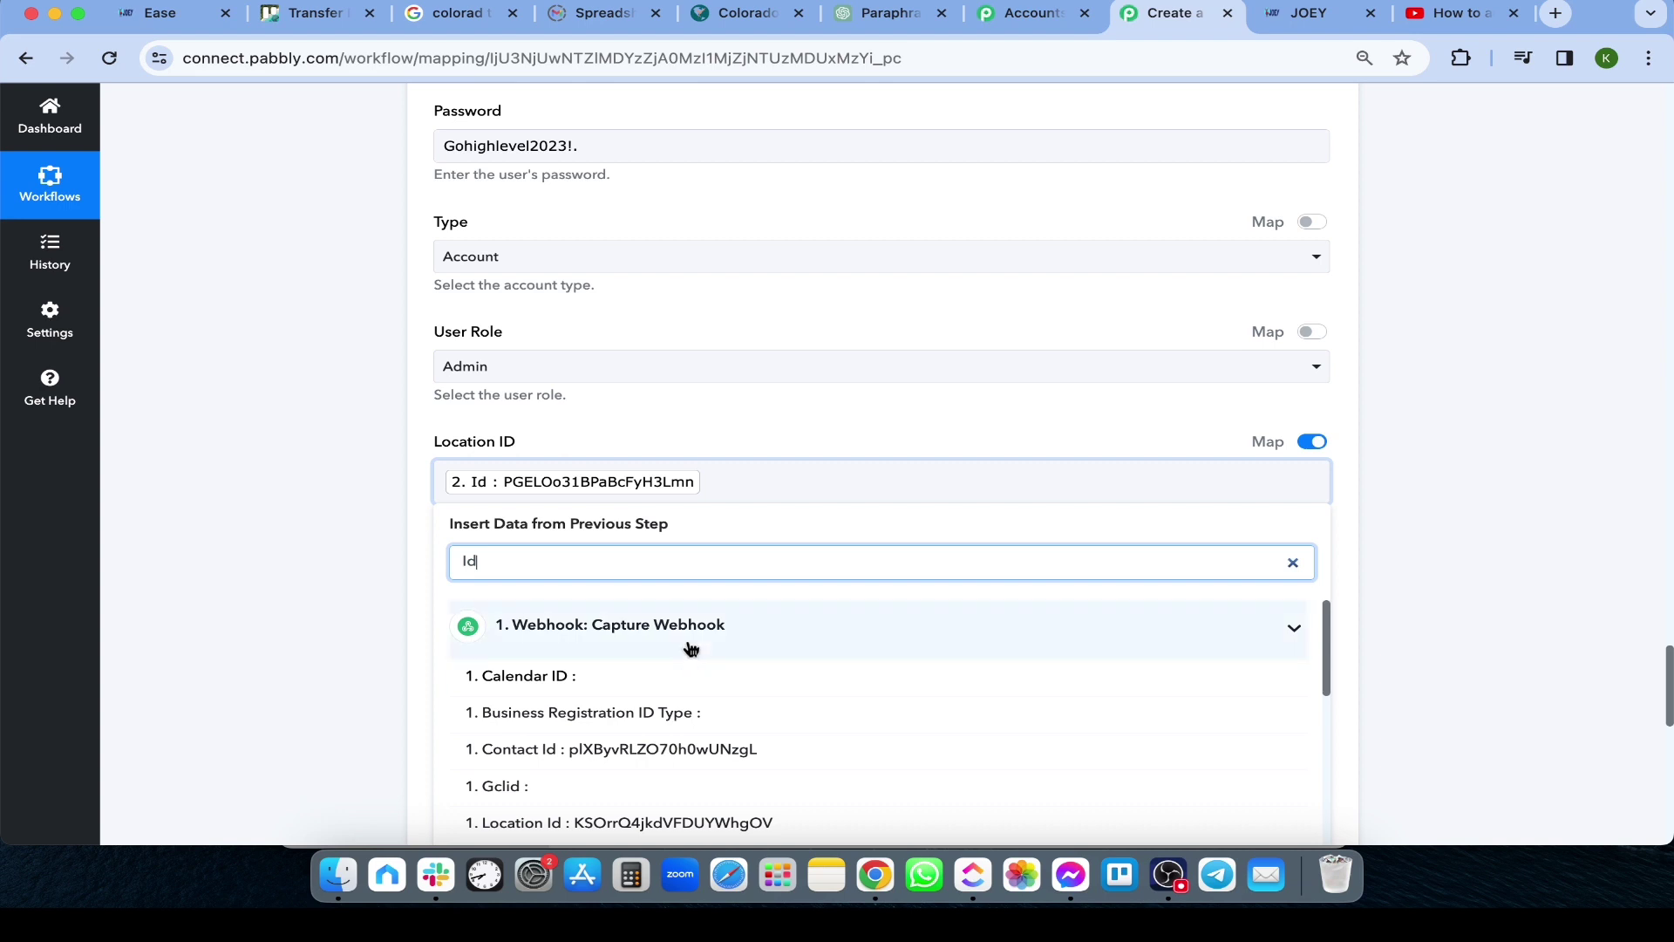
{"action": "scroll", "coordinate": [723, 735], "scroll_direction": "down", "scroll_amount": 5}
{"action": "scroll", "coordinate": [723, 735], "scroll_direction": "down", "scroll_amount": 3}
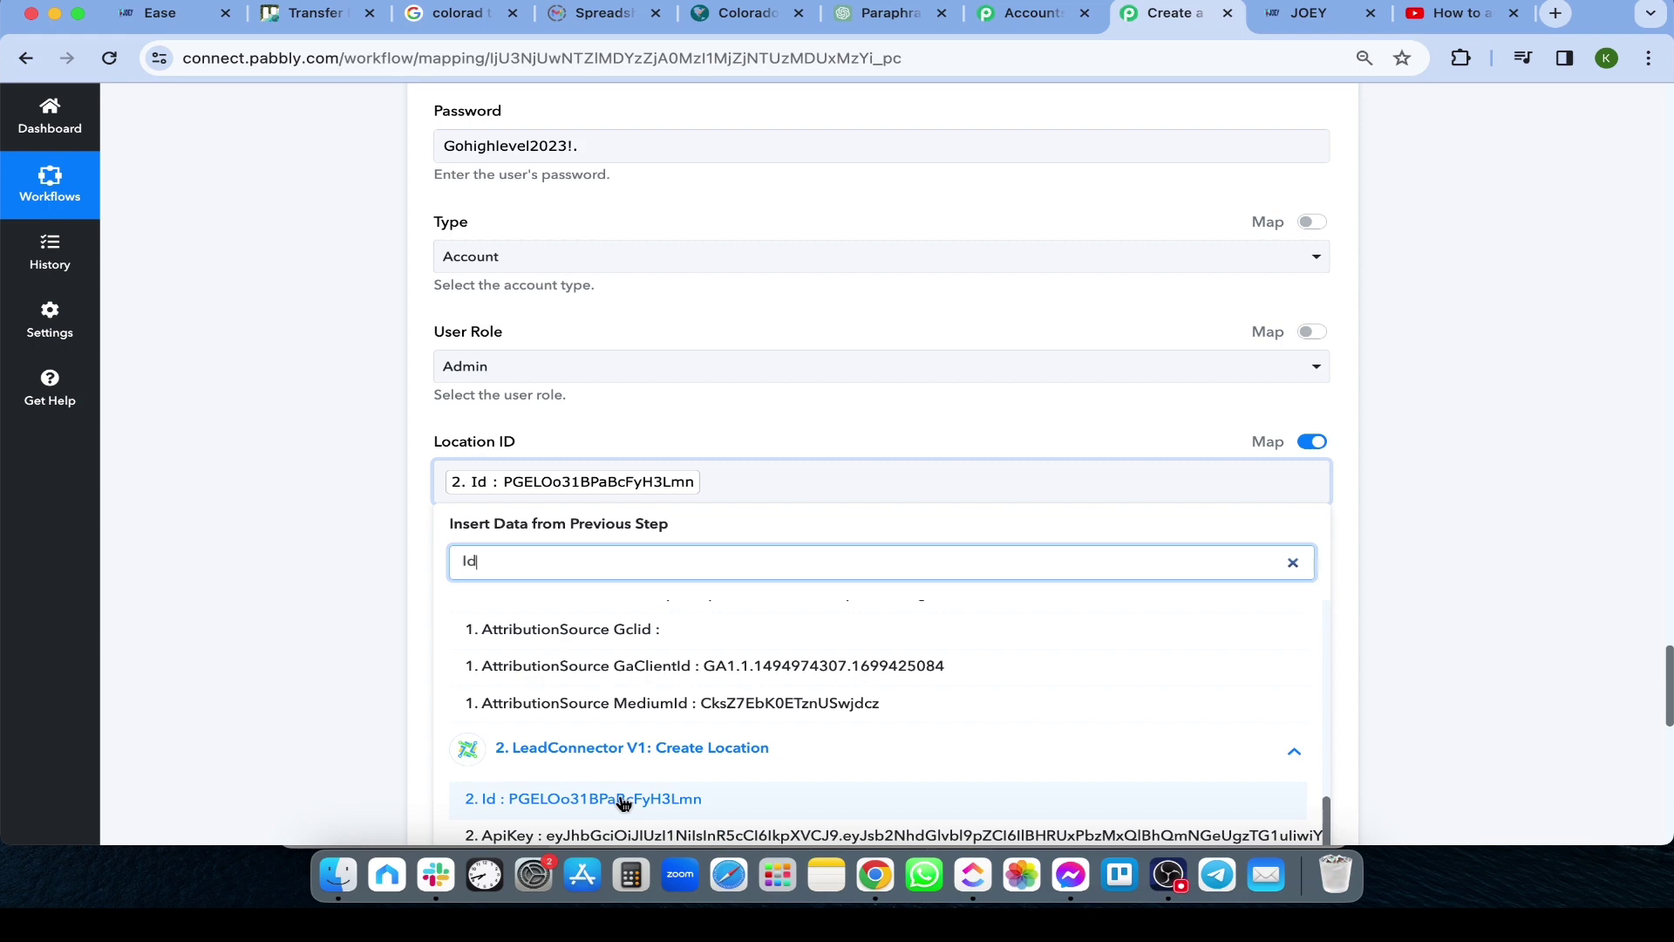
{"action": "left_click", "coordinate": [406, 655]}
{"action": "scroll", "coordinate": [409, 663], "scroll_direction": "down", "scroll_amount": 2}
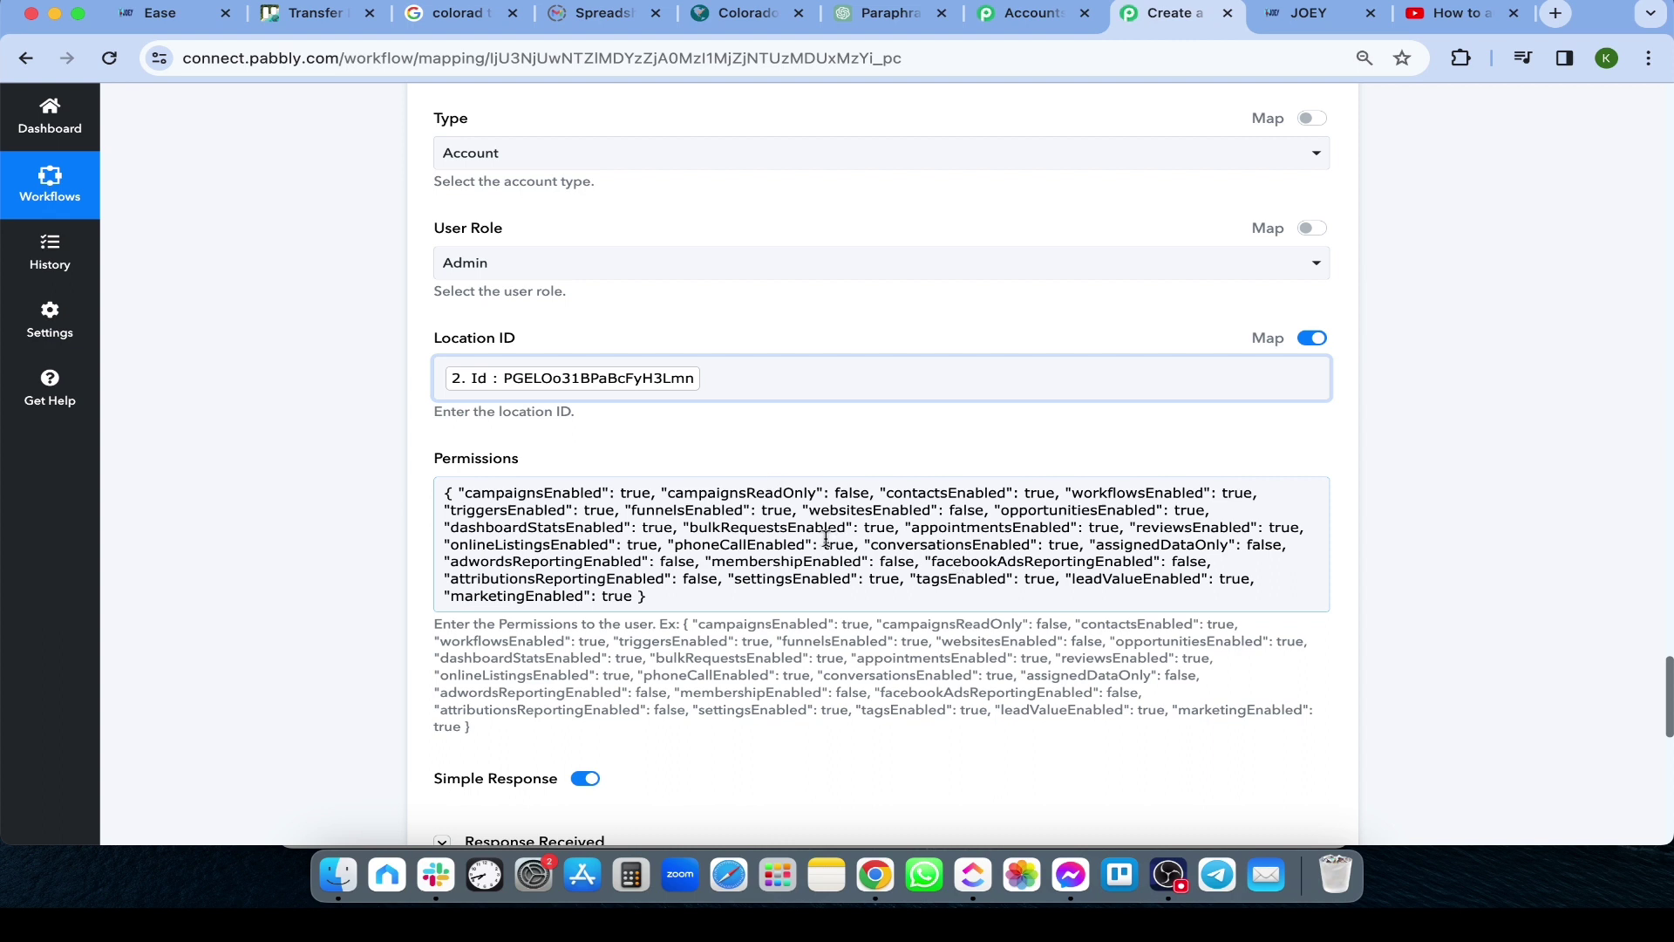
Set funnelsEnabled back to true in the Permissions JSON
{"action": "left_click", "coordinate": [776, 506]}
{"action": "left_click_drag", "start_coordinate": [776, 506], "coordinate": [760, 509]}
{"action": "type", "text": "false"}
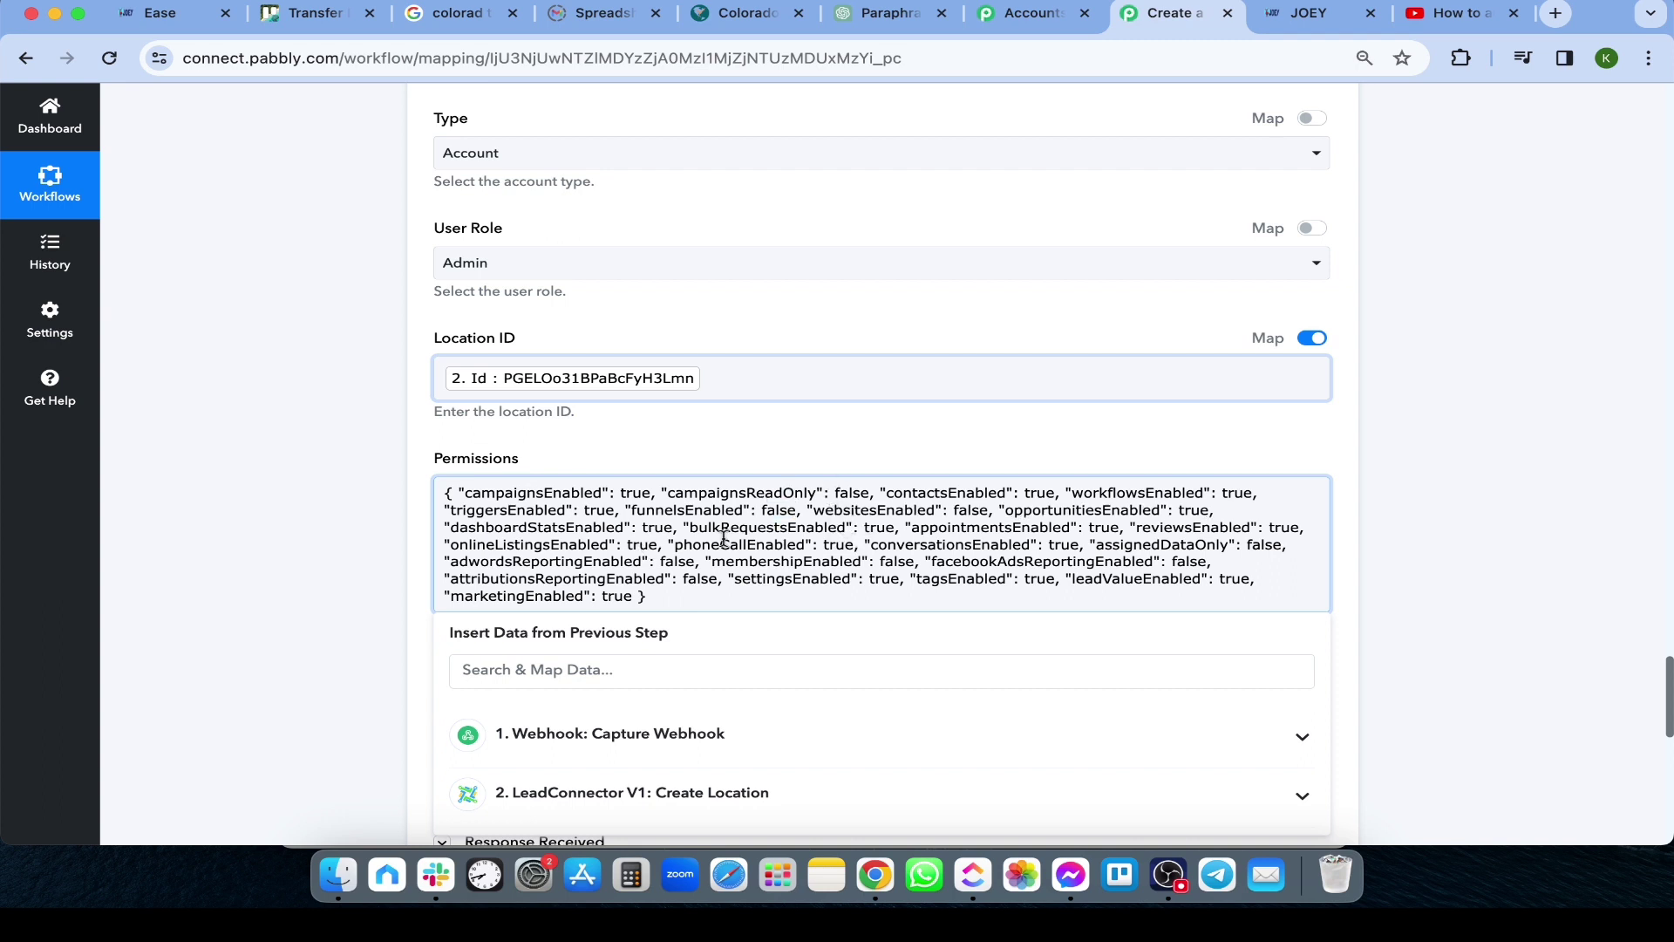
{"action": "key", "text": "BackSpace"}
{"action": "key", "text": "BackSpace"}
{"action": "key", "text": "BackSpace"}
{"action": "key", "text": "BackSpace"}
{"action": "key", "text": "BackSpace"}
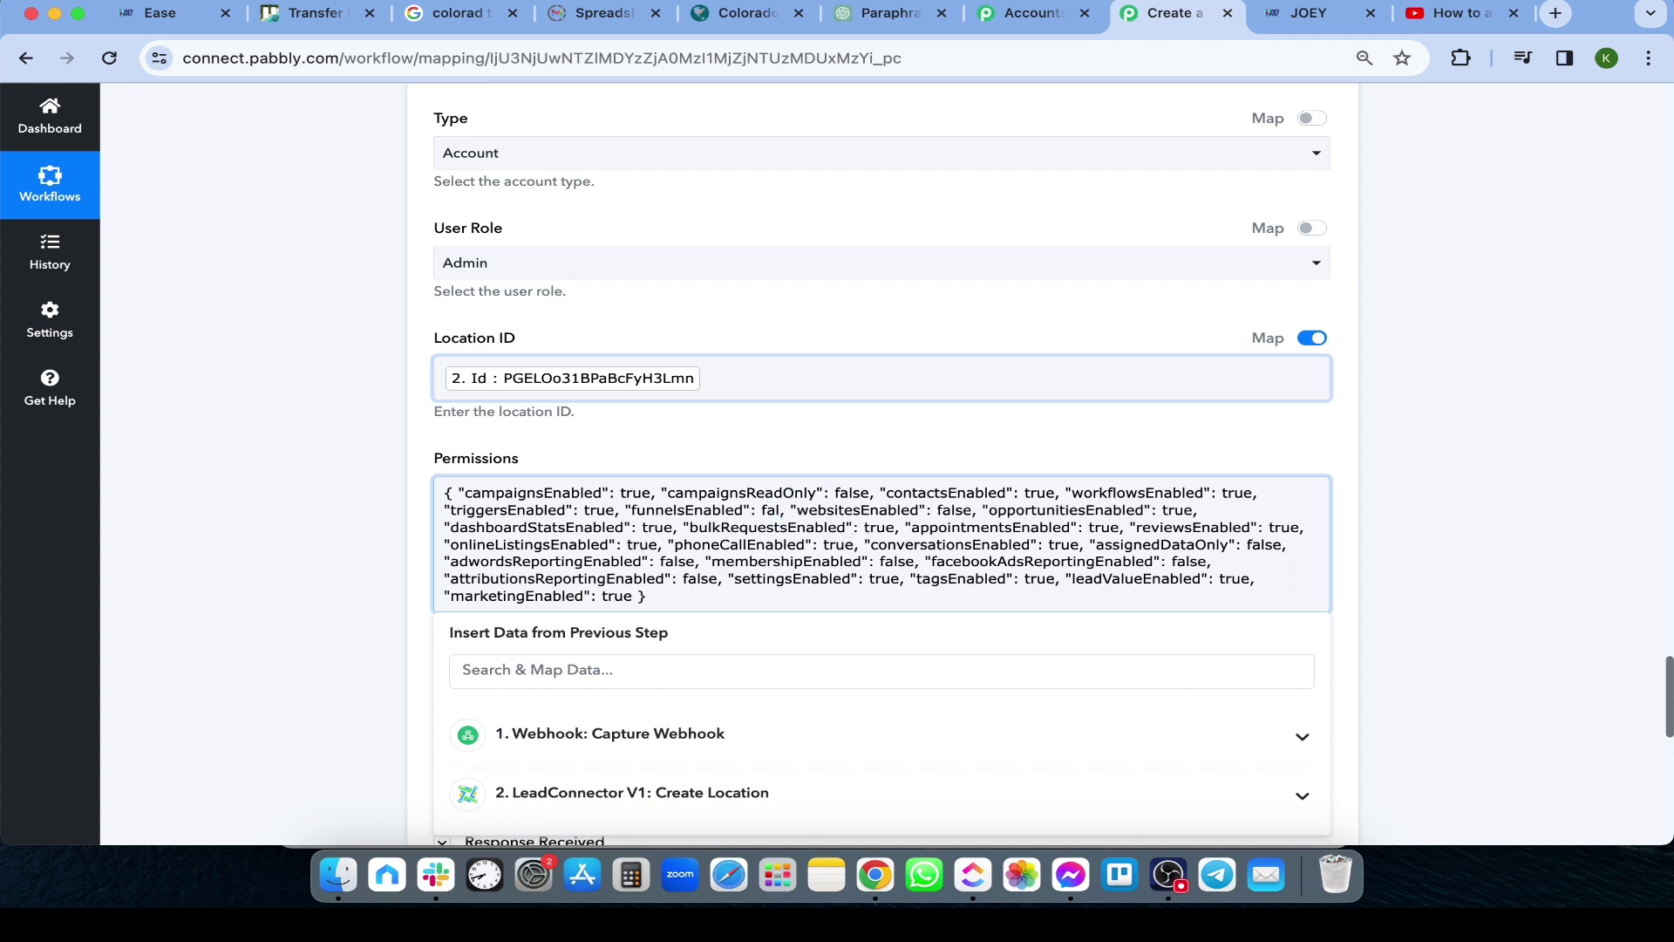
{"action": "type", "text": "tur"}
{"action": "key", "text": "BackSpace"}
{"action": "key", "text": "BackSpace"}
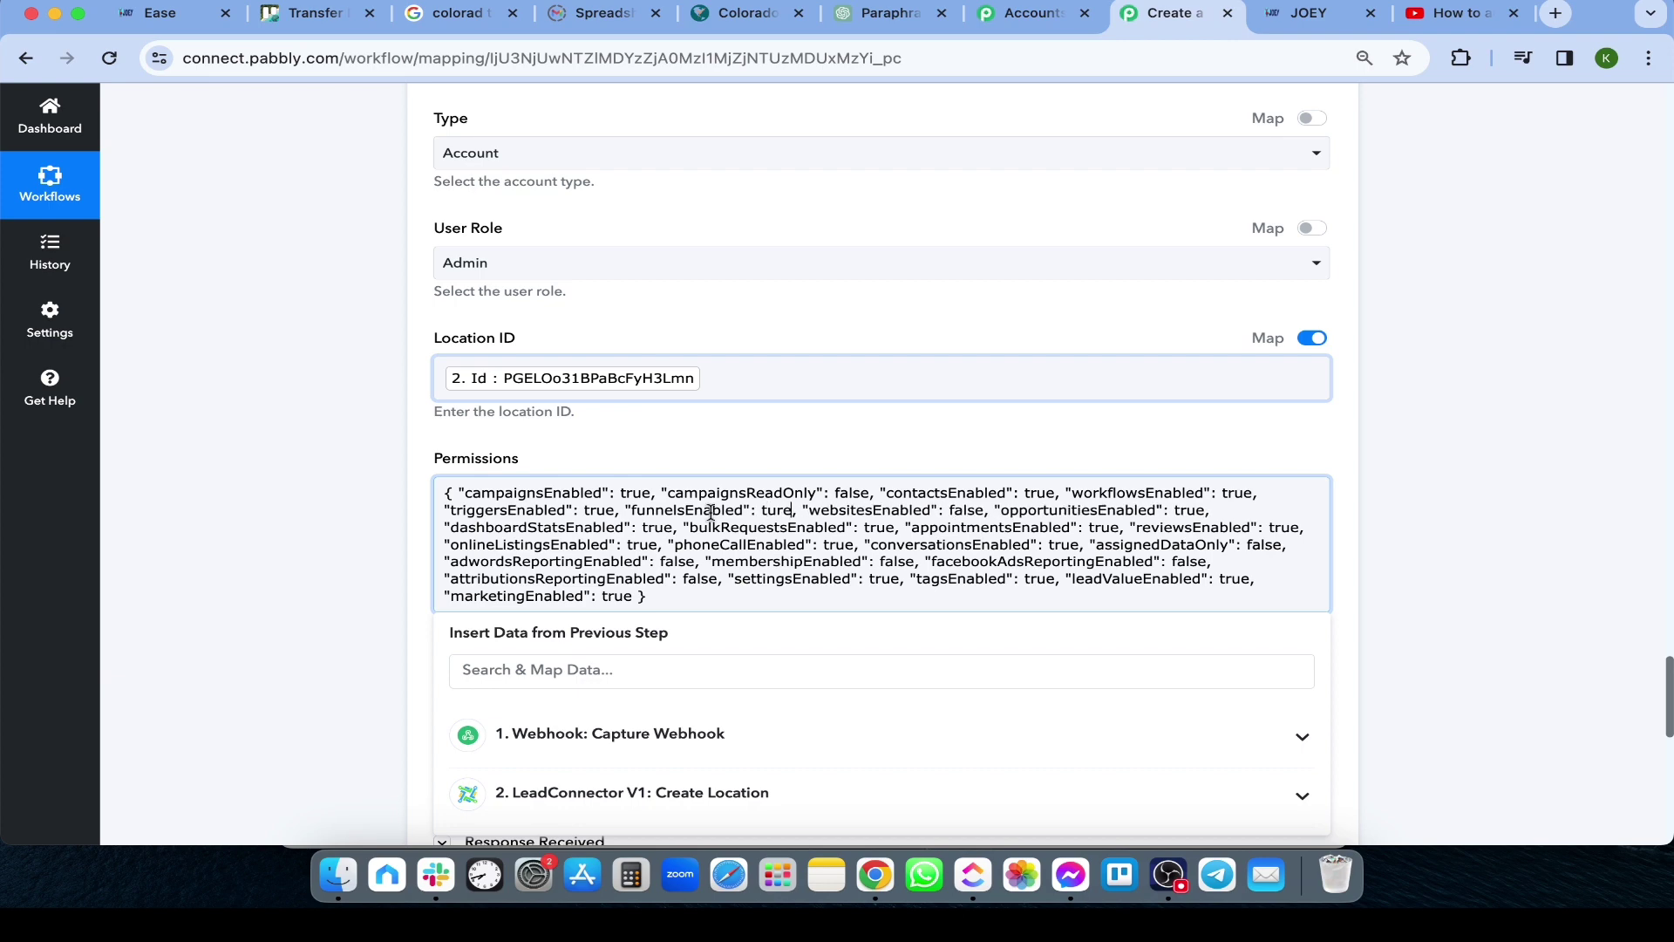
{"action": "type", "text": "rue"}
{"action": "left_click", "coordinate": [325, 502]}
Check the Create User response, then bring up JOEY's My Staff list with the new user
{"action": "scroll", "coordinate": [324, 502], "scroll_direction": "down", "scroll_amount": 10}
{"action": "scroll", "coordinate": [610, 489], "scroll_direction": "down", "scroll_amount": 2}
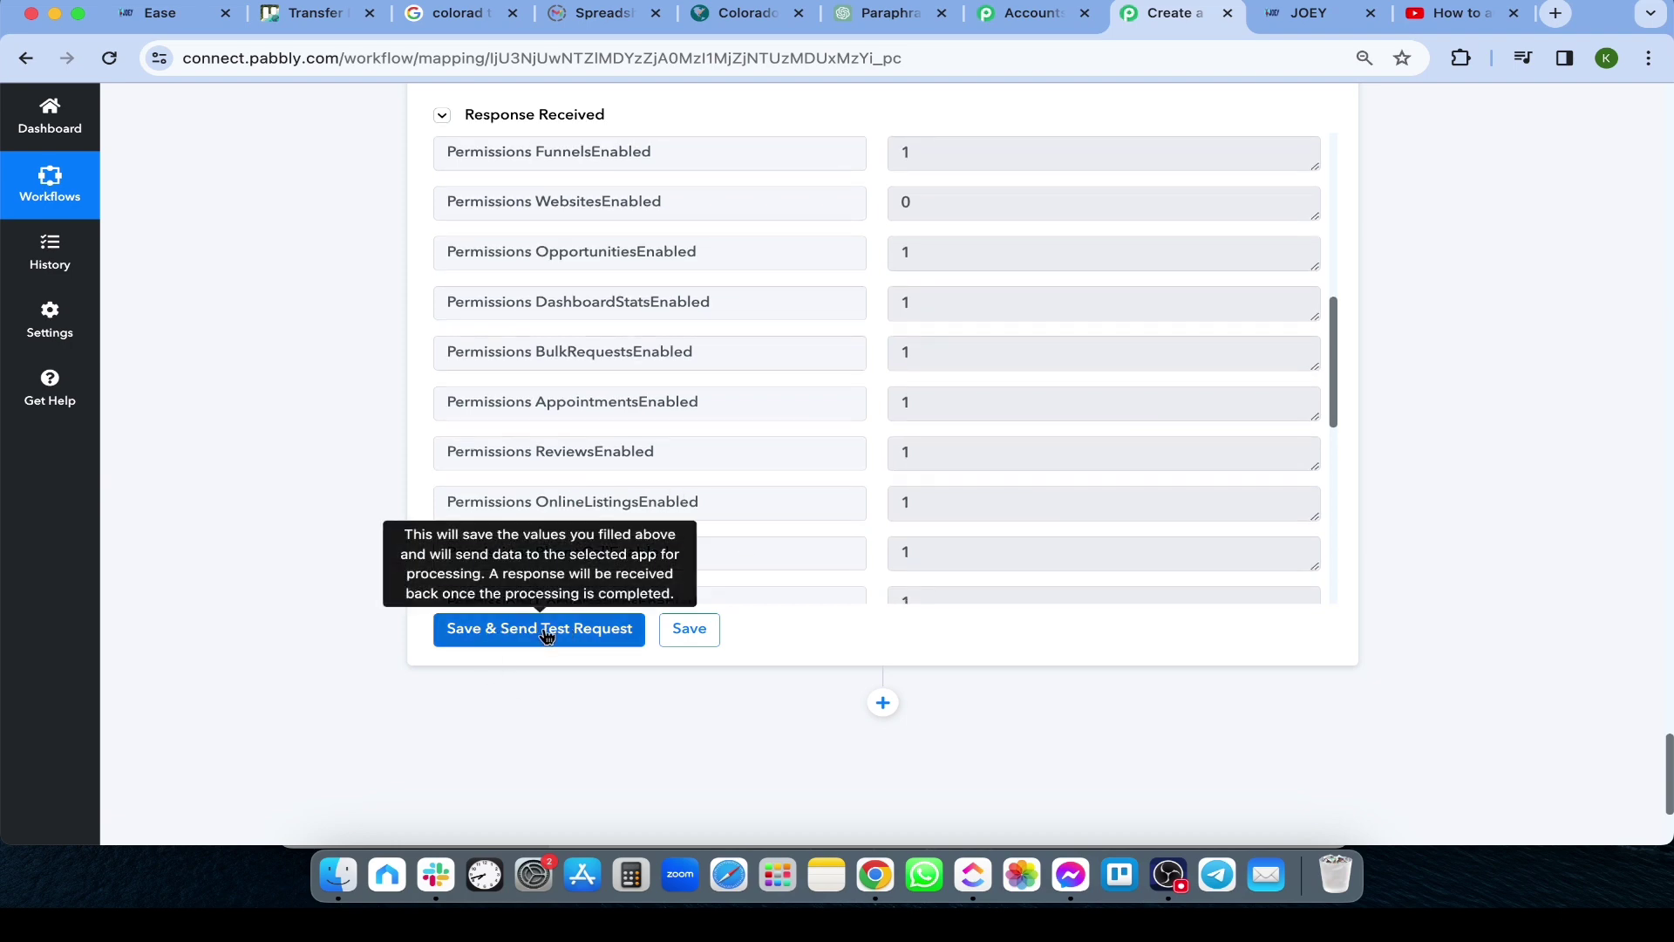
{"action": "key", "text": "ctrl+Tab"}
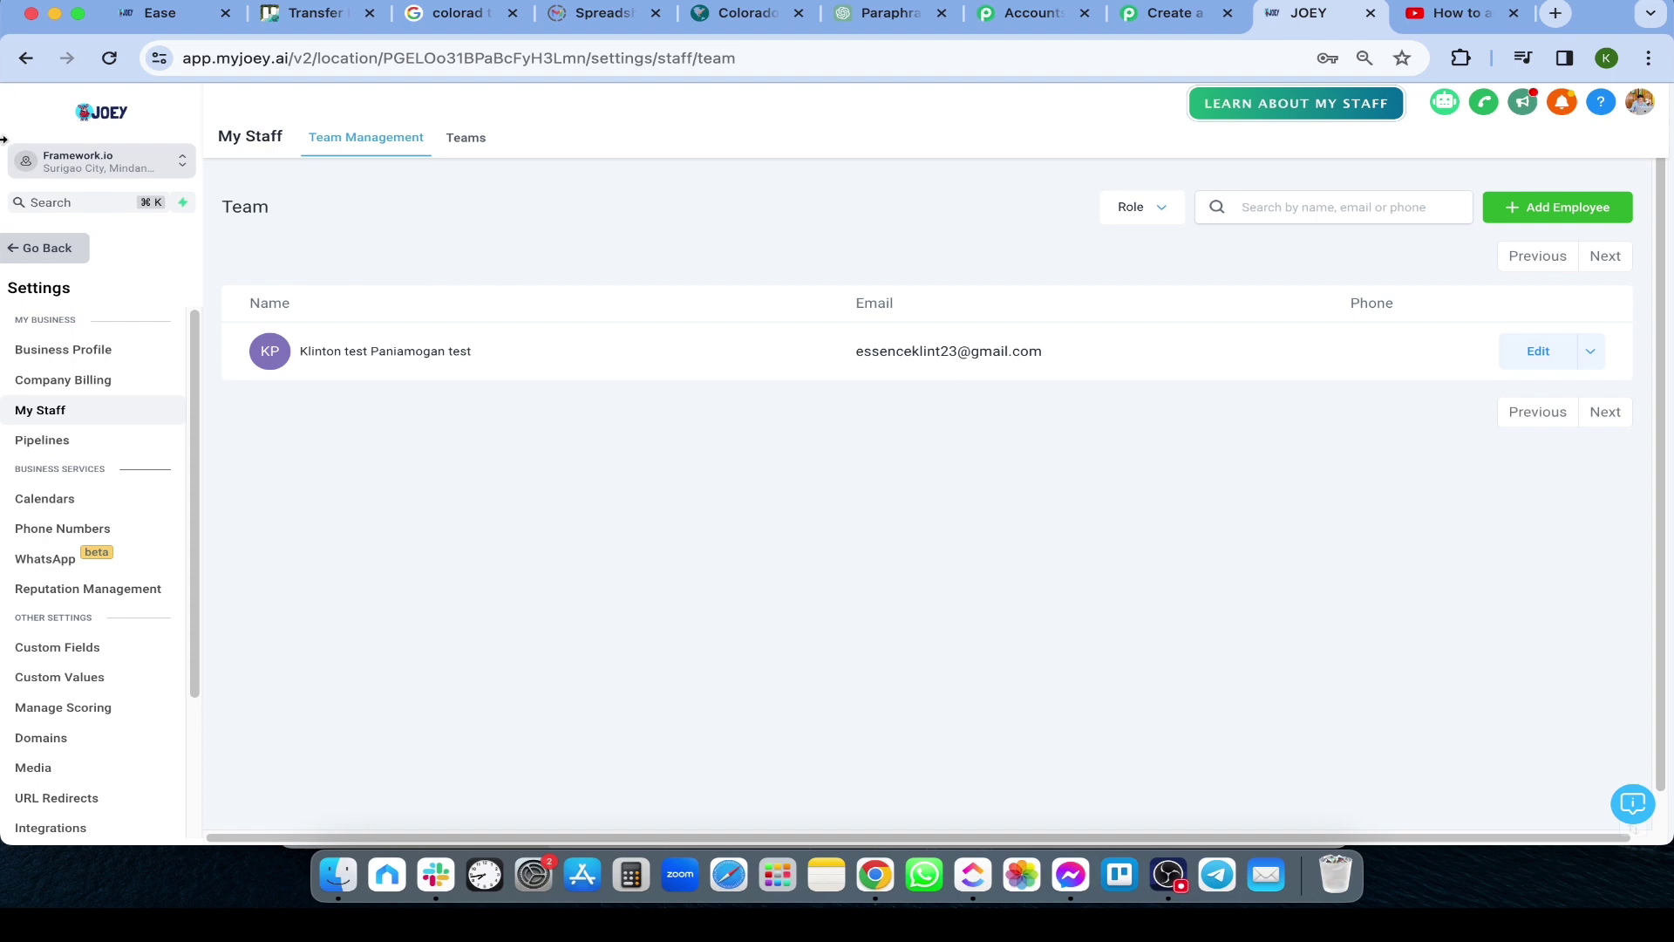
Return to the Pabbly workflow and scroll to the Create User permissions response
{"action": "left_click", "coordinate": [1168, 12]}
{"action": "scroll", "coordinate": [366, 336], "scroll_direction": "down", "scroll_amount": 10}
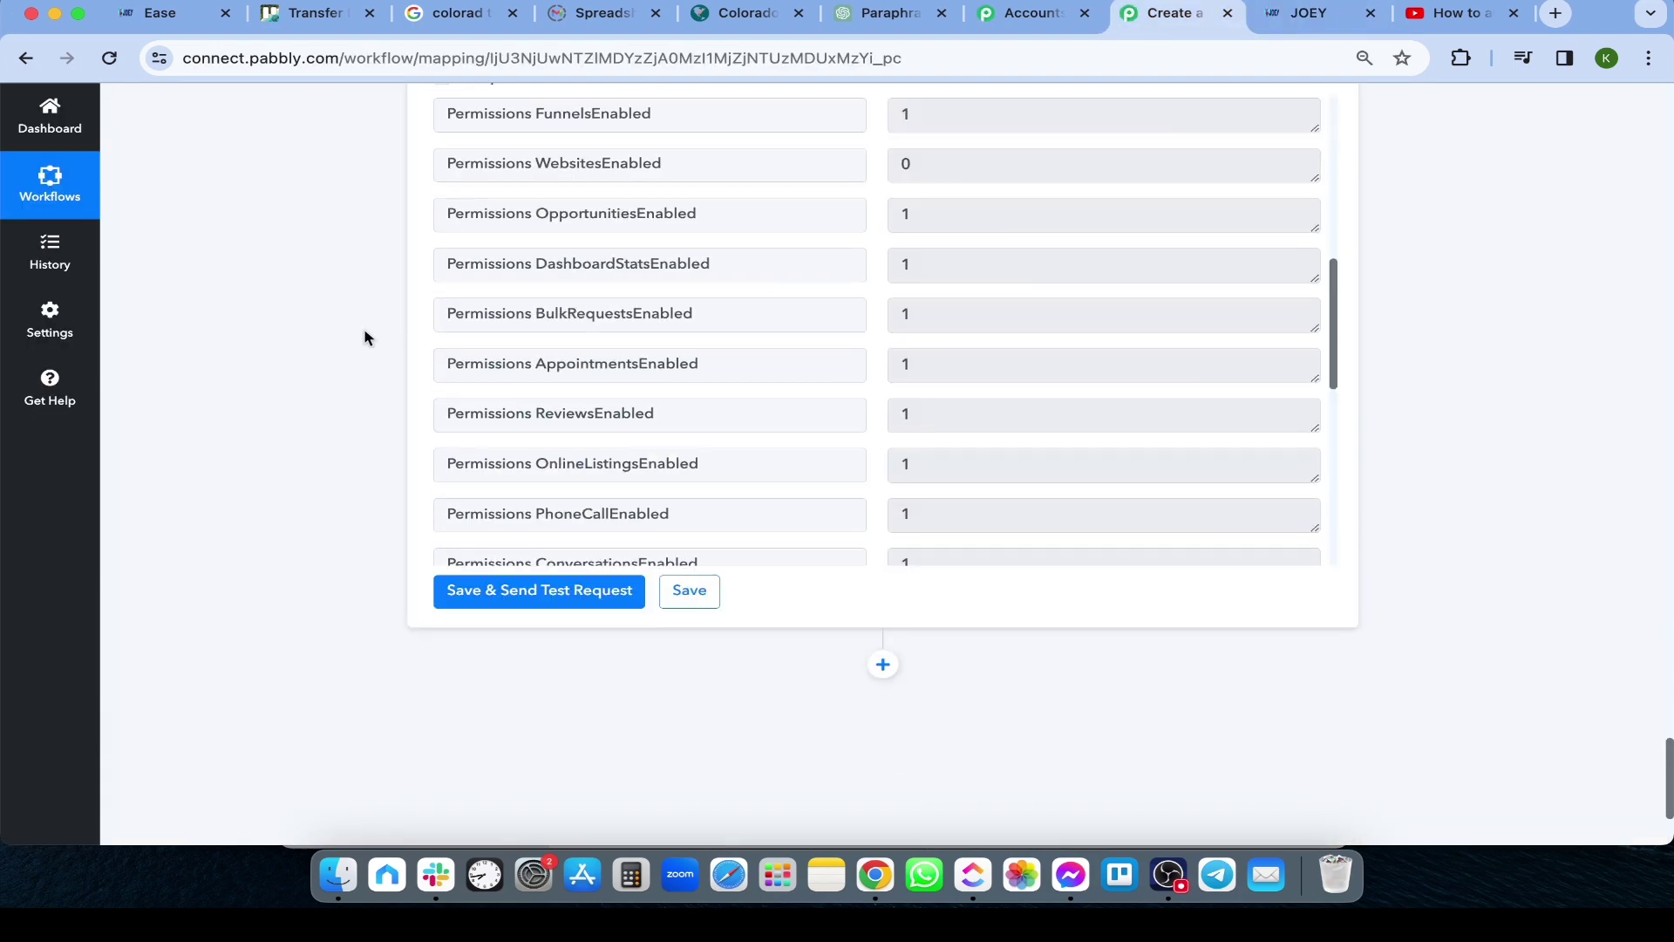